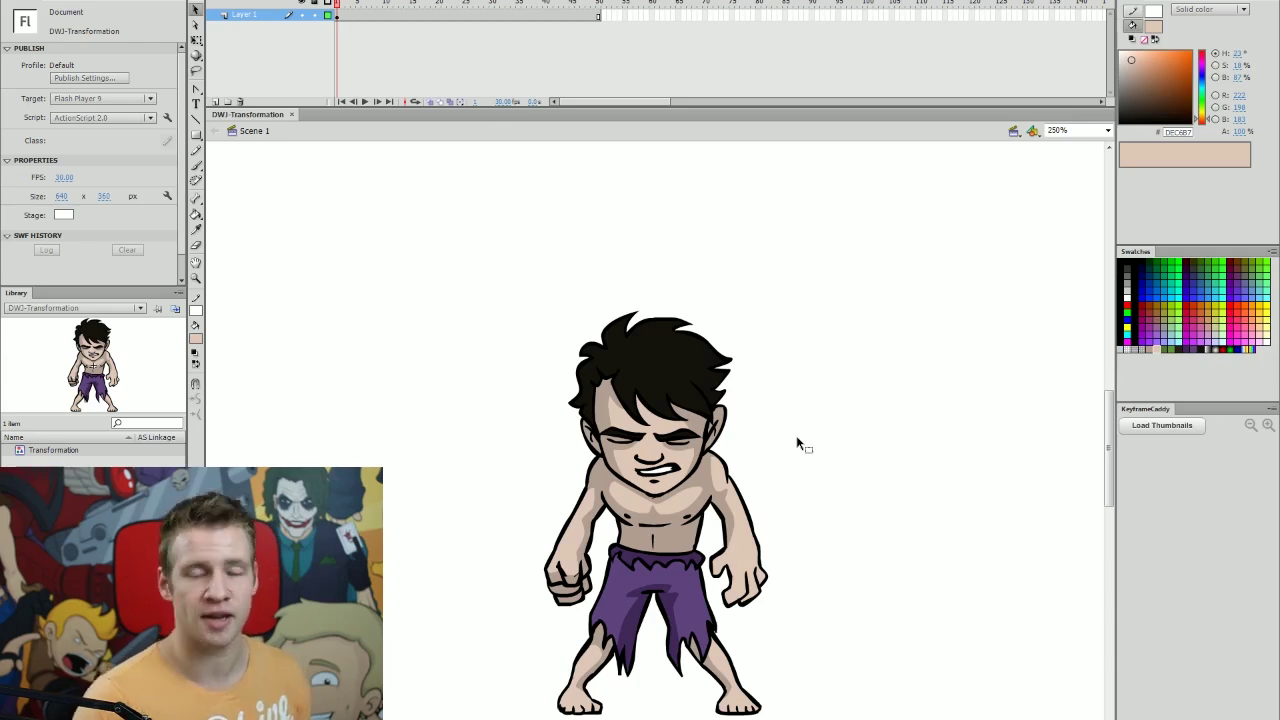
# - Open the Transformation graphic symbol on the stage for editing
pyautogui.click(730, 438)
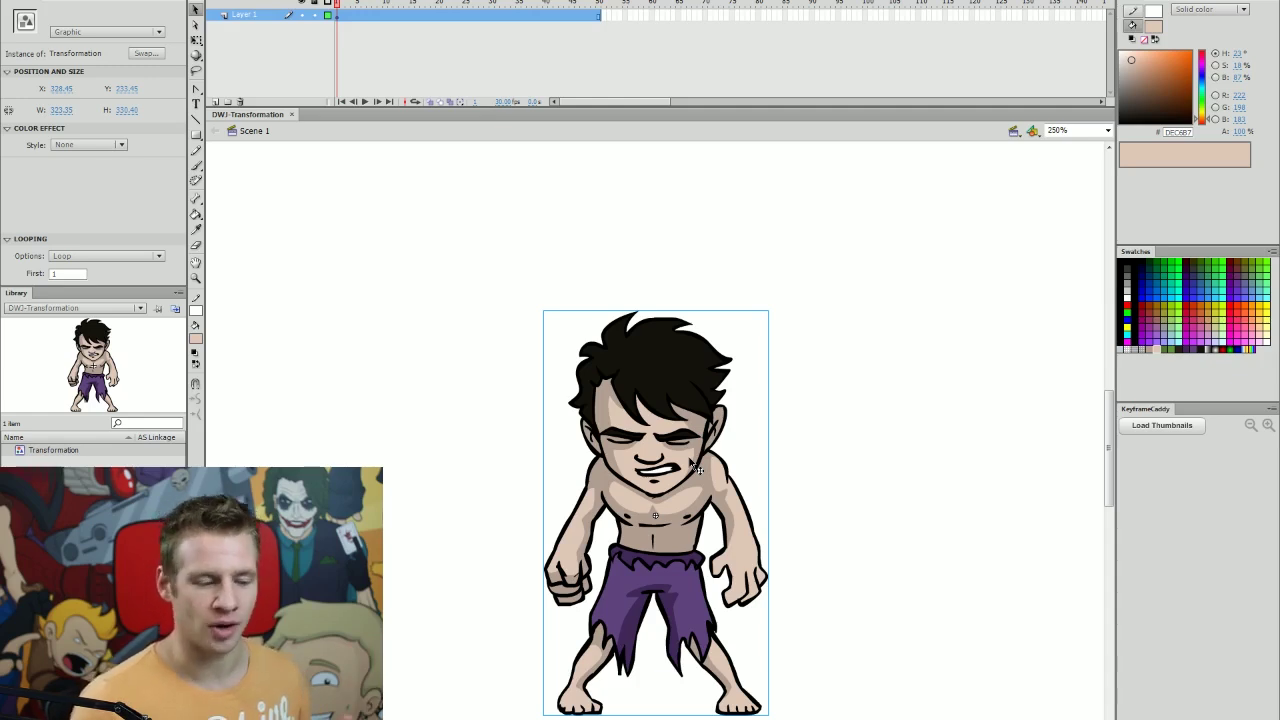
pyautogui.doubleClick(725, 432)
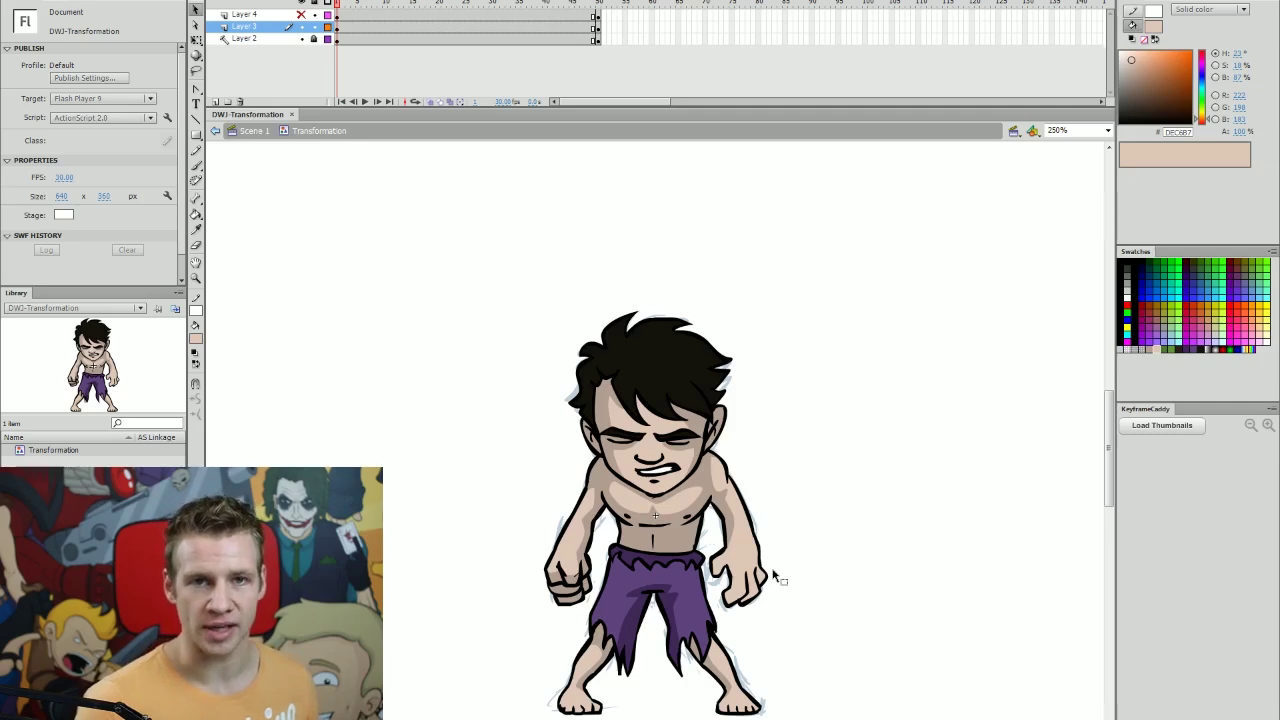
pyautogui.doubleClick(773, 577)
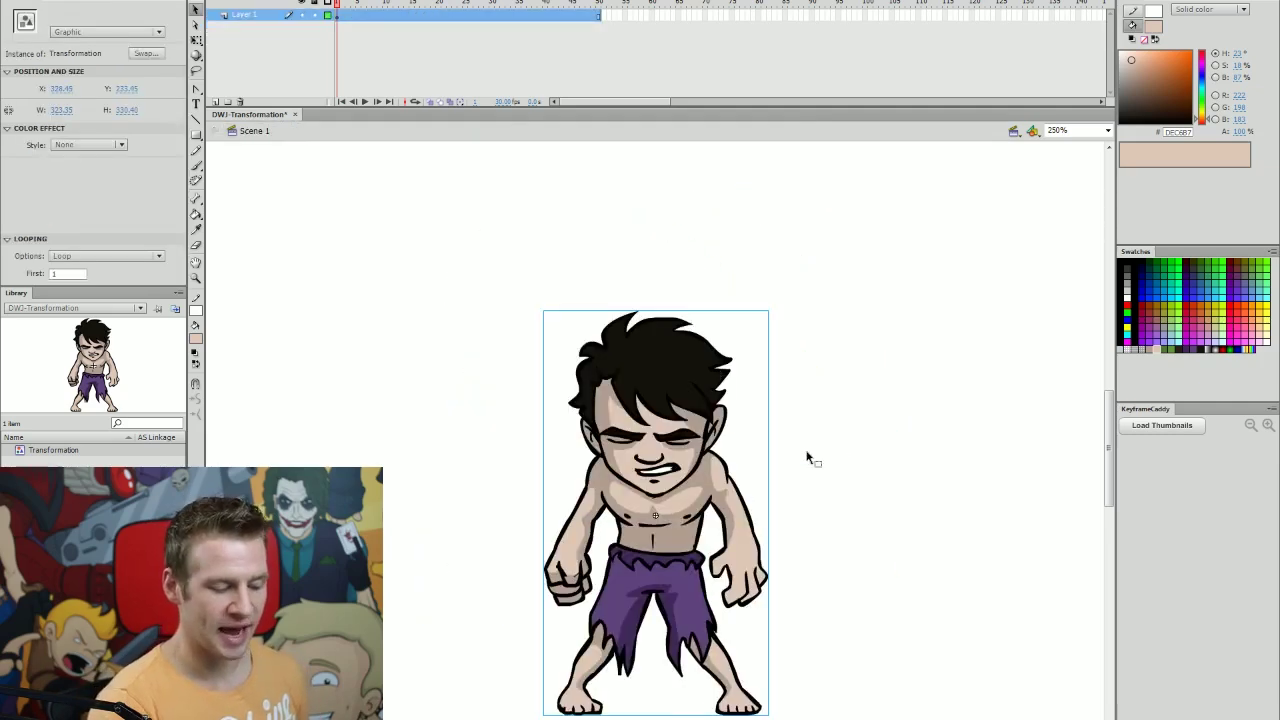
pyautogui.doubleClick(703, 402)
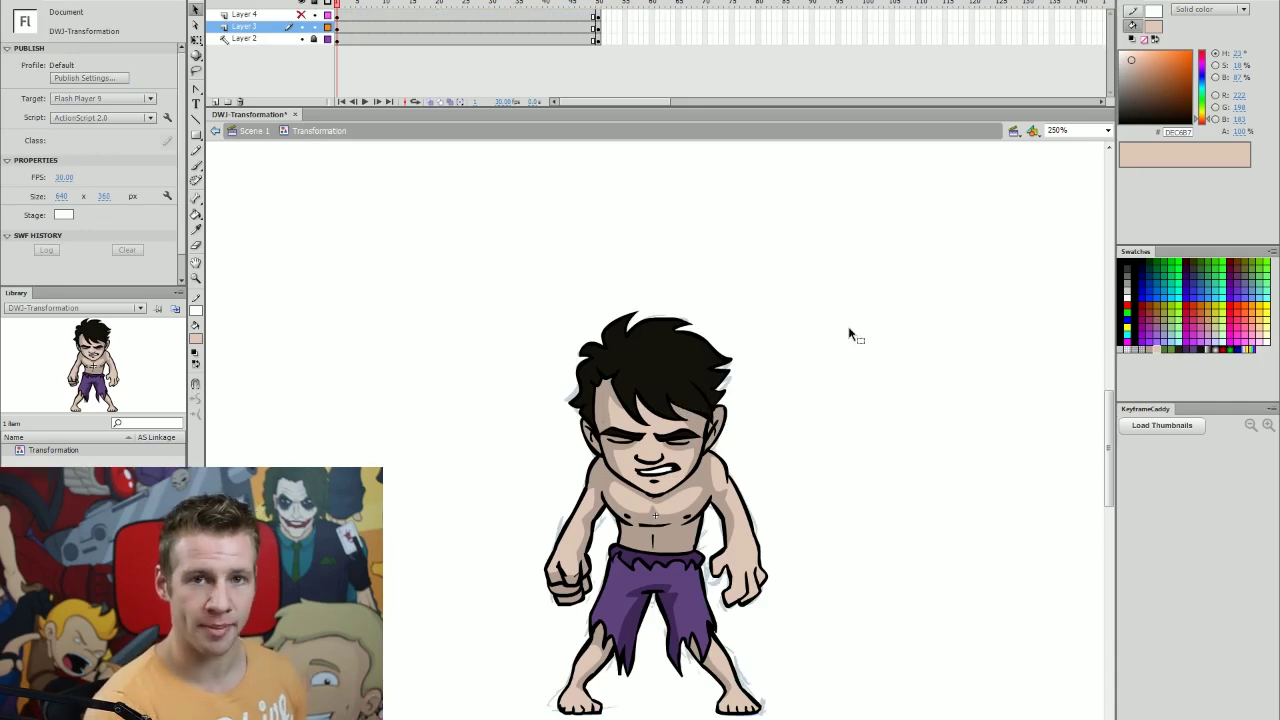
# - Hide Layer 3 temporarily to examine the rough sketch on Layer 2 and that layer's Guide setting
pyautogui.click(301, 26)
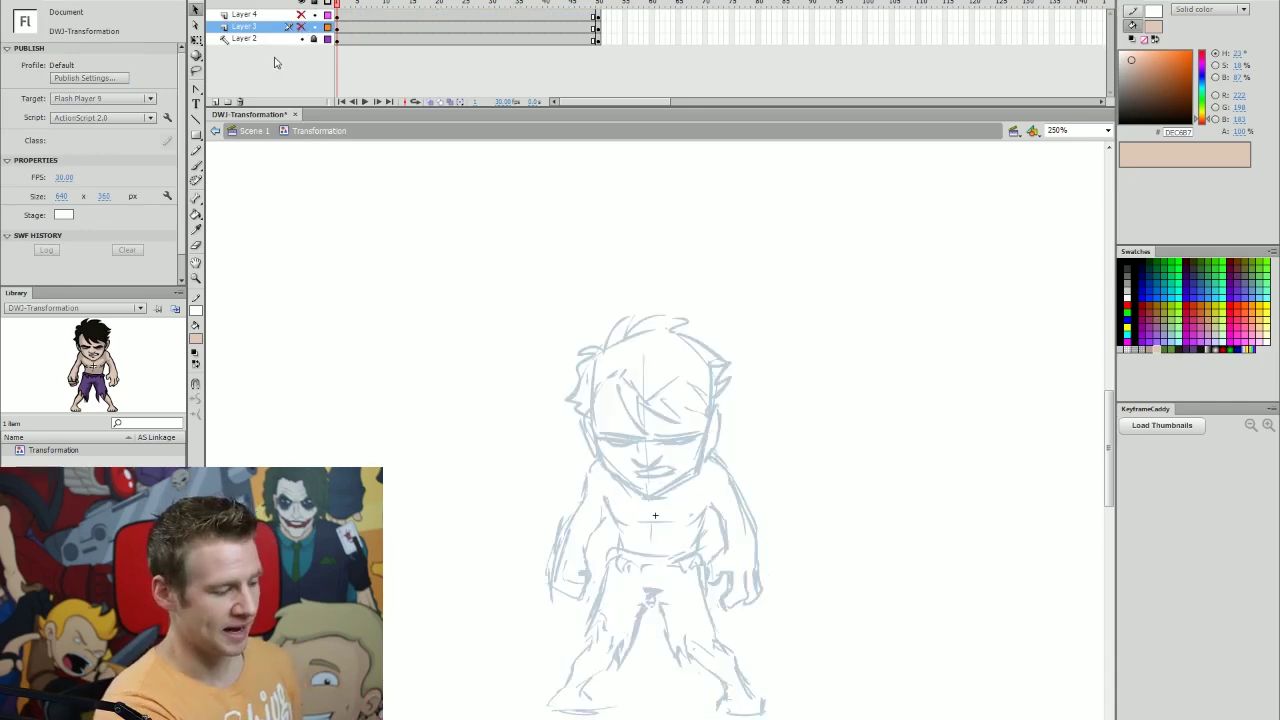
pyautogui.click(263, 39)
pyautogui.rightClick(254, 41)
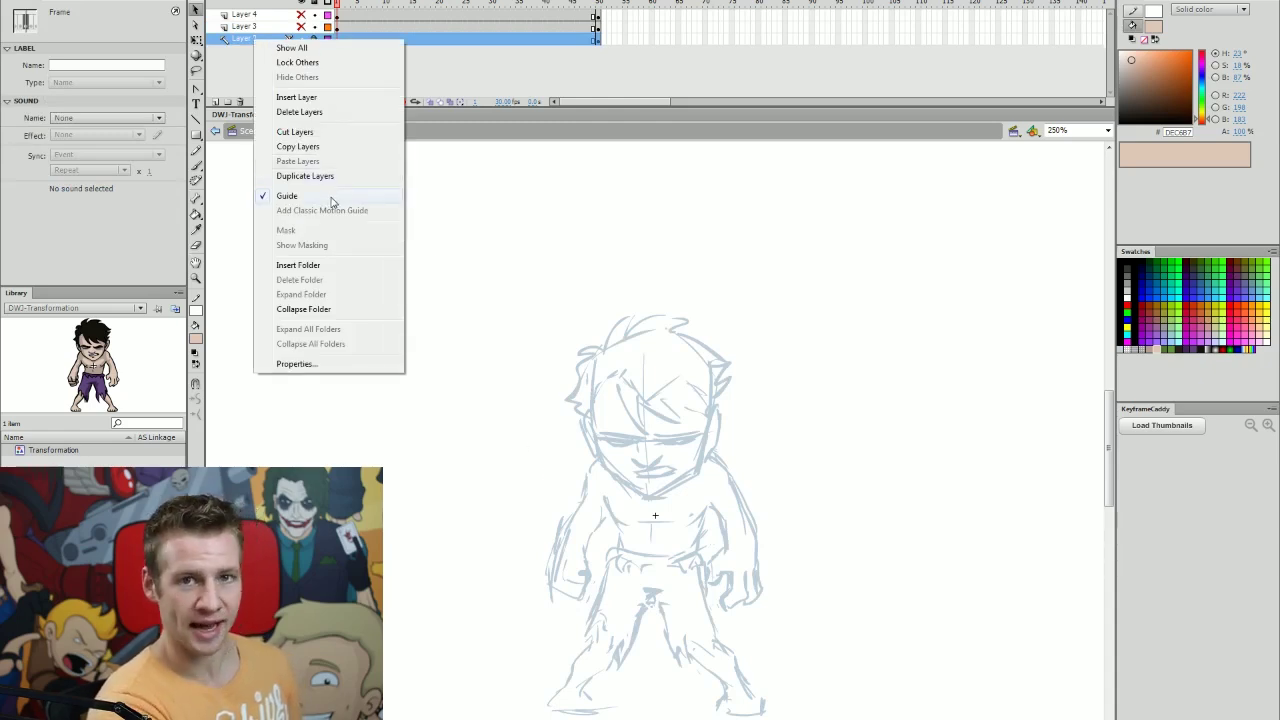
pyautogui.click(543, 257)
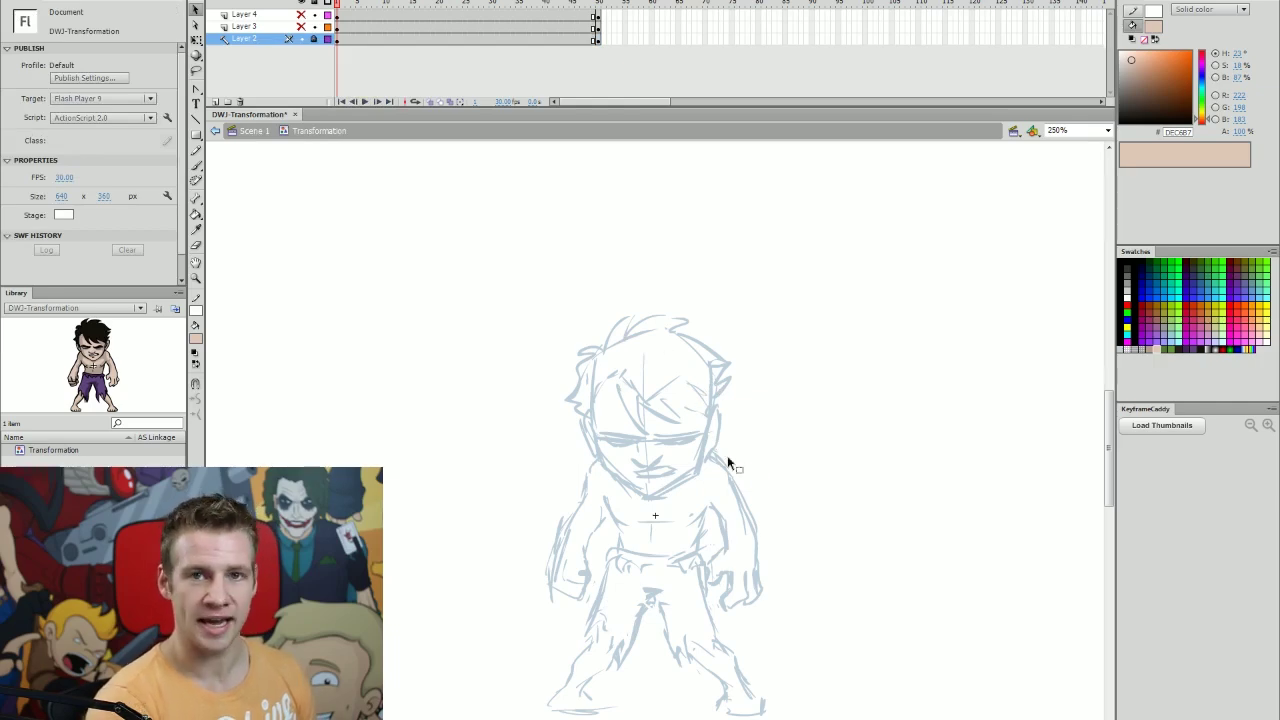
pyautogui.click(301, 27)
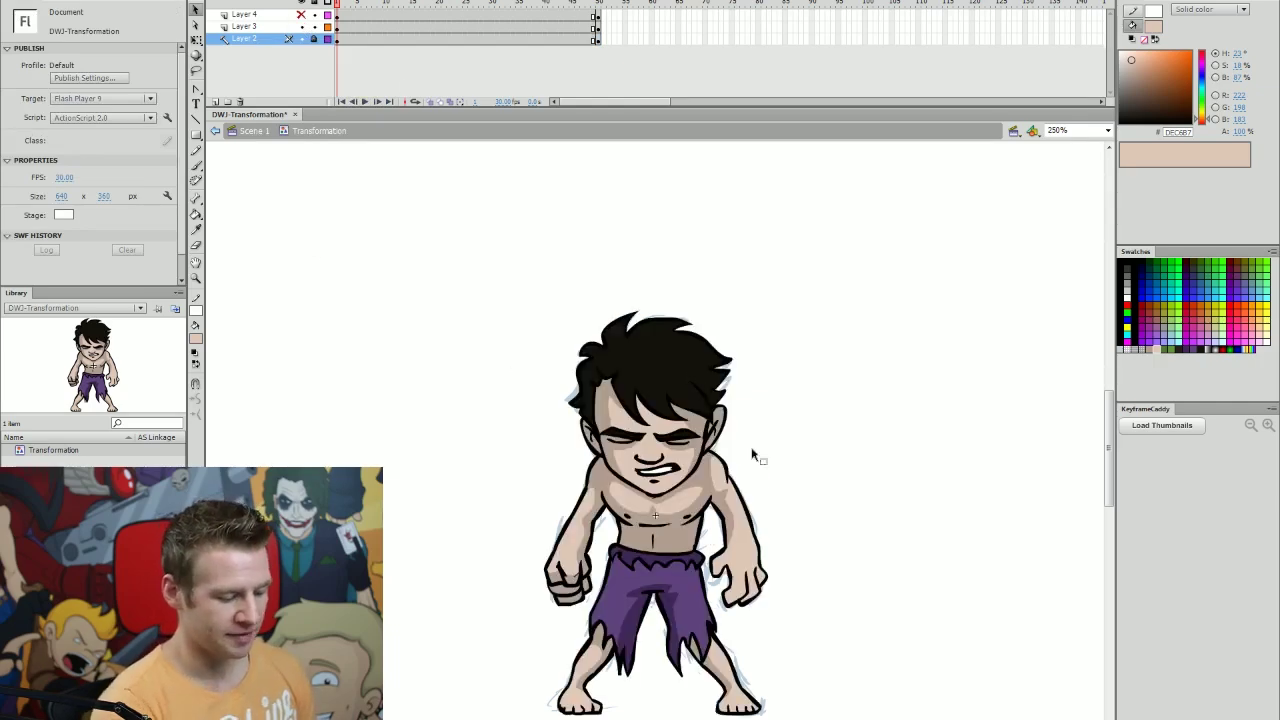
# - Scrub the timeline to frame 50 and flip between frames 49 and 50 to compare the two coloured poses
pyautogui.moveTo(440, 5); pyautogui.dragTo(451, 7)
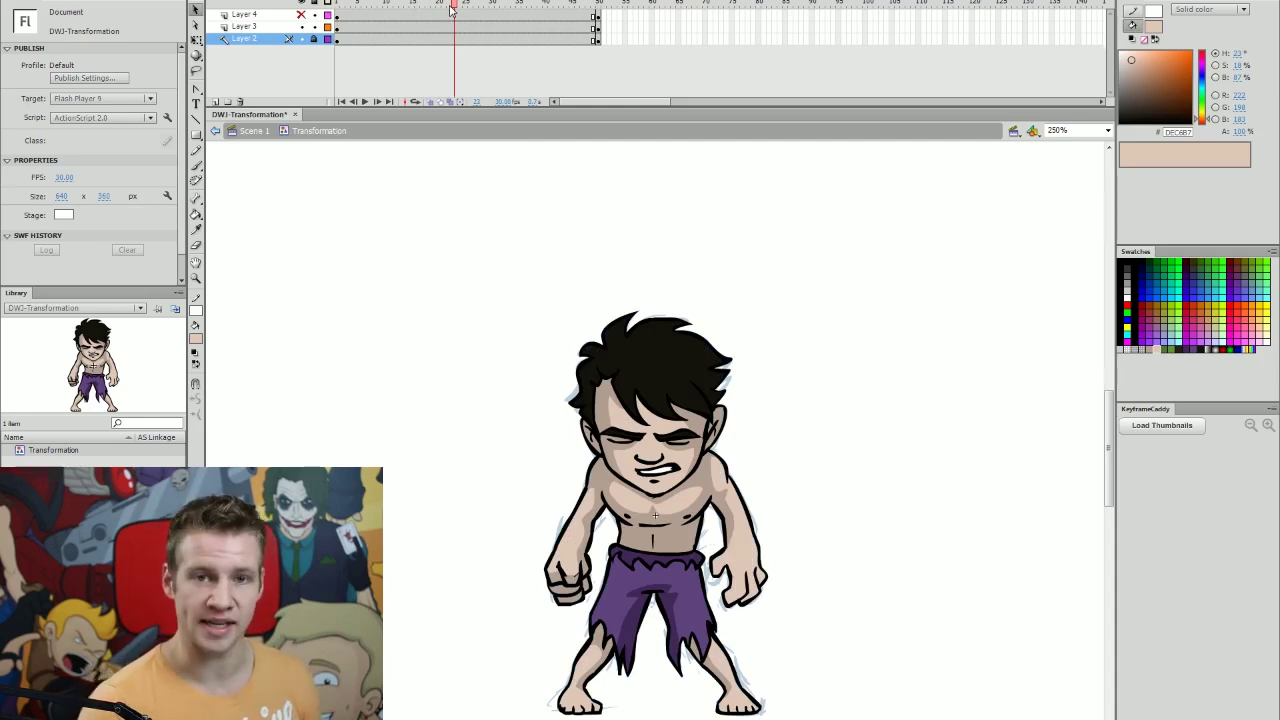
pyautogui.moveTo(456, 8)
pyautogui.mouseDown()
pyautogui.moveTo(397, 36)
pyautogui.moveTo(471, 28)
pyautogui.mouseUp()
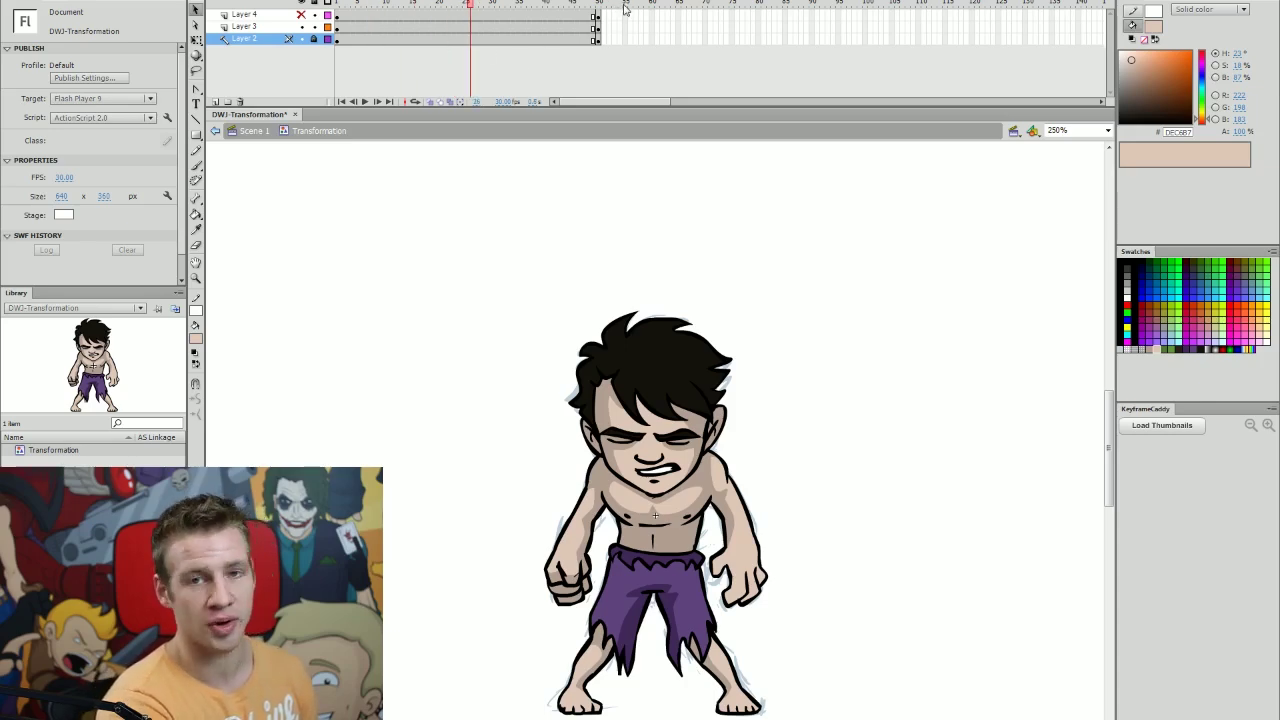
pyautogui.click(623, 5)
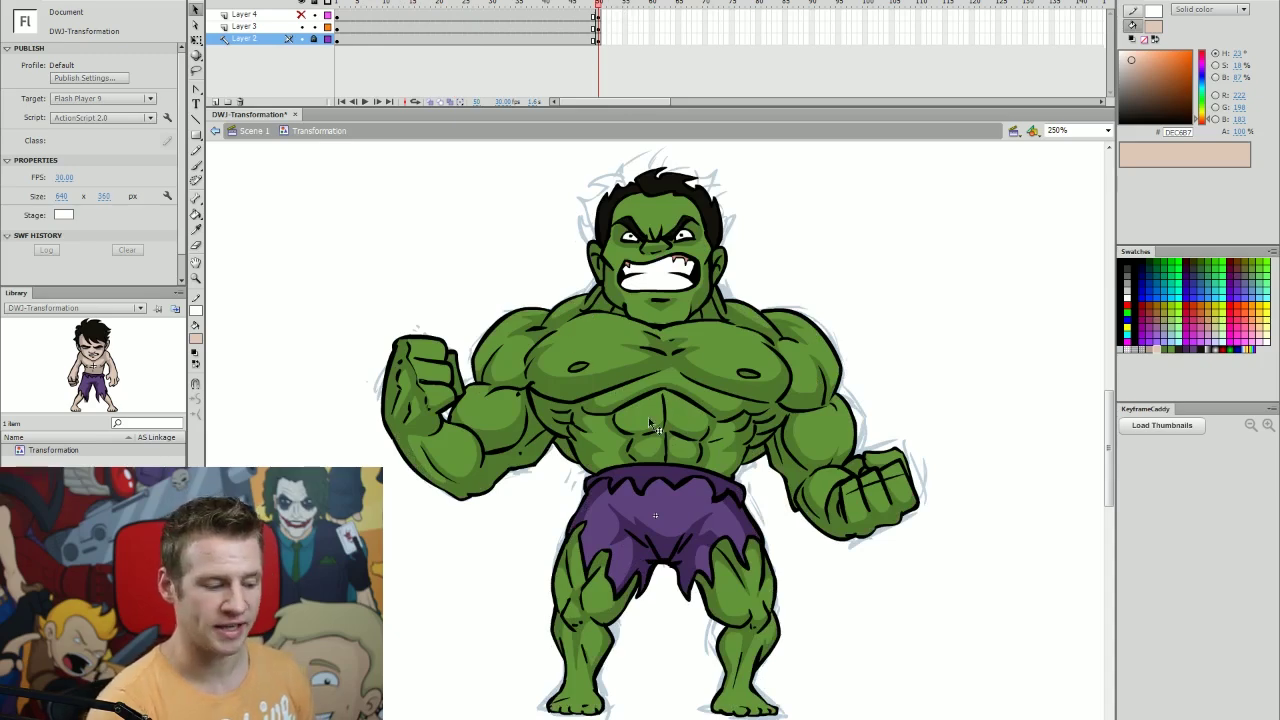
pyautogui.press(',')
pyautogui.press('.')
pyautogui.press(',')
pyautogui.press('.')
pyautogui.press(',')
pyautogui.press('.')
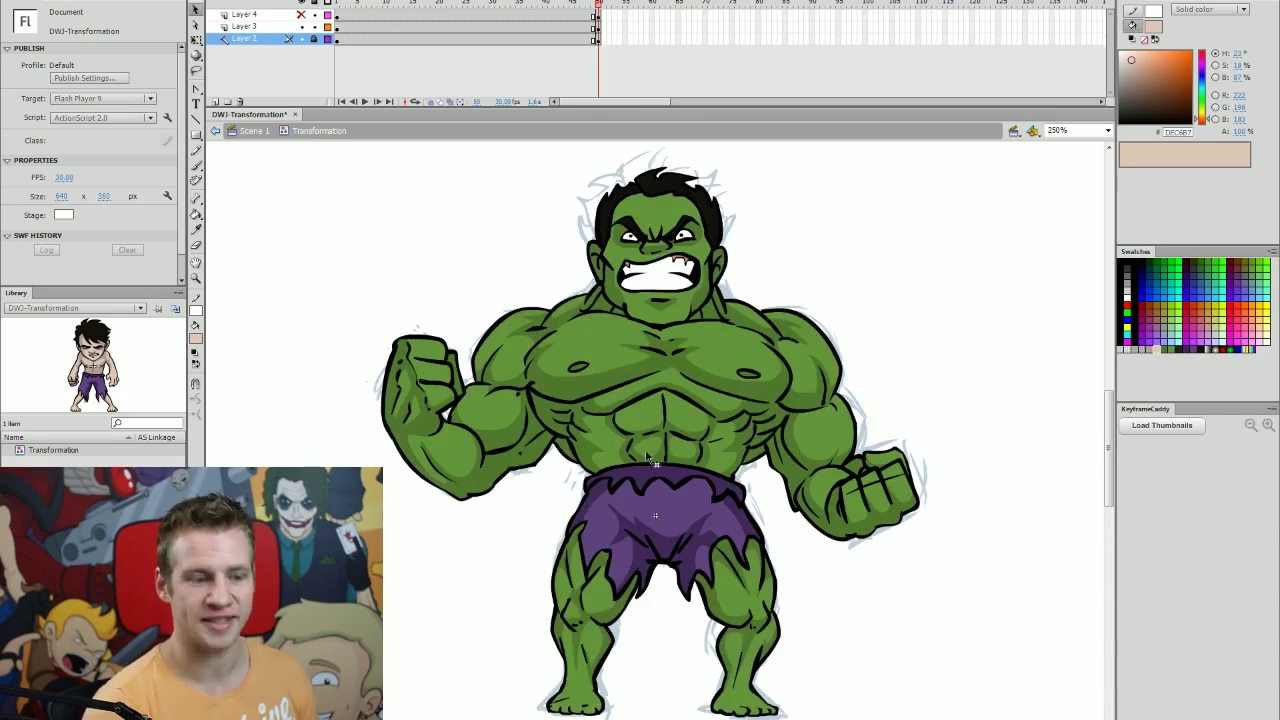
pyautogui.press(',')
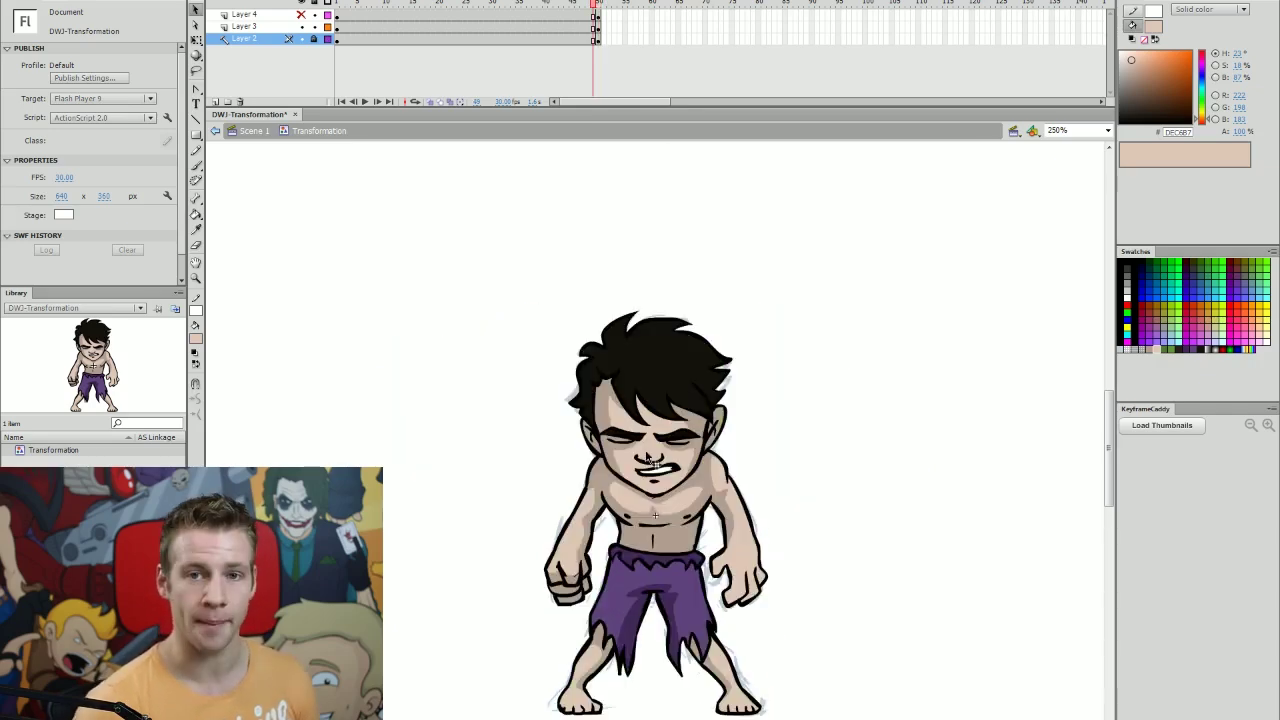
pyautogui.press('.')
pyautogui.press(',')
pyautogui.press('.')
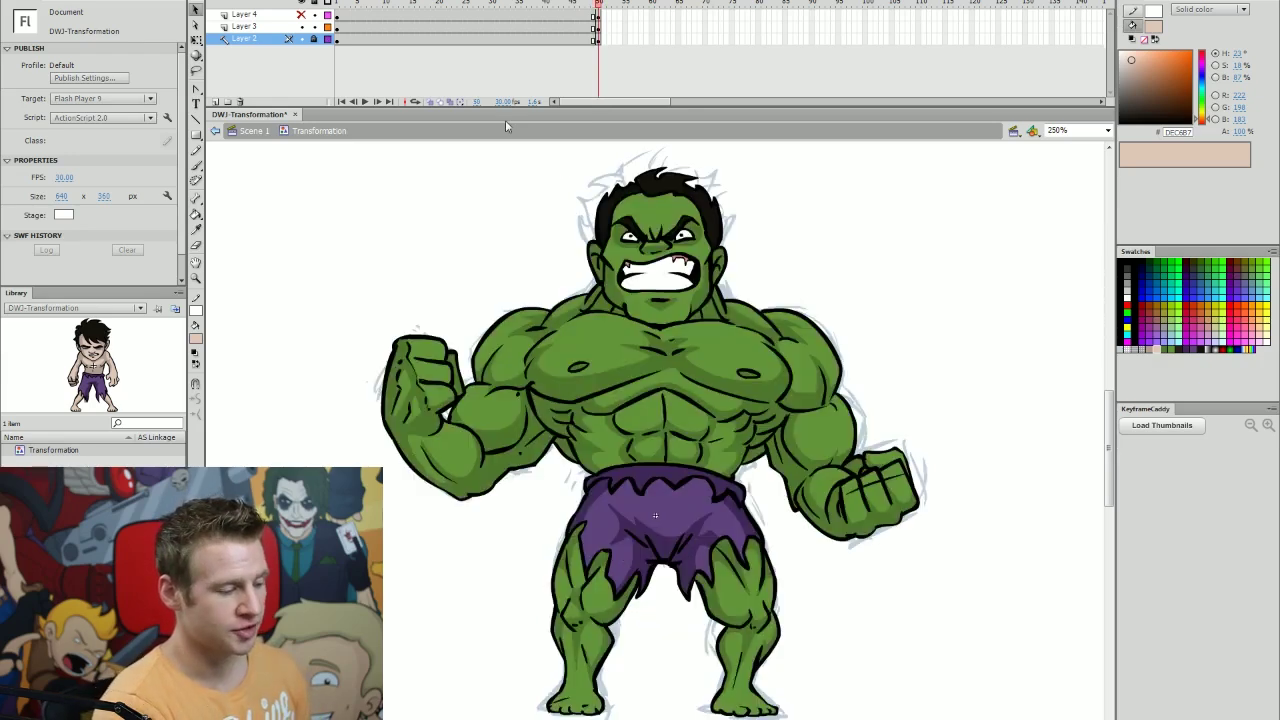
# - Show the Layer 4 line art, hide the coloured Layer 3, and compare the outlines of frames 49 and 50
pyautogui.click(301, 15)
pyautogui.click(303, 27)
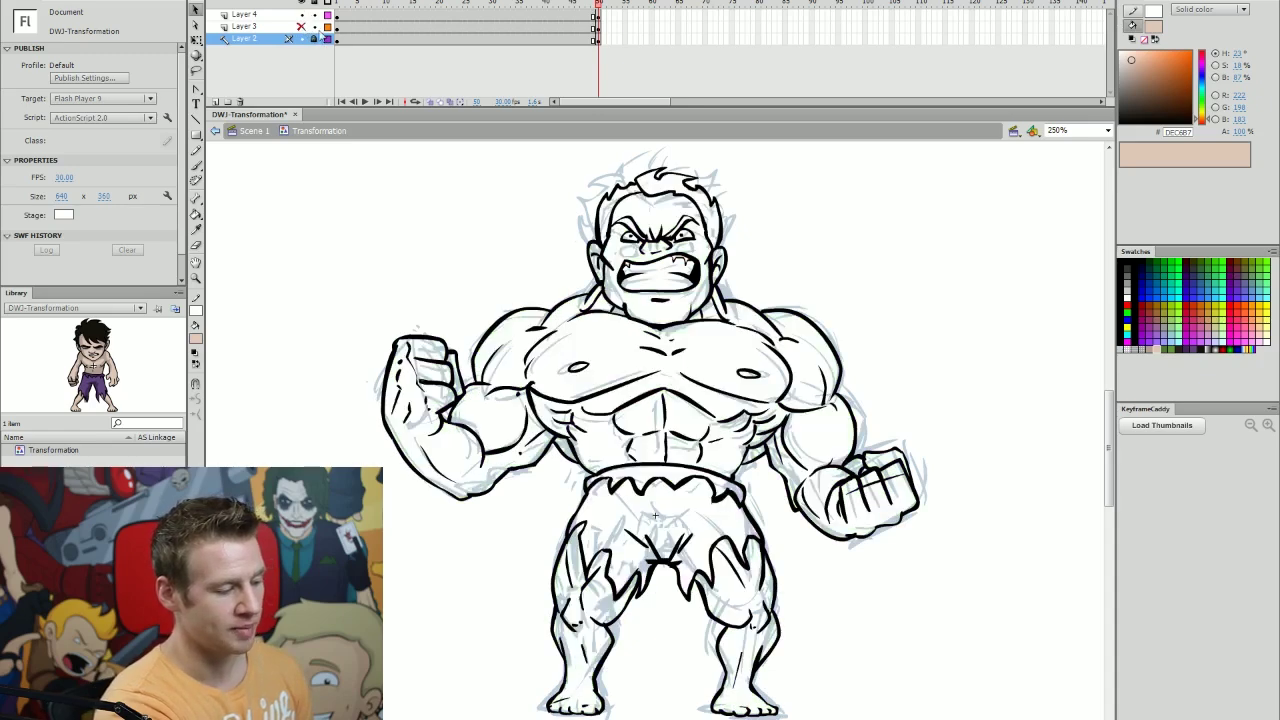
pyautogui.press(',')
pyautogui.press('.')
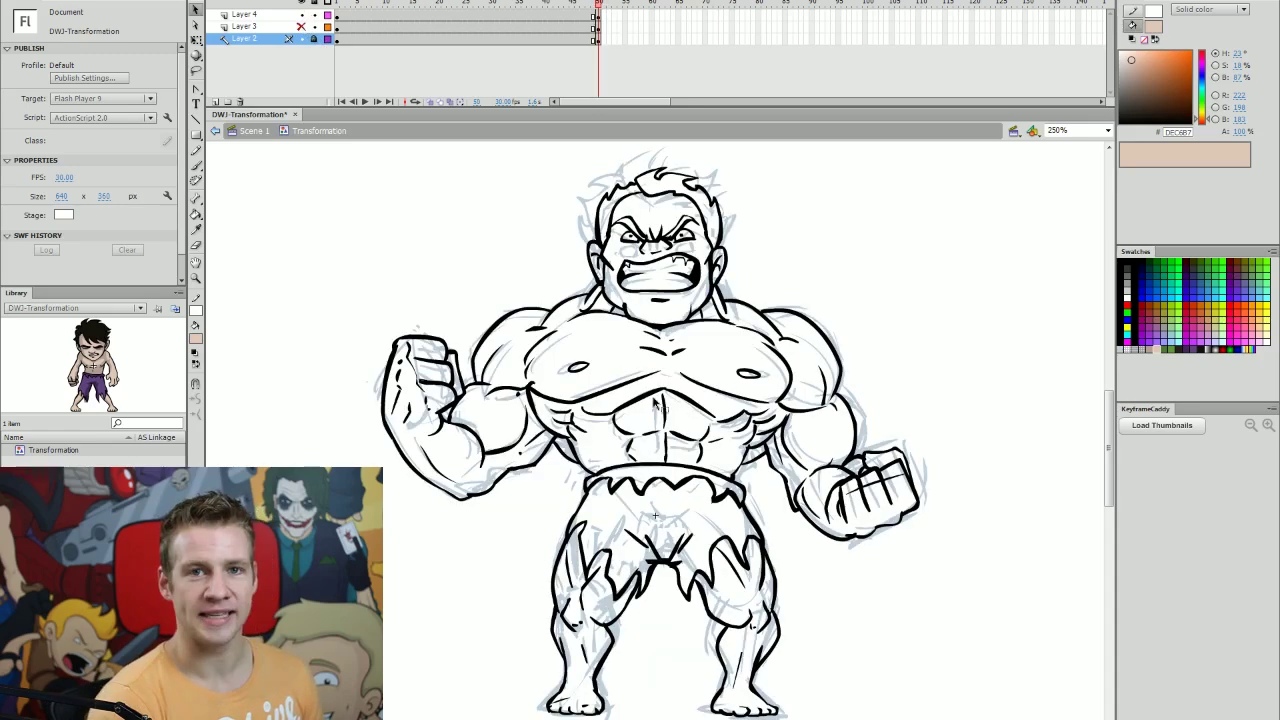
pyautogui.press(',')
pyautogui.press('.')
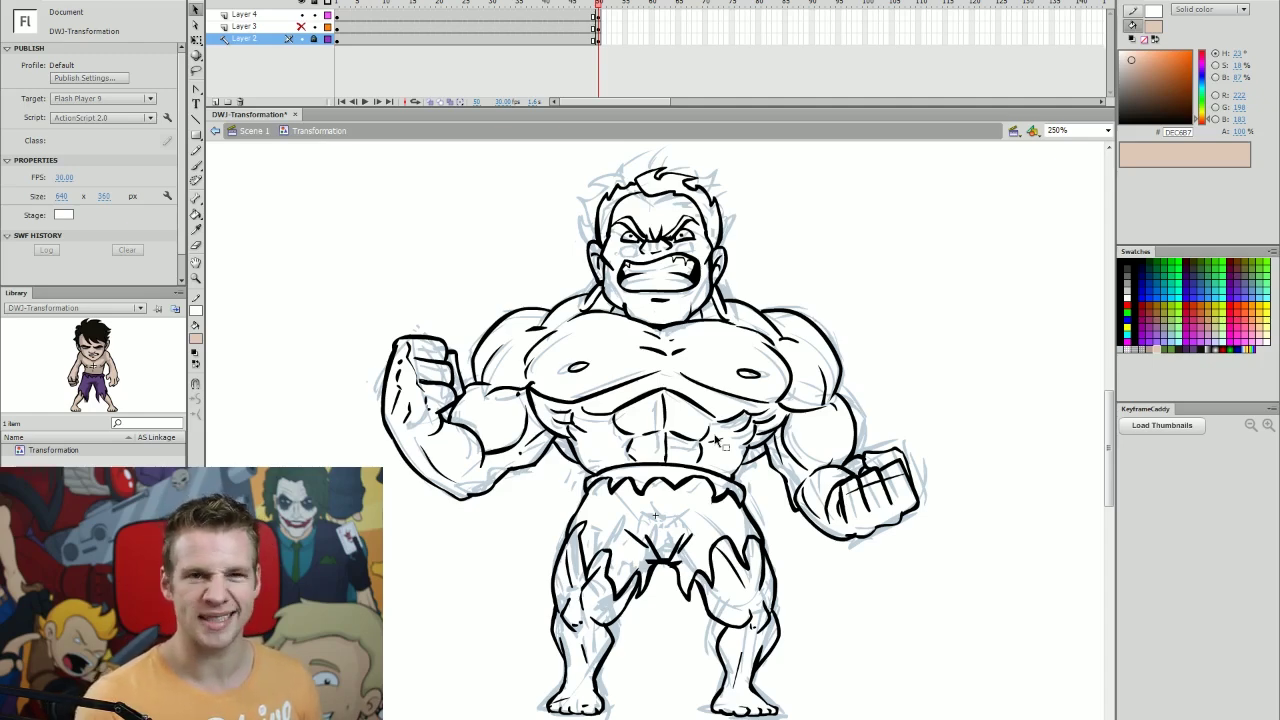
pyautogui.press(',')
pyautogui.press('.')
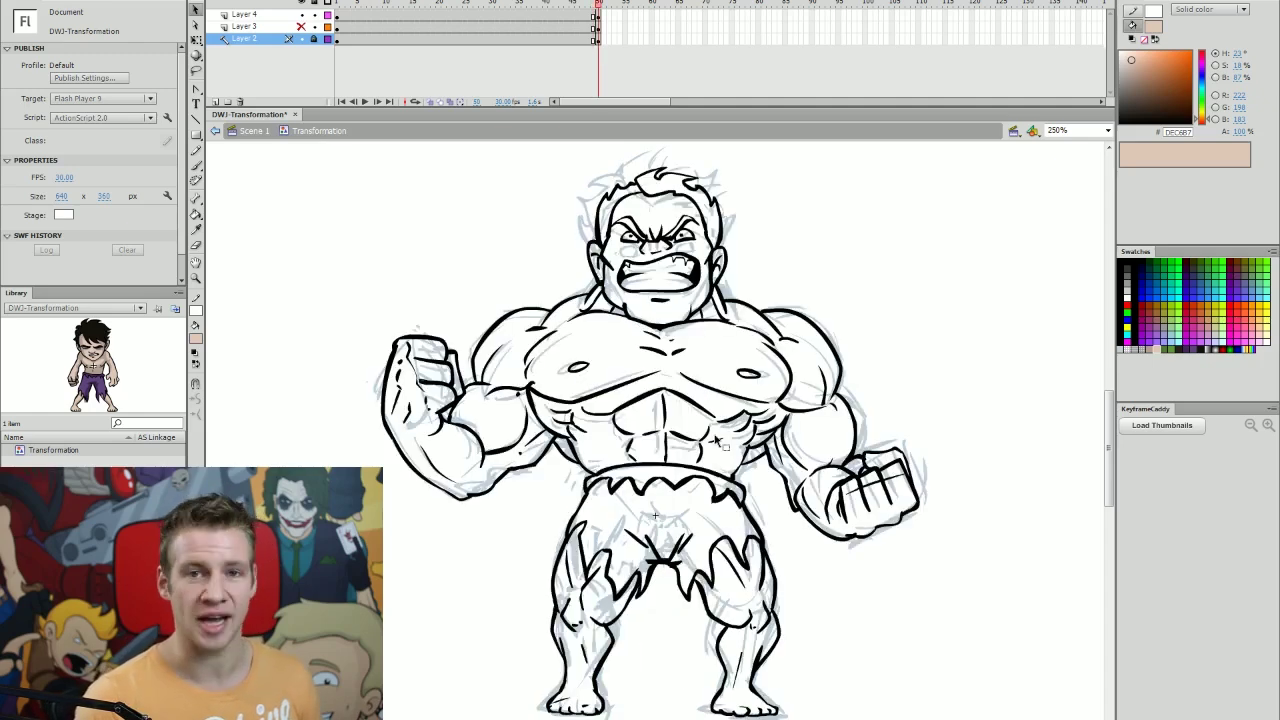
# - Save the document and hide Layer 4 so that only the rough sketches on Layer 2 are displayed
pyautogui.hotkey('ctrl', 's')
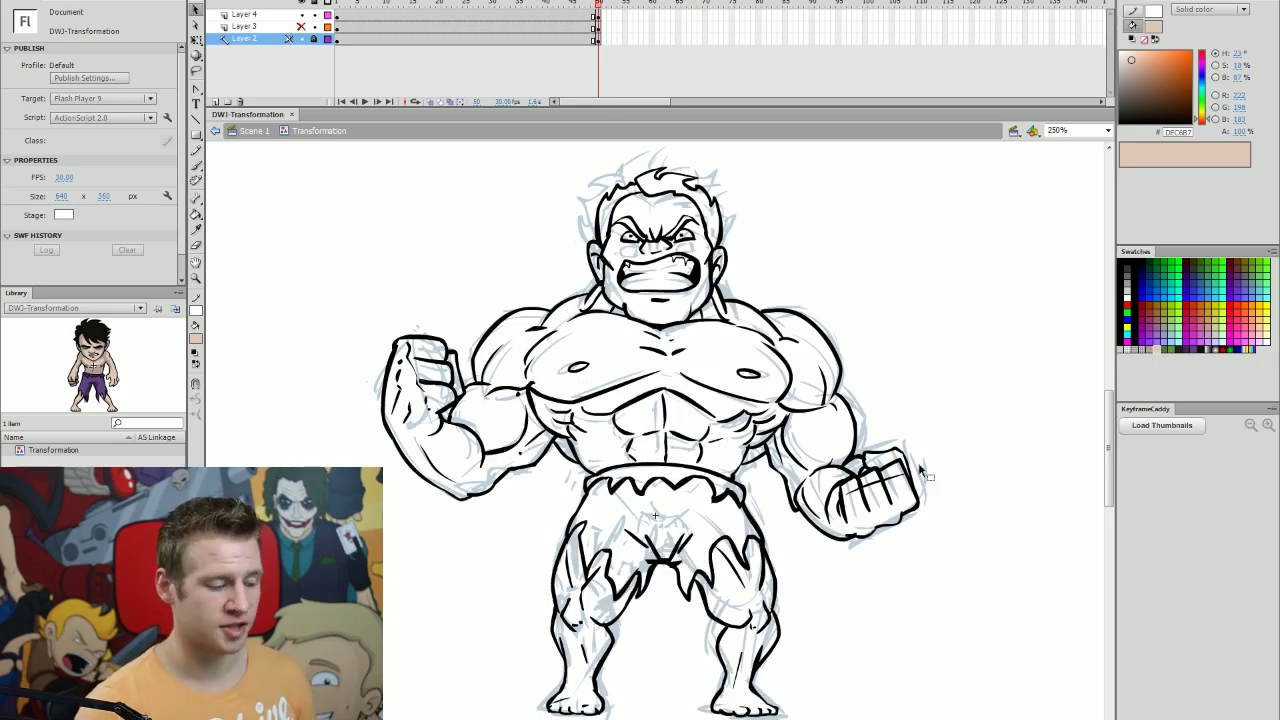
pyautogui.click(302, 15)
pyautogui.press(',')
pyautogui.press('.')
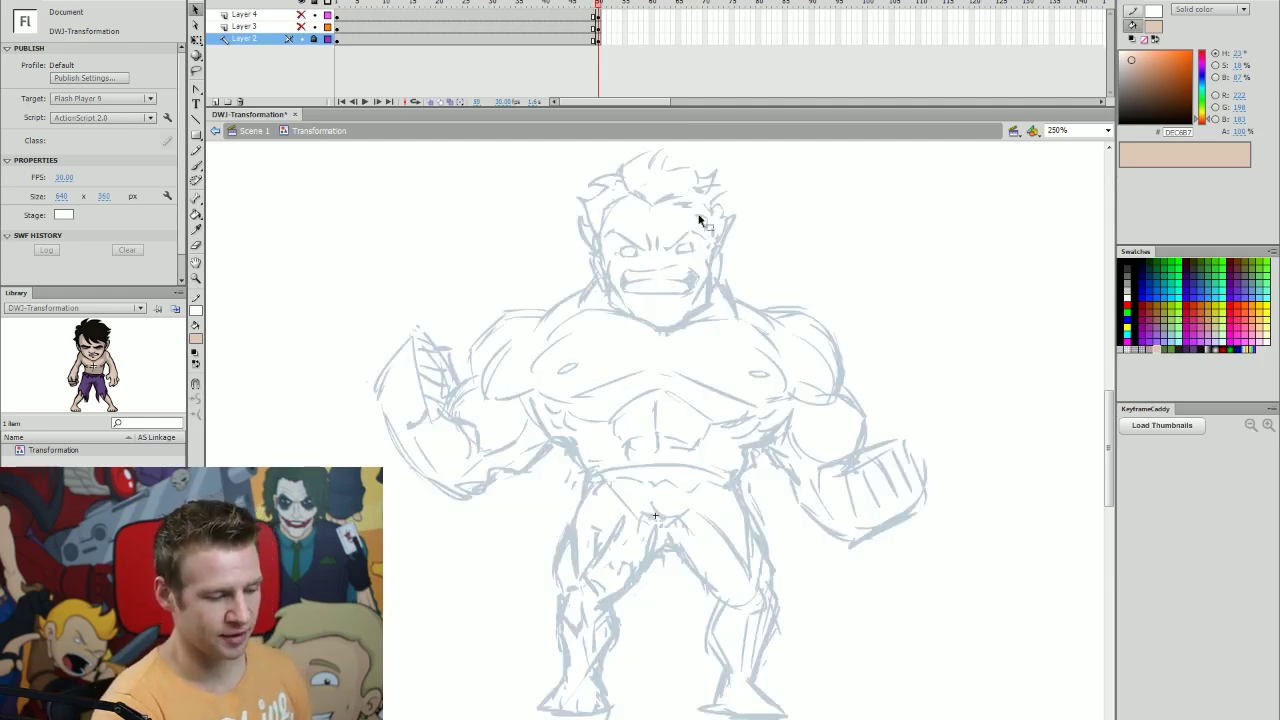
pyautogui.click(302, 15)
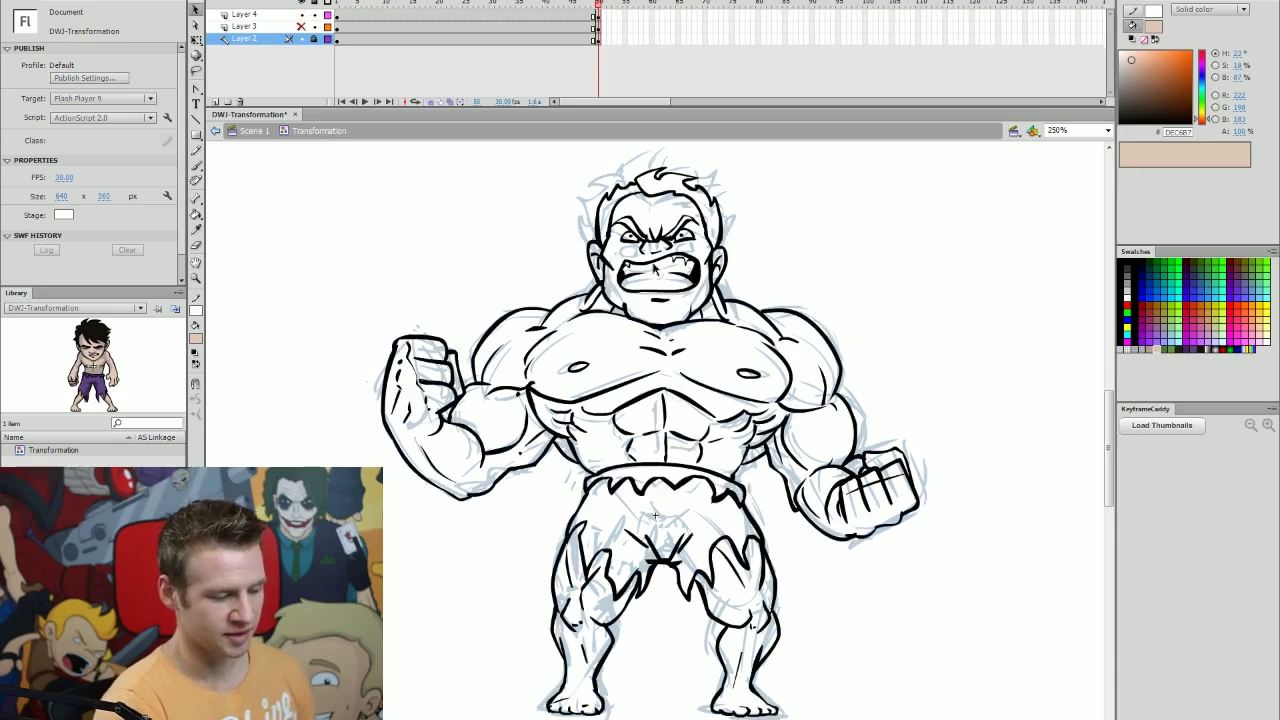
pyautogui.click(302, 15)
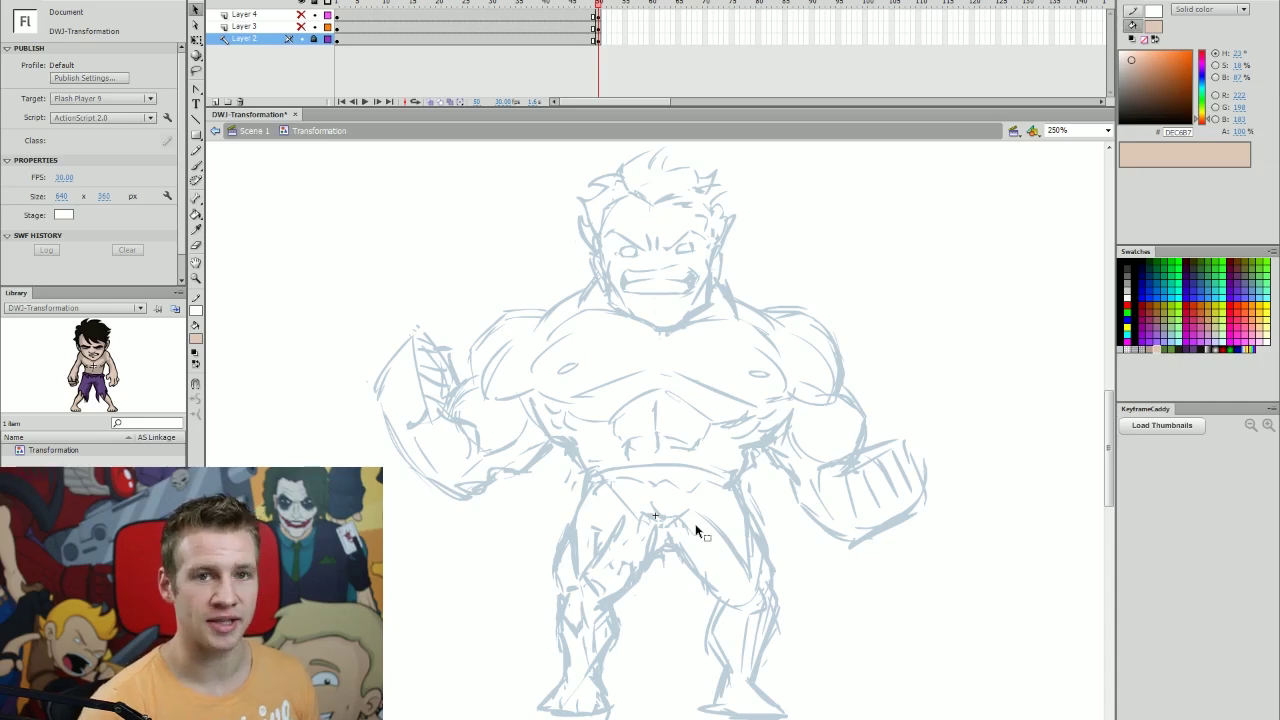
# - Insert a blank keyframe at frame 49 of Layer 2 and check it against the sketches on frames 48 and 50
pyautogui.click(594, 38)
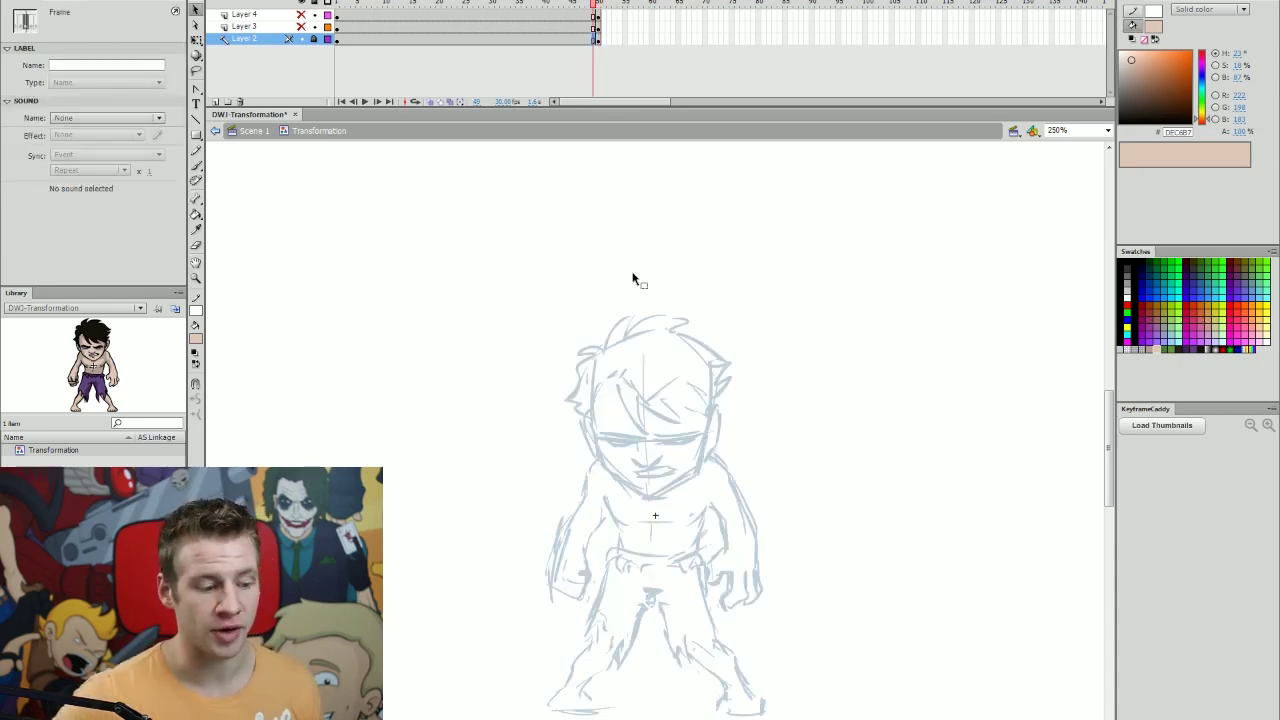
pyautogui.click(606, 44)
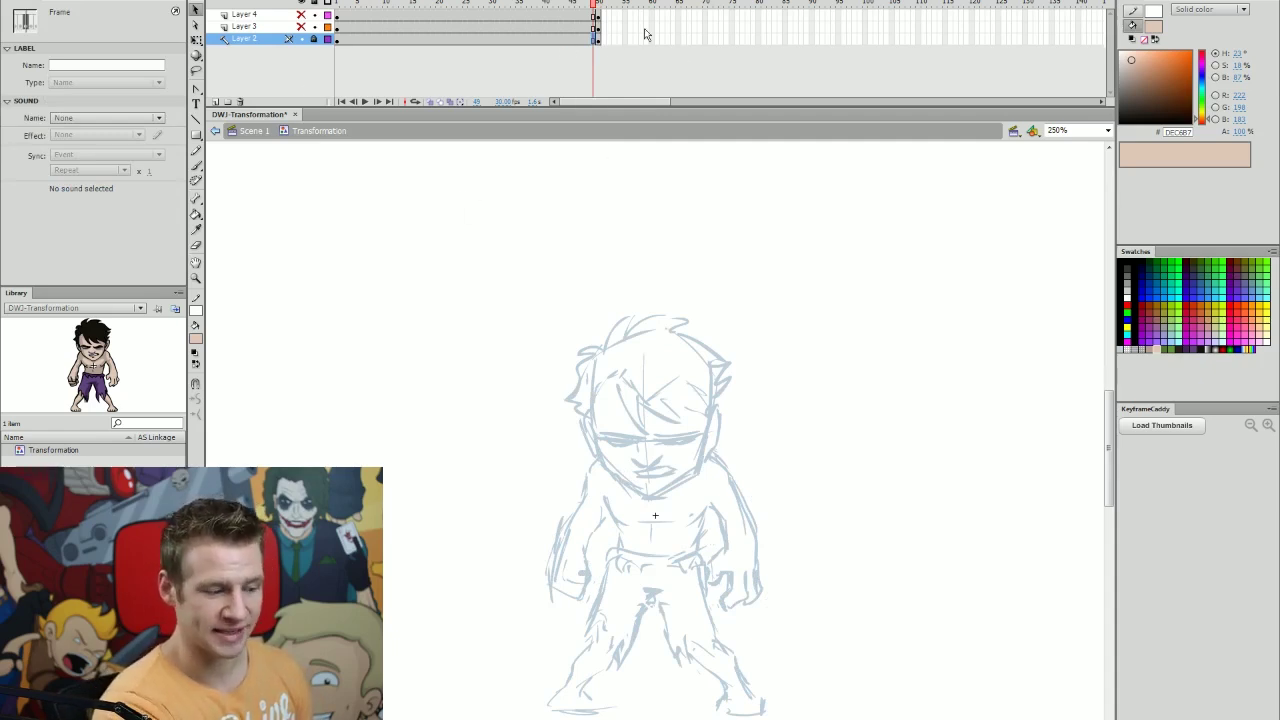
pyautogui.press('F7')
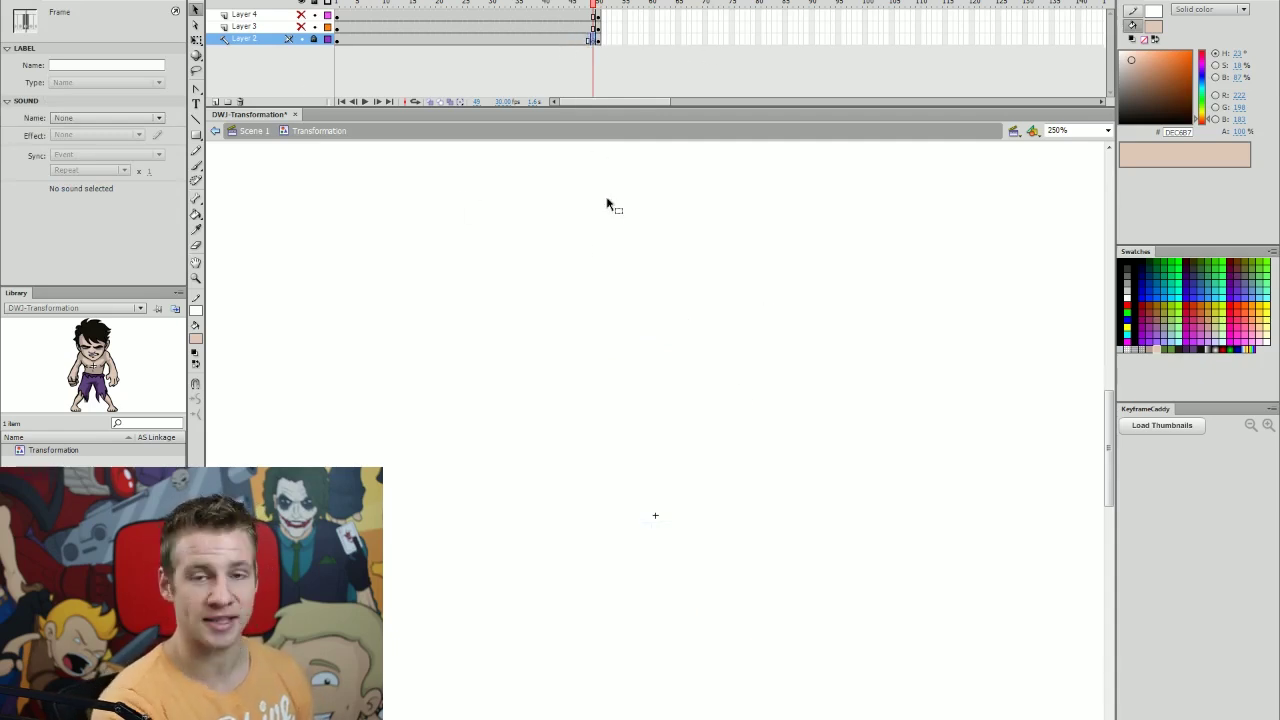
pyautogui.click(588, 10)
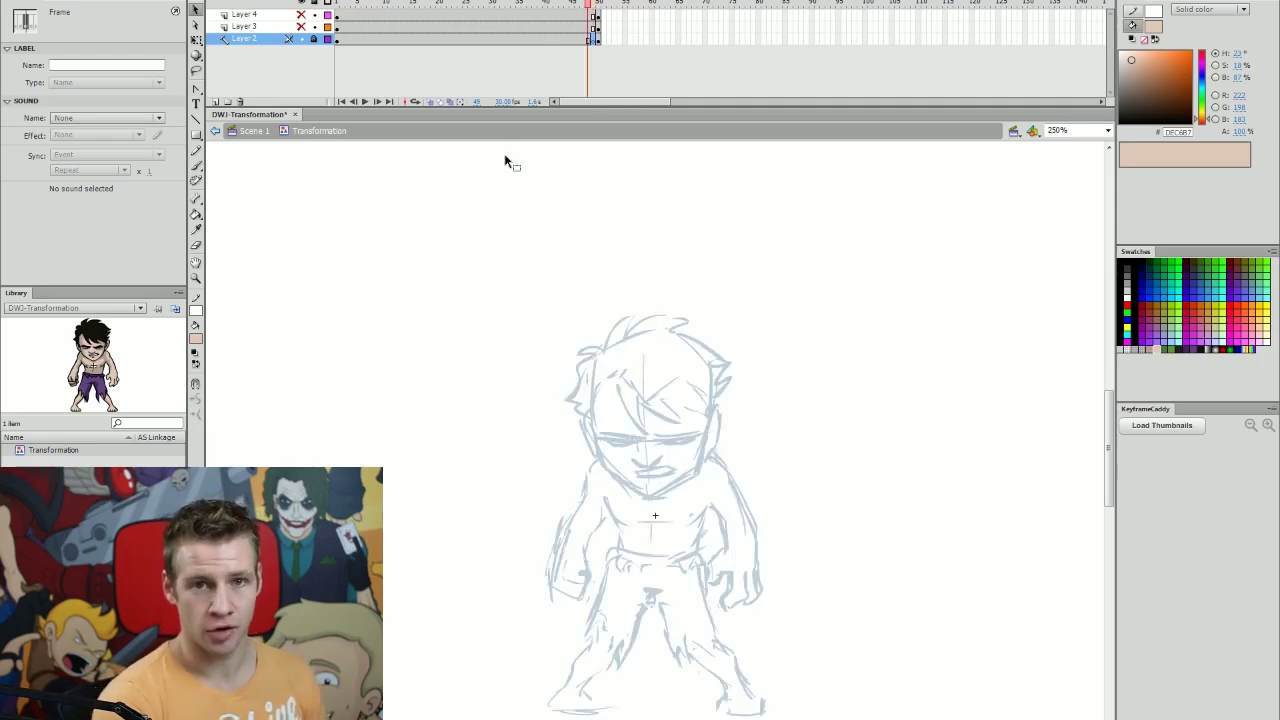
pyautogui.press('.')
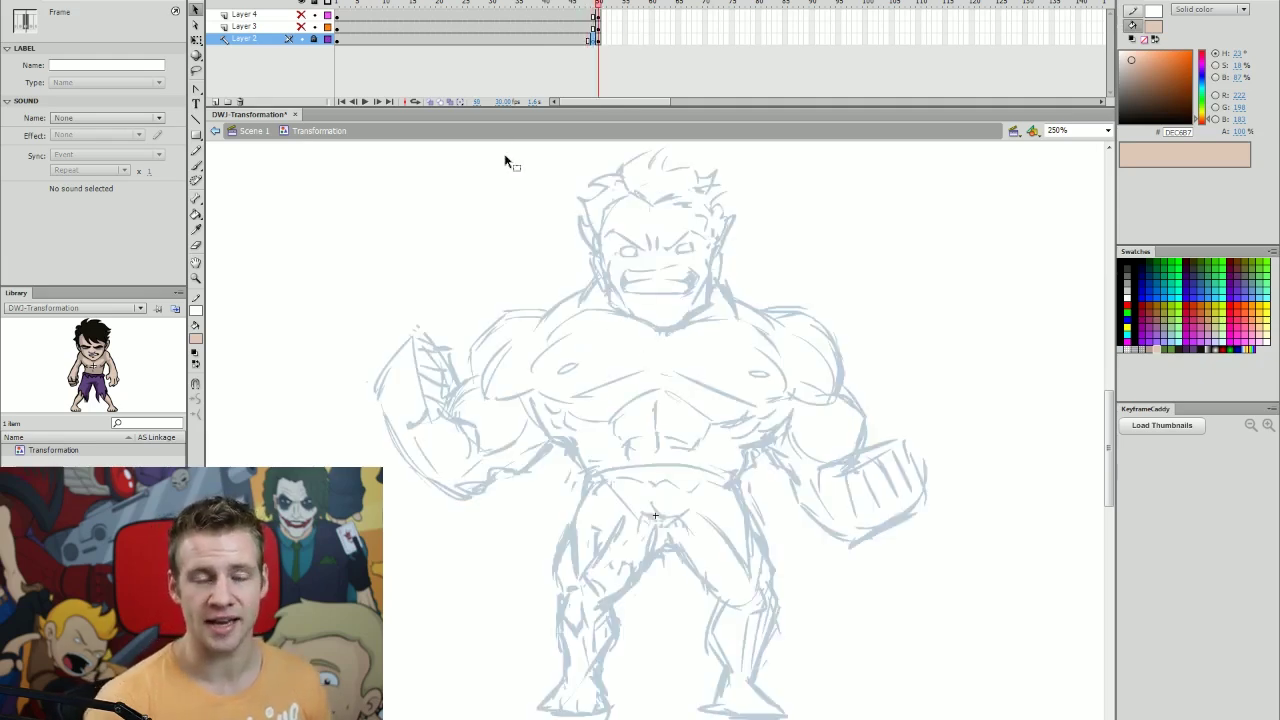
pyautogui.press(',')
pyautogui.click(822, 307)
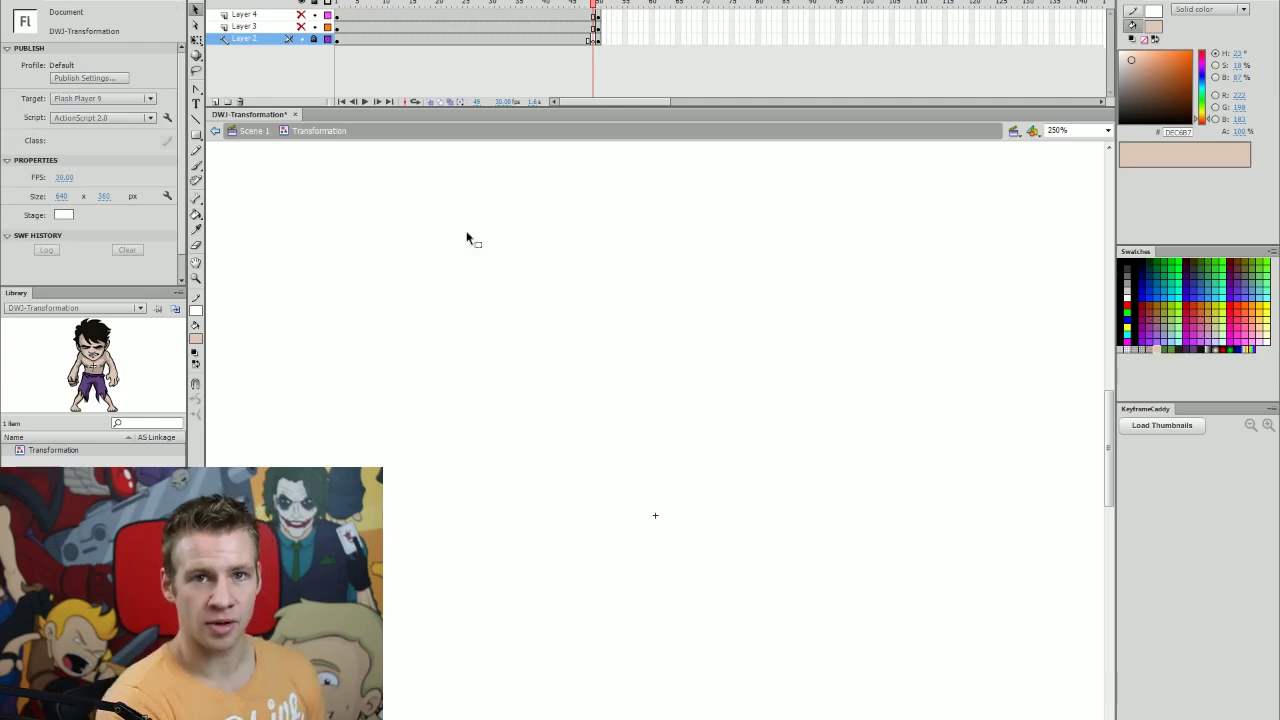
# - Unlock Layer 2 and turn on onion skinning, narrowing its range to one frame on each side of frame 49
pyautogui.click(314, 39)
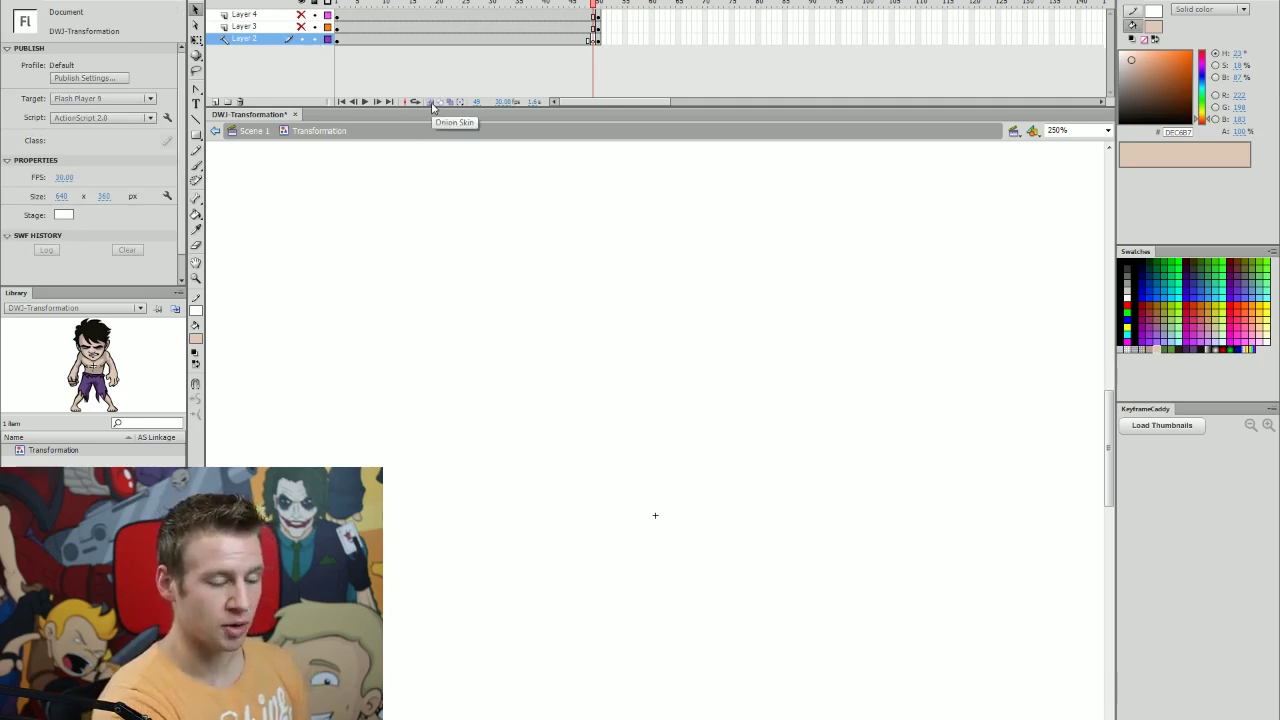
pyautogui.click(431, 102)
pyautogui.moveTo(593, 4)
pyautogui.mouseDown()
pyautogui.moveTo(571, 12)
pyautogui.moveTo(597, 14)
pyautogui.moveTo(556, 14)
pyautogui.mouseUp()
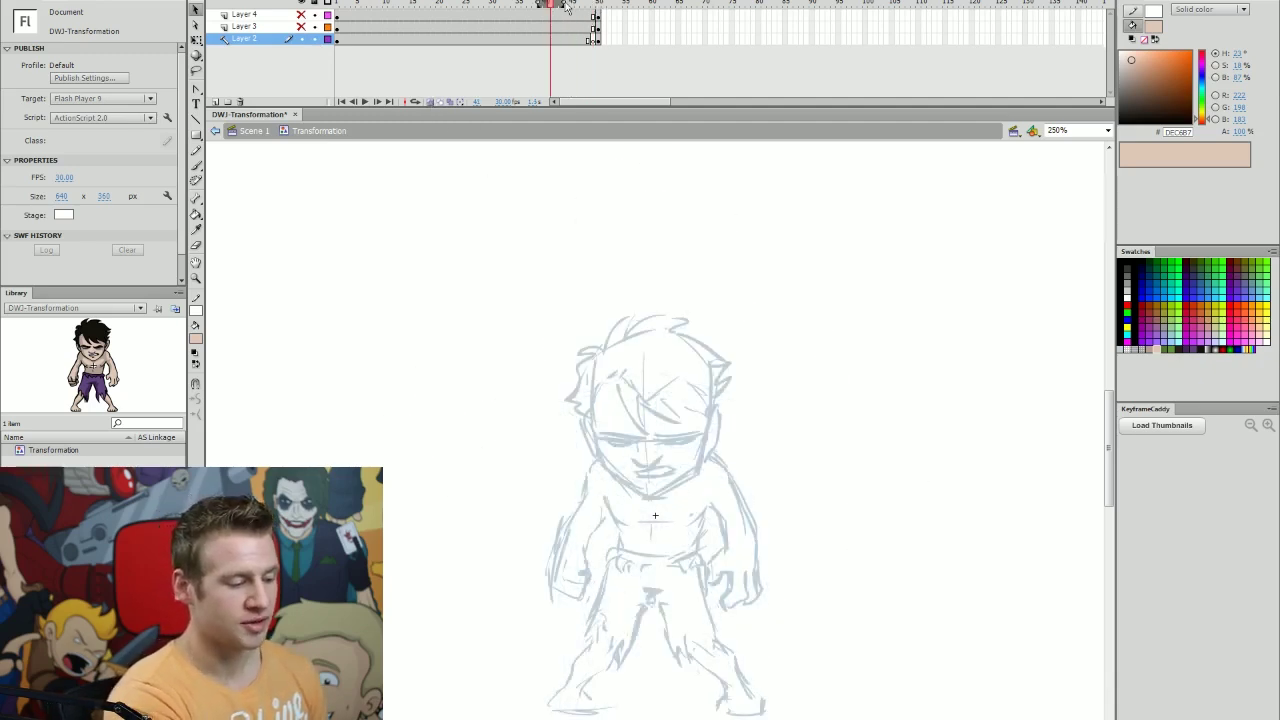
pyautogui.moveTo(562, 5); pyautogui.dragTo(547, 6)
pyautogui.press('.')
pyautogui.press('.')
pyautogui.press('.')
pyautogui.press('.')
pyautogui.press('.')
pyautogui.press('.')
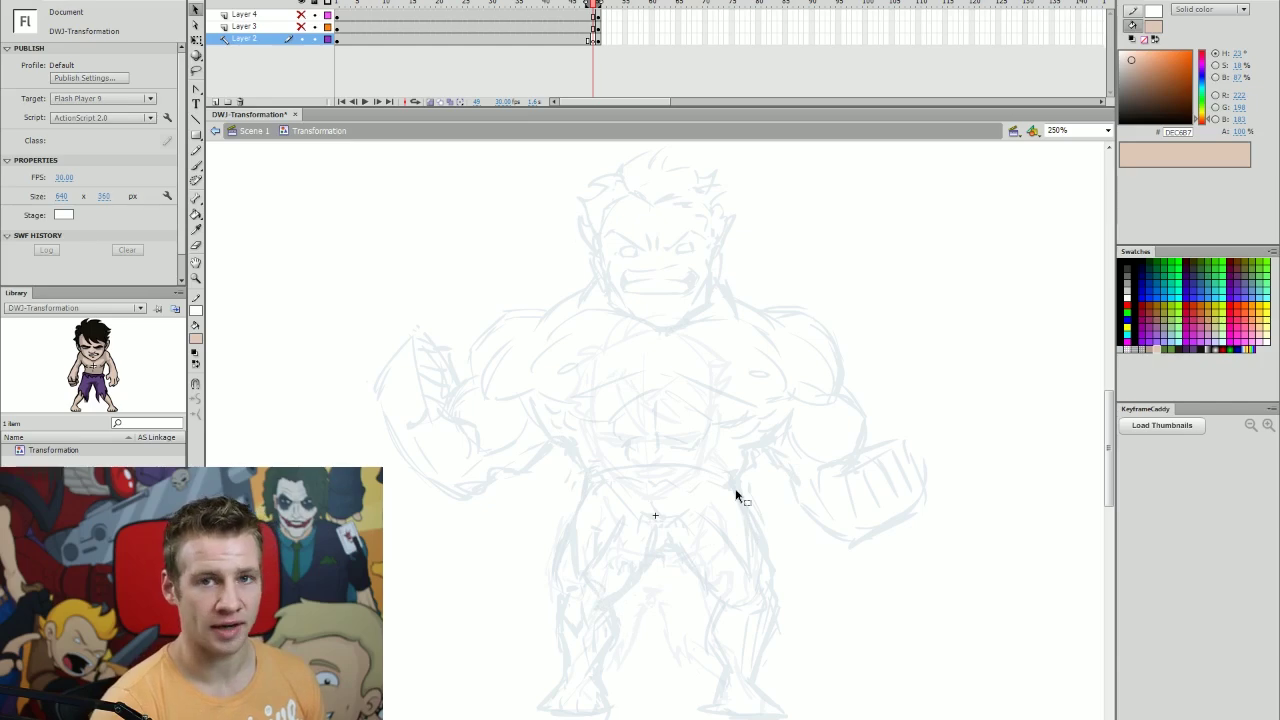
# - Recolour the large muscular sketch on frame 50 of Layer 2 to pure red (#FF0000)
pyautogui.click(597, 39)
pyautogui.click(1128, 301)
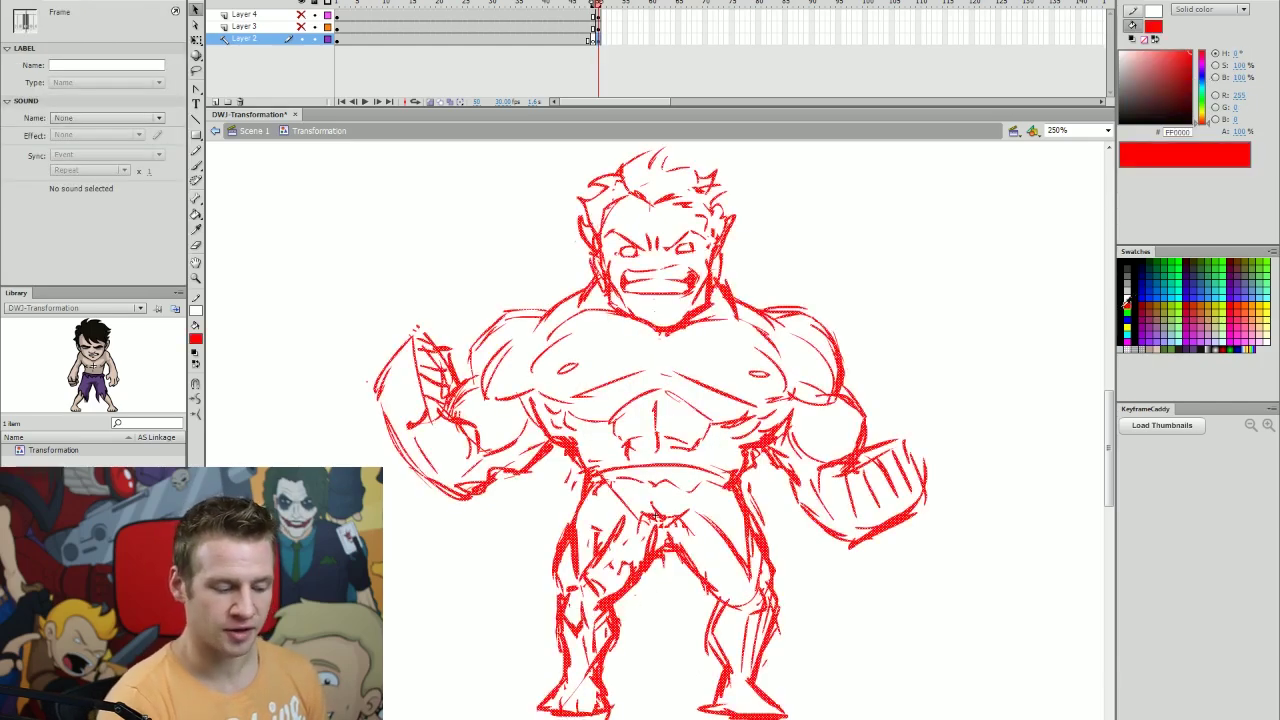
pyautogui.click(792, 270)
# - Recolour the small character sketch on frame 48 of Layer 2 to pure blue (#0000FF) and return to blank frame 49
pyautogui.press(',')
pyautogui.press(',')
pyautogui.click(589, 40)
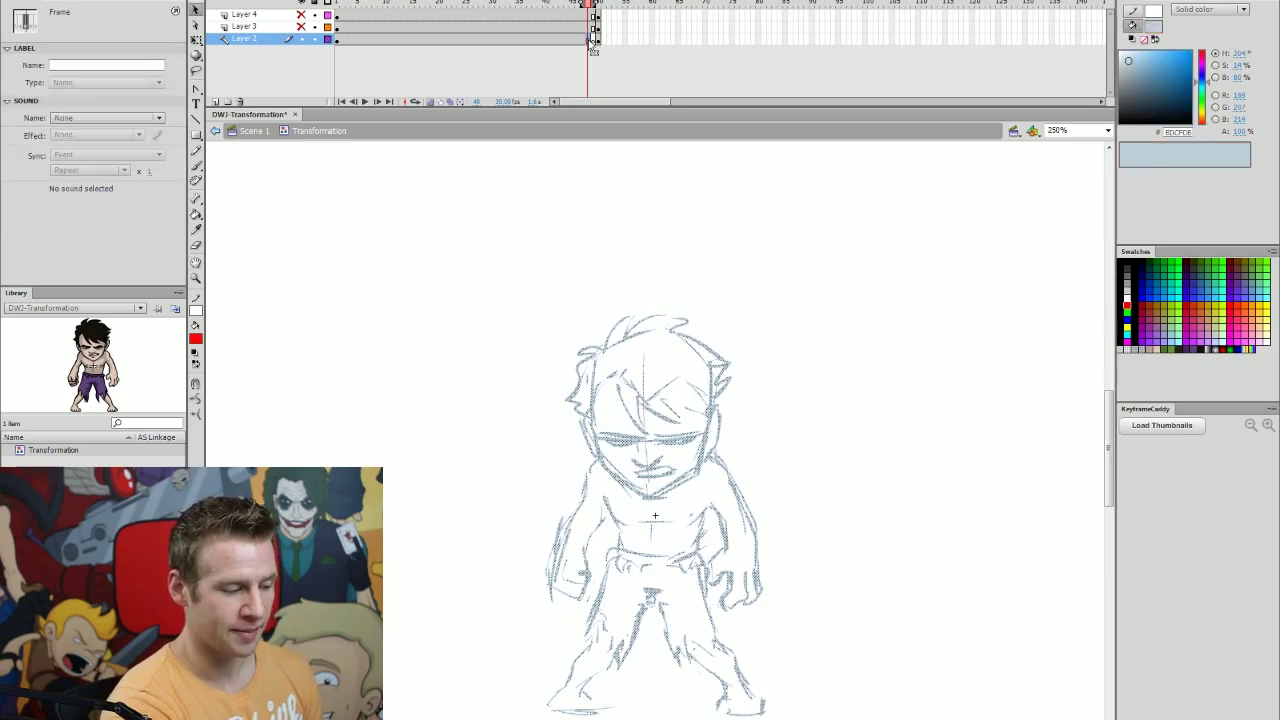
pyautogui.click(1128, 319)
pyautogui.click(871, 367)
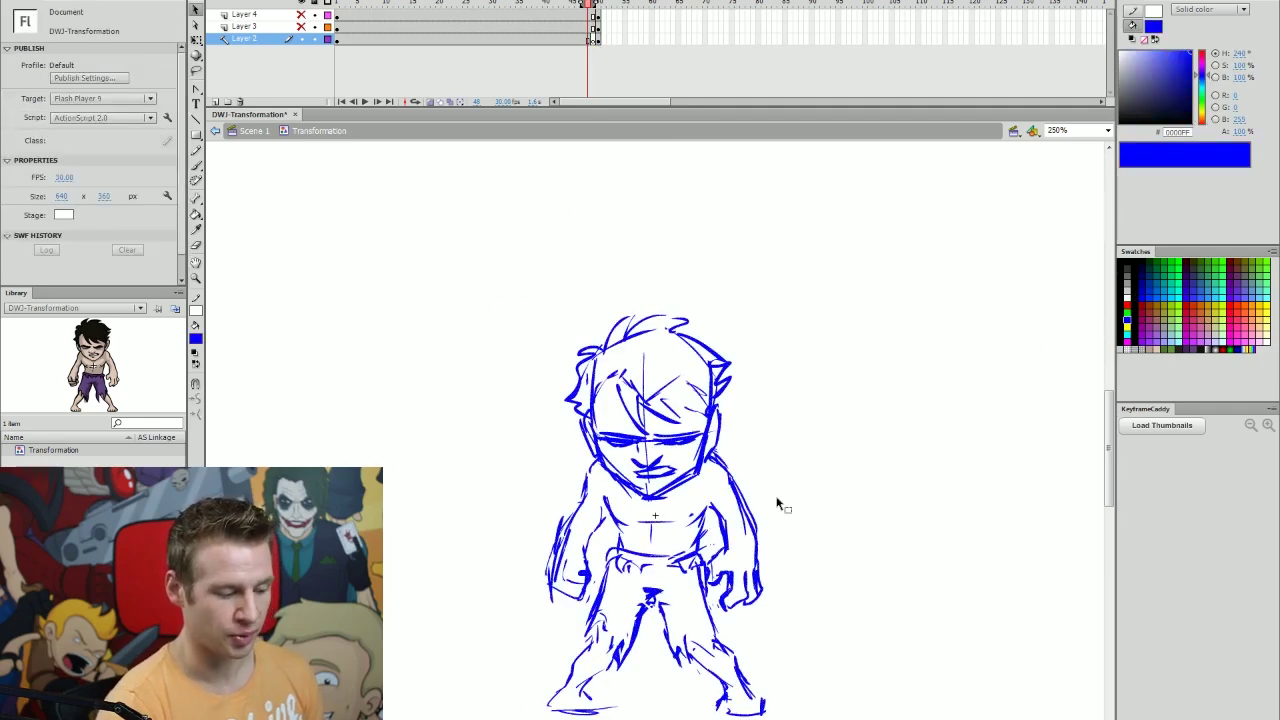
pyautogui.press('.')
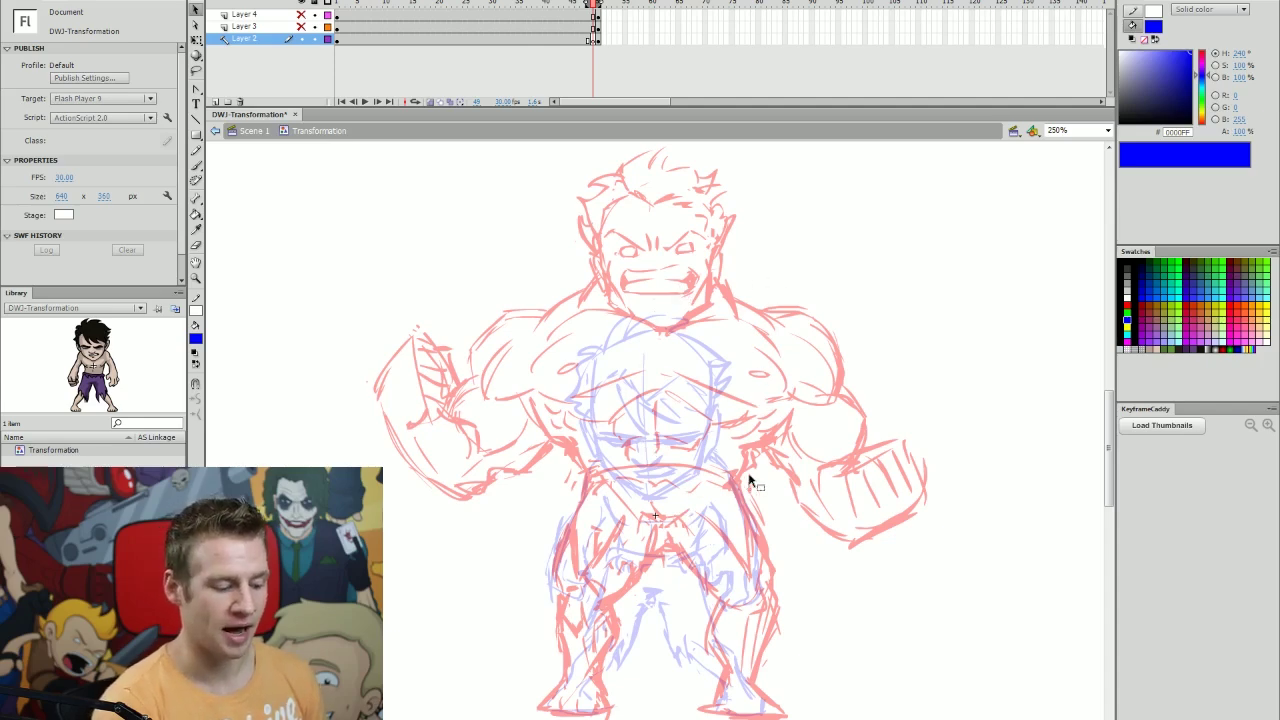
# - Brush a rough in-between head with an angry, gritted-teeth face in black on frame 49 of Layer 2, between the onion-skinned sketches
pyautogui.press('b')
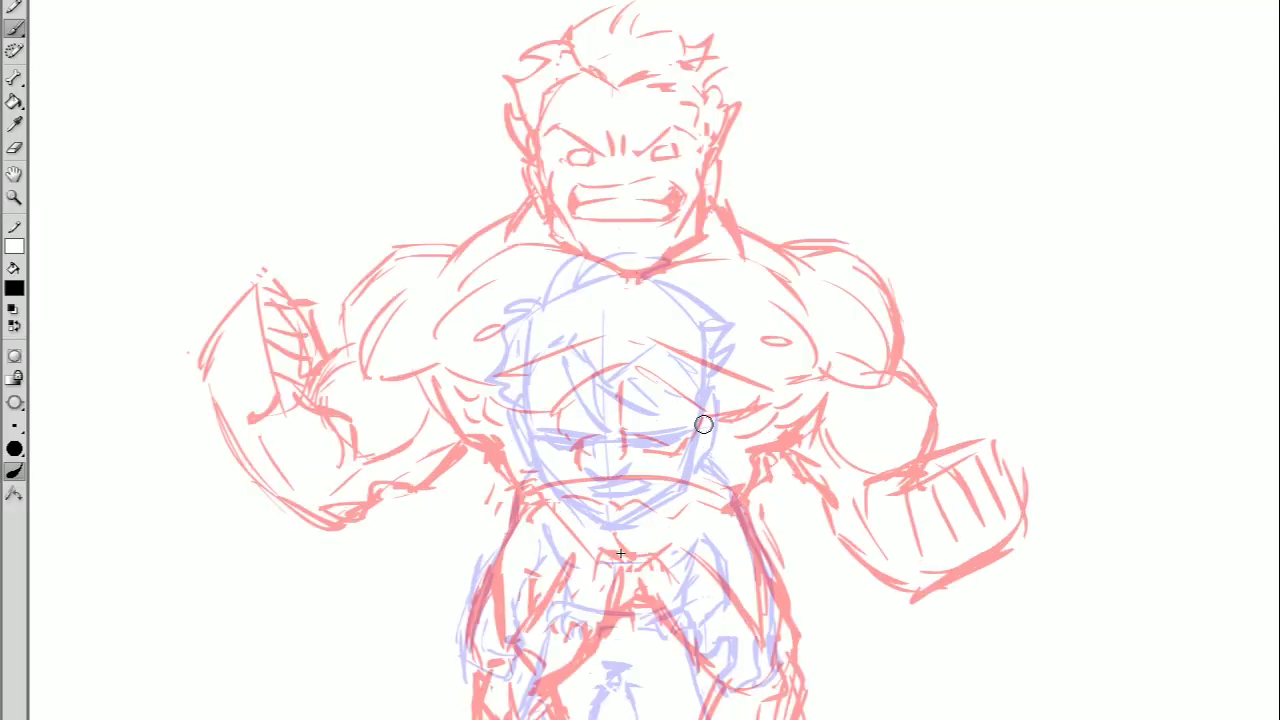
pyautogui.moveTo(595, 319); pyautogui.dragTo(642, 431)
pyautogui.moveTo(710, 318); pyautogui.dragTo(663, 430)
pyautogui.moveTo(646, 428); pyautogui.dragTo(660, 430)
pyautogui.moveTo(653, 347); pyautogui.dragTo(652, 413)
pyautogui.moveTo(656, 362); pyautogui.dragTo(695, 347)
pyautogui.moveTo(569, 318)
pyautogui.mouseDown()
pyautogui.moveTo(659, 316)
pyautogui.moveTo(610, 310)
pyautogui.moveTo(629, 349)
pyautogui.moveTo(660, 340)
pyautogui.moveTo(590, 358)
pyautogui.moveTo(695, 389)
pyautogui.moveTo(576, 313)
pyautogui.mouseUp()
pyautogui.hotkey('ctrl', 'z')
pyautogui.press('v')
pyautogui.moveTo(660, 311); pyautogui.dragTo(663, 310)
# - Sketch the tapering torso, shoulders and raised upper arms of the in-between figure on frame 49
pyautogui.press('b')
pyautogui.moveTo(481, 442); pyautogui.dragTo(538, 493)
pyautogui.moveTo(510, 490)
pyautogui.mouseDown()
pyautogui.moveTo(580, 477)
pyautogui.moveTo(558, 530)
pyautogui.mouseUp()
pyautogui.moveTo(755, 440); pyautogui.dragTo(706, 498)
pyautogui.moveTo(531, 364); pyautogui.dragTo(442, 382)
pyautogui.moveTo(460, 393); pyautogui.dragTo(492, 421)
pyautogui.moveTo(474, 352); pyautogui.dragTo(534, 368)
pyautogui.moveTo(699, 384); pyautogui.dragTo(782, 366)
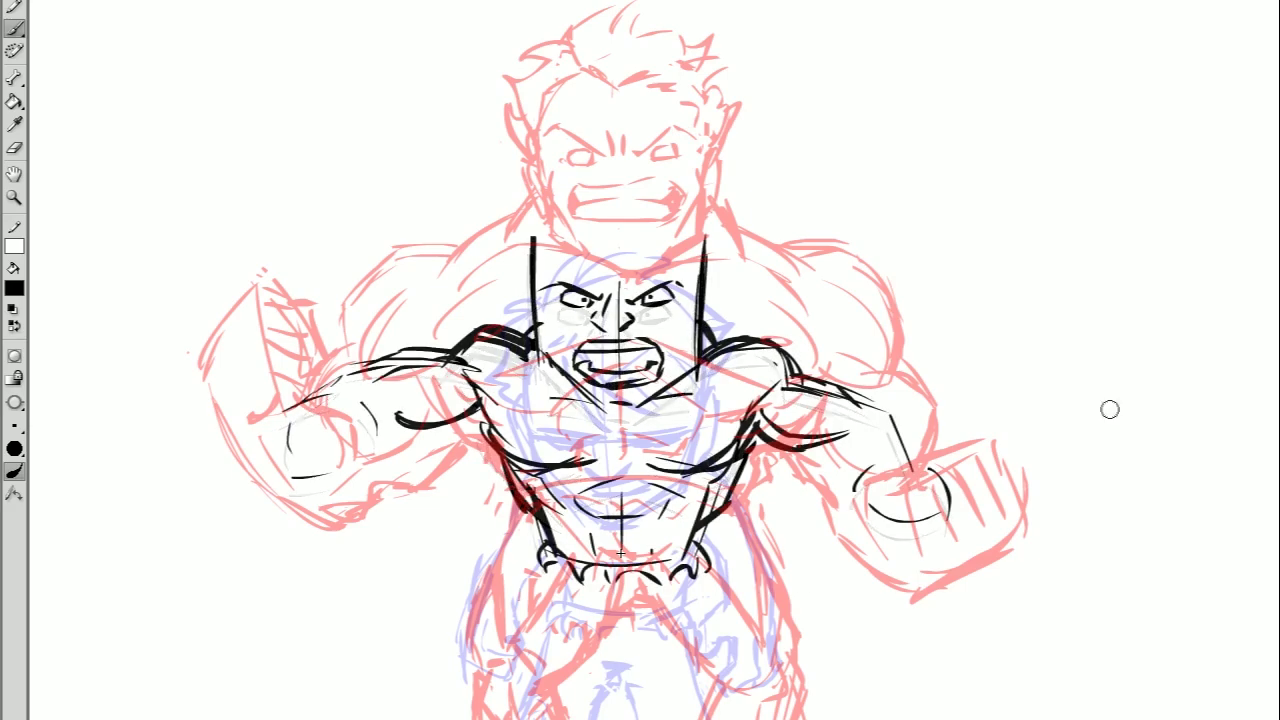
# - Sketch the forearms and both clenched fists of the frame 49 figure, deleting the rough fist strokes that do not fit
pyautogui.moveTo(850, 398); pyautogui.dragTo(905, 424)
pyautogui.moveTo(848, 464)
pyautogui.mouseDown()
pyautogui.moveTo(862, 482)
pyautogui.moveTo(936, 480)
pyautogui.mouseUp()
pyautogui.moveTo(872, 502); pyautogui.dragTo(930, 512)
pyautogui.press('v')
pyautogui.press('Delete')
pyautogui.press('b')
pyautogui.moveTo(866, 550)
pyautogui.mouseDown()
pyautogui.moveTo(958, 465)
pyautogui.moveTo(936, 504)
pyautogui.mouseUp()
pyautogui.moveTo(888, 513); pyautogui.dragTo(935, 508)
pyautogui.moveTo(852, 545); pyautogui.dragTo(905, 557)
pyautogui.moveTo(838, 460)
pyautogui.mouseDown()
pyautogui.moveTo(826, 498)
pyautogui.moveTo(882, 484)
pyautogui.mouseUp()
pyautogui.moveTo(275, 424); pyautogui.dragTo(340, 409)
pyautogui.moveTo(342, 461); pyautogui.dragTo(287, 474)
pyautogui.moveTo(358, 474); pyautogui.dragTo(310, 487)
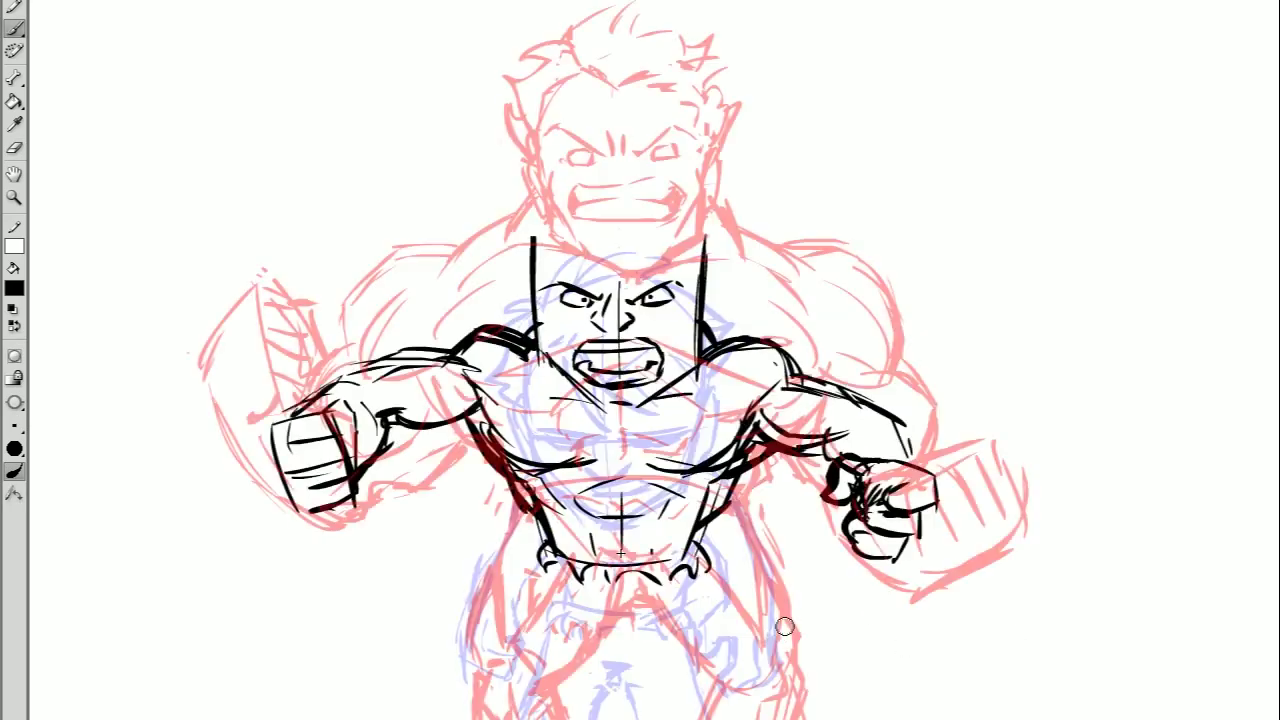
# - Sketch the torn trousers, both legs and the feet of the frame 49 figure
pyautogui.moveTo(578, 578); pyautogui.dragTo(524, 718)
pyautogui.moveTo(652, 570); pyautogui.dragTo(722, 718)
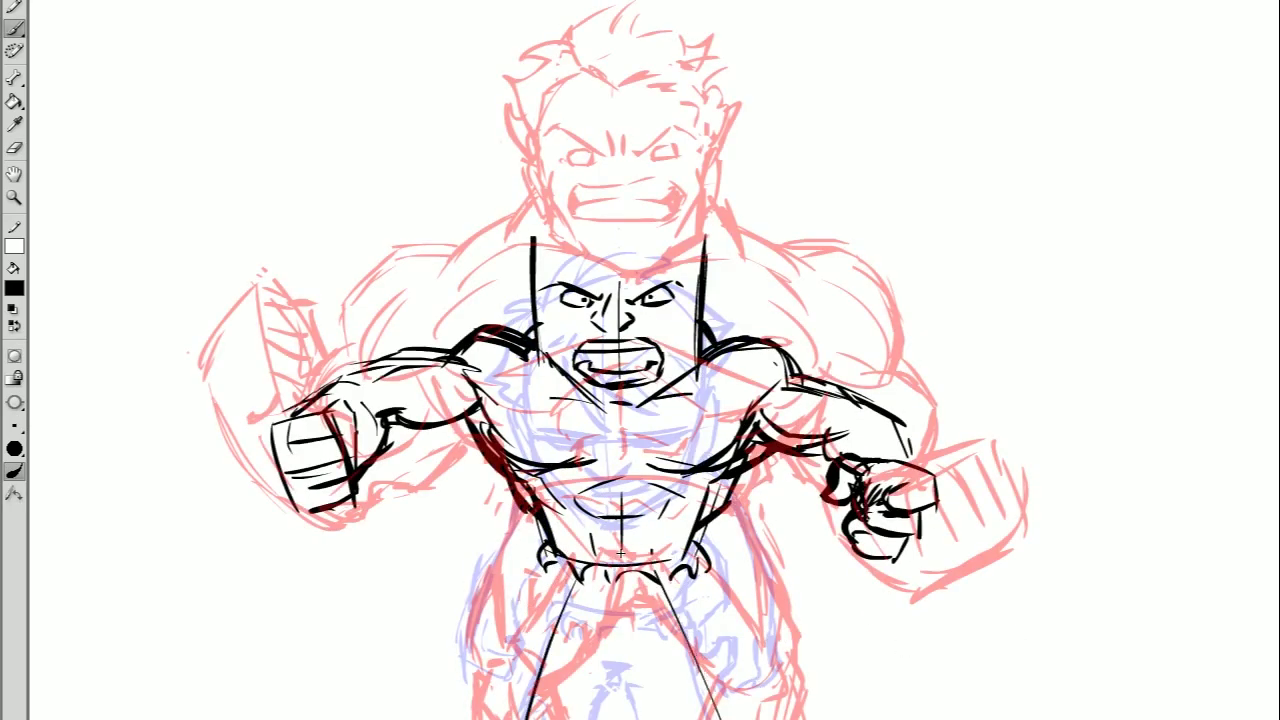
pyautogui.scroll(-3, 752, 560)
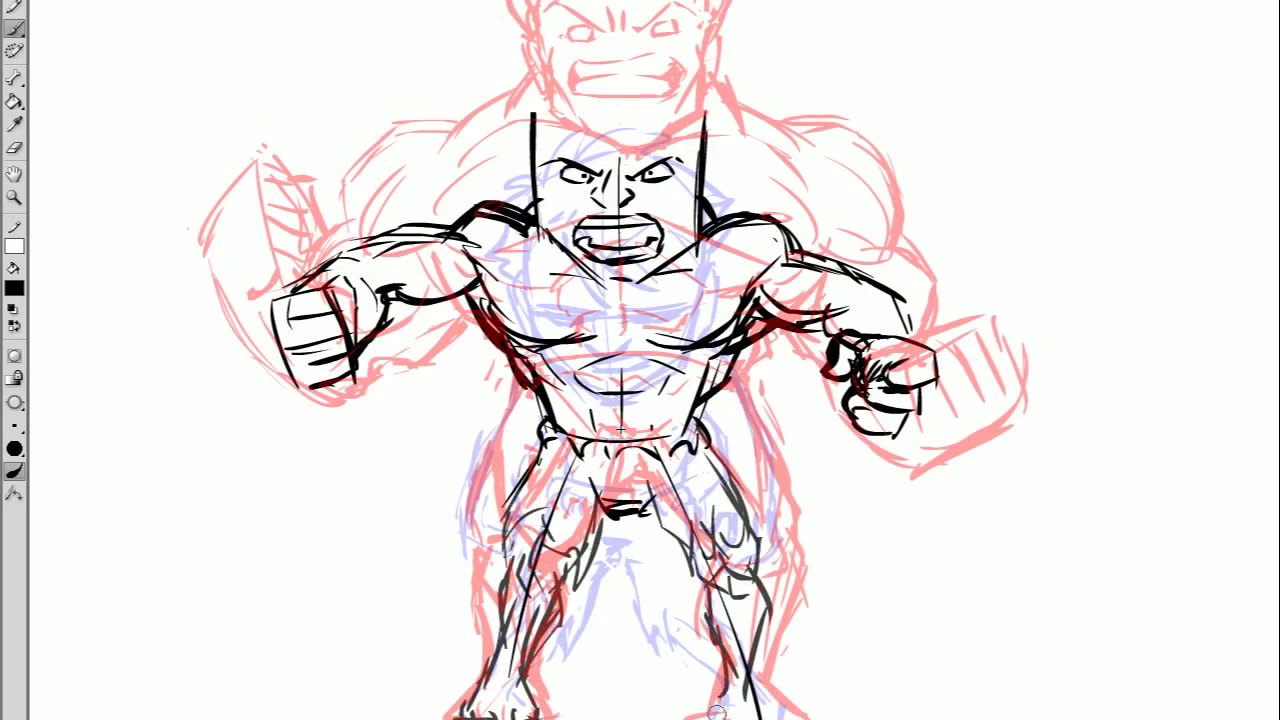
pyautogui.moveTo(755, 600); pyautogui.dragTo(782, 700)
pyautogui.moveTo(692, 584); pyautogui.dragTo(722, 680)
# - Add the head outline, spiky hair, fringe and ears to the frame 49 figure with black brush strokes
pyautogui.scroll(3, 640, 400)
pyautogui.moveTo(545, 228); pyautogui.dragTo(541, 346)
pyautogui.moveTo(620, 277)
pyautogui.mouseDown()
pyautogui.moveTo(580, 204)
pyautogui.moveTo(620, 264)
pyautogui.mouseUp()
pyautogui.moveTo(552, 180); pyautogui.dragTo(578, 145)
pyautogui.moveTo(630, 172)
pyautogui.mouseDown()
pyautogui.moveTo(692, 182)
pyautogui.moveTo(716, 228)
pyautogui.mouseUp()
pyautogui.moveTo(711, 254); pyautogui.dragTo(708, 316)
pyautogui.moveTo(552, 172); pyautogui.dragTo(512, 200)
pyautogui.moveTo(528, 260); pyautogui.dragTo(532, 318)
pyautogui.moveTo(612, 206)
pyautogui.mouseDown()
pyautogui.moveTo(686, 264)
pyautogui.moveTo(690, 216)
pyautogui.mouseUp()
pyautogui.moveTo(550, 172); pyautogui.dragTo(510, 205)
pyautogui.moveTo(600, 157); pyautogui.dragTo(656, 140)
# - Lasso the head sketch on frame 49 and adjust it with Free Transform
pyautogui.press('l')
pyautogui.moveTo(512, 225); pyautogui.dragTo(730, 222)
pyautogui.press('q')
pyautogui.press('b')
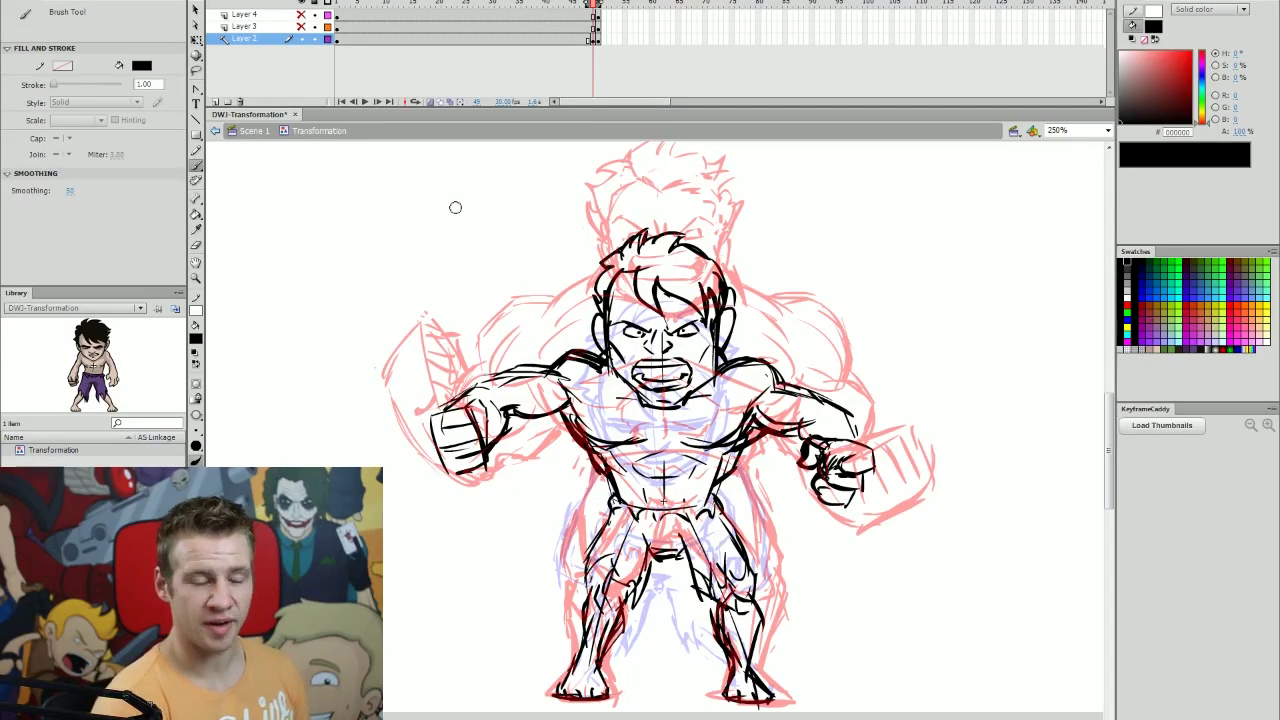
# - Turn off onion skinning and step through frames 48 to 50 to check how the in-between drawing reads
pyautogui.click(430, 102)
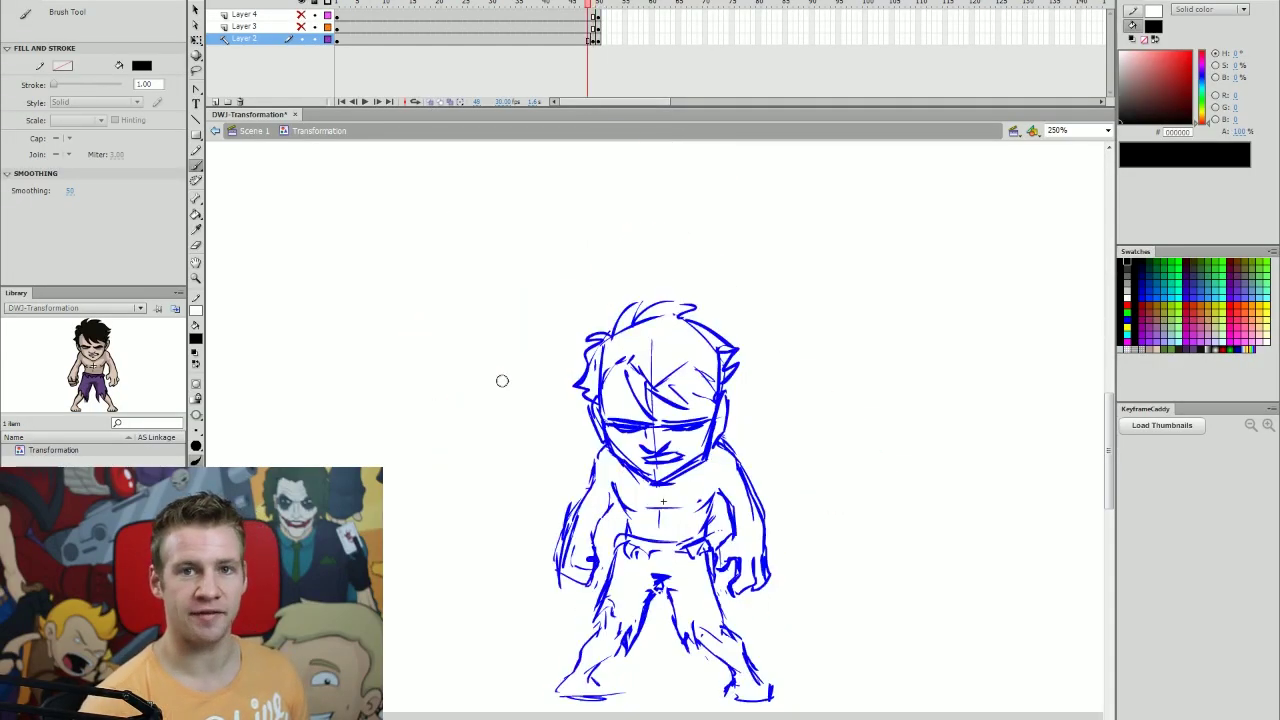
pyautogui.press('.')
pyautogui.press('.')
pyautogui.press('.')
pyautogui.press('.')
pyautogui.press('.')
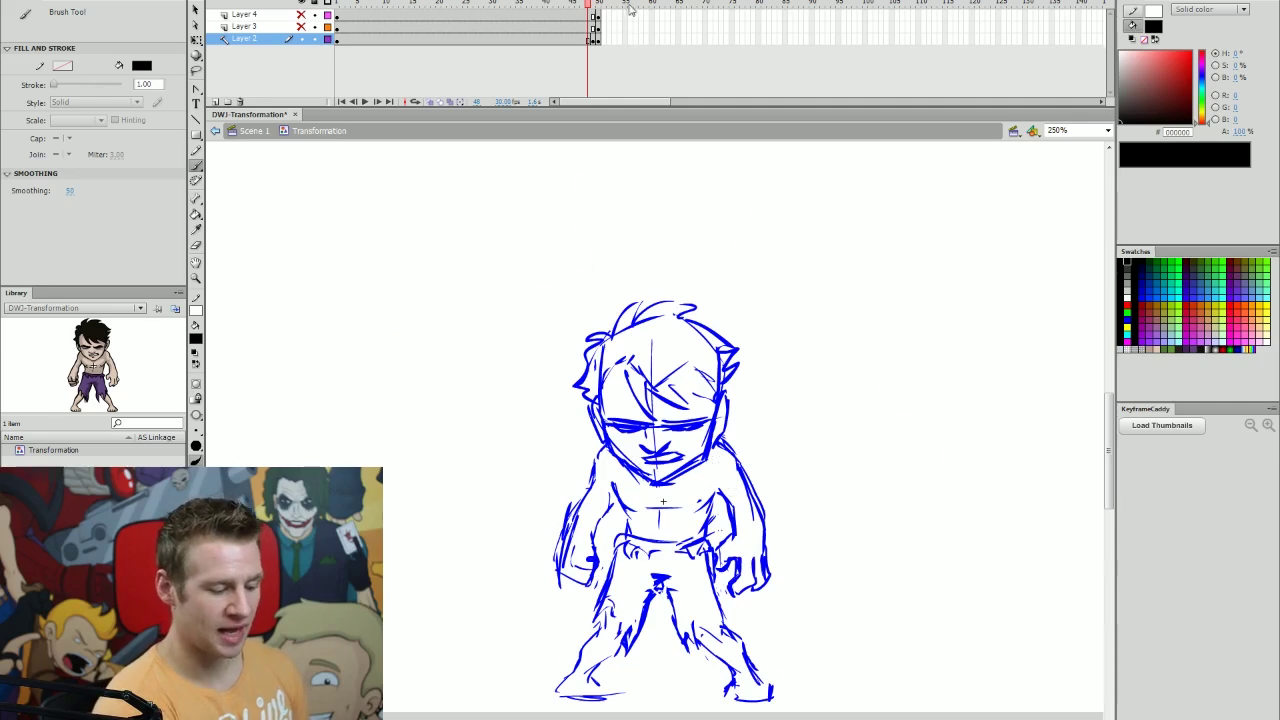
pyautogui.press('.')
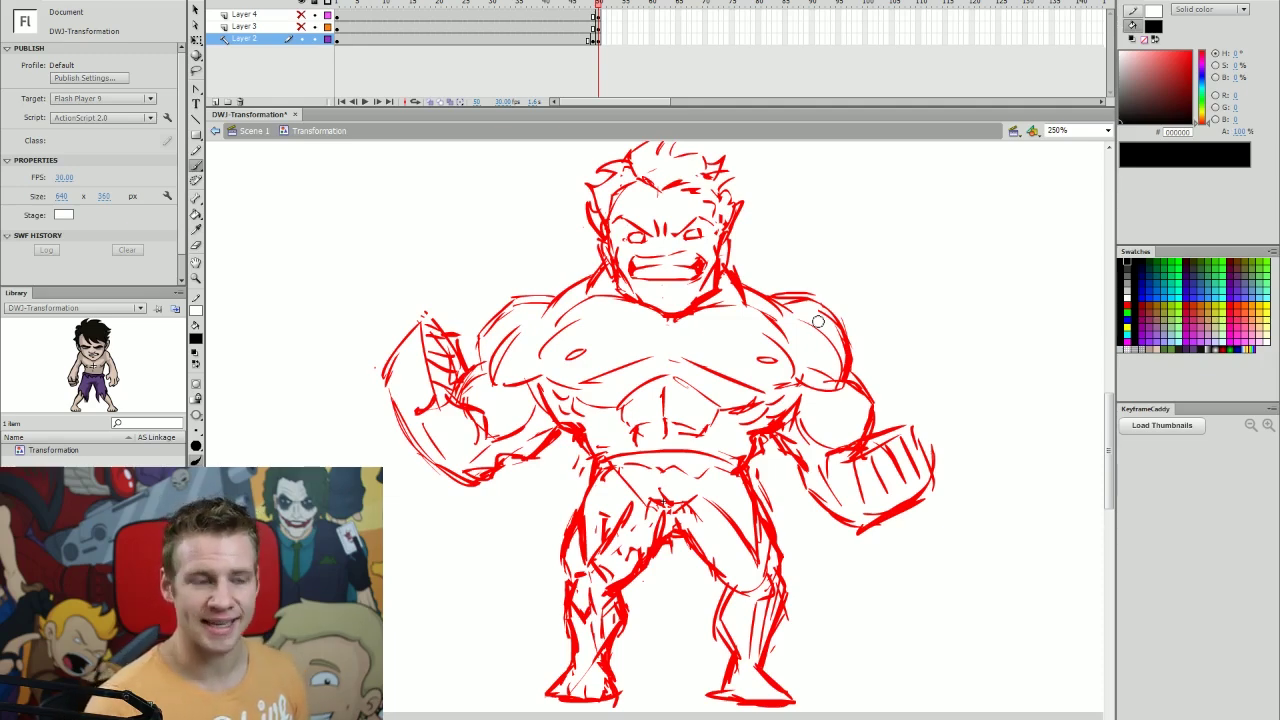
pyautogui.press(',')
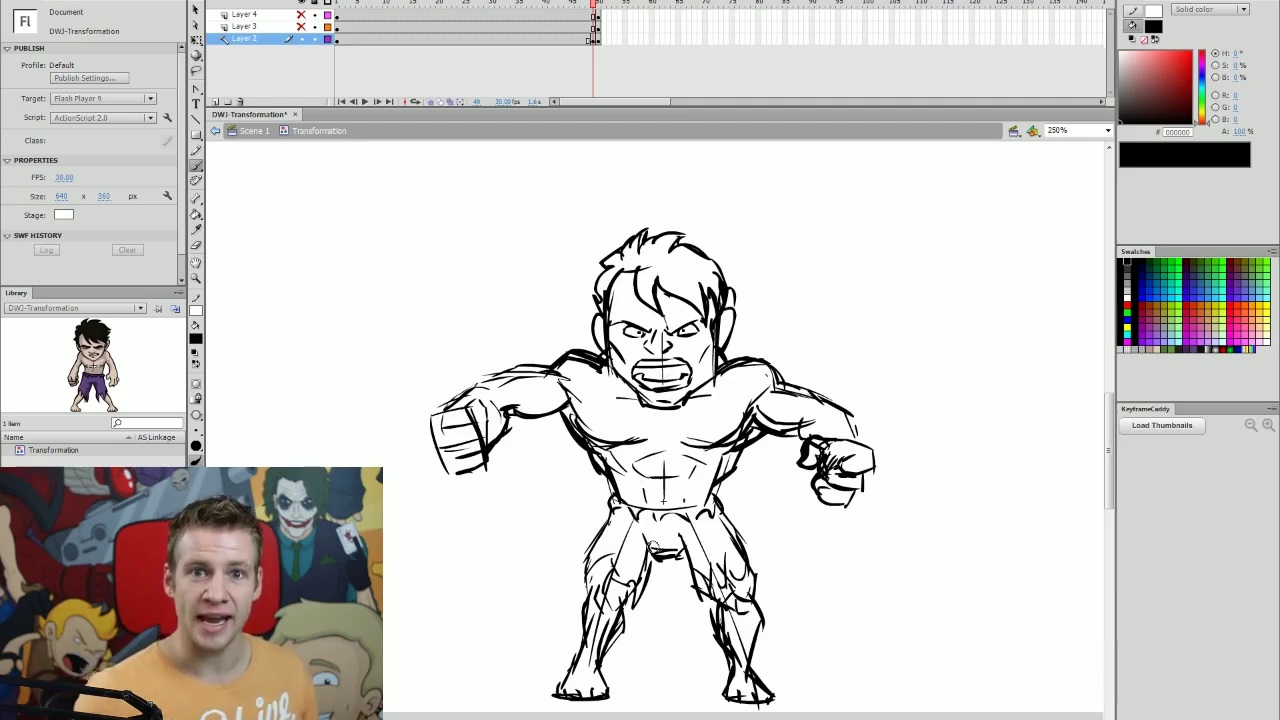
pyautogui.press('.')
# - Move the Layer 2 in-between keyframe from frame 49 to frame 48 and insert blank keyframes at frames 49 and 47
pyautogui.click(593, 41)
pyautogui.moveTo(593, 41); pyautogui.dragTo(588, 41)
pyautogui.click(594, 41)
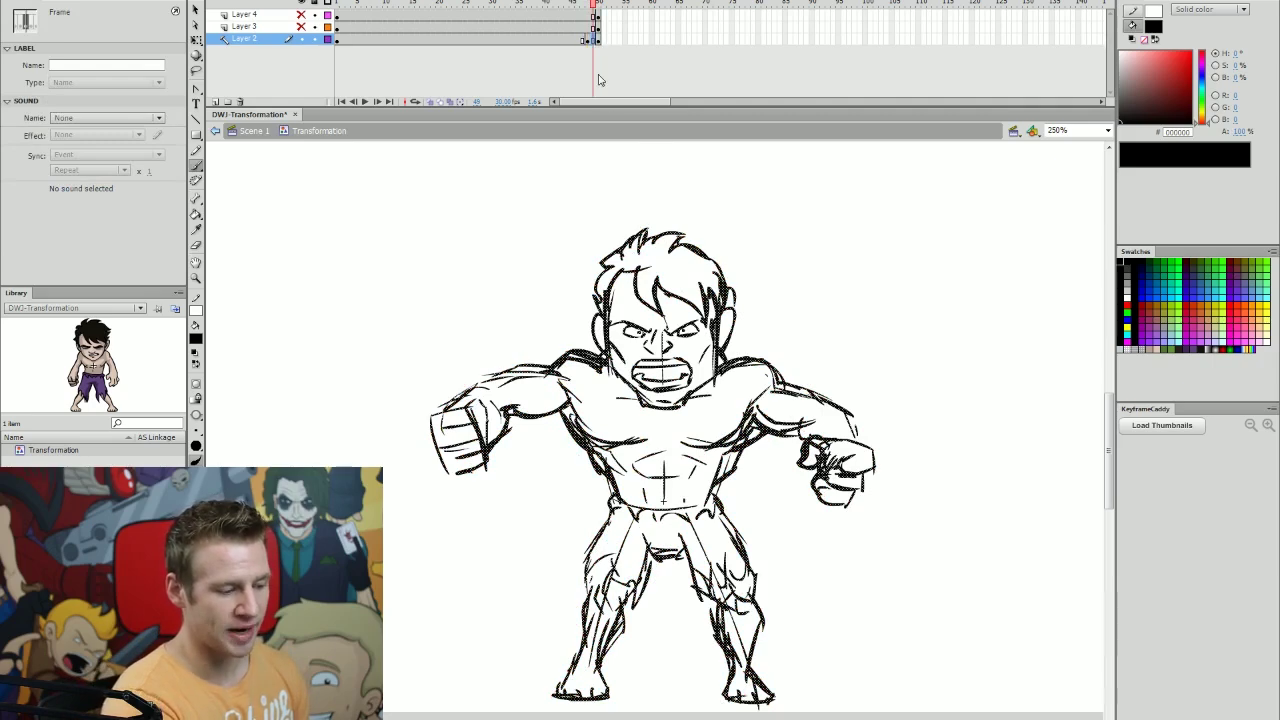
pyautogui.press('F7')
pyautogui.click(588, 41)
pyautogui.click(583, 41)
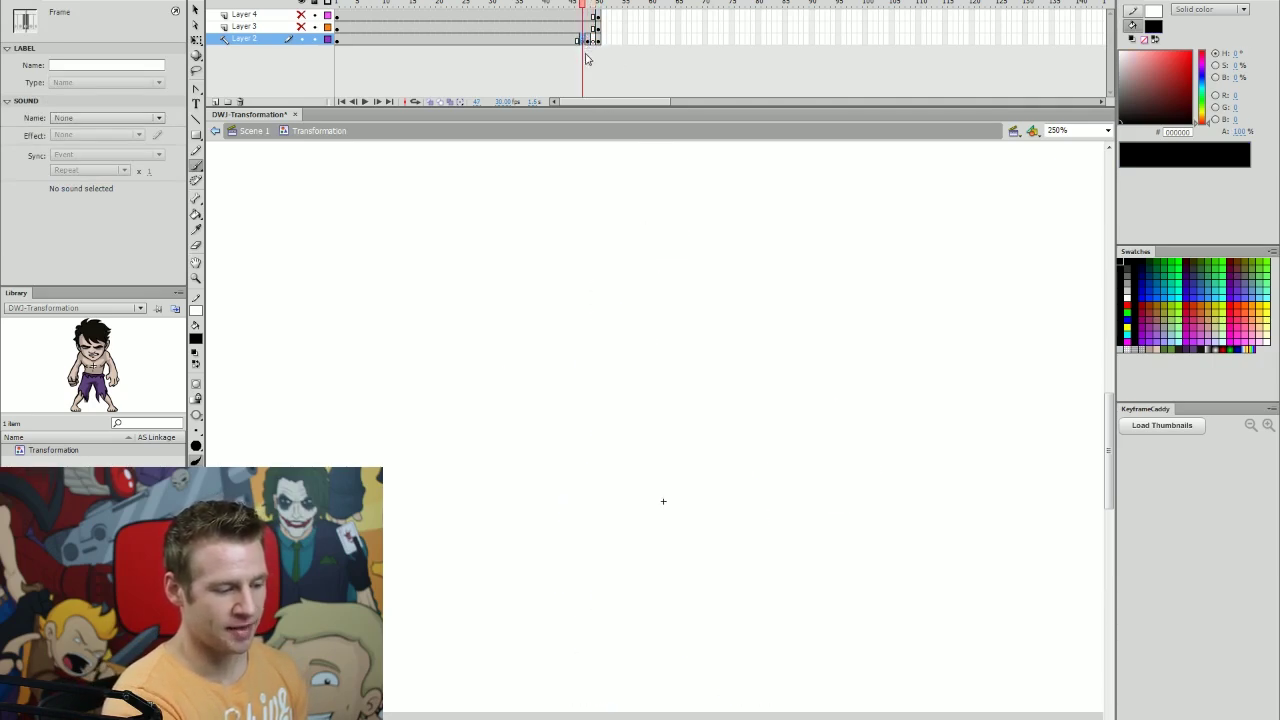
pyautogui.press('F7')
pyautogui.click(577, 41)
pyautogui.click(588, 42)
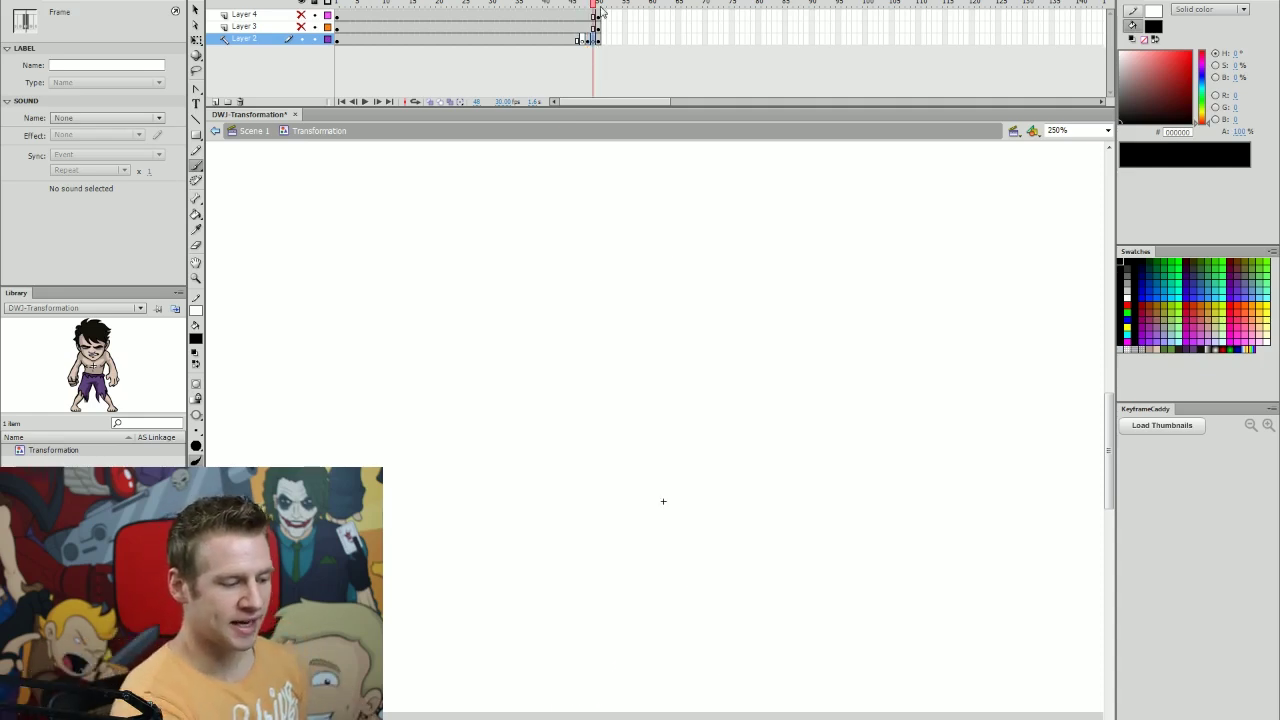
# - With onion skinning on, sketch the jaw, open mouth and angry brows of a new in-between on frame 47 of Layer 2
pyautogui.click(609, 84)
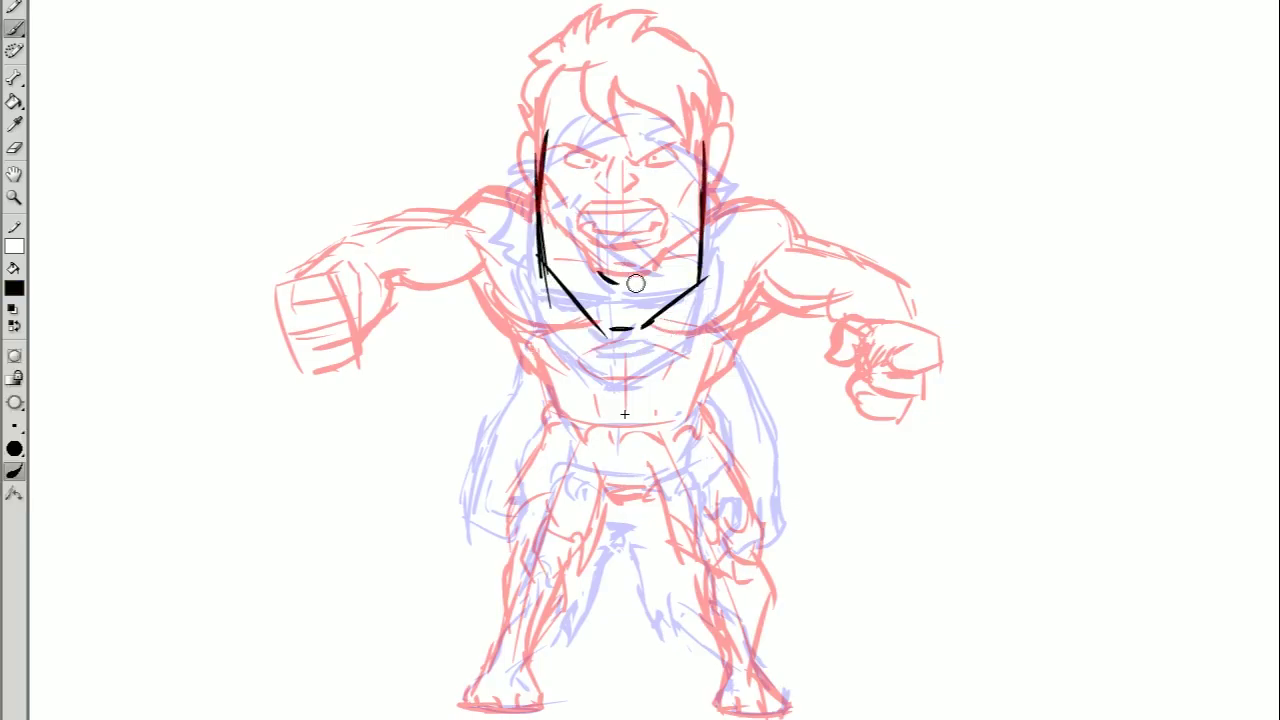
pyautogui.moveTo(642, 283)
pyautogui.mouseDown()
pyautogui.moveTo(580, 273)
pyautogui.moveTo(620, 307)
pyautogui.mouseUp()
pyautogui.moveTo(664, 268)
pyautogui.mouseDown()
pyautogui.moveTo(656, 302)
pyautogui.moveTo(662, 284)
pyautogui.mouseUp()
pyautogui.moveTo(580, 270); pyautogui.dragTo(586, 287)
pyautogui.moveTo(627, 254); pyautogui.dragTo(683, 238)
pyautogui.moveTo(556, 235)
pyautogui.mouseDown()
pyautogui.moveTo(618, 254)
pyautogui.moveTo(594, 252)
pyautogui.mouseUp()
# - Add the fringe, hair and ears to the frame 47 figure, and sketch its torso and bent arms with fists
pyautogui.moveTo(584, 203); pyautogui.dragTo(631, 268)
pyautogui.moveTo(620, 205); pyautogui.dragTo(633, 252)
pyautogui.moveTo(662, 192); pyautogui.dragTo(685, 260)
pyautogui.moveTo(580, 178)
pyautogui.mouseDown()
pyautogui.moveTo(555, 195)
pyautogui.moveTo(585, 195)
pyautogui.mouseUp()
pyautogui.moveTo(602, 108); pyautogui.dragTo(673, 88)
pyautogui.moveTo(660, 102); pyautogui.dragTo(725, 156)
pyautogui.moveTo(530, 190); pyautogui.dragTo(541, 274)
pyautogui.moveTo(710, 196); pyautogui.dragTo(704, 268)
pyautogui.press('q')
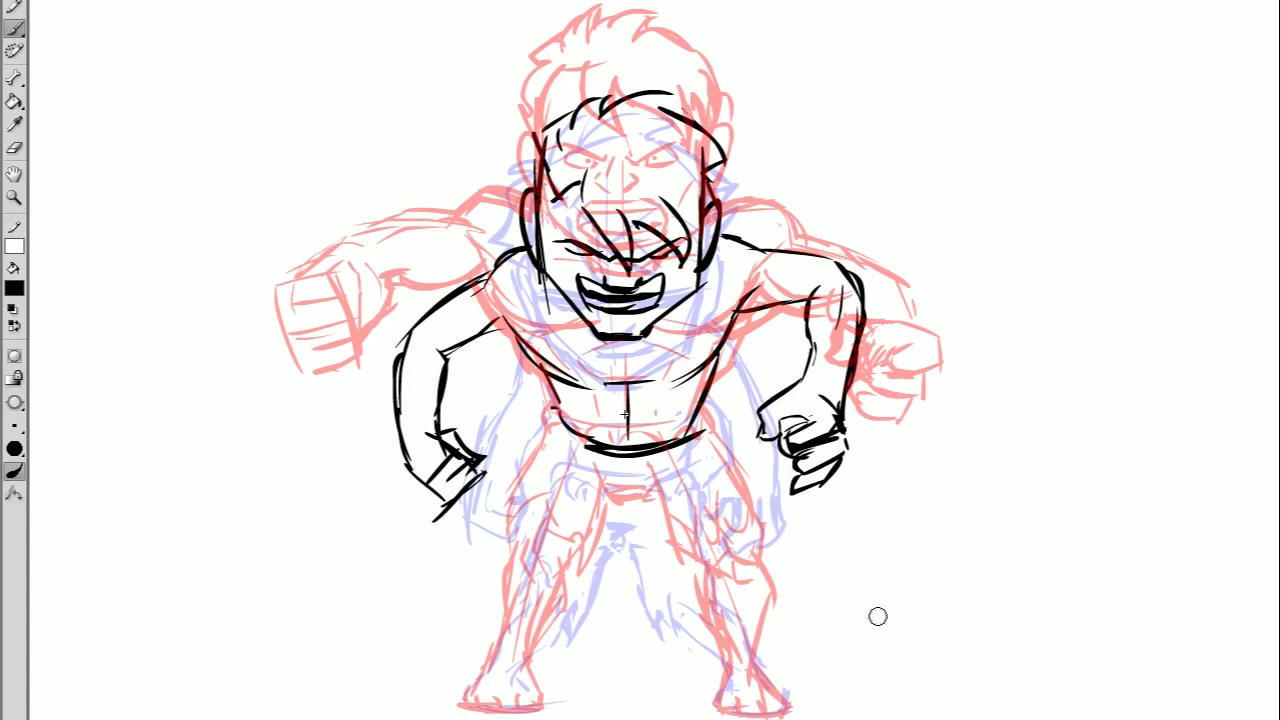
# - Sketch the ragged waistband, trousers, legs and feet of the frame 47 figure
pyautogui.moveTo(564, 428); pyautogui.dragTo(608, 458)
pyautogui.moveTo(560, 436); pyautogui.dragTo(524, 522)
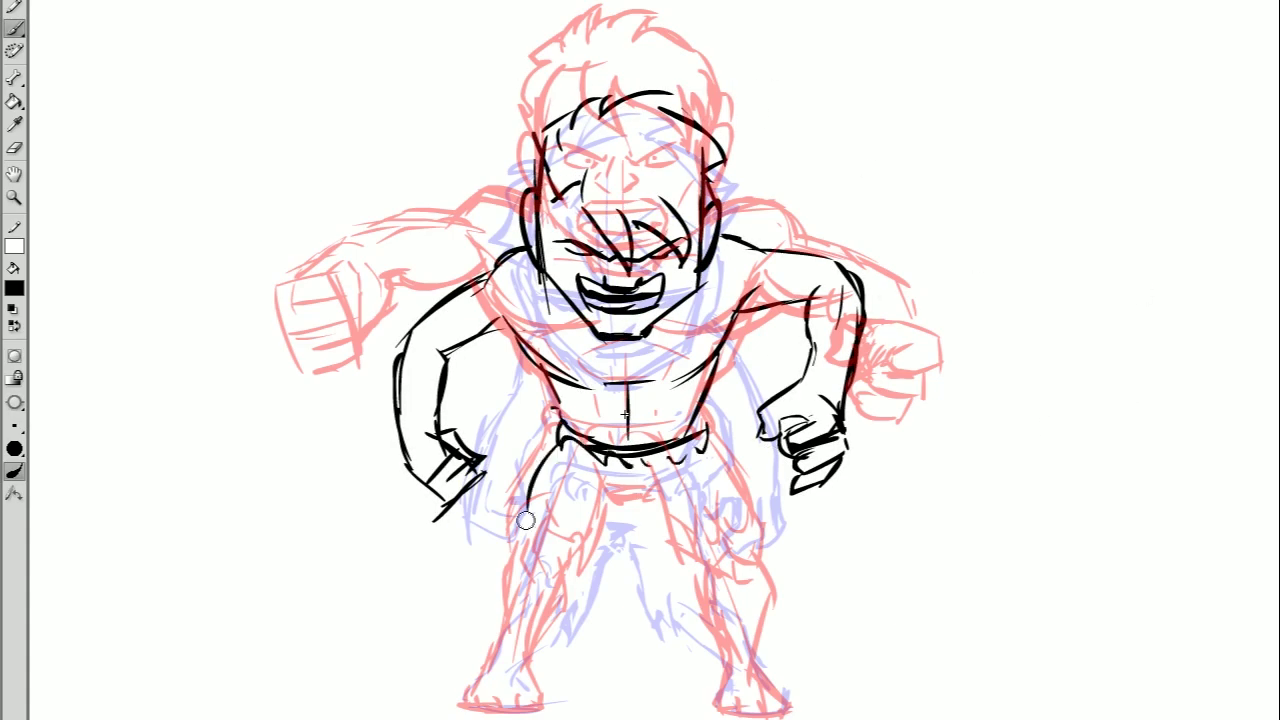
pyautogui.moveTo(602, 513); pyautogui.dragTo(650, 515)
pyautogui.moveTo(614, 520); pyautogui.dragTo(586, 611)
pyautogui.moveTo(527, 580); pyautogui.dragTo(498, 662)
pyautogui.moveTo(562, 608); pyautogui.dragTo(517, 668)
pyautogui.moveTo(695, 452); pyautogui.dragTo(722, 557)
pyautogui.moveTo(642, 518)
pyautogui.mouseDown()
pyautogui.moveTo(662, 598)
pyautogui.moveTo(735, 690)
pyautogui.mouseUp()
pyautogui.moveTo(725, 565); pyautogui.dragTo(785, 705)
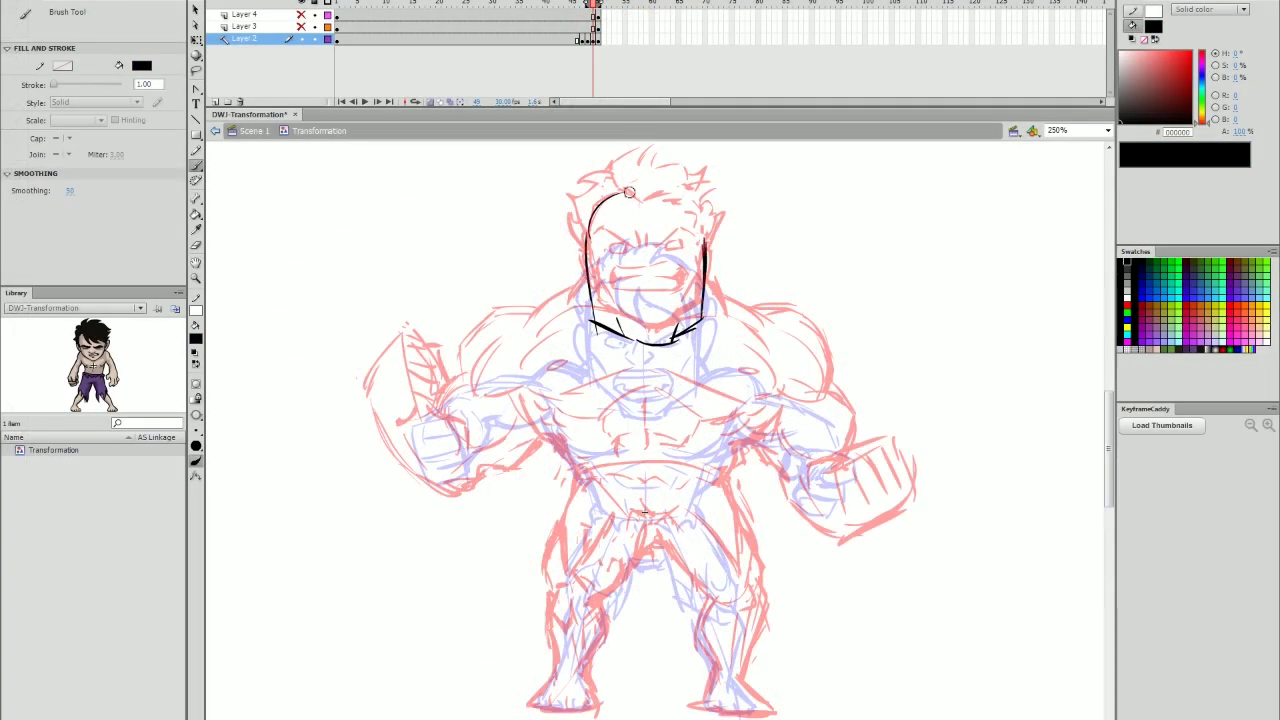
# - Sketch the centre line and wide-eyed, angry face on the muscular in-between head on frame 49 of Layer 2
pyautogui.moveTo(646, 192); pyautogui.dragTo(646, 315)
pyautogui.moveTo(598, 238)
pyautogui.mouseDown()
pyautogui.moveTo(640, 226)
pyautogui.moveTo(626, 250)
pyautogui.moveTo(690, 244)
pyautogui.mouseUp()
pyautogui.moveTo(662, 238); pyautogui.dragTo(688, 250)
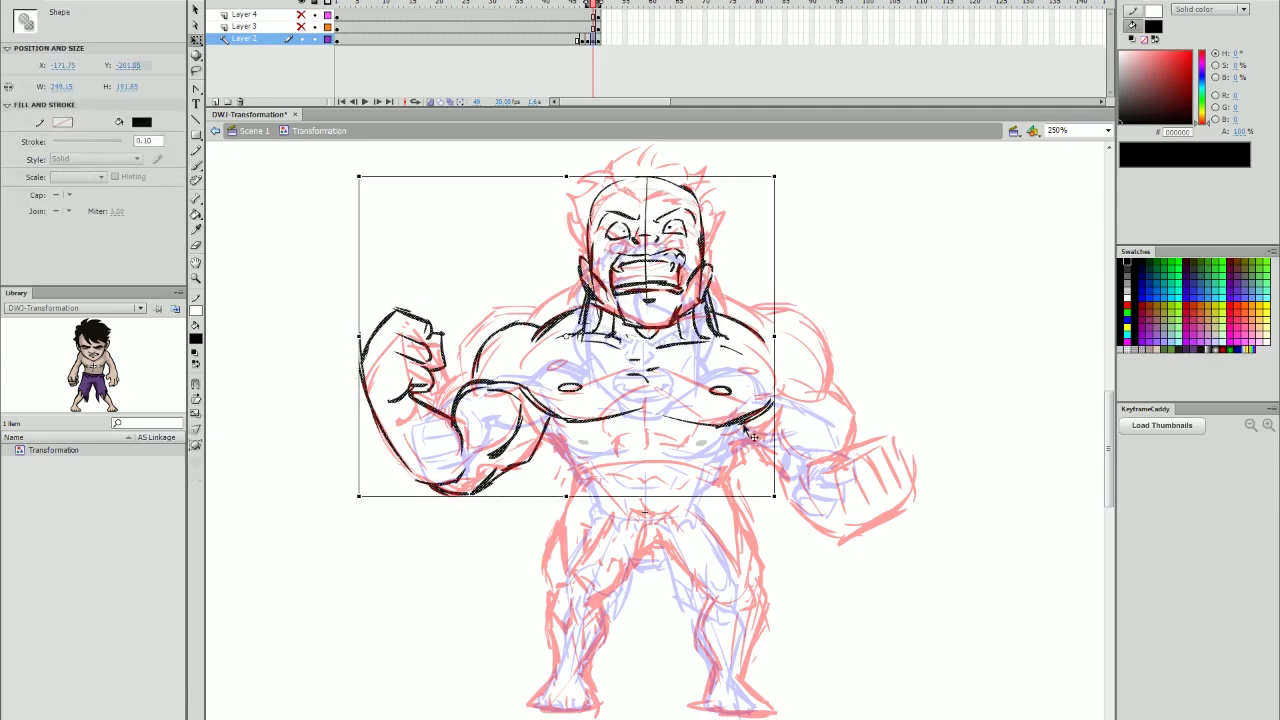
# - Nudge the selected upper-body sketch on frame 49 slightly upward
pyautogui.press('Up')
pyautogui.press('Up')
pyautogui.press('Up')
pyautogui.press('Up')
# - Sketch the tapering waist, waistband and abdominal muscles below the chest of the frame 49 figure
pyautogui.press('b')
pyautogui.moveTo(541, 430); pyautogui.dragTo(595, 496)
pyautogui.moveTo(591, 496); pyautogui.dragTo(706, 499)
pyautogui.moveTo(764, 418); pyautogui.dragTo(709, 496)
pyautogui.moveTo(646, 430); pyautogui.dragTo(646, 464)
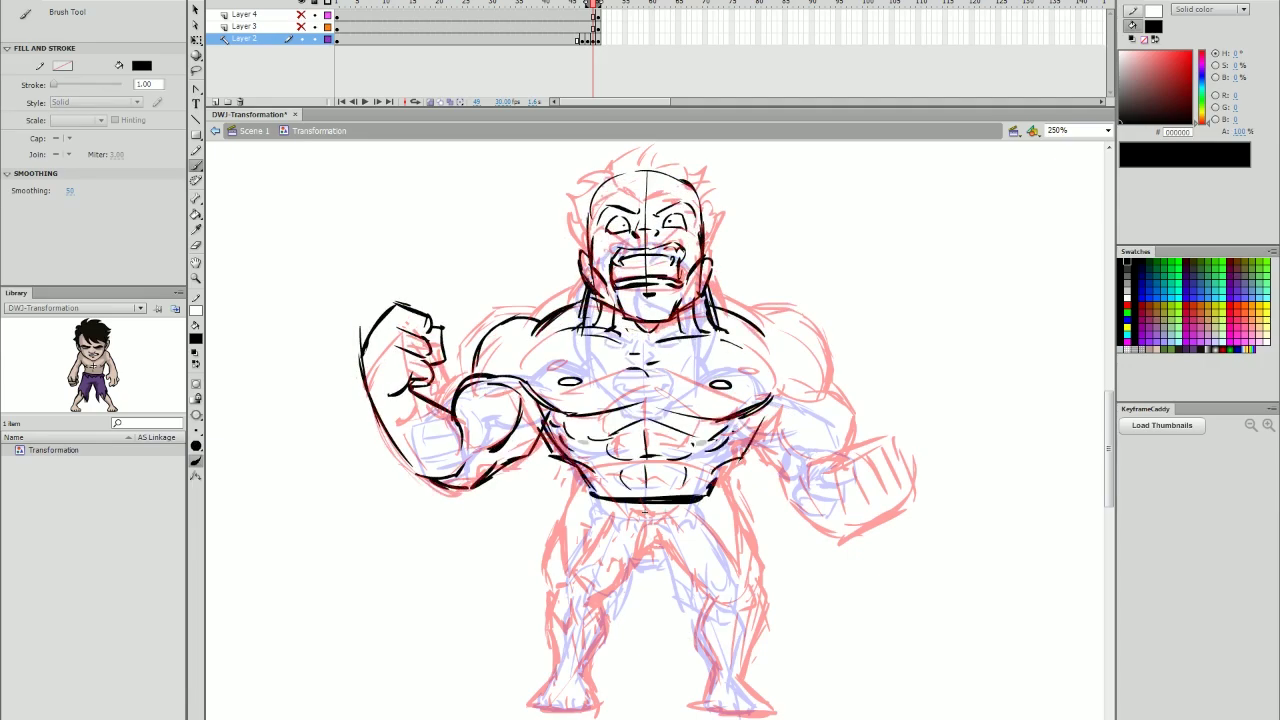
# - Sketch the remaining bulky shoulder, bulging arm and fist of the frame 49 figure
pyautogui.moveTo(756, 324); pyautogui.dragTo(826, 372)
pyautogui.moveTo(796, 380); pyautogui.dragTo(826, 456)
pyautogui.moveTo(776, 400); pyautogui.dragTo(836, 440)
pyautogui.moveTo(752, 408)
pyautogui.mouseDown()
pyautogui.moveTo(792, 502)
pyautogui.moveTo(886, 486)
pyautogui.mouseUp()
pyautogui.moveTo(850, 444); pyautogui.dragTo(848, 490)
pyautogui.moveTo(860, 430); pyautogui.dragTo(910, 480)
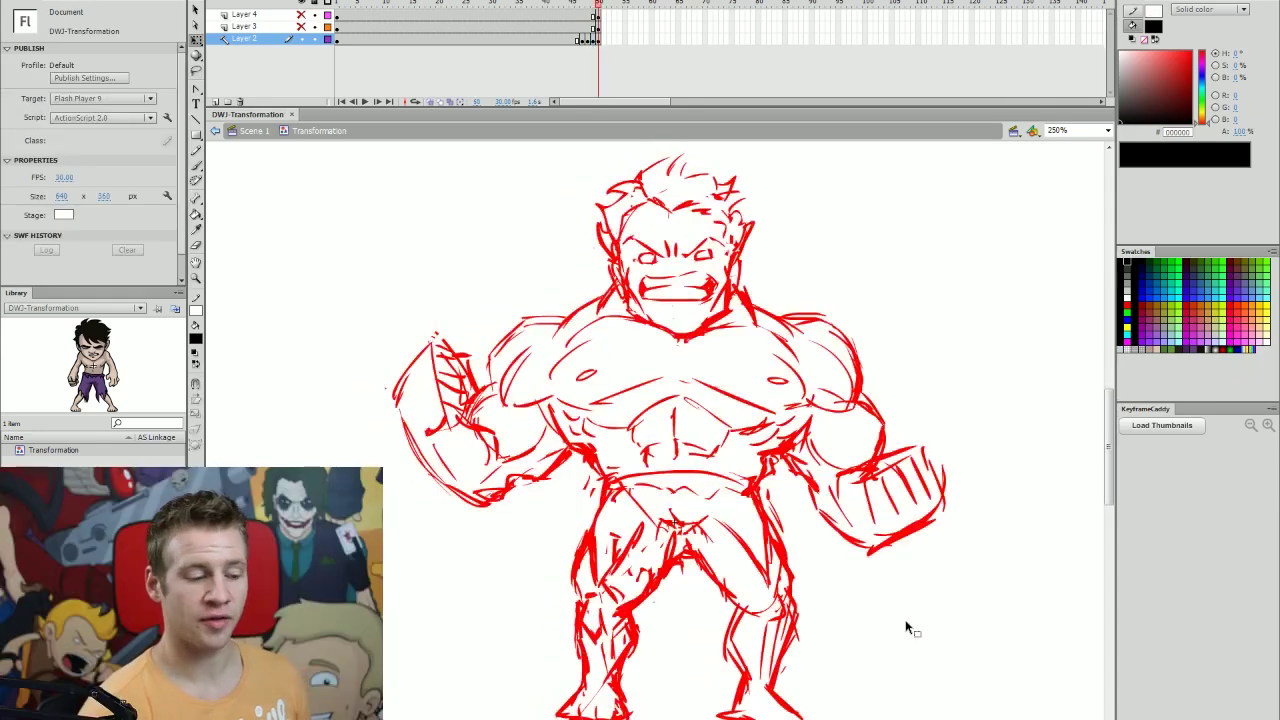
# - Step back through the Layer 2 sketches from frame 50 to review the transformation sequence
pyautogui.press(',')
pyautogui.press(',')
pyautogui.press(',')
pyautogui.press(',')
pyautogui.press(',')
pyautogui.press('.')
# - Recolour the rough sketches on frames 46 to 50 of Layer 2 to pale grey-blue (#BDCFDB)
pyautogui.click(578, 40)
pyautogui.click(577, 40)
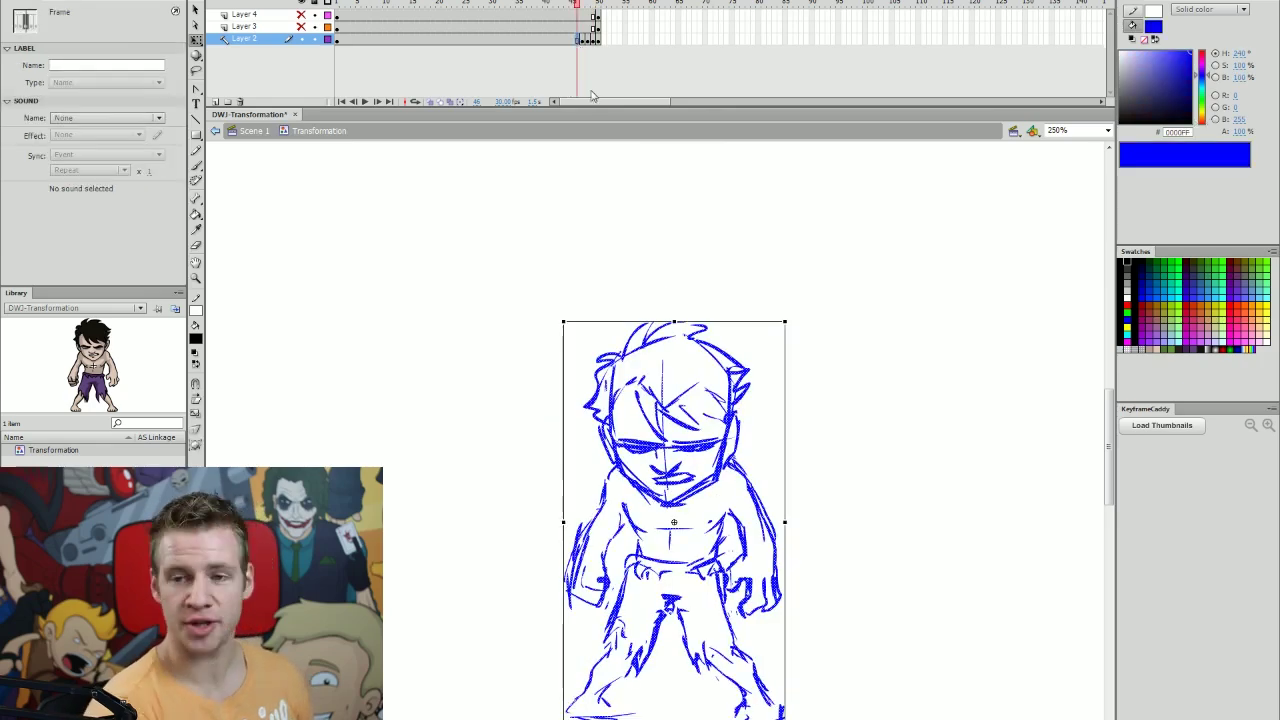
pyautogui.click(1125, 348)
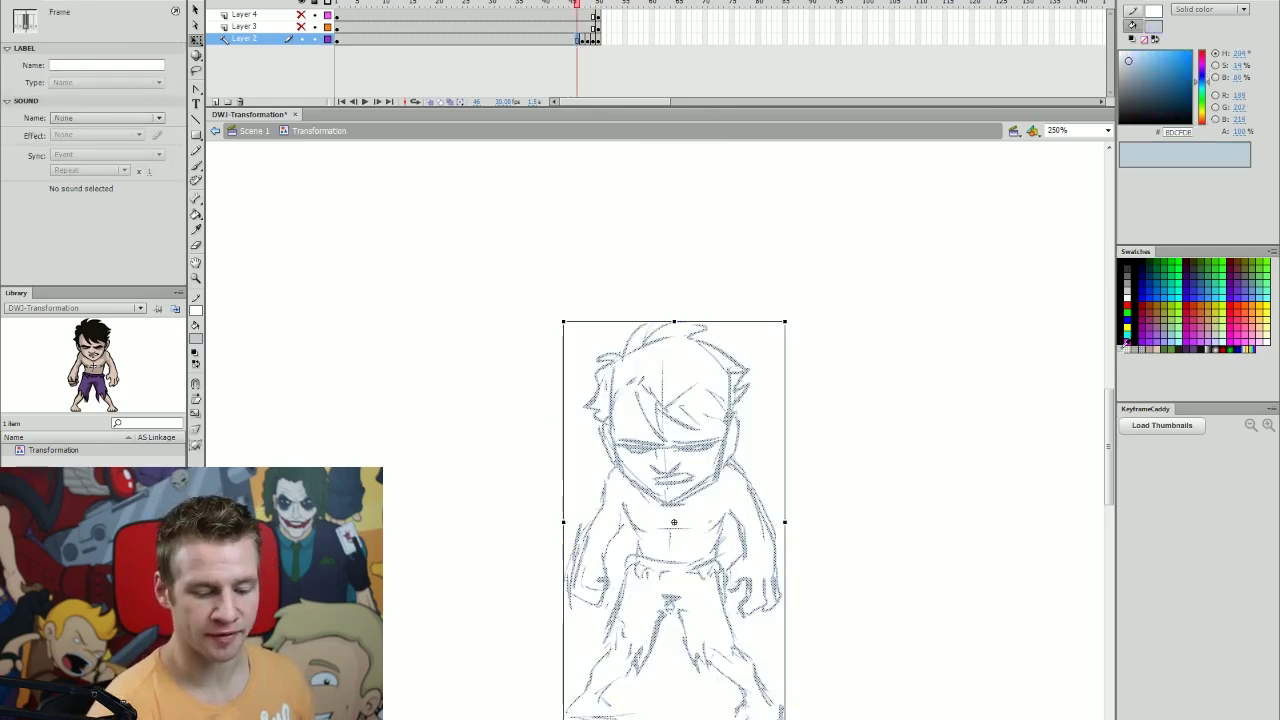
pyautogui.click(583, 41)
pyautogui.click(1122, 348)
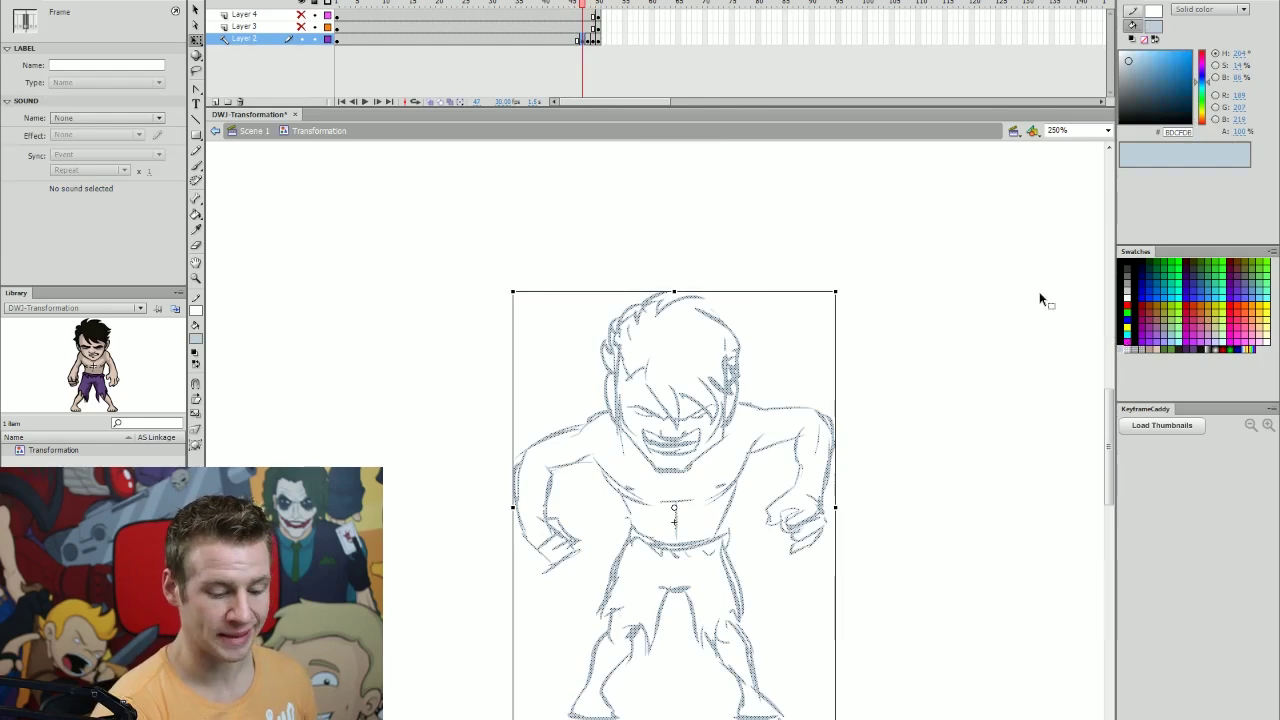
pyautogui.click(588, 42)
pyautogui.click(1009, 346)
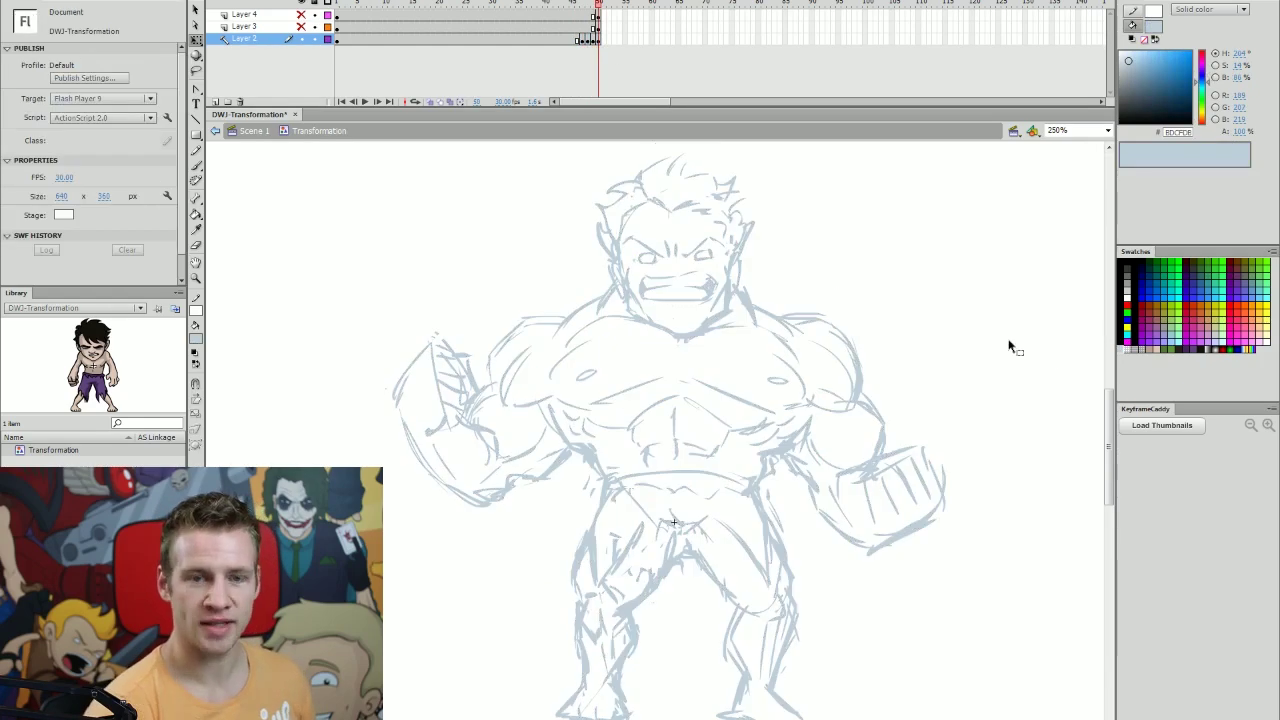
# - Flip back and forth through frames 46 to 50 of Layer 2 to check the flow of the recoloured sketches
pyautogui.press(',')
pyautogui.press(',')
pyautogui.press(',')
pyautogui.press(',')
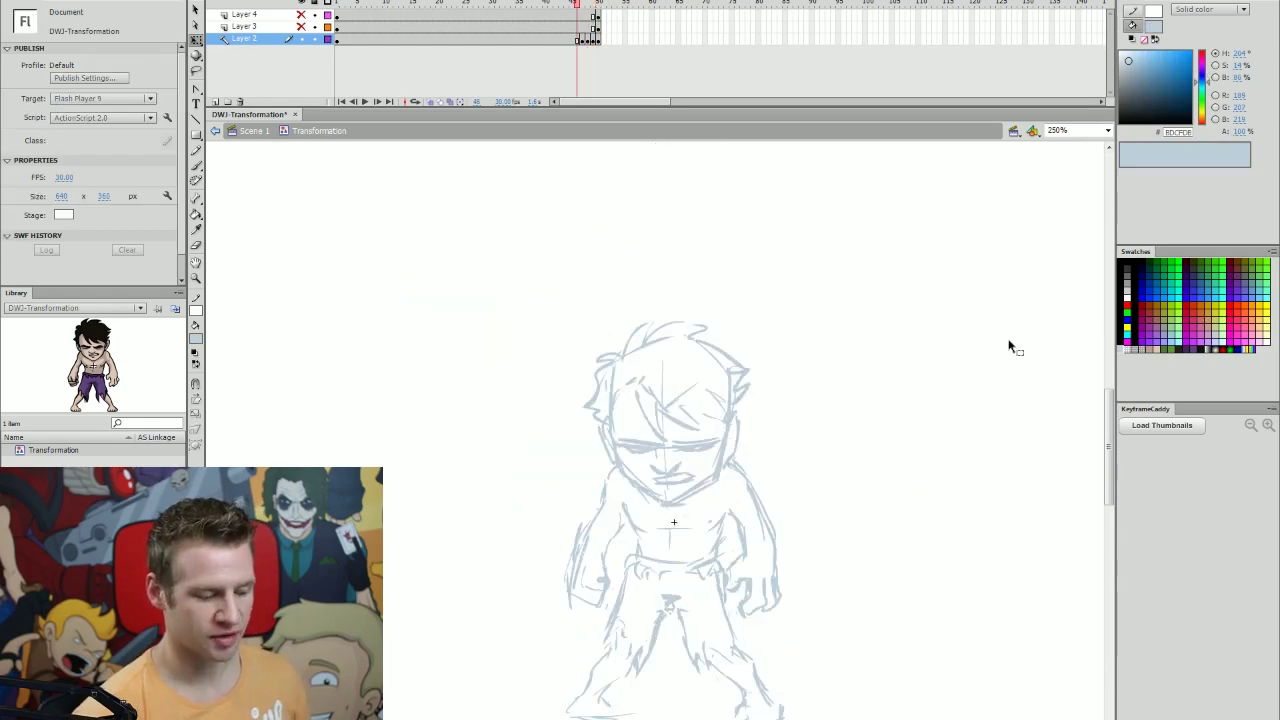
pyautogui.press('.')
pyautogui.press('.')
pyautogui.press('.')
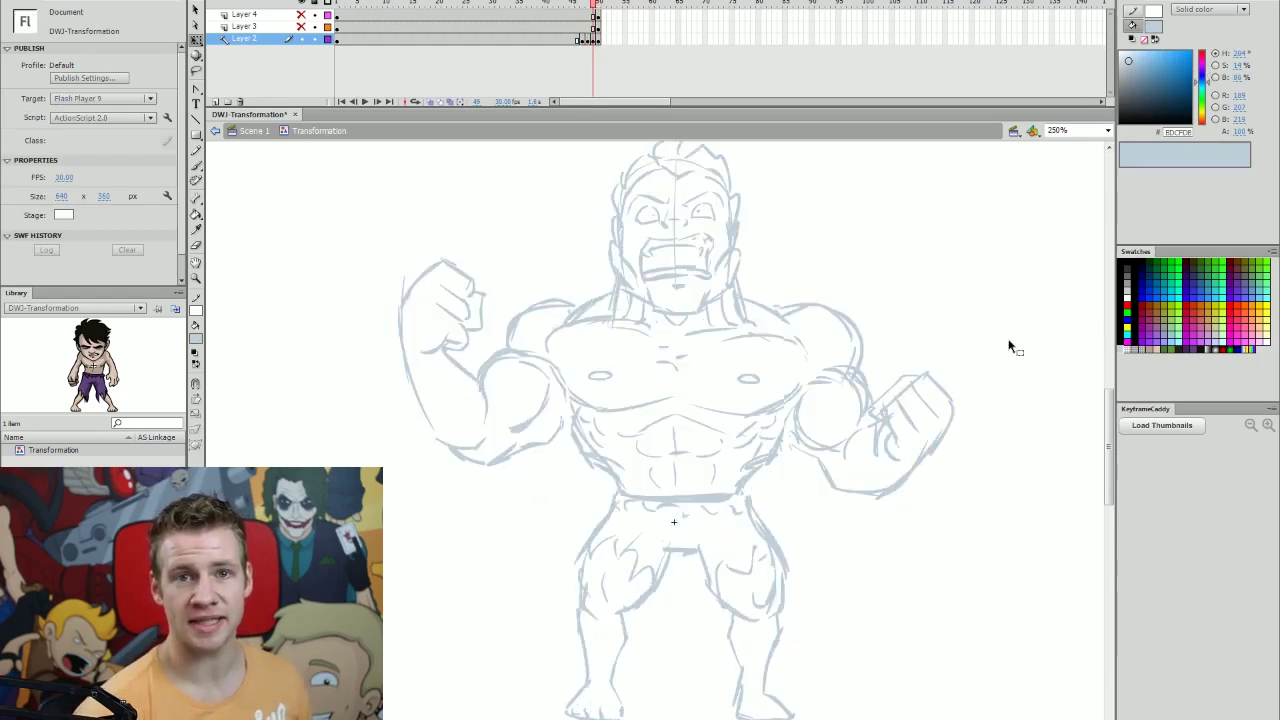
pyautogui.press(',')
pyautogui.press(',')
pyautogui.press(',')
pyautogui.press(',')
pyautogui.press('.')
pyautogui.press('.')
pyautogui.press('.')
pyautogui.press('.')
pyautogui.press('.')
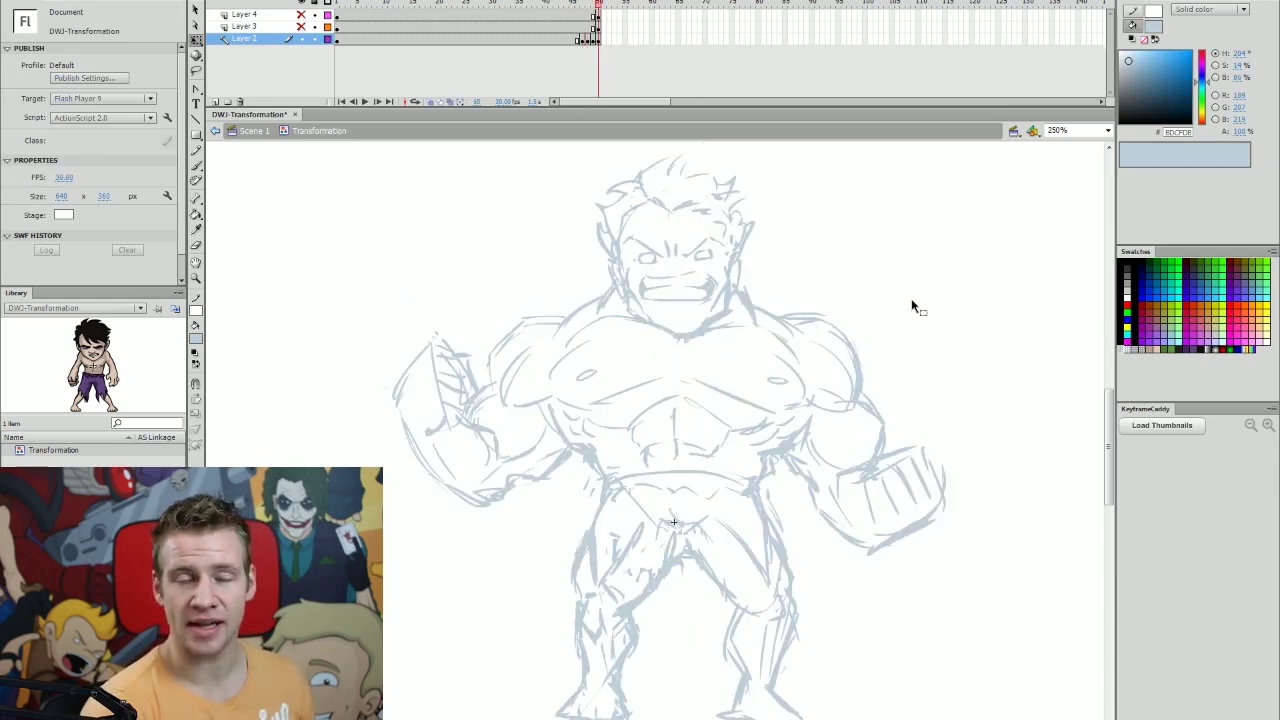
pyautogui.moveTo(582, 42)
pyautogui.mouseDown()
pyautogui.moveTo(593, 42)
pyautogui.moveTo(476, 45)
pyautogui.mouseUp()
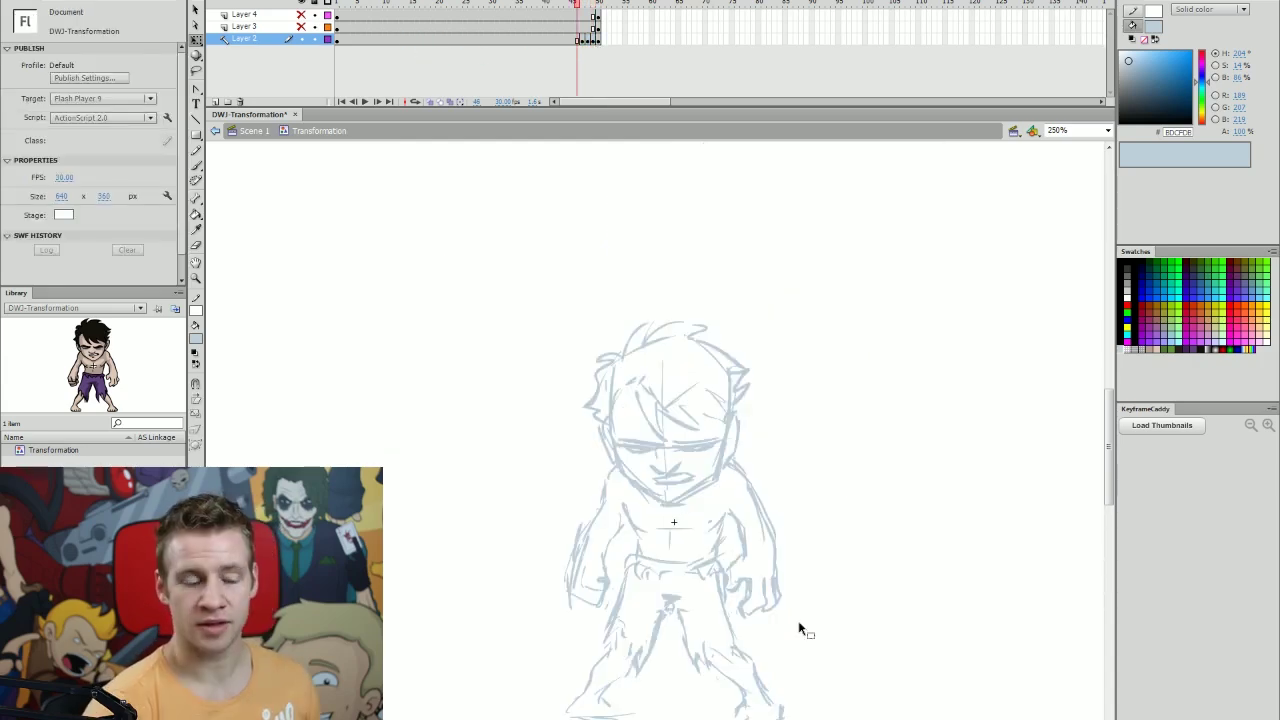
pyautogui.press('.')
pyautogui.press('.')
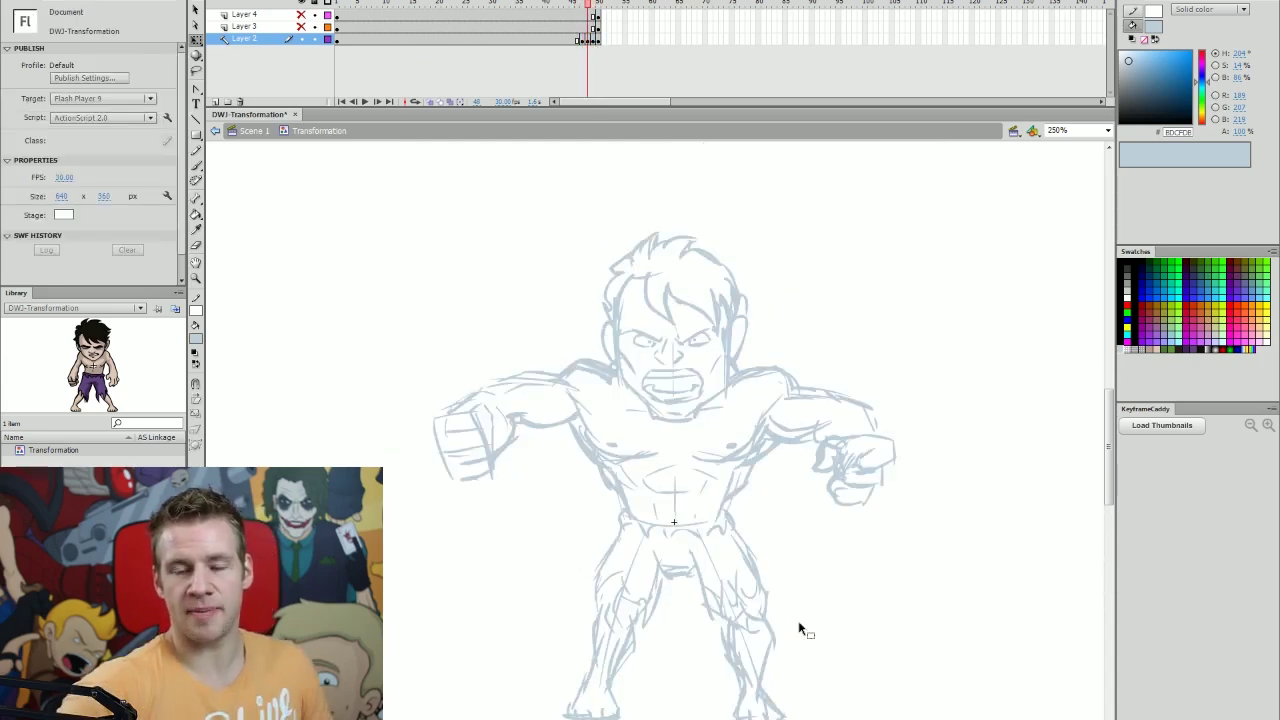
pyautogui.press('.')
pyautogui.press('.')
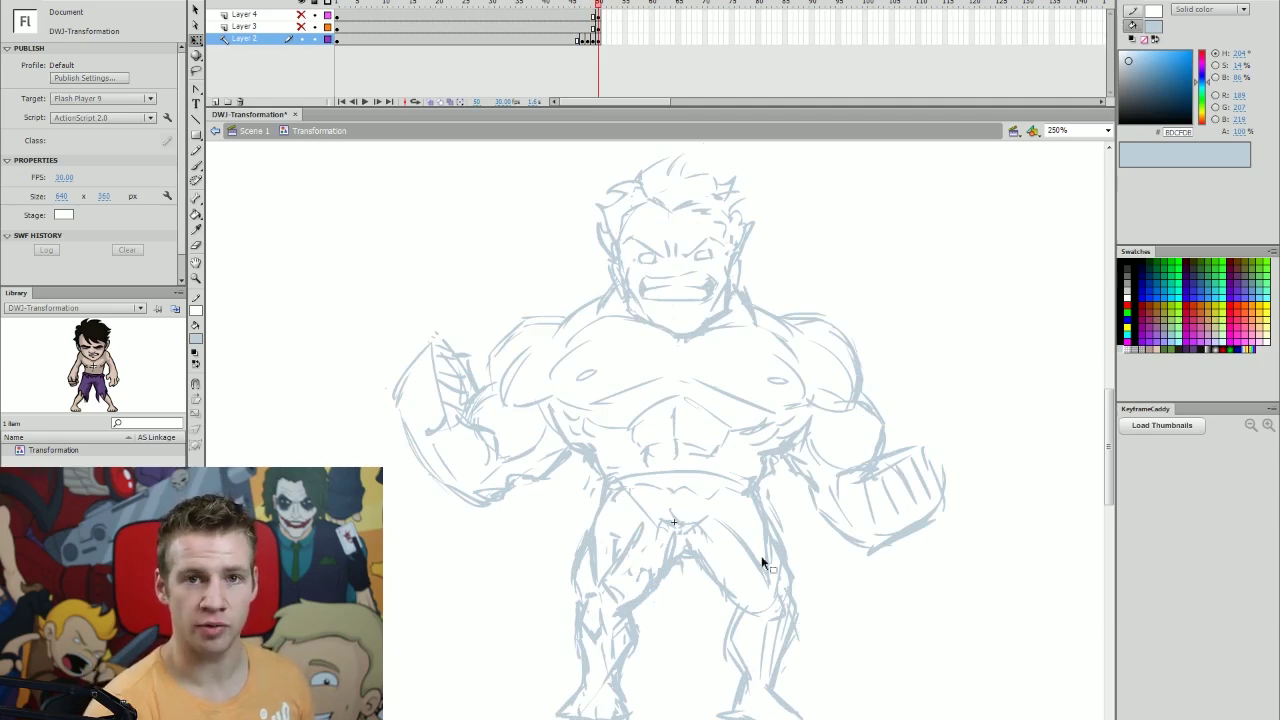
# - Lasso the left leg of the muscular sketch on frame 49 of Layer 2 and shorten it with Free Transform
pyautogui.press(',')
pyautogui.press('l')
pyautogui.moveTo(677, 562)
pyautogui.mouseDown()
pyautogui.moveTo(598, 503)
pyautogui.moveTo(526, 634)
pyautogui.moveTo(641, 692)
pyautogui.mouseUp()
pyautogui.press('q')
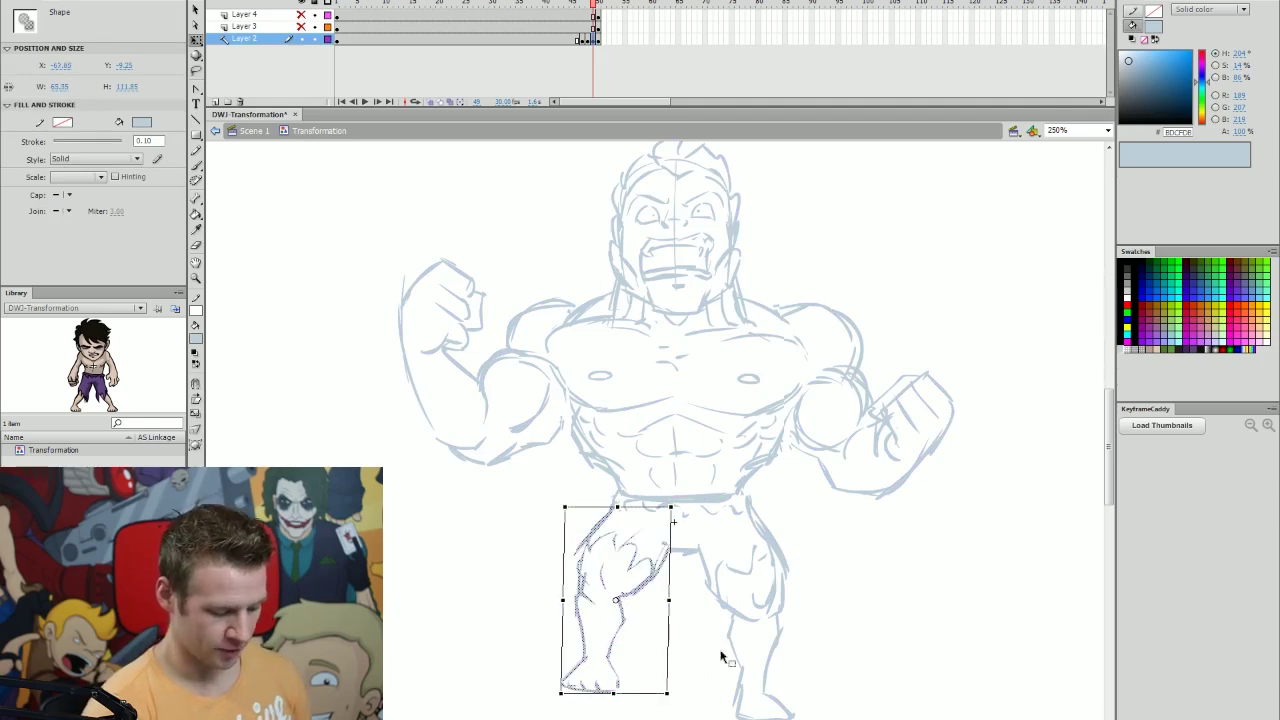
pyautogui.press('b')
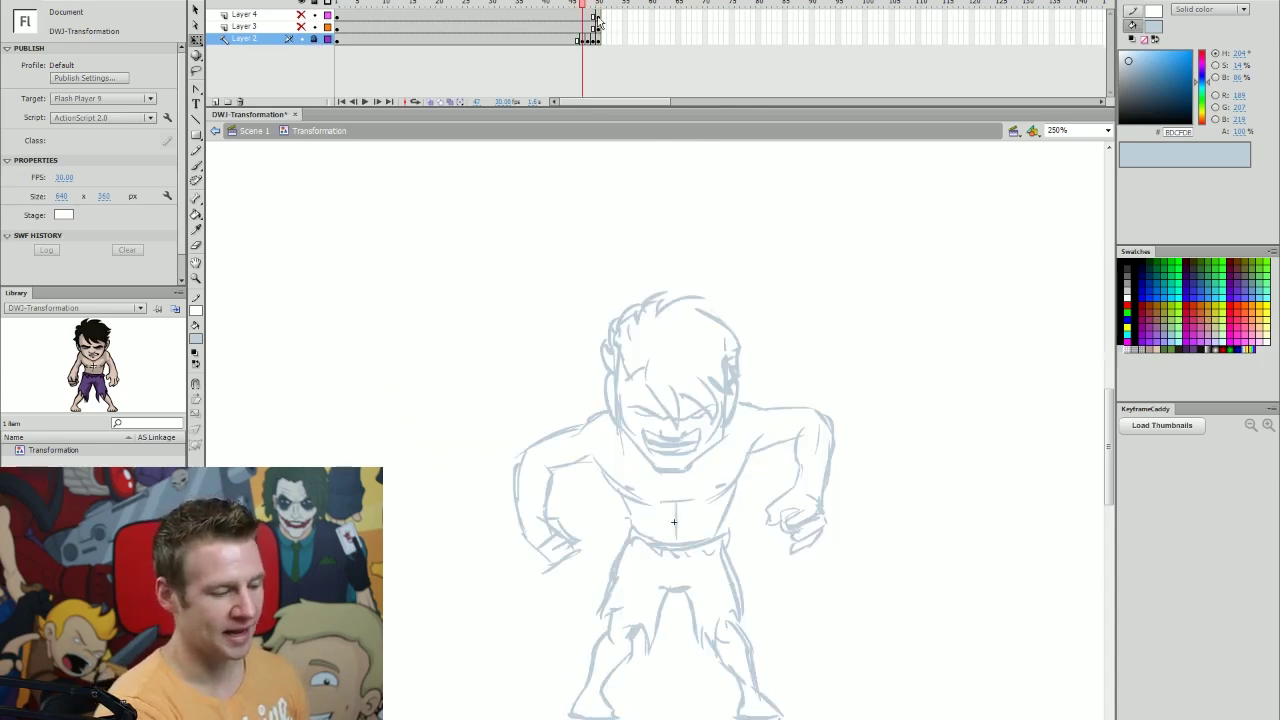
# - Show Layer 4 and ink the hair in black over the rough sketch on frame 48
pyautogui.click(301, 15)
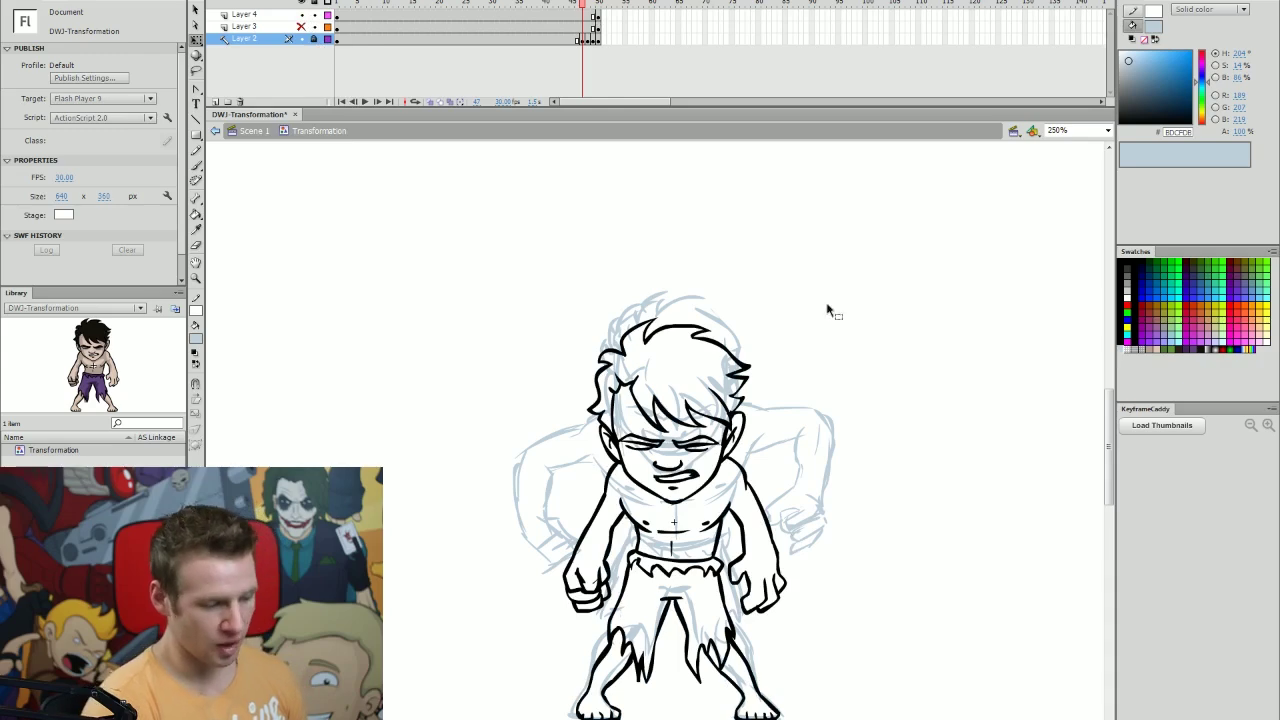
pyautogui.click(603, 16)
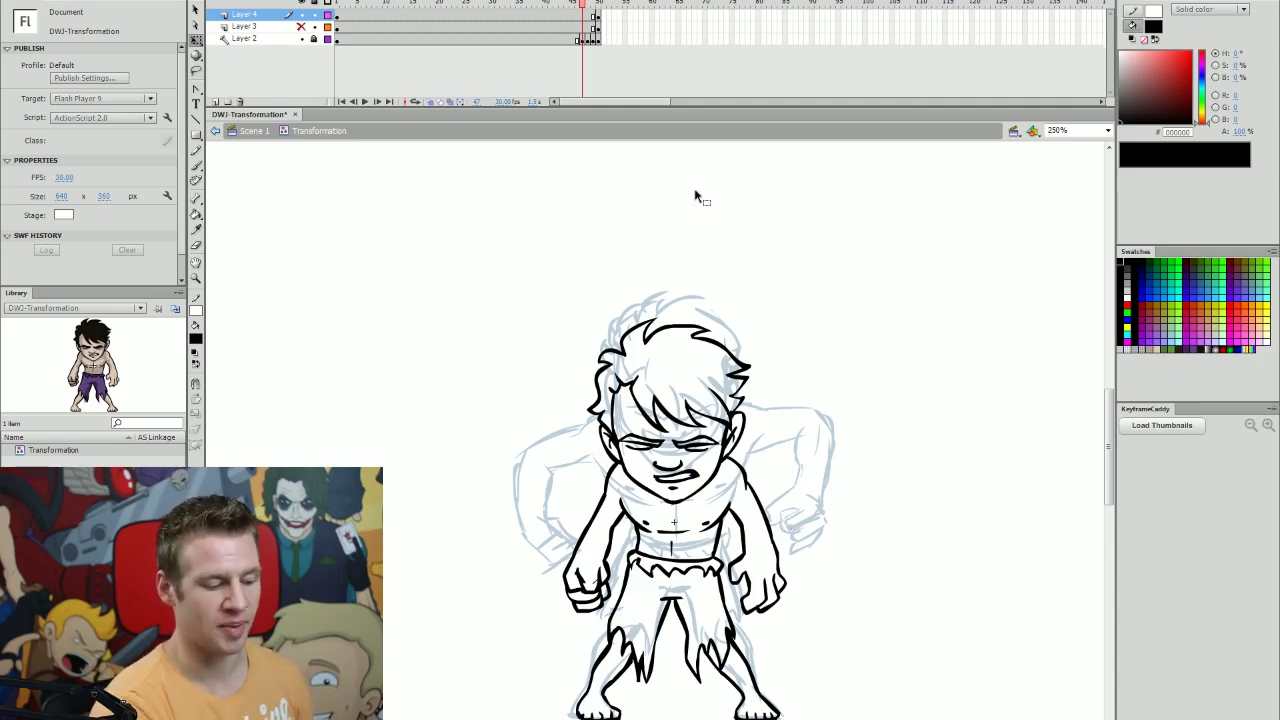
pyautogui.press(',')
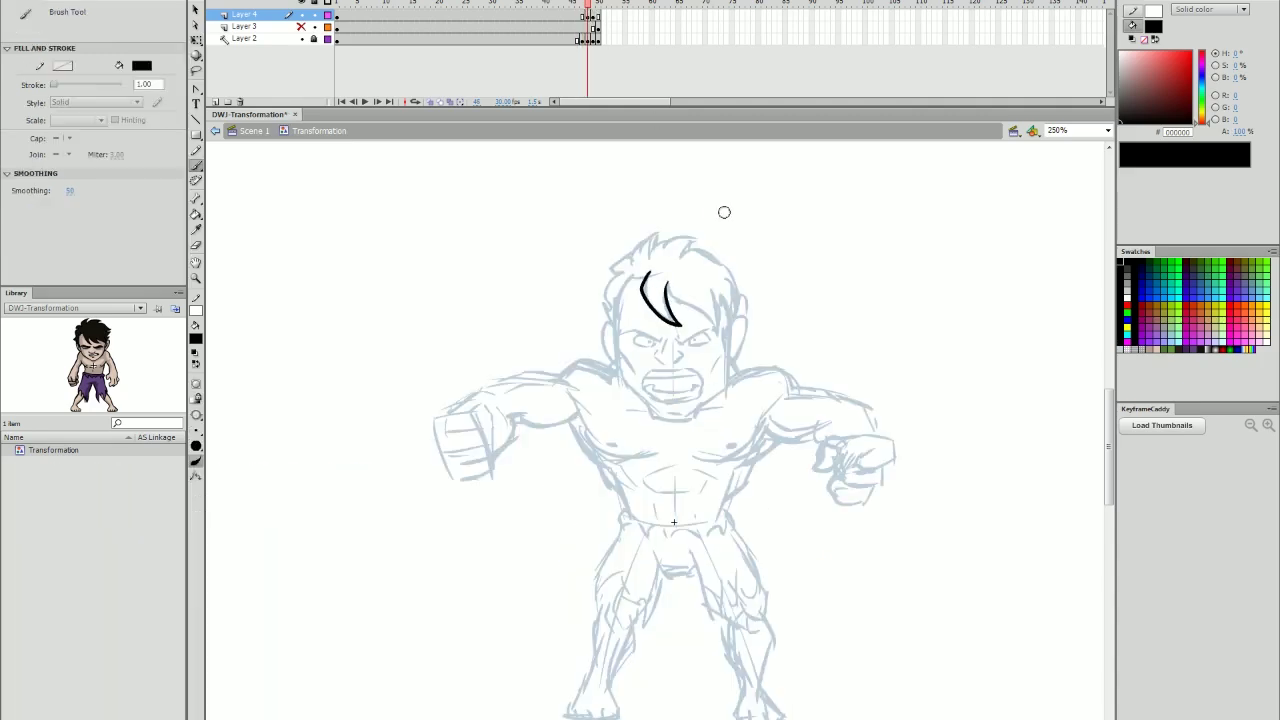
pyautogui.moveTo(698, 272); pyautogui.dragTo(718, 328)
pyautogui.moveTo(624, 292); pyautogui.dragTo(615, 329)
pyautogui.moveTo(625, 265); pyautogui.dragTo(602, 302)
pyautogui.moveTo(621, 262)
pyautogui.mouseDown()
pyautogui.moveTo(661, 232)
pyautogui.moveTo(717, 250)
pyautogui.mouseUp()
pyautogui.moveTo(709, 252); pyautogui.dragTo(739, 300)
# - Ink the shoulders, both arms and the right fist of the line art on frame 48 of Layer 4
pyautogui.moveTo(740, 296)
pyautogui.mouseDown()
pyautogui.moveTo(713, 327)
pyautogui.moveTo(700, 410)
pyautogui.moveTo(600, 440)
pyautogui.moveTo(765, 430)
pyautogui.moveTo(836, 398)
pyautogui.moveTo(776, 403)
pyautogui.mouseUp()
pyautogui.moveTo(769, 424); pyautogui.dragTo(822, 418)
pyautogui.moveTo(577, 406); pyautogui.dragTo(513, 413)
pyautogui.moveTo(568, 368); pyautogui.dragTo(489, 385)
pyautogui.moveTo(822, 438); pyautogui.dragTo(835, 448)
pyautogui.moveTo(850, 437)
pyautogui.mouseDown()
pyautogui.moveTo(892, 466)
pyautogui.moveTo(852, 460)
pyautogui.mouseUp()
pyautogui.moveTo(840, 470)
pyautogui.mouseDown()
pyautogui.moveTo(858, 501)
pyautogui.moveTo(868, 490)
pyautogui.mouseUp()
pyautogui.moveTo(834, 400); pyautogui.dragTo(880, 438)
# - Ink both legs on frame 48 of Layer 4, reusing the finished muscular drawing's foot for the left leg
pyautogui.moveTo(597, 600); pyautogui.dragTo(571, 706)
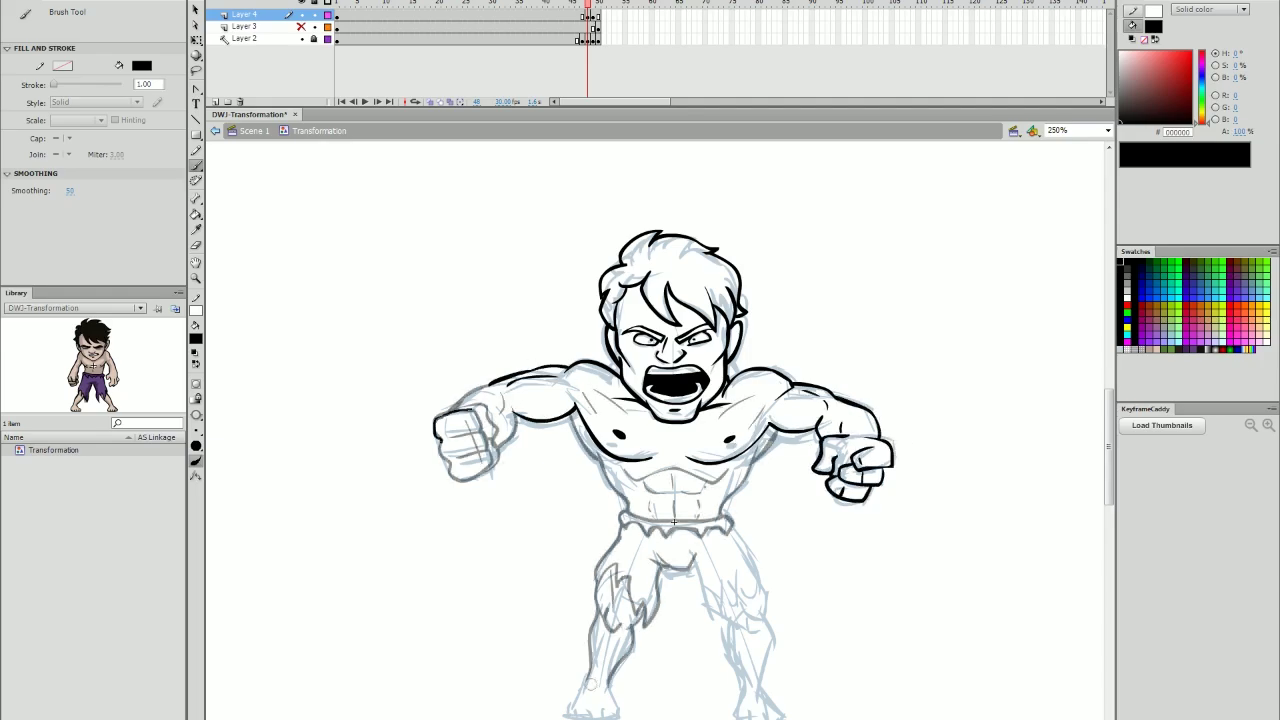
pyautogui.moveTo(614, 640)
pyautogui.mouseDown()
pyautogui.moveTo(602, 716)
pyautogui.moveTo(570, 714)
pyautogui.mouseUp()
pyautogui.rightClick(617, 718)
pyautogui.click(602, 715)
pyautogui.press('.')
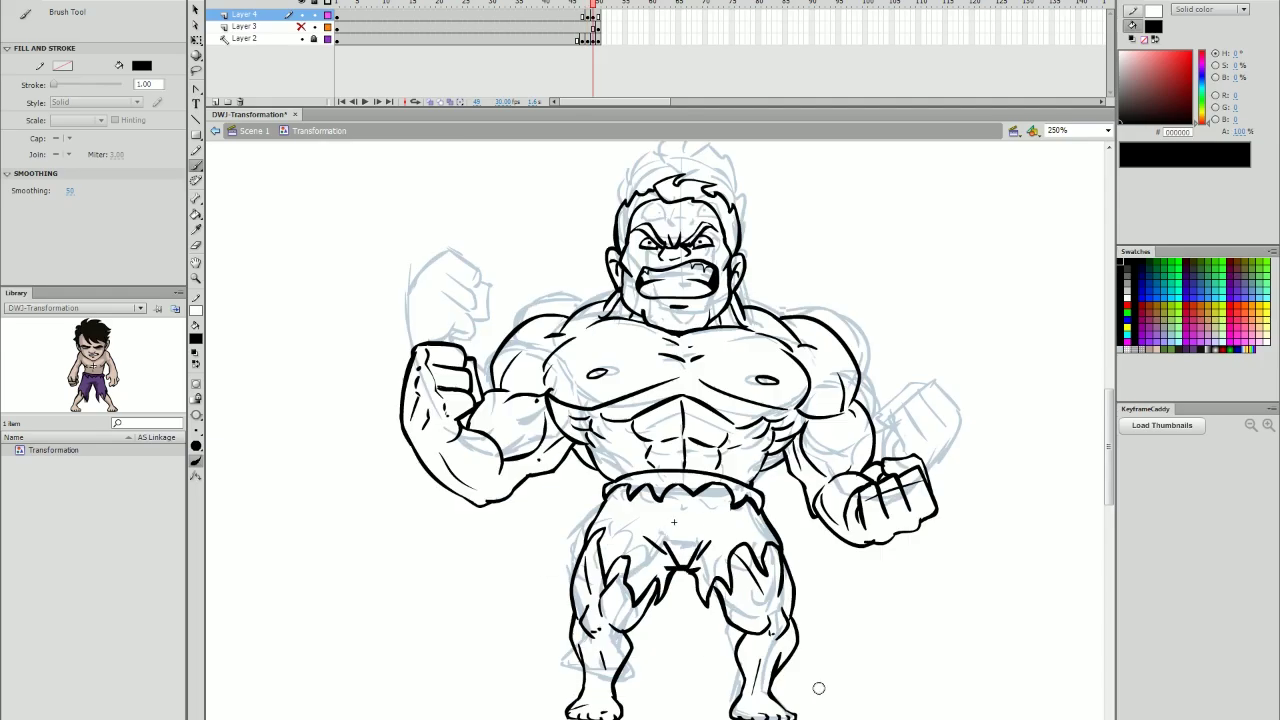
pyautogui.press('.')
pyautogui.press('q')
pyautogui.moveTo(550, 662); pyautogui.dragTo(640, 719)
pyautogui.click(630, 683)
pyautogui.click(660, 686)
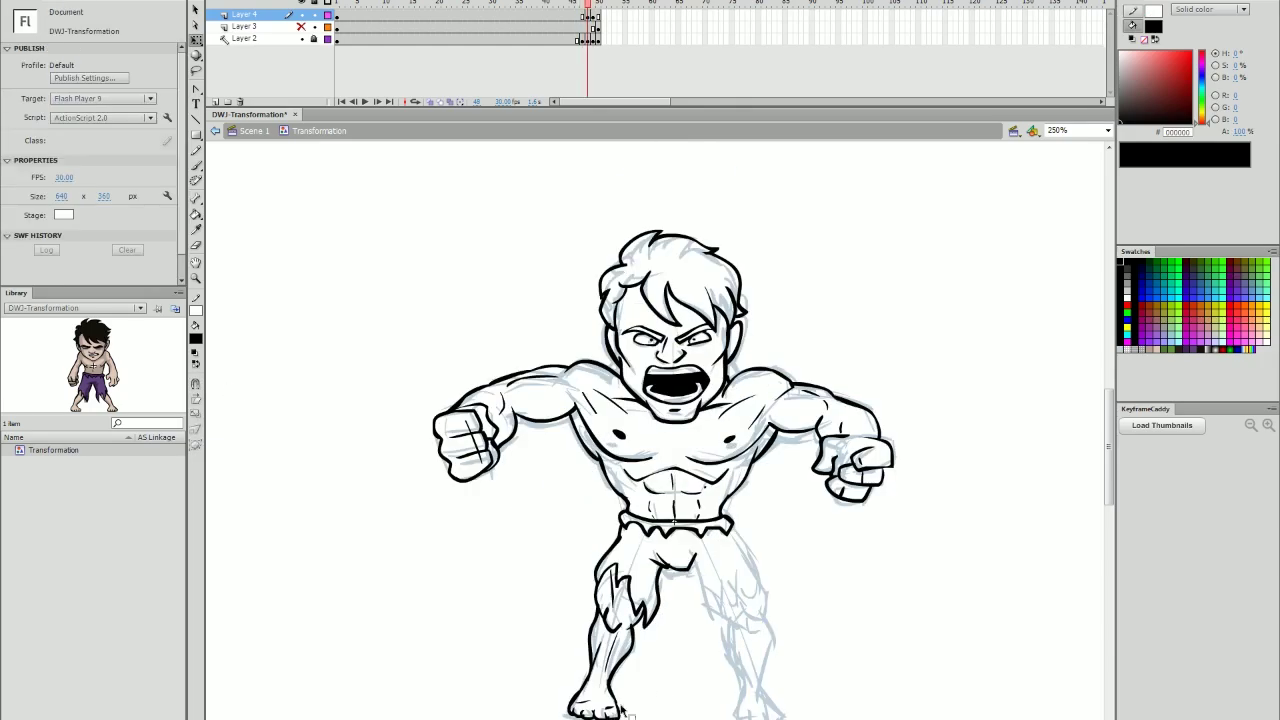
pyautogui.press('b')
pyautogui.moveTo(735, 533)
pyautogui.mouseDown()
pyautogui.moveTo(700, 590)
pyautogui.moveTo(755, 635)
pyautogui.moveTo(740, 630)
pyautogui.moveTo(783, 716)
pyautogui.mouseUp()
# - Ink the shaggy hair, fringe and face of the early transformation pose on frame 47 of Layer 4
pyautogui.press('.')
pyautogui.moveTo(643, 361); pyautogui.dragTo(680, 434)
pyautogui.moveTo(668, 380); pyautogui.dragTo(712, 432)
pyautogui.hotkey('ctrl', 'z')
pyautogui.moveTo(705, 379)
pyautogui.mouseDown()
pyautogui.moveTo(712, 432)
pyautogui.moveTo(729, 422)
pyautogui.mouseUp()
pyautogui.moveTo(731, 388); pyautogui.dragTo(748, 391)
pyautogui.moveTo(643, 368)
pyautogui.mouseDown()
pyautogui.moveTo(617, 345)
pyautogui.moveTo(717, 322)
pyautogui.mouseUp()
pyautogui.moveTo(717, 322); pyautogui.dragTo(747, 362)
pyautogui.moveTo(627, 325)
pyautogui.mouseDown()
pyautogui.moveTo(601, 346)
pyautogui.moveTo(664, 416)
pyautogui.mouseUp()
pyautogui.moveTo(660, 432)
pyautogui.mouseDown()
pyautogui.moveTo(705, 450)
pyautogui.moveTo(600, 470)
pyautogui.moveTo(745, 400)
pyautogui.moveTo(794, 426)
pyautogui.moveTo(766, 412)
pyautogui.mouseUp()
pyautogui.hotkey('ctrl', 'z')
# - Ink the shoulders, right arm and right leg over the sketch on frame 47 of Layer 4
pyautogui.moveTo(614, 413); pyautogui.dragTo(585, 428)
pyautogui.press('.')
pyautogui.moveTo(738, 404); pyautogui.dragTo(766, 412)
pyautogui.moveTo(804, 428); pyautogui.dragTo(782, 514)
pyautogui.moveTo(803, 499); pyautogui.dragTo(787, 516)
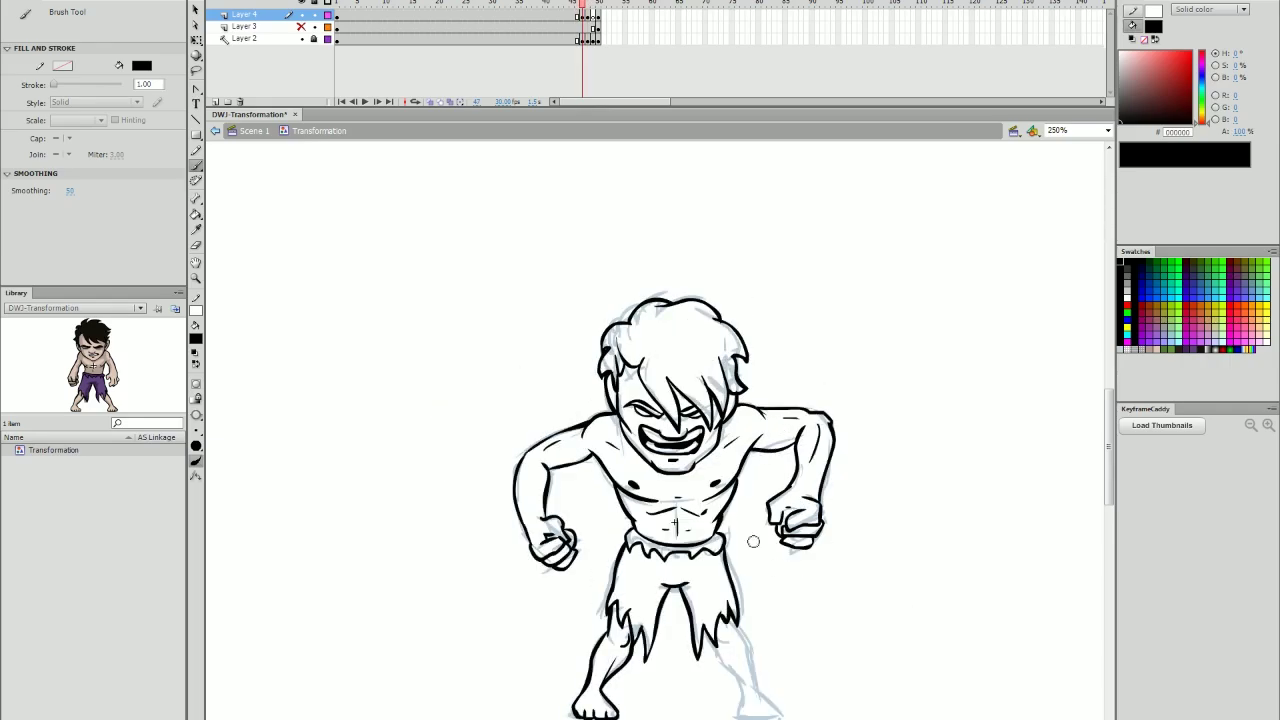
pyautogui.moveTo(714, 645); pyautogui.dragTo(741, 687)
pyautogui.moveTo(738, 625)
pyautogui.mouseDown()
pyautogui.moveTo(756, 688)
pyautogui.moveTo(729, 662)
pyautogui.mouseUp()
# - Select each inked fist on frame 47 of Layer 4 and nudge it into place with Free Transform
pyautogui.press('.')
pyautogui.press('q')
pyautogui.moveTo(763, 560); pyautogui.dragTo(838, 488)
pyautogui.moveTo(824, 550); pyautogui.dragTo(828, 553)
pyautogui.moveTo(592, 580); pyautogui.dragTo(507, 487)
pyautogui.moveTo(540, 573); pyautogui.dragTo(547, 573)
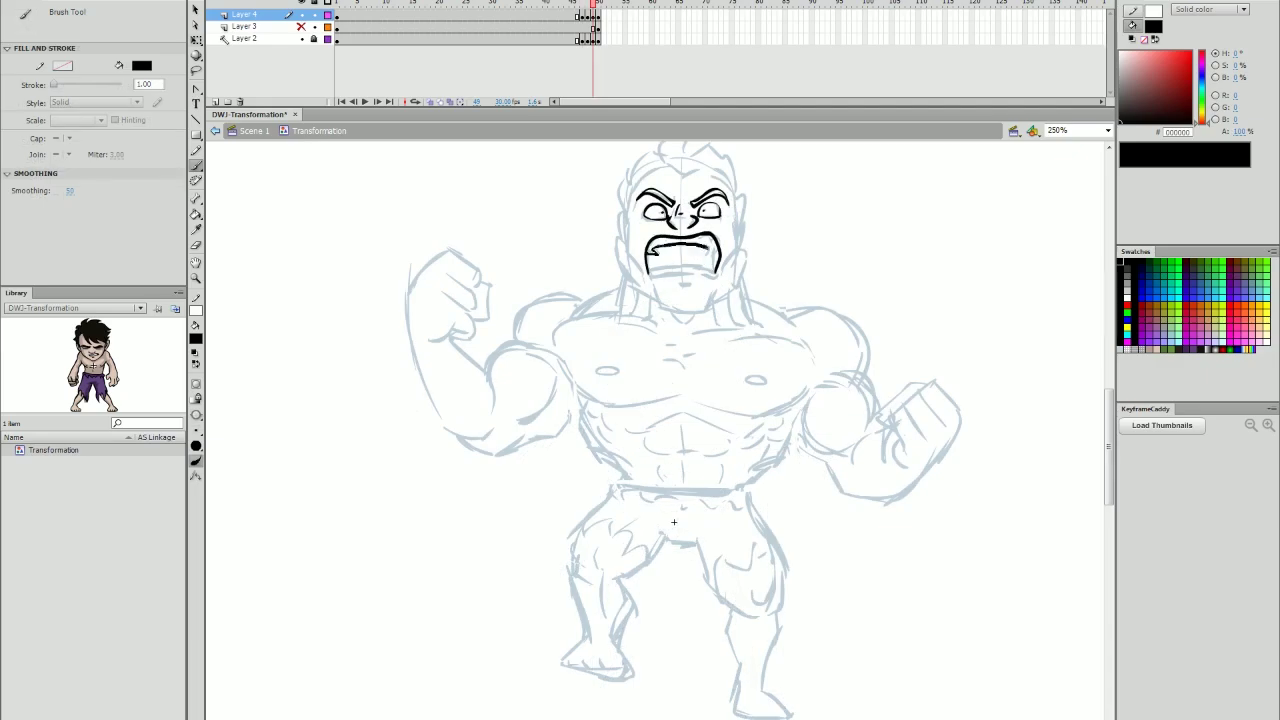
# - Ink the head, neck and left torso edge on frame 49 of Layer 4 and fill the open mouth with black
pyautogui.moveTo(649, 273); pyautogui.dragTo(715, 274)
pyautogui.press('k')
pyautogui.click(683, 255)
pyautogui.press('b')
pyautogui.moveTo(629, 207); pyautogui.dragTo(644, 272)
pyautogui.moveTo(735, 207); pyautogui.dragTo(724, 272)
pyautogui.hotkey('ctrl', 'z')
pyautogui.moveTo(667, 308); pyautogui.dragTo(736, 250)
pyautogui.moveTo(706, 304); pyautogui.dragTo(740, 246)
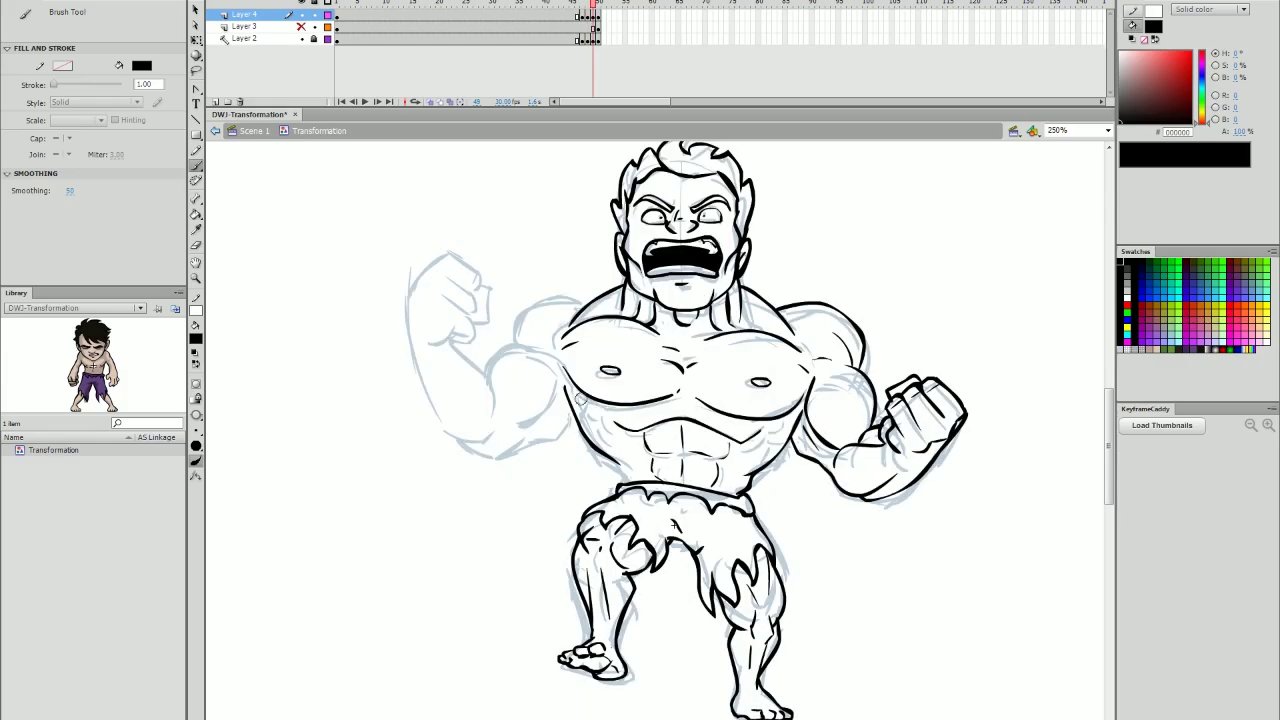
pyautogui.moveTo(578, 396); pyautogui.dragTo(620, 486)
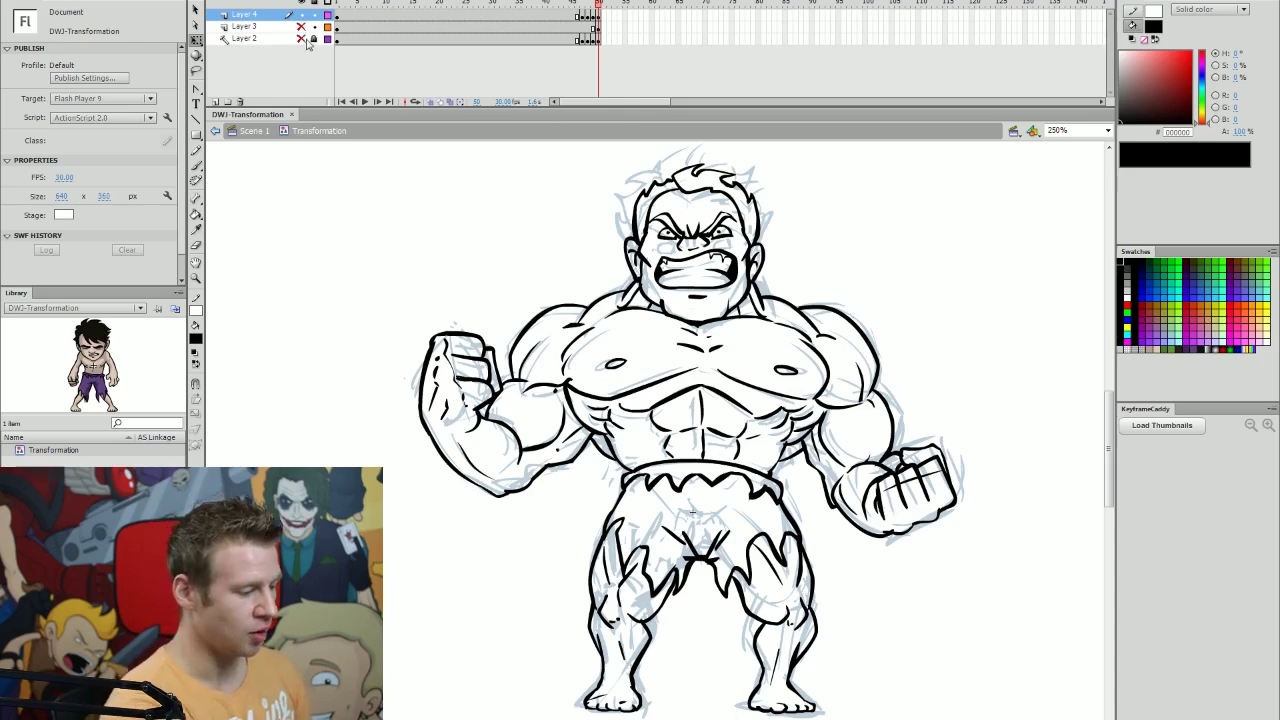
# - Spread the Layer 4 line-art keyframes out to frames 13, 26 and 38 and play the stretched sequence
pyautogui.press('v')
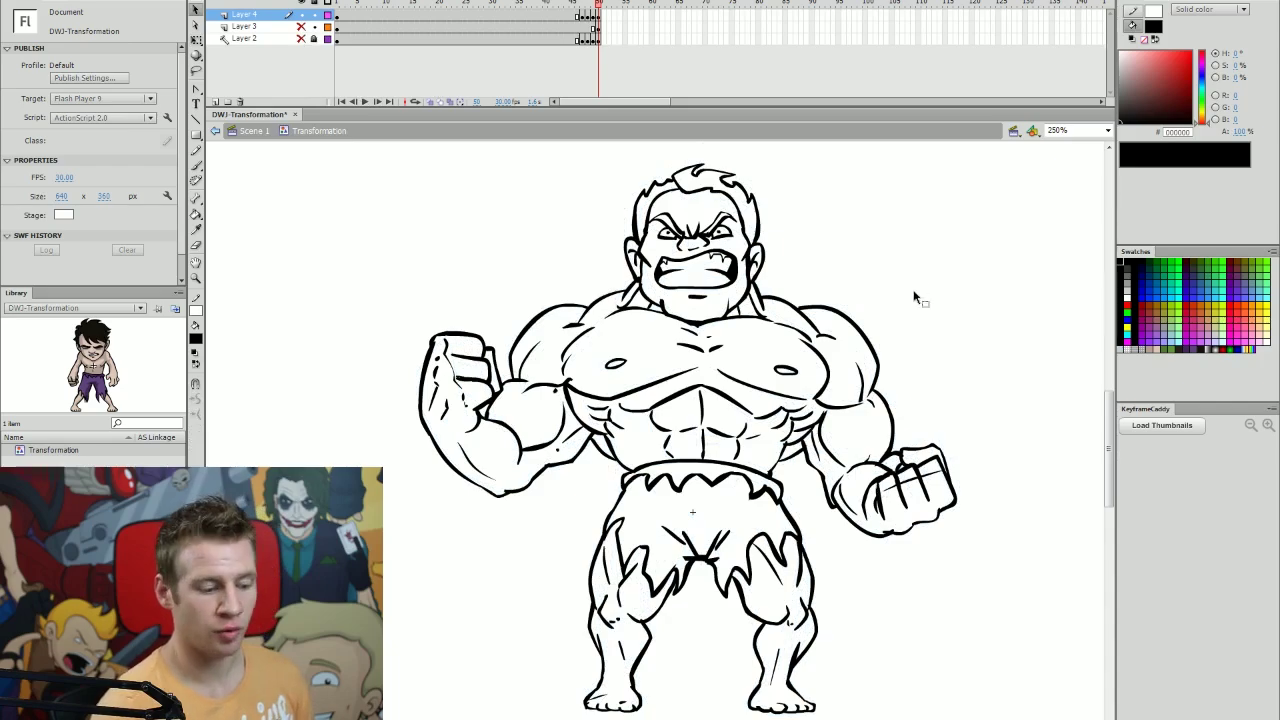
pyautogui.click(583, 15)
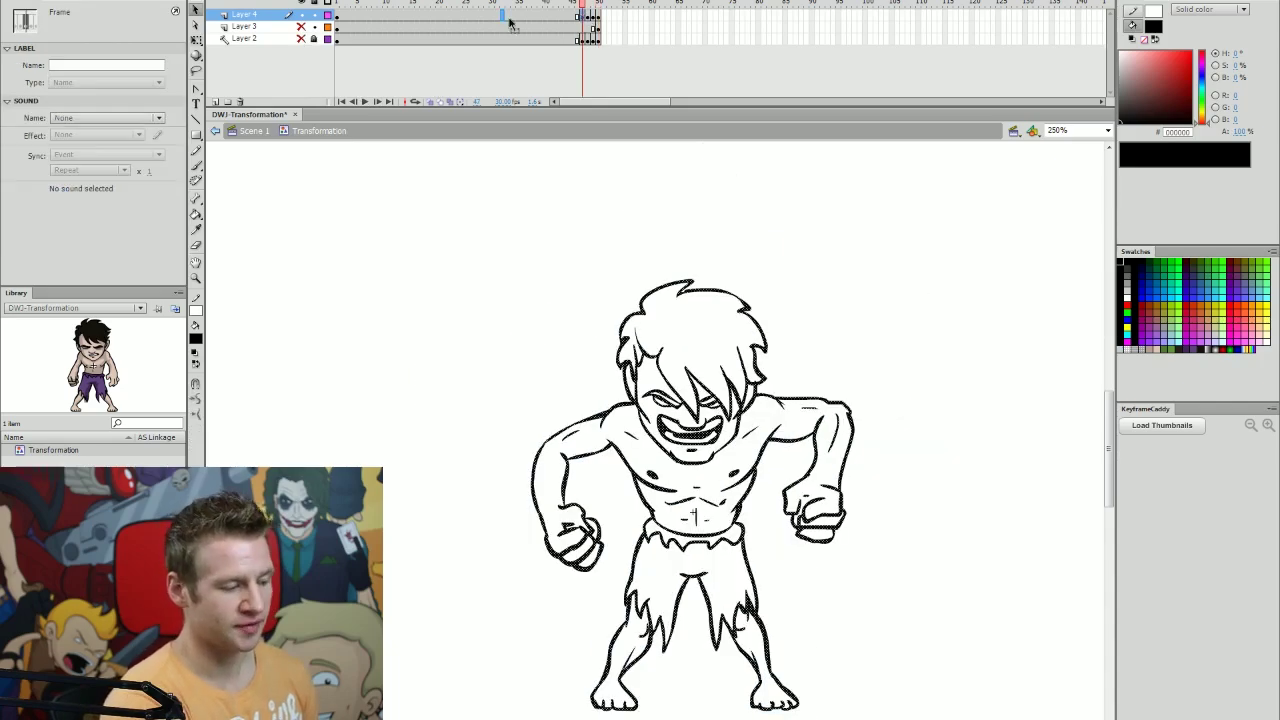
pyautogui.moveTo(413, 21); pyautogui.dragTo(399, 19)
pyautogui.moveTo(540, 31); pyautogui.dragTo(371, 55)
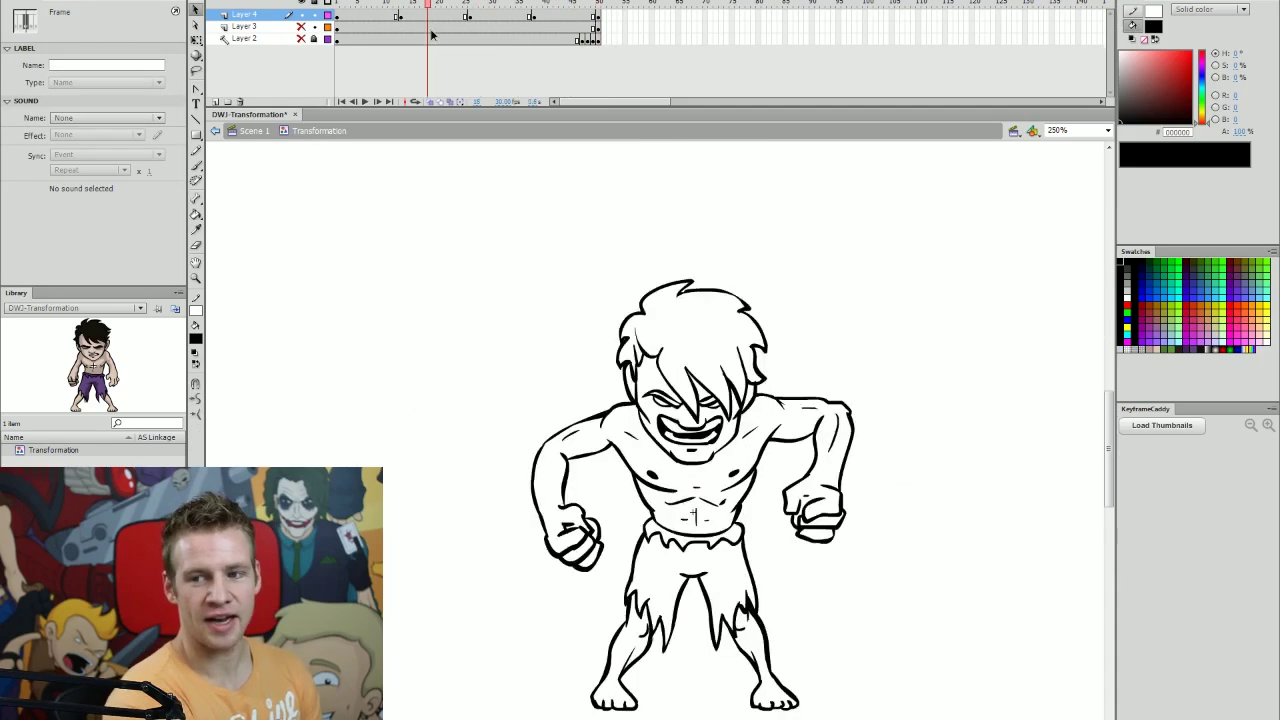
pyautogui.press('Return')
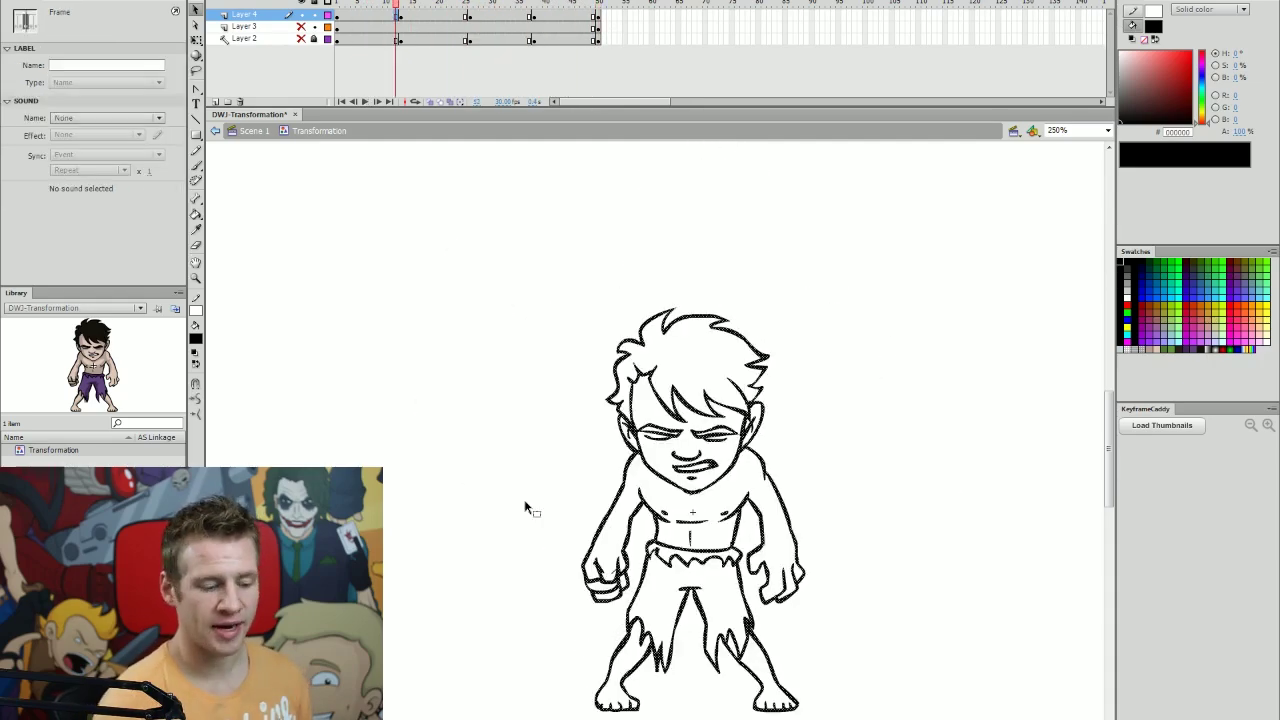
# - Insert a blank keyframe on frame 12 of Layer 4, turn on onion skinning and ink the in-between's hair outline
pyautogui.click(853, 391)
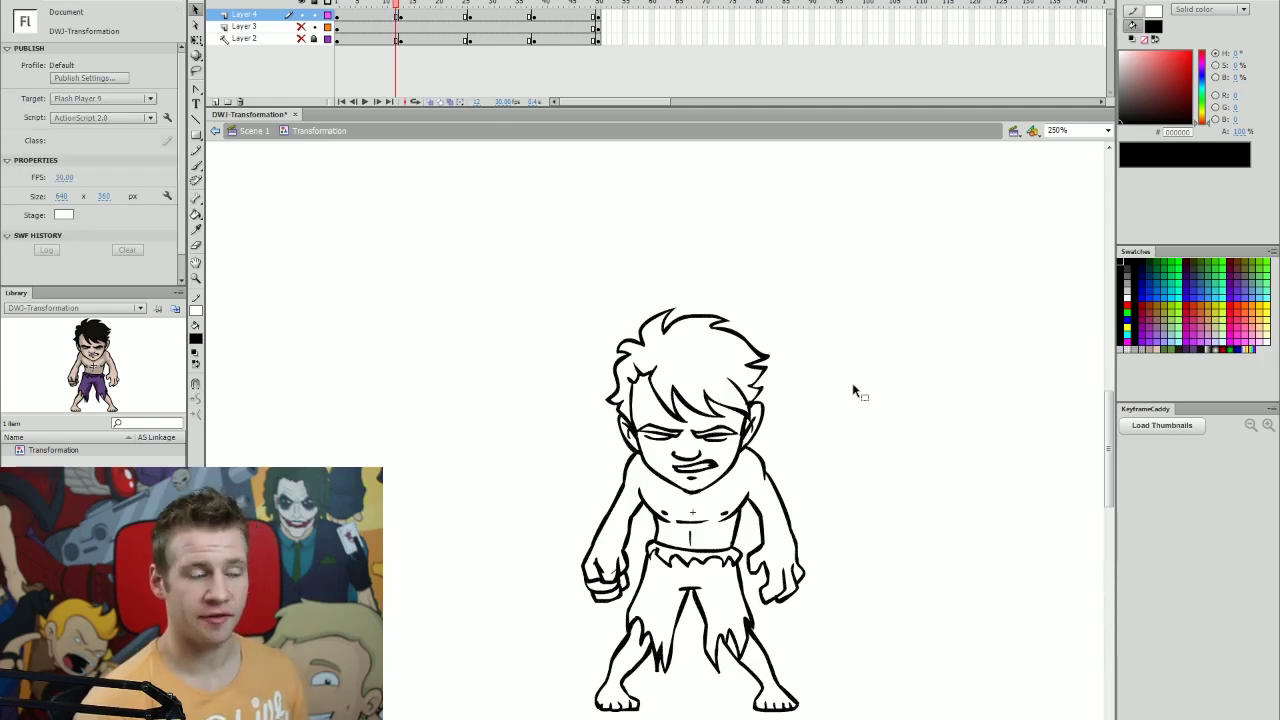
pyautogui.press('F7')
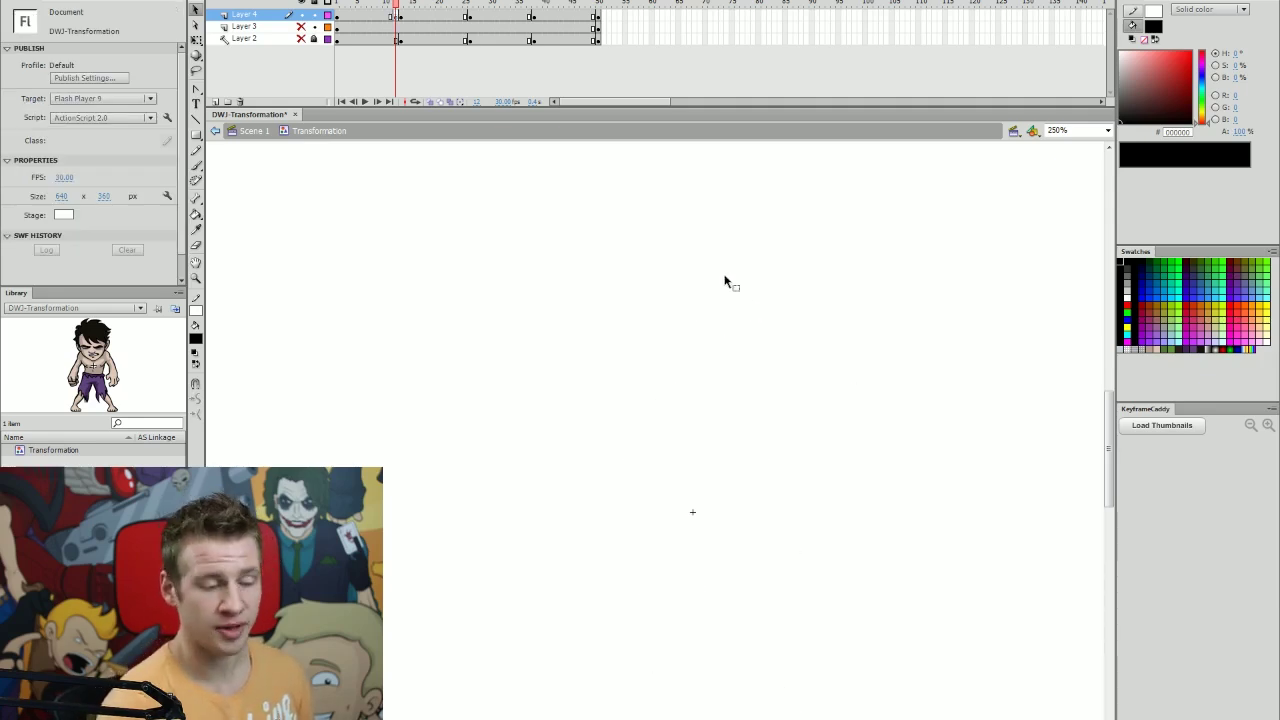
pyautogui.click(430, 102)
pyautogui.press('b')
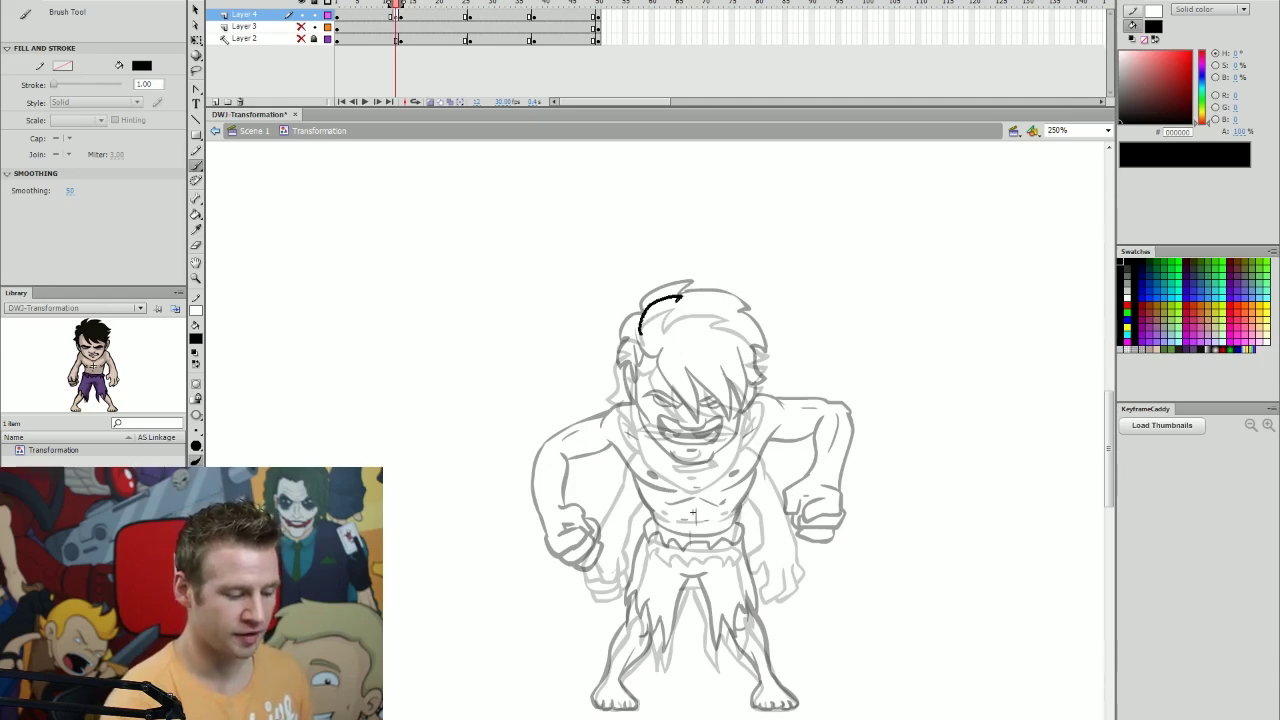
pyautogui.moveTo(743, 316)
pyautogui.mouseDown()
pyautogui.moveTo(726, 321)
pyautogui.moveTo(744, 337)
pyautogui.mouseUp()
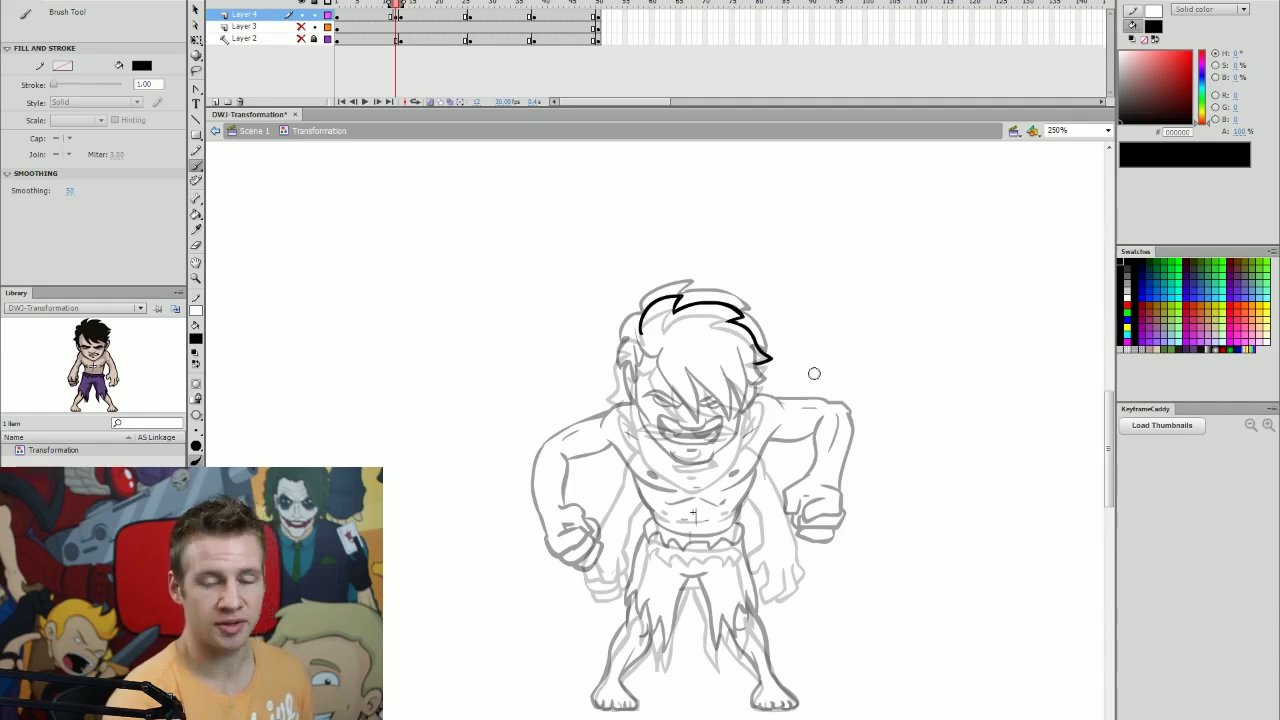
# - Insert blank keyframes on frames 25, 37 and 49 of Layer 4 for the remaining in-betweens
pyautogui.click(400, 16)
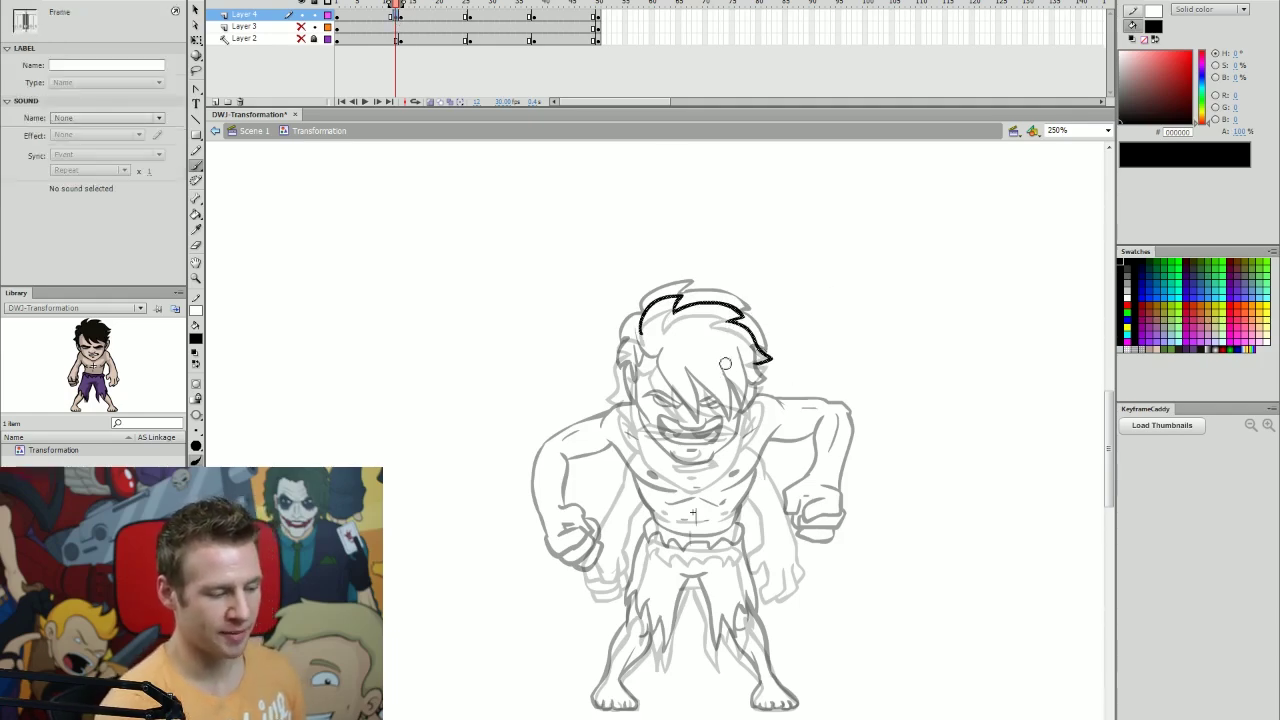
pyautogui.click(465, 16)
pyautogui.press('F7')
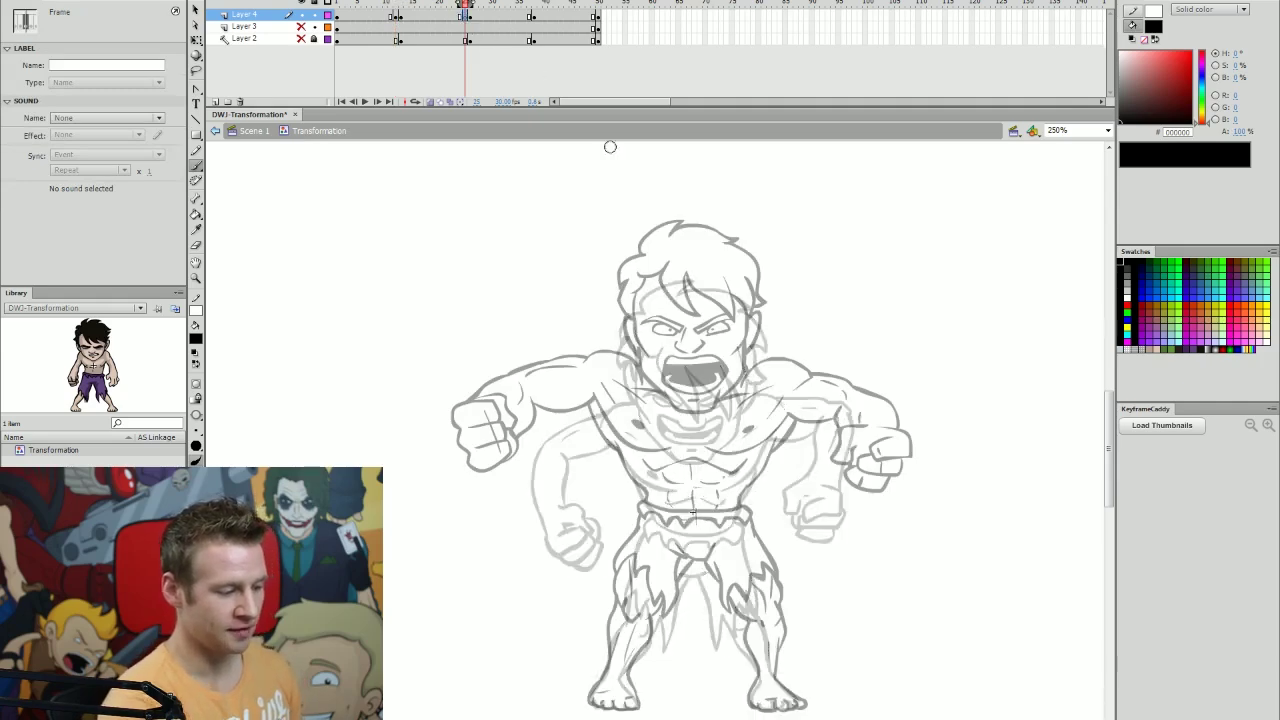
pyautogui.click(530, 16)
pyautogui.press('F7')
pyautogui.click(593, 16)
pyautogui.press('F7')
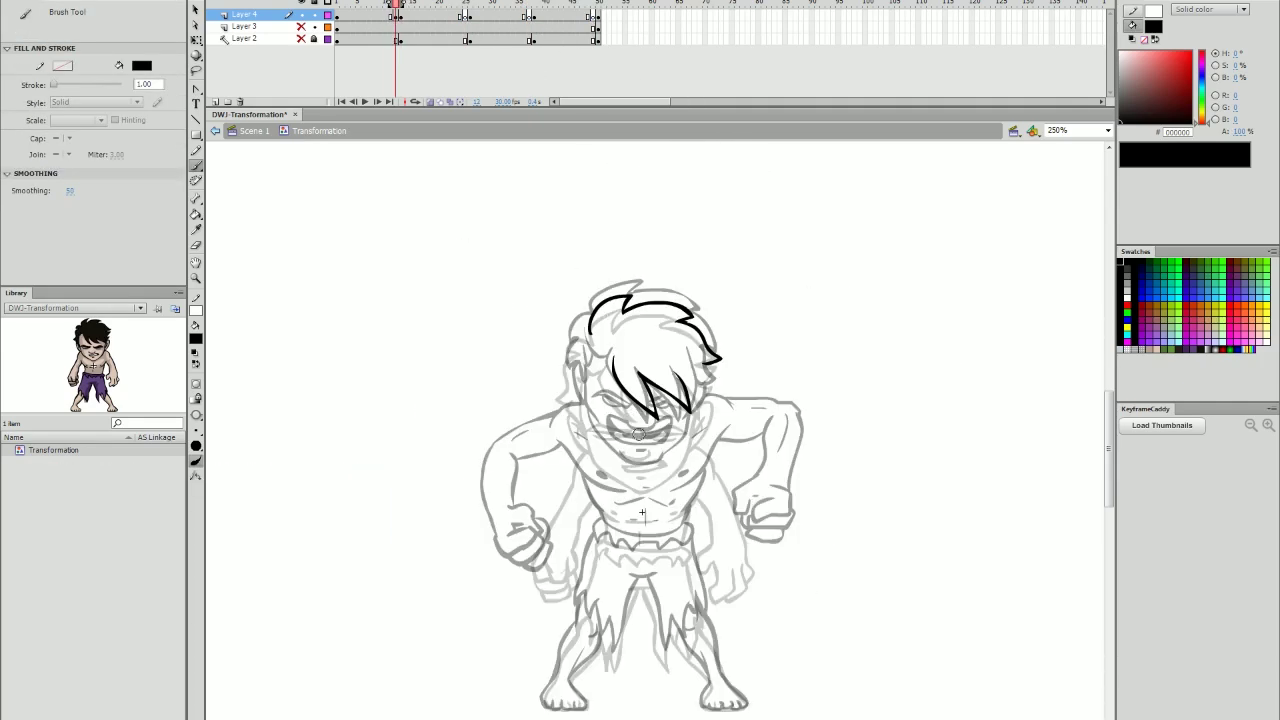
# - Ink the in-between's face, torso and arms on frame 12 of Layer 4, midway between the onion-skinned poses
pyautogui.moveTo(592, 410); pyautogui.dragTo(688, 416)
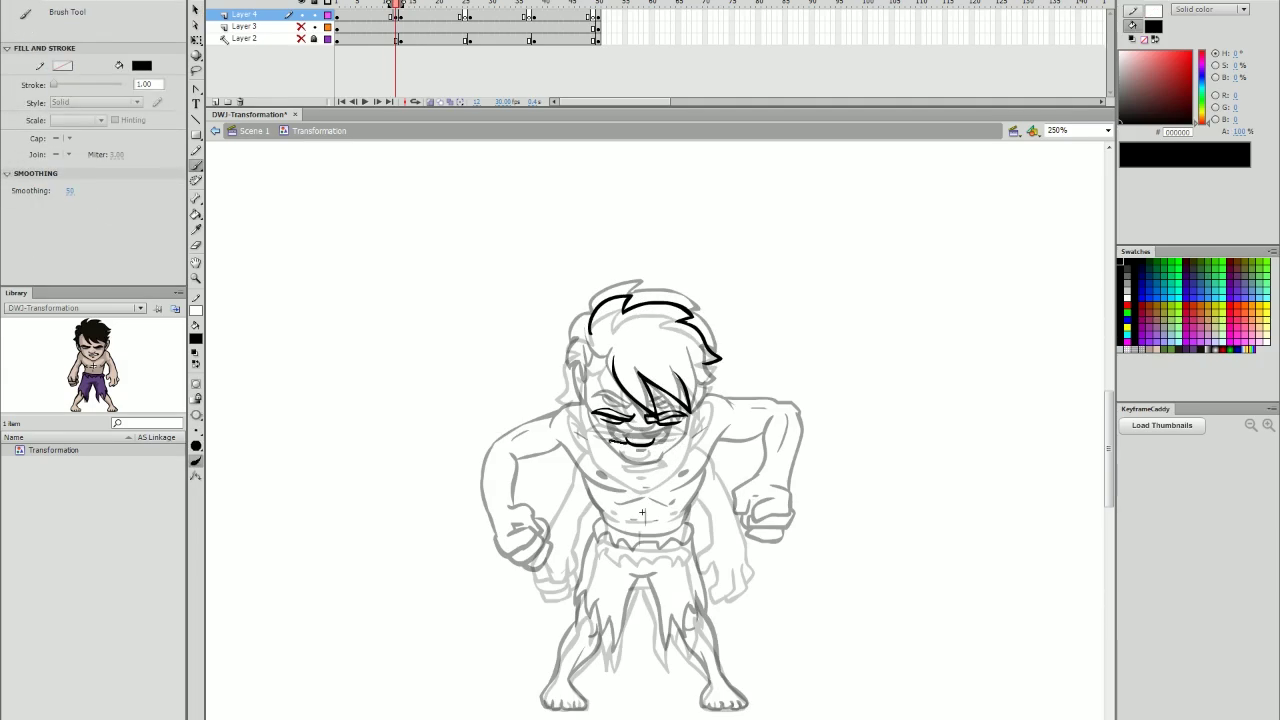
pyautogui.moveTo(560, 470); pyautogui.dragTo(600, 520)
pyautogui.moveTo(710, 480); pyautogui.dragTo(760, 570)
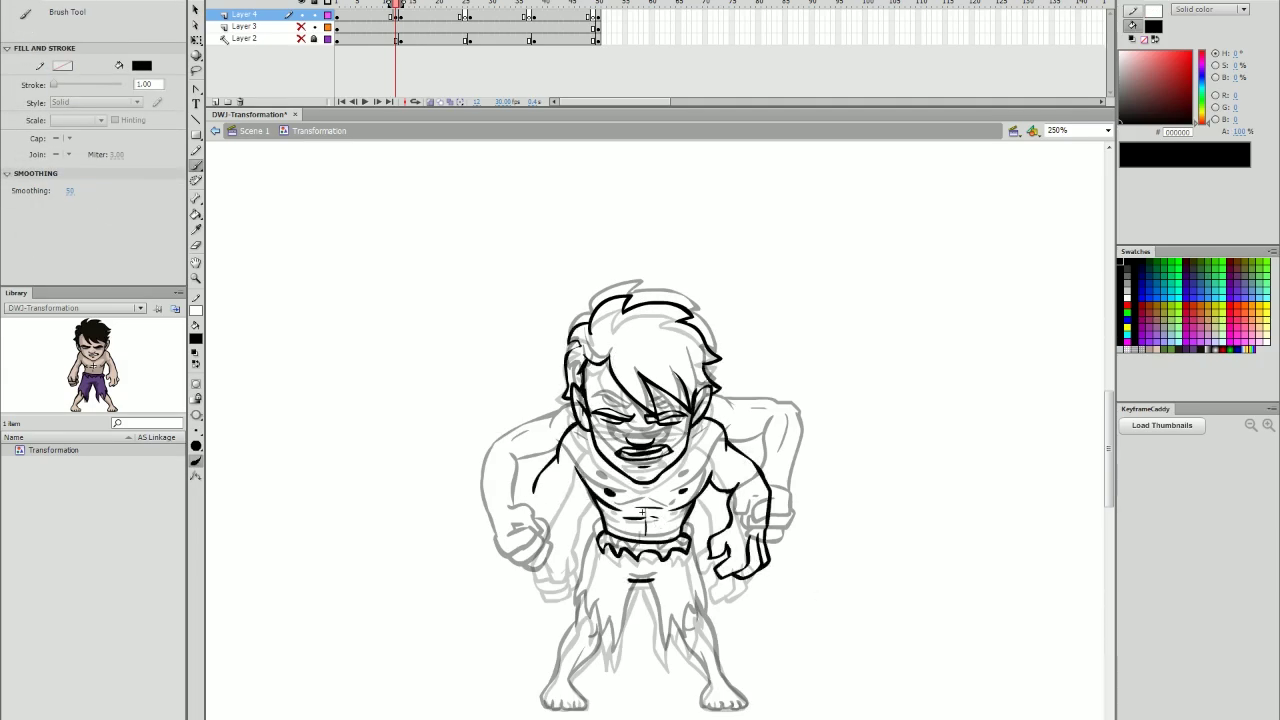
pyautogui.moveTo(562, 478)
pyautogui.mouseDown()
pyautogui.moveTo(516, 538)
pyautogui.moveTo(520, 580)
pyautogui.moveTo(565, 600)
pyautogui.mouseUp()
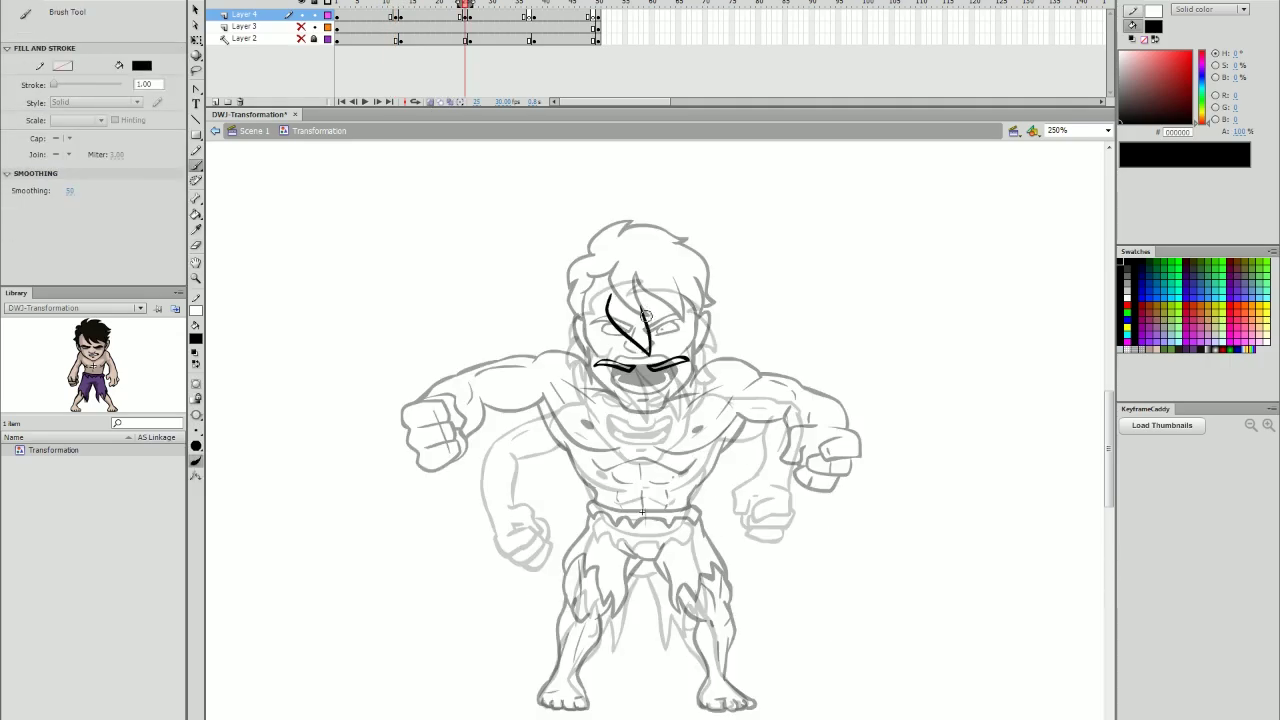
# - Ink the in-between's head, mouth, waist and left leg on frame 25 of Layer 4 over the onion-skinned poses
pyautogui.moveTo(650, 360); pyautogui.dragTo(686, 318)
pyautogui.moveTo(609, 313); pyautogui.dragTo(595, 298)
pyautogui.moveTo(596, 312); pyautogui.dragTo(589, 342)
pyautogui.moveTo(587, 335)
pyautogui.mouseDown()
pyautogui.moveTo(592, 369)
pyautogui.moveTo(652, 407)
pyautogui.mouseUp()
pyautogui.moveTo(600, 300); pyautogui.dragTo(690, 330)
pyautogui.moveTo(610, 390); pyautogui.dragTo(680, 400)
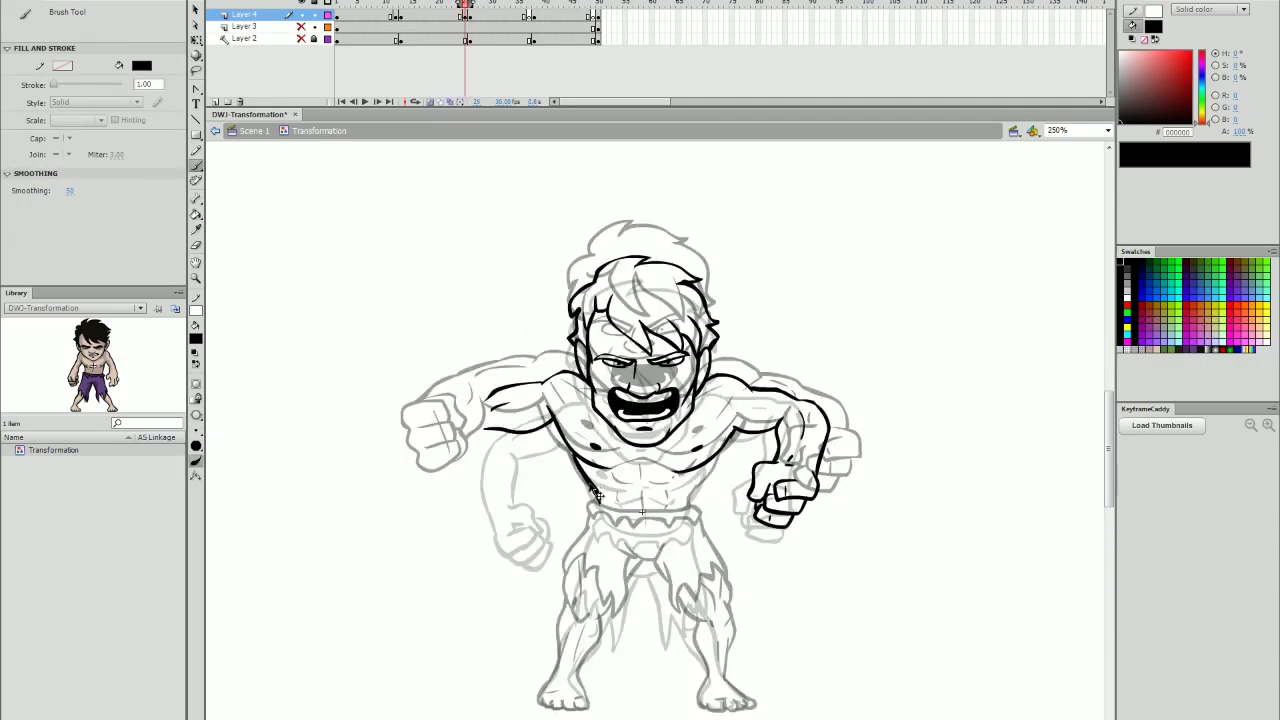
pyautogui.moveTo(600, 514)
pyautogui.mouseDown()
pyautogui.moveTo(688, 502)
pyautogui.moveTo(602, 478)
pyautogui.mouseUp()
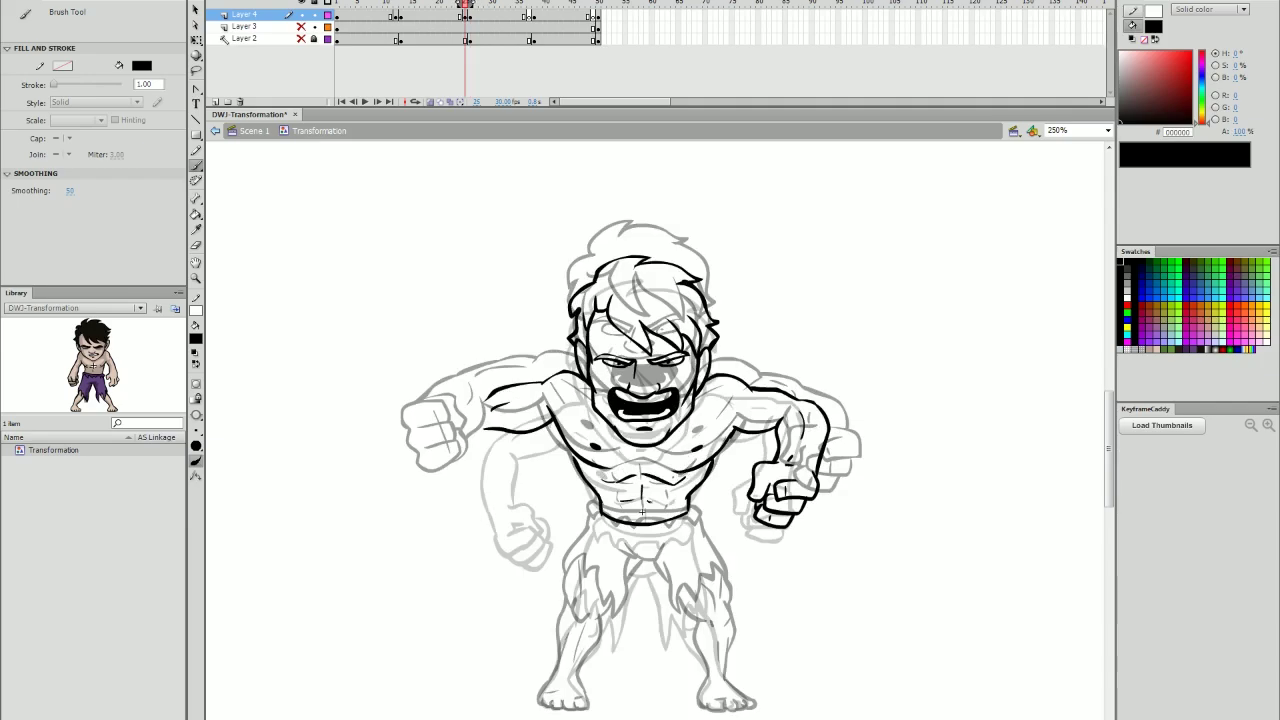
pyautogui.moveTo(588, 488)
pyautogui.mouseDown()
pyautogui.moveTo(672, 500)
pyautogui.moveTo(592, 500)
pyautogui.moveTo(649, 544)
pyautogui.moveTo(562, 594)
pyautogui.moveTo(560, 658)
pyautogui.mouseUp()
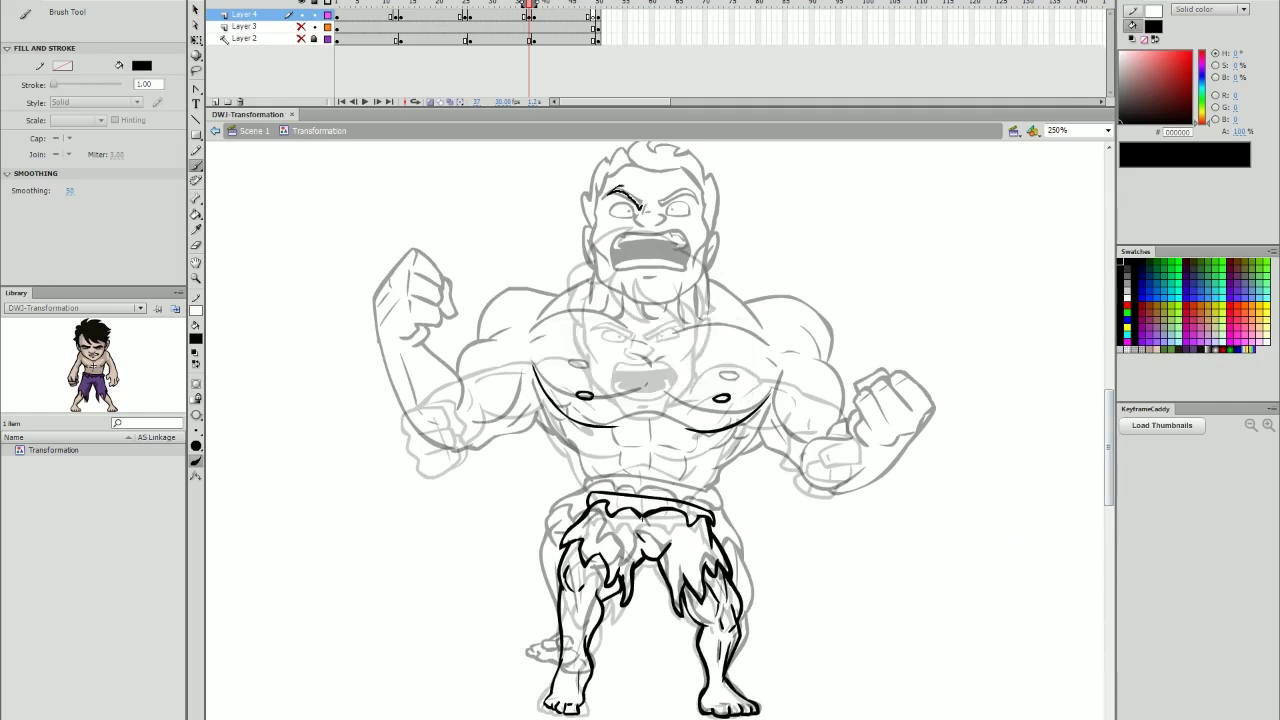
# - Ink the in-between's brows, eyes, shoulder and raised left arm on frame 37 of Layer 4
pyautogui.moveTo(612, 192); pyautogui.dragTo(642, 208)
pyautogui.moveTo(660, 207); pyautogui.dragTo(694, 201)
pyautogui.moveTo(616, 204); pyautogui.dragTo(634, 211)
pyautogui.moveTo(588, 314); pyautogui.dragTo(704, 318)
pyautogui.moveTo(495, 353); pyautogui.dragTo(566, 317)
pyautogui.moveTo(388, 352); pyautogui.dragTo(437, 348)
pyautogui.moveTo(399, 405); pyautogui.dragTo(462, 450)
pyautogui.moveTo(478, 418); pyautogui.dragTo(537, 384)
pyautogui.moveTo(453, 376)
pyautogui.mouseDown()
pyautogui.moveTo(468, 403)
pyautogui.moveTo(440, 430)
pyautogui.moveTo(543, 410)
pyautogui.mouseUp()
# - Ink the right shoulder and arm, both torso sides and the upper chest on frame 37 of Layer 4
pyautogui.press('e')
pyautogui.press('b')
pyautogui.moveTo(722, 320); pyautogui.dragTo(798, 374)
pyautogui.moveTo(790, 375); pyautogui.dragTo(820, 408)
pyautogui.moveTo(794, 456); pyautogui.dragTo(892, 436)
pyautogui.moveTo(543, 412); pyautogui.dragTo(596, 491)
pyautogui.moveTo(755, 424); pyautogui.dragTo(714, 508)
pyautogui.moveTo(758, 350); pyautogui.dragTo(710, 358)
pyautogui.moveTo(546, 340); pyautogui.dragTo(592, 356)
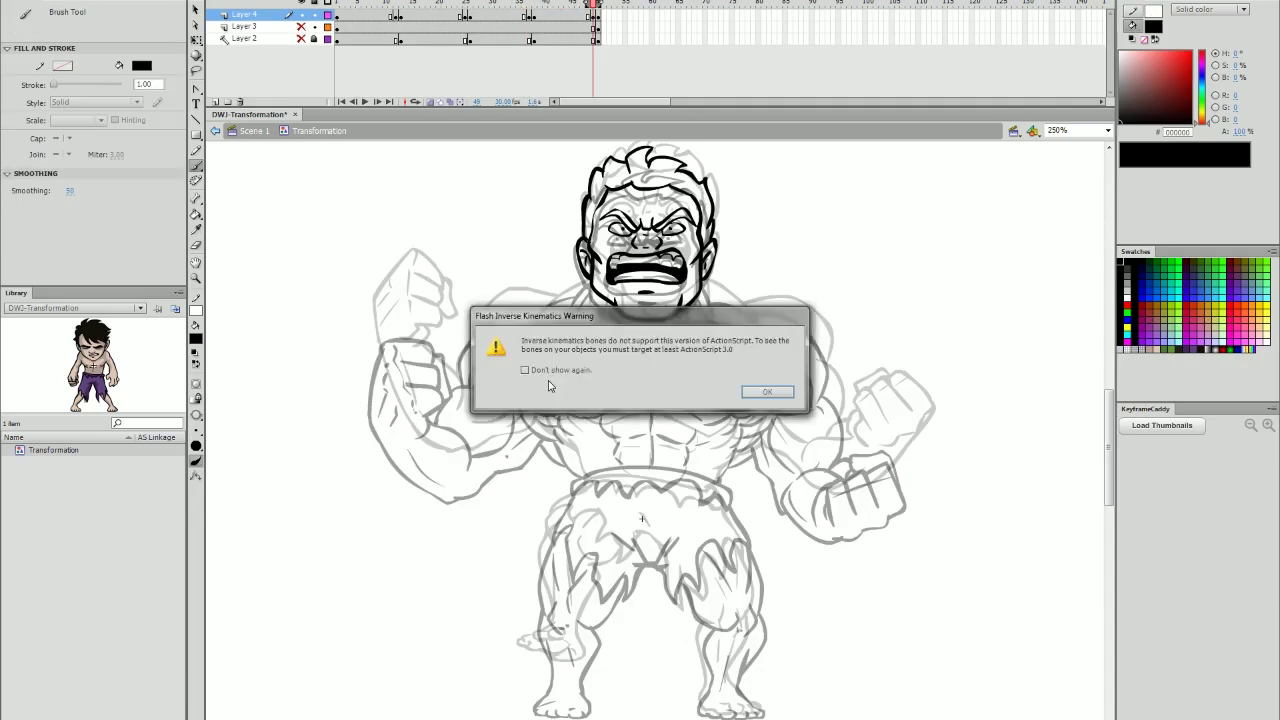
# - Dismiss the inverse kinematics warning and ink the tops of the chest muscles on frame 49 of Layer 4
pyautogui.press('Return')
pyautogui.moveTo(518, 354); pyautogui.dragTo(537, 337)
pyautogui.moveTo(533, 329)
pyautogui.mouseDown()
pyautogui.moveTo(590, 315)
pyautogui.moveTo(633, 333)
pyautogui.mouseUp()
pyautogui.moveTo(660, 332); pyautogui.dragTo(767, 344)
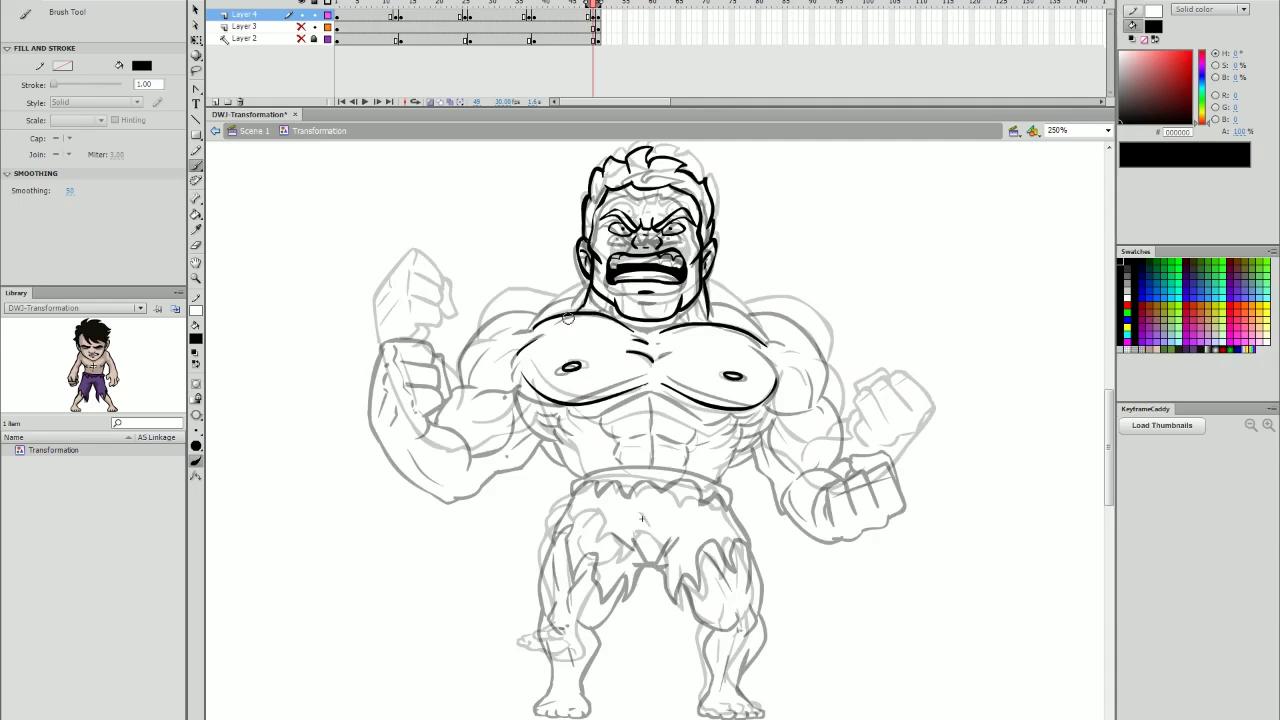
# - Ink the shoulders, both arms, torso side and waistband of the muscular in-between on frame 49 of Layer 4
pyautogui.moveTo(586, 290); pyautogui.dragTo(533, 326)
pyautogui.moveTo(543, 304); pyautogui.dragTo(466, 378)
pyautogui.moveTo(394, 299); pyautogui.dragTo(450, 487)
pyautogui.moveTo(521, 382); pyautogui.dragTo(580, 477)
pyautogui.moveTo(580, 477); pyautogui.dragTo(718, 487)
pyautogui.moveTo(884, 427); pyautogui.dragTo(855, 506)
pyautogui.moveTo(747, 312); pyautogui.dragTo(828, 382)
pyautogui.moveTo(826, 386)
pyautogui.mouseDown()
pyautogui.moveTo(845, 440)
pyautogui.moveTo(782, 462)
pyautogui.moveTo(812, 524)
pyautogui.mouseUp()
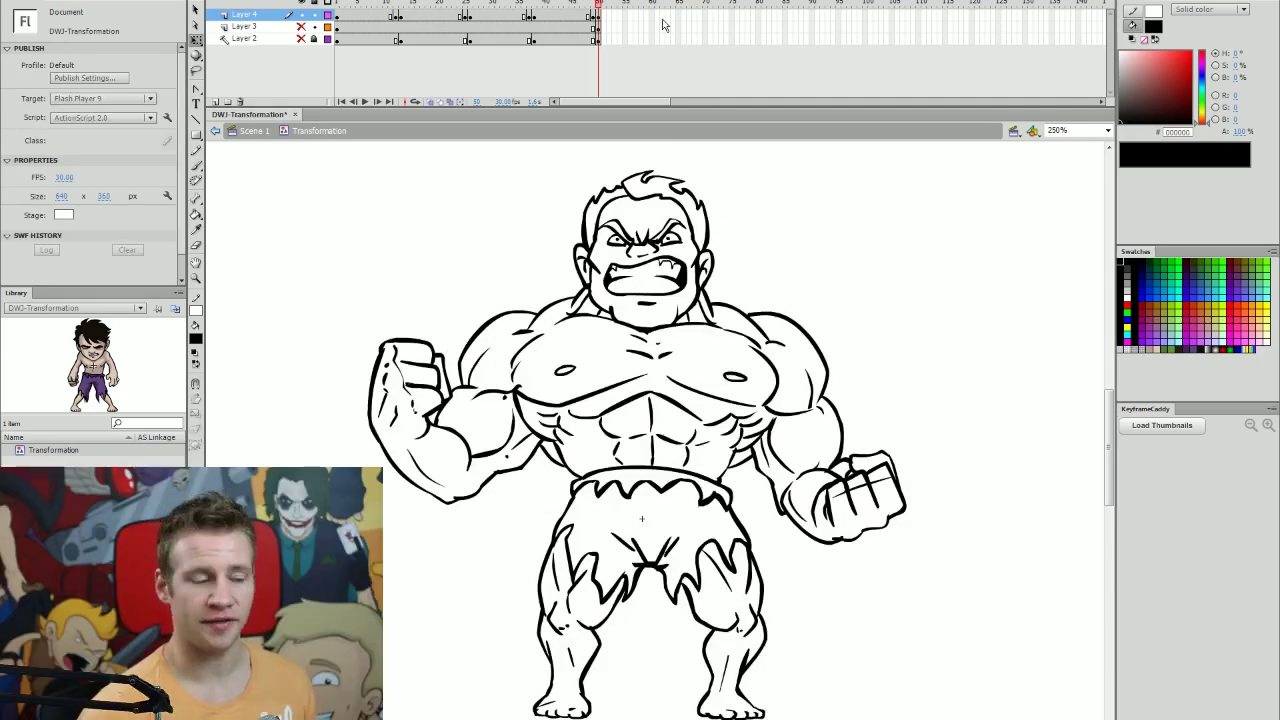
# - Scrub through the inked in-betweens and redistribute the Layer 4 keyframes at regular intervals up to frame 50
pyautogui.moveTo(597, 30)
pyautogui.mouseDown()
pyautogui.moveTo(400, 40)
pyautogui.moveTo(489, 42)
pyautogui.mouseUp()
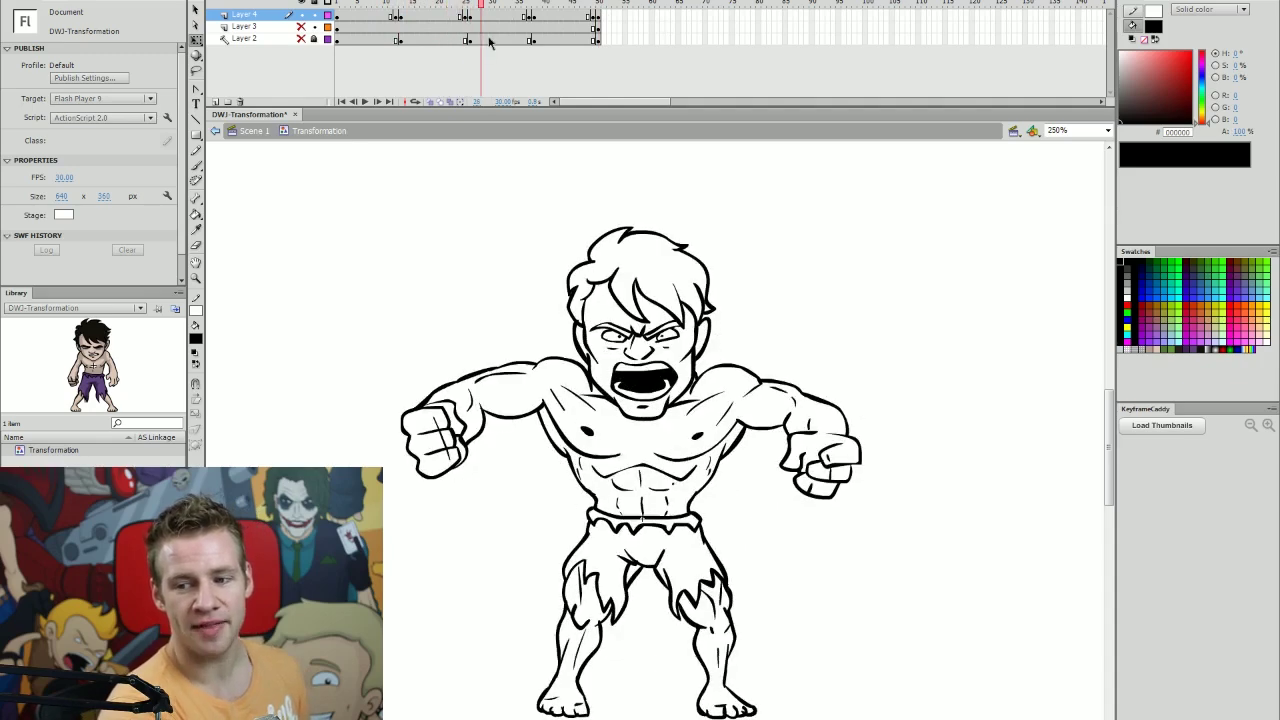
pyautogui.moveTo(522, 8); pyautogui.dragTo(595, 8)
pyautogui.moveTo(408, 22)
pyautogui.mouseDown()
pyautogui.moveTo(378, 18)
pyautogui.moveTo(532, 20)
pyautogui.moveTo(513, 20)
pyautogui.mouseUp()
pyautogui.click(539, 20)
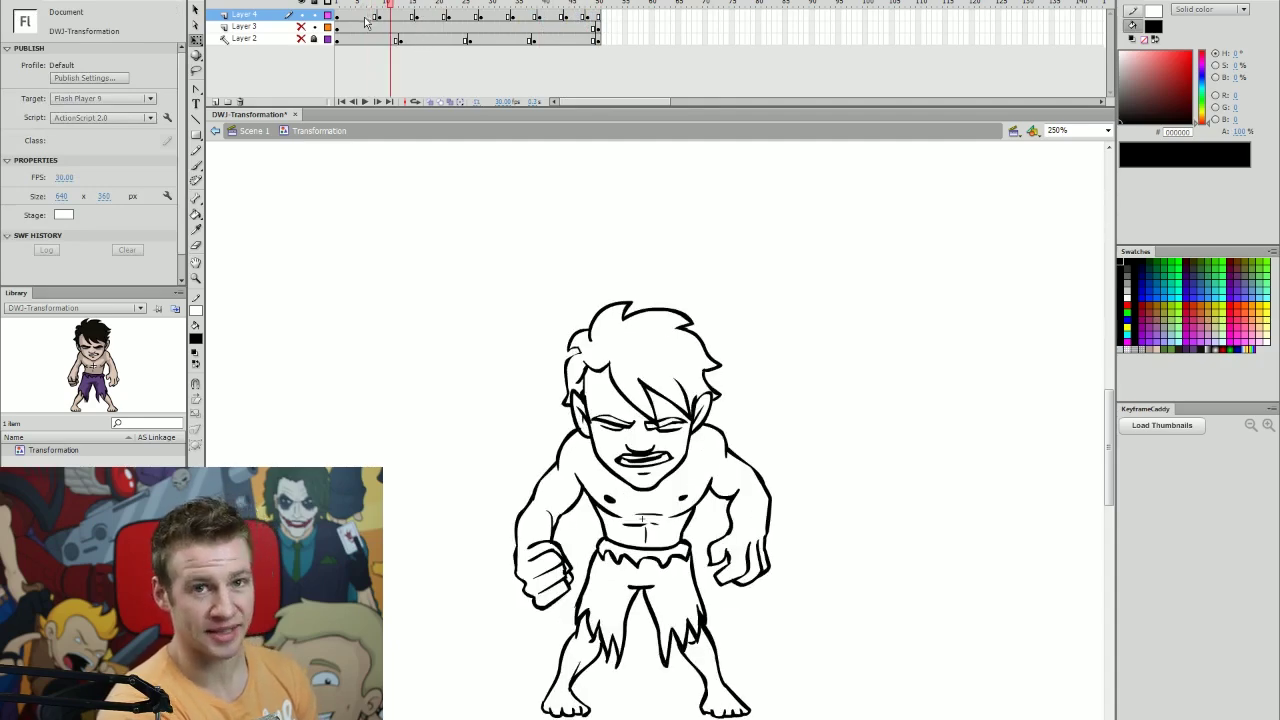
# - Play the retimed line art from the first frame and select the Layer 4 drawing on frame 34
pyautogui.moveTo(353, 3); pyautogui.dragTo(340, 3)
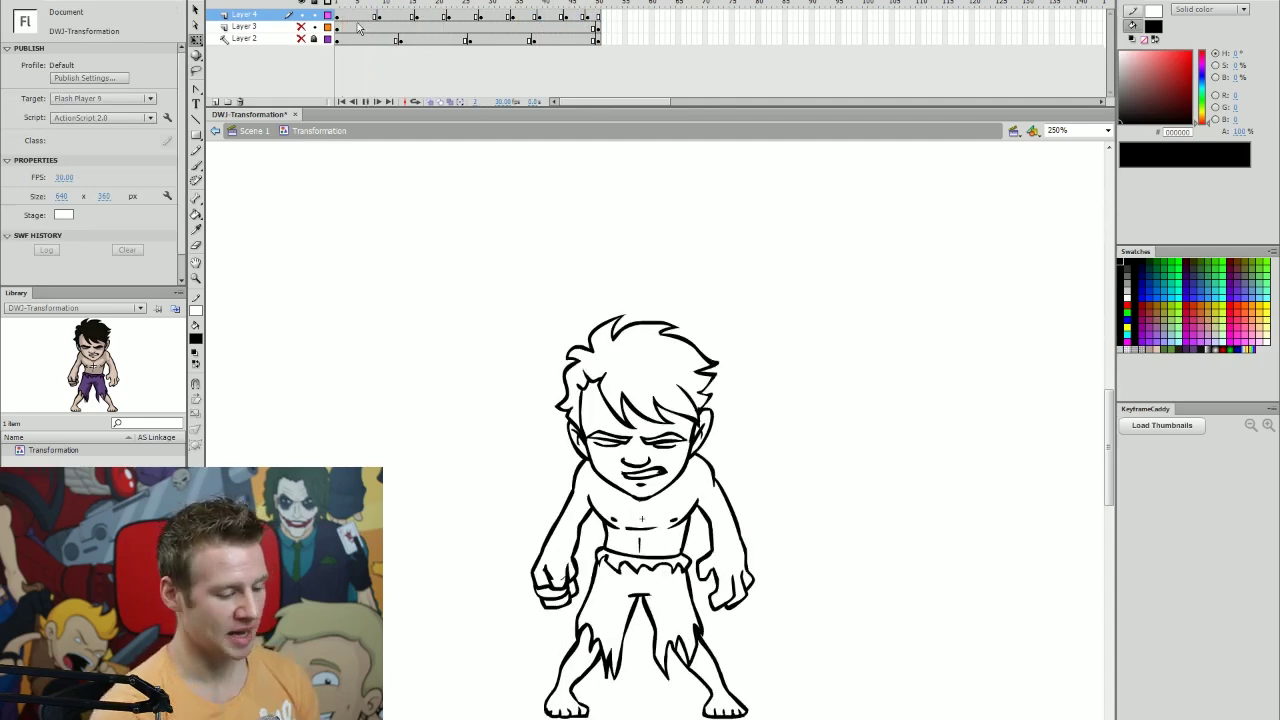
pyautogui.press('Return')
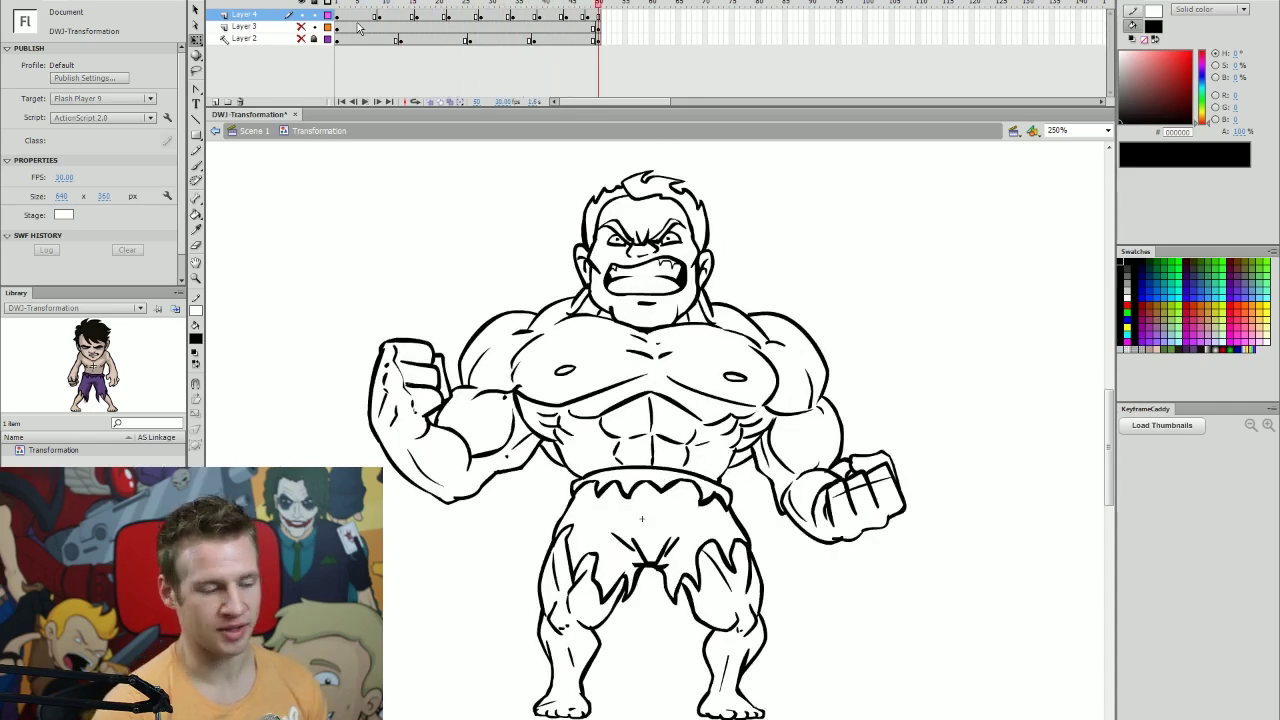
pyautogui.click(513, 15)
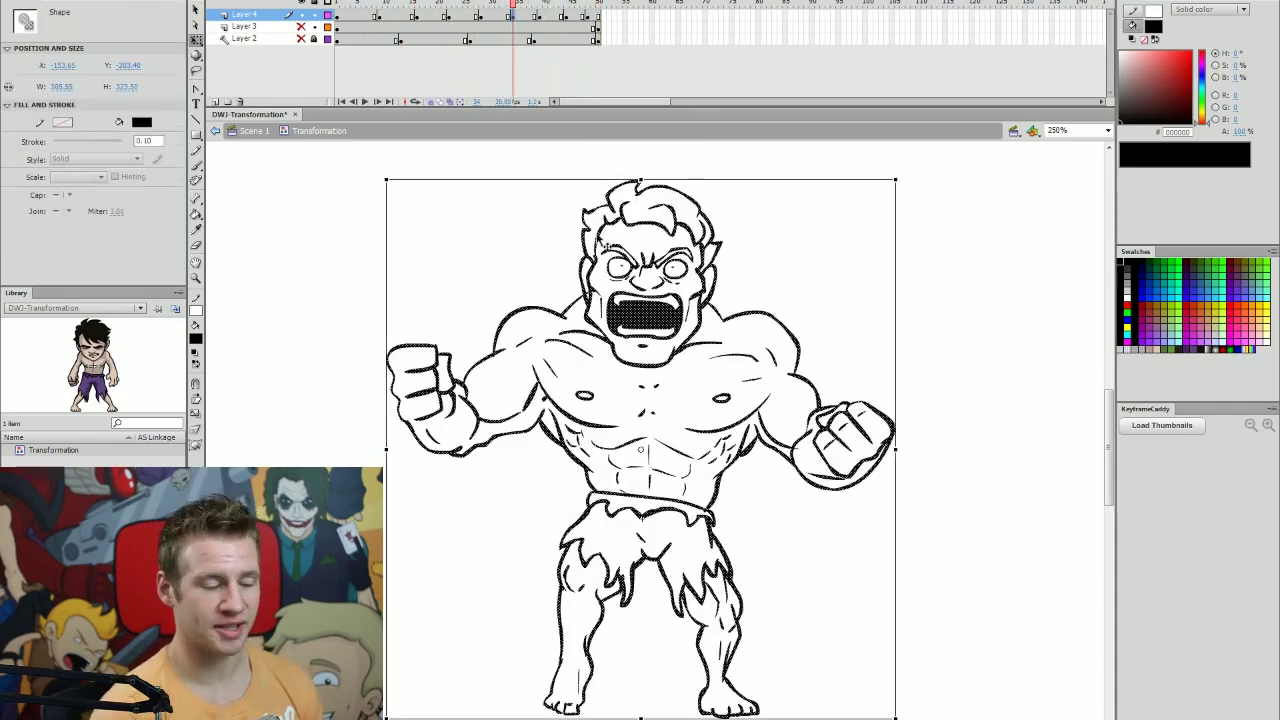
# - Move the later Layer 4 keyframes earlier so they fall on frames 32, 36, 40 and 44
pyautogui.click(500, 17)
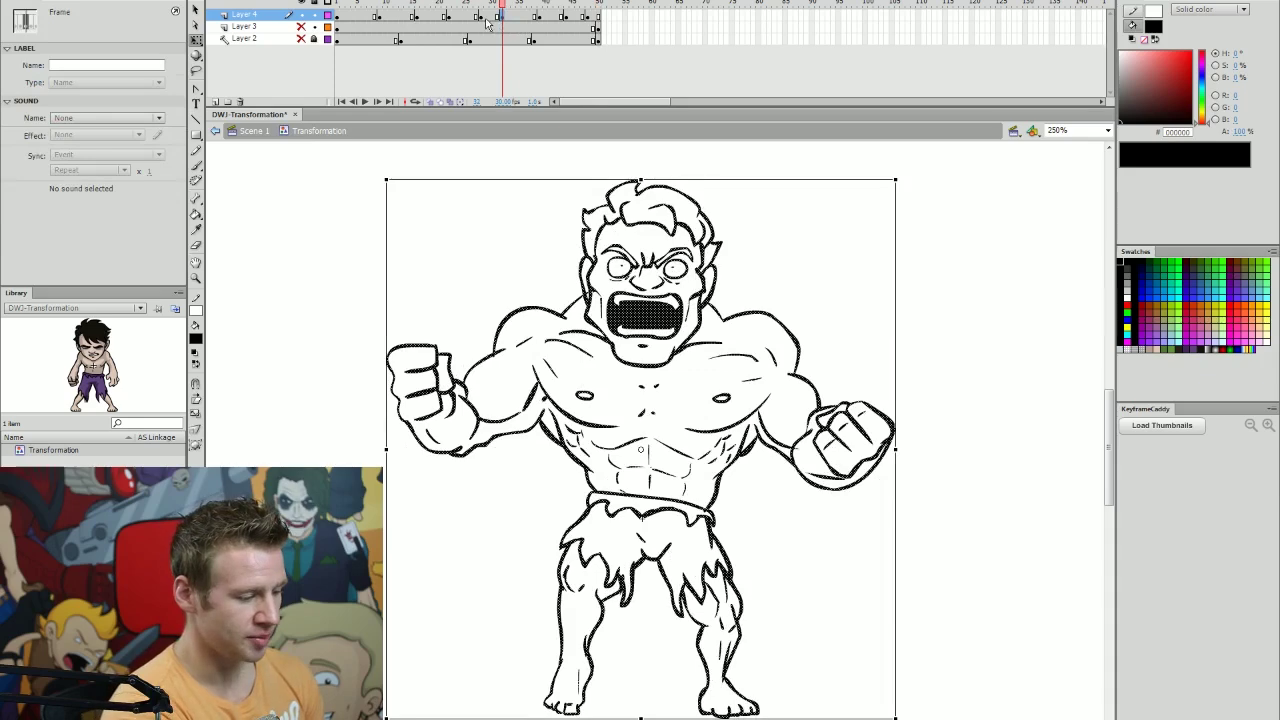
pyautogui.click(531, 25)
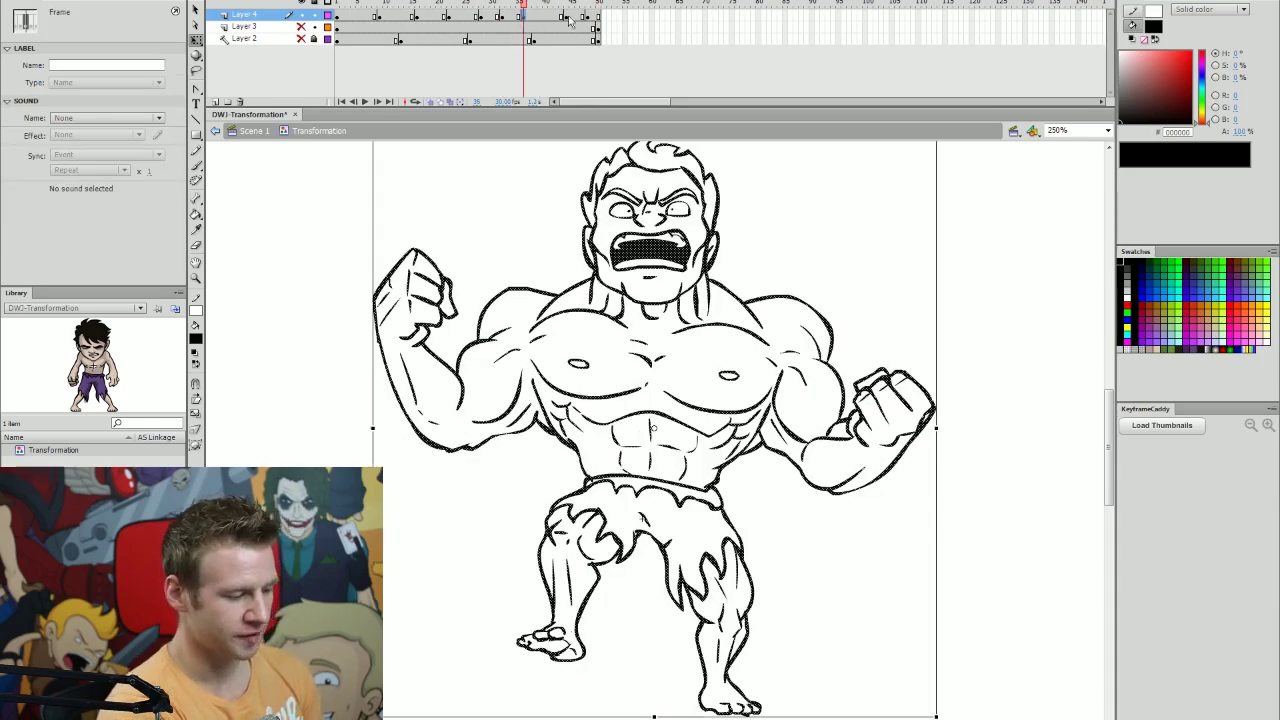
pyautogui.click(567, 19)
pyautogui.moveTo(550, 22); pyautogui.dragTo(567, 22)
pyautogui.click(588, 20)
# - Space the early Layer 4 keyframes four frames apart and shift the whole in-between sequence to start on frame 13
pyautogui.click(455, 20)
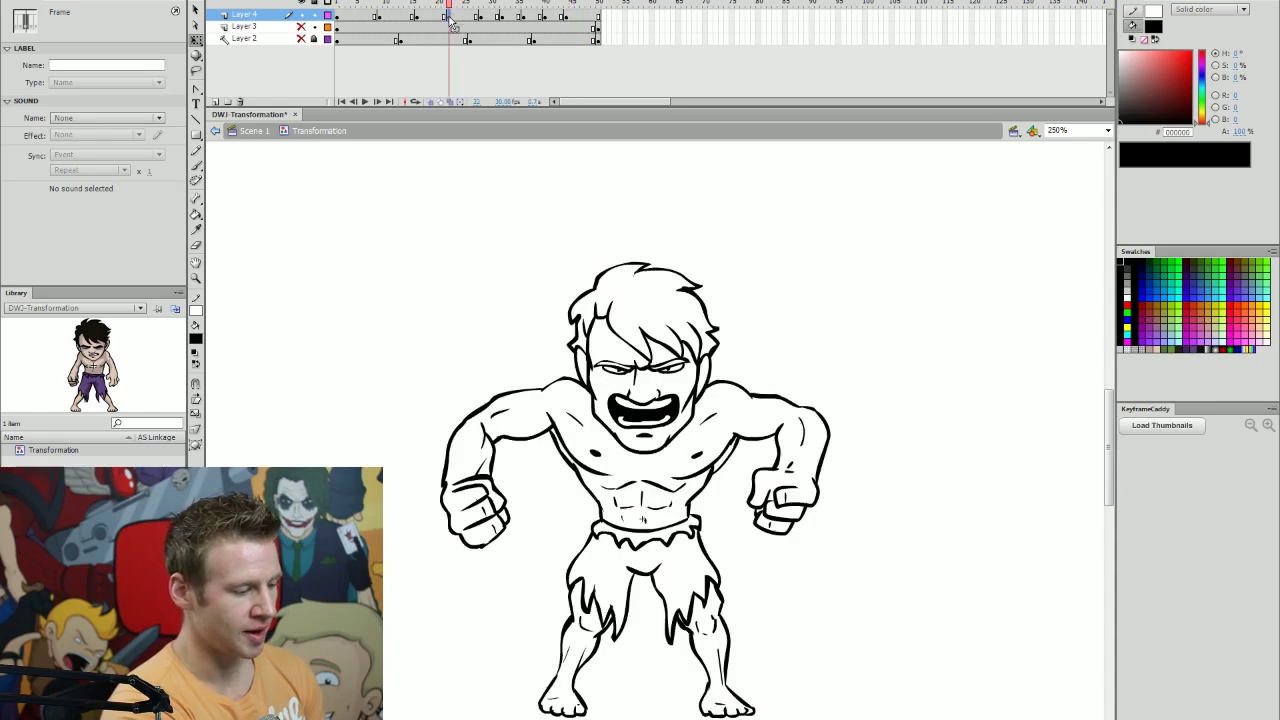
pyautogui.click(419, 22)
pyautogui.moveTo(434, 30); pyautogui.dragTo(418, 17)
pyautogui.click(381, 17)
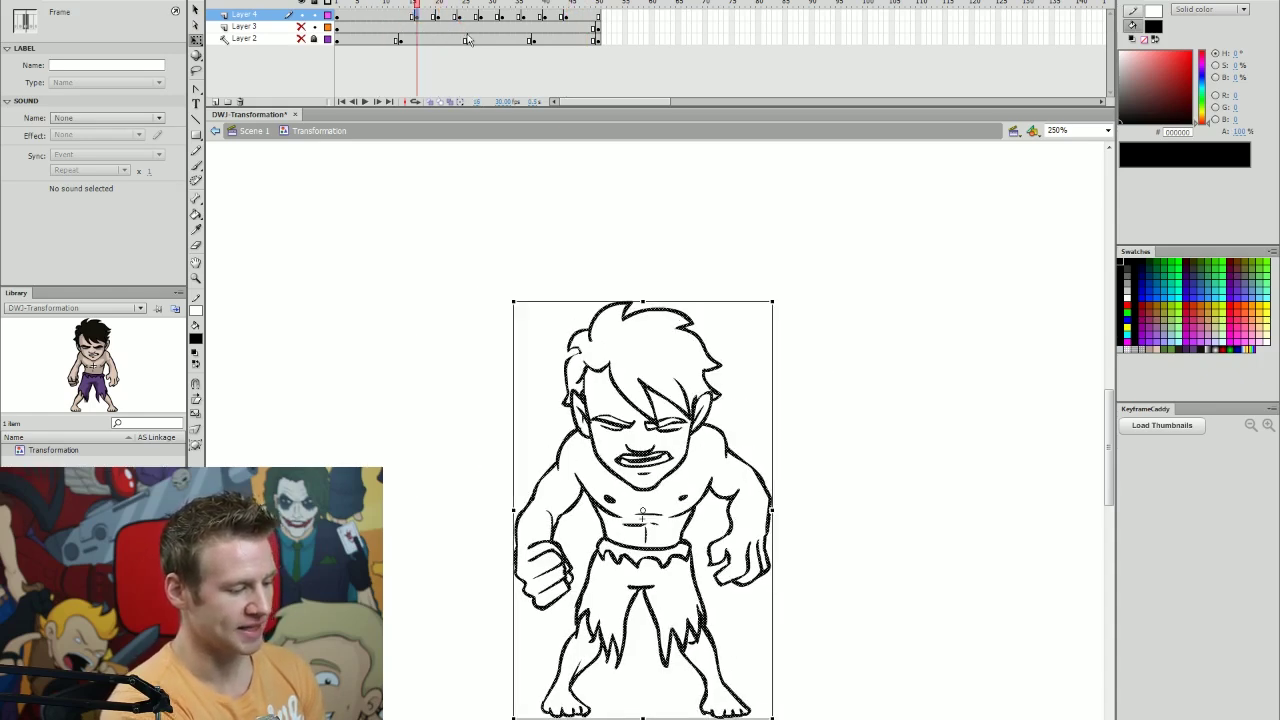
pyautogui.moveTo(559, 15); pyautogui.dragTo(370, 5)
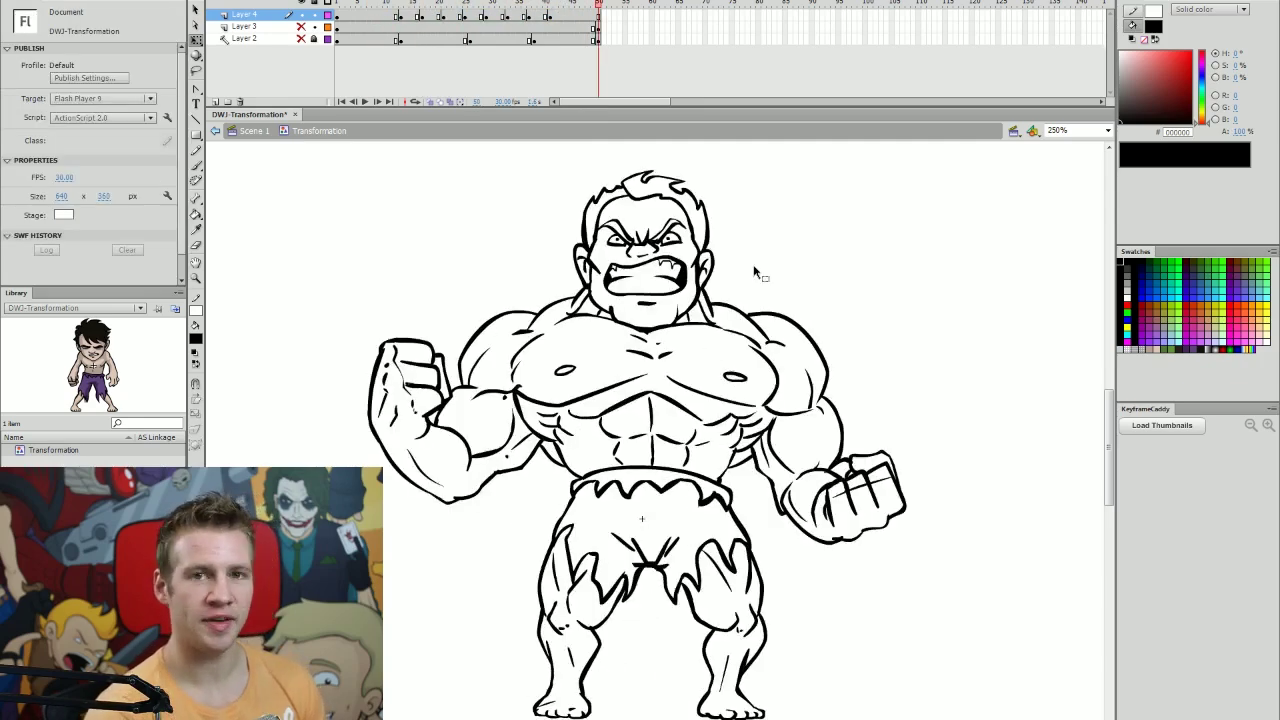
# - Play the retimed line art and pull the last muscular keyframes on Layer 4 closer together
pyautogui.press('Return')
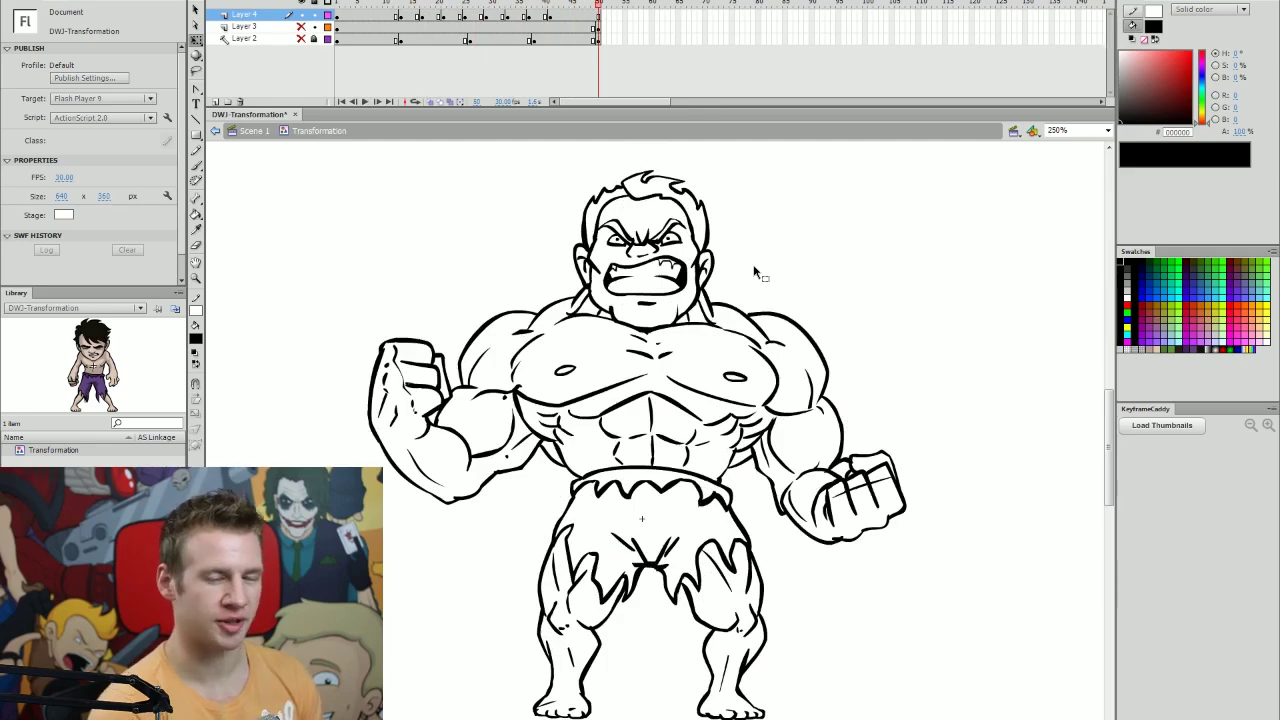
pyautogui.press('Return')
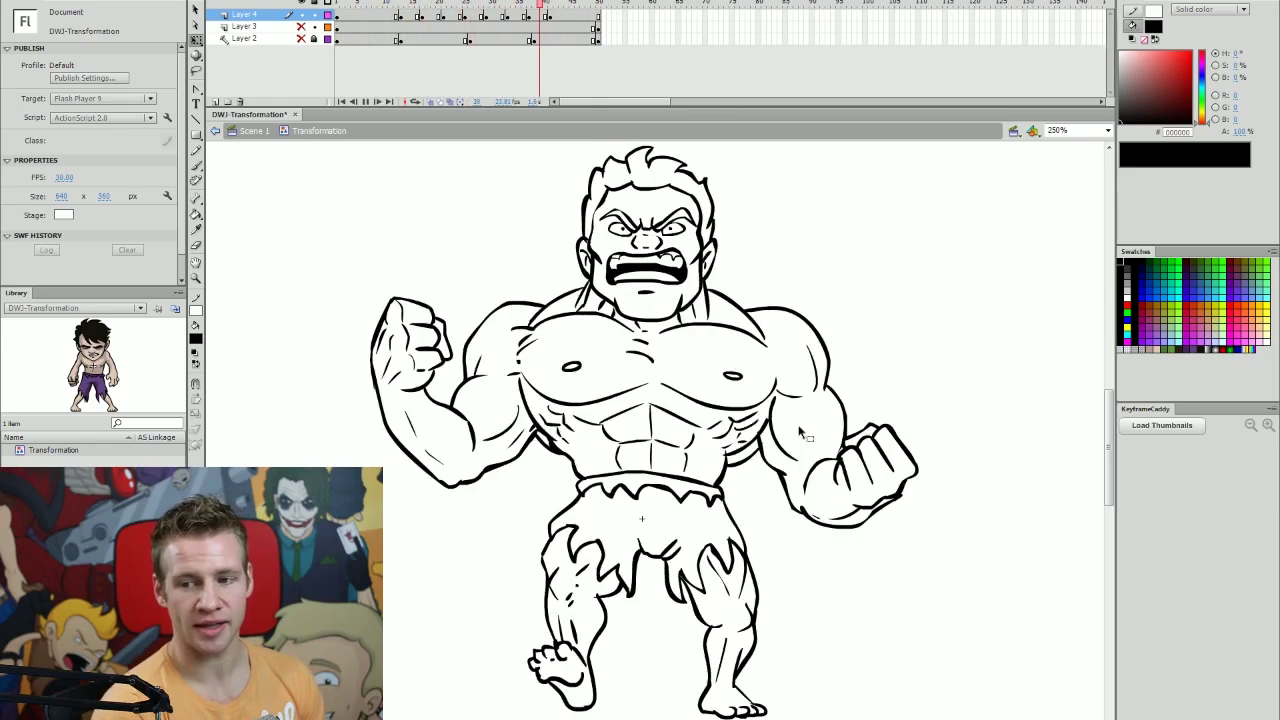
pyautogui.moveTo(534, 4); pyautogui.dragTo(518, 40)
pyautogui.click(508, 17)
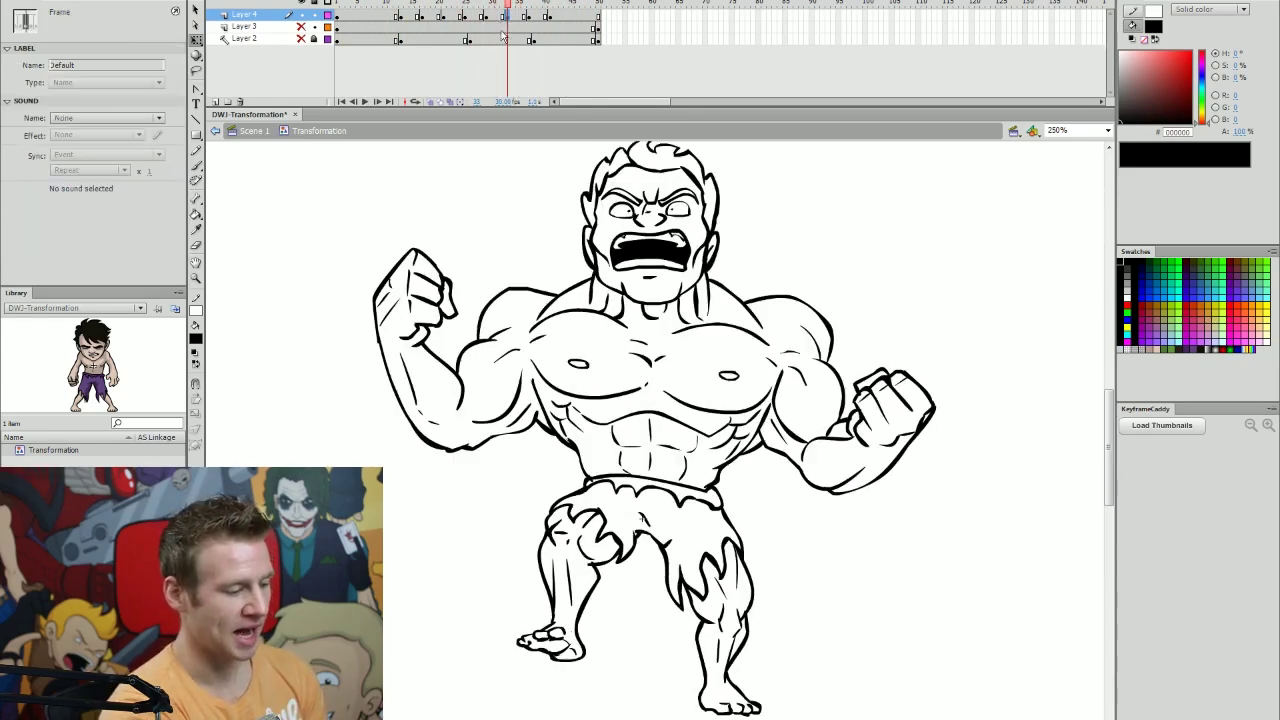
pyautogui.click(534, 17)
pyautogui.click(550, 17)
pyautogui.moveTo(538, 21); pyautogui.dragTo(397, 4)
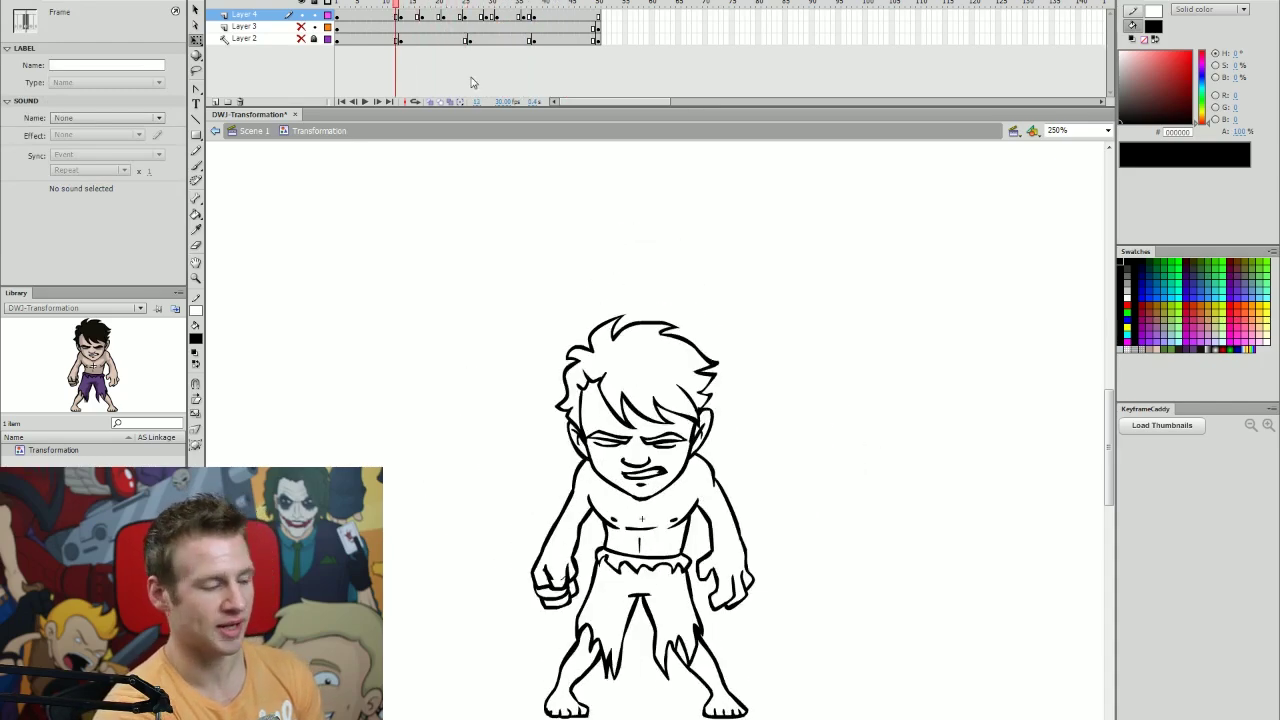
# - Replay the line art and fine-tune the timing of the raised-foot drawing just before the final pose on Layer 4
pyautogui.press('Return')
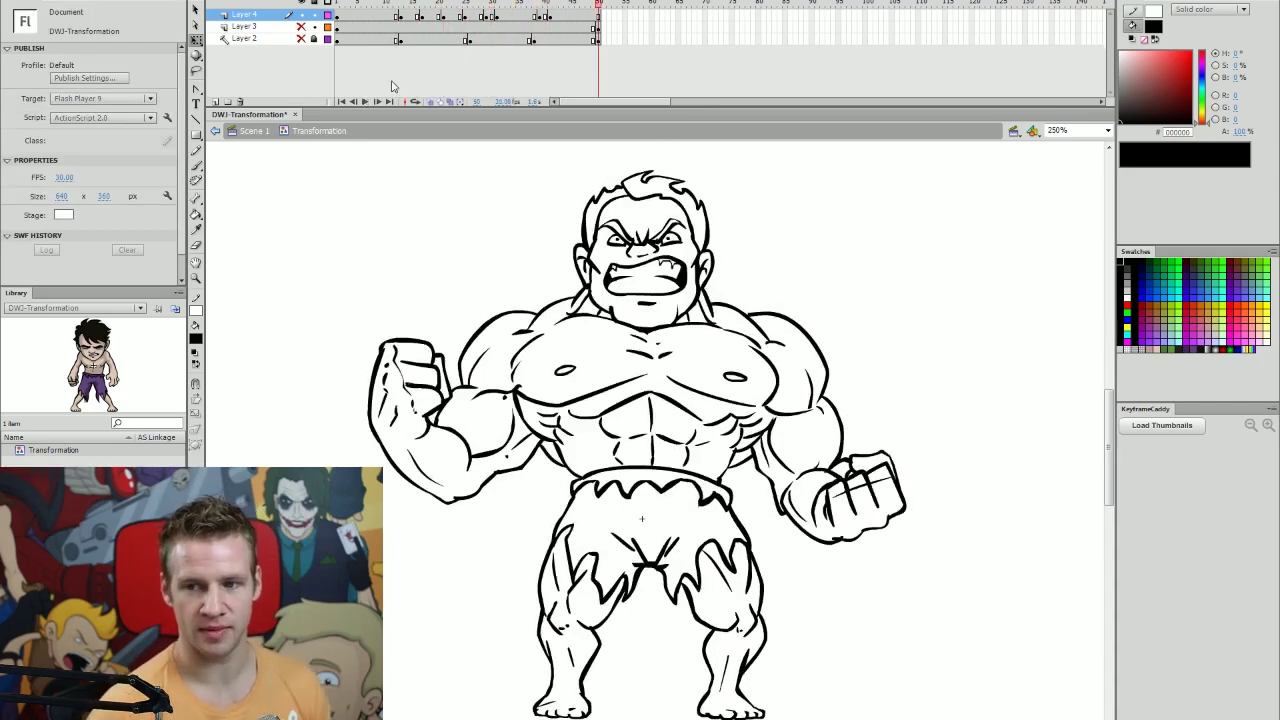
pyautogui.press('Return')
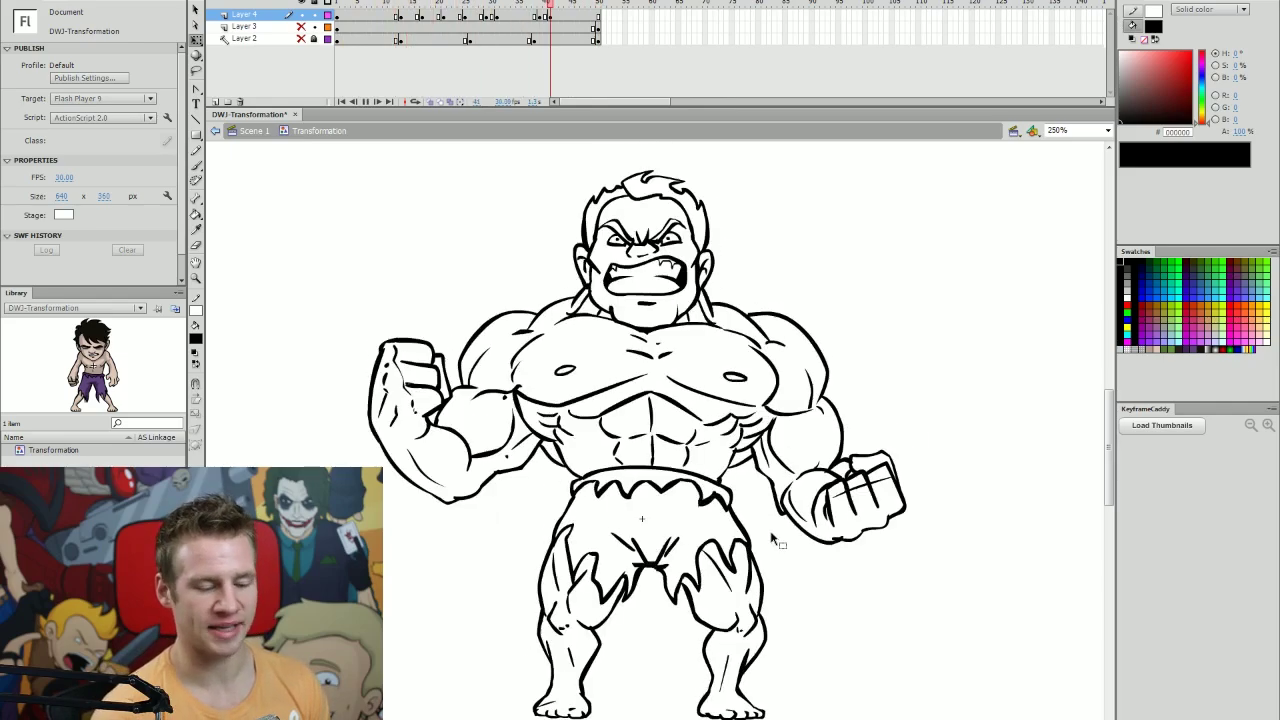
pyautogui.moveTo(557, 14)
pyautogui.mouseDown()
pyautogui.moveTo(537, 18)
pyautogui.moveTo(560, 22)
pyautogui.moveTo(545, 28)
pyautogui.mouseUp()
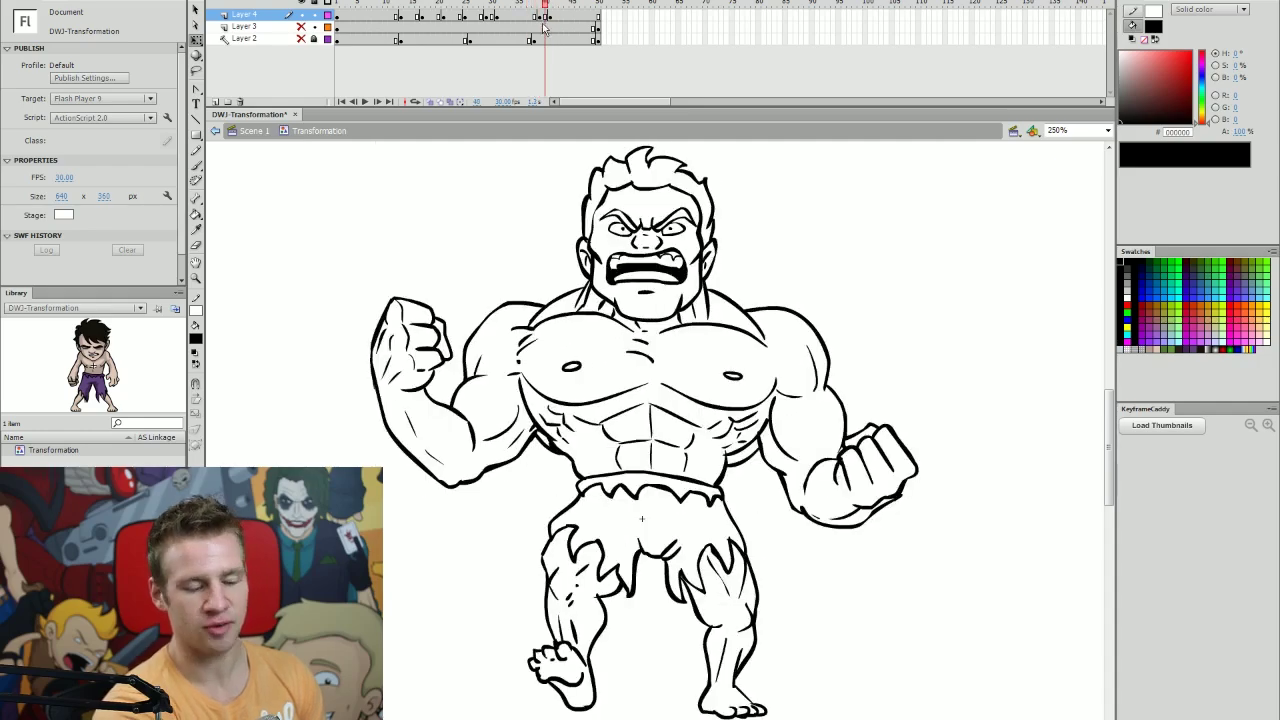
# - Prepare an empty drawing on frame 12 of Layer 4 and turn on onion skinning
pyautogui.moveTo(440, 14)
pyautogui.mouseDown()
pyautogui.moveTo(380, 14)
pyautogui.moveTo(486, 20)
pyautogui.moveTo(397, 30)
pyautogui.mouseUp()
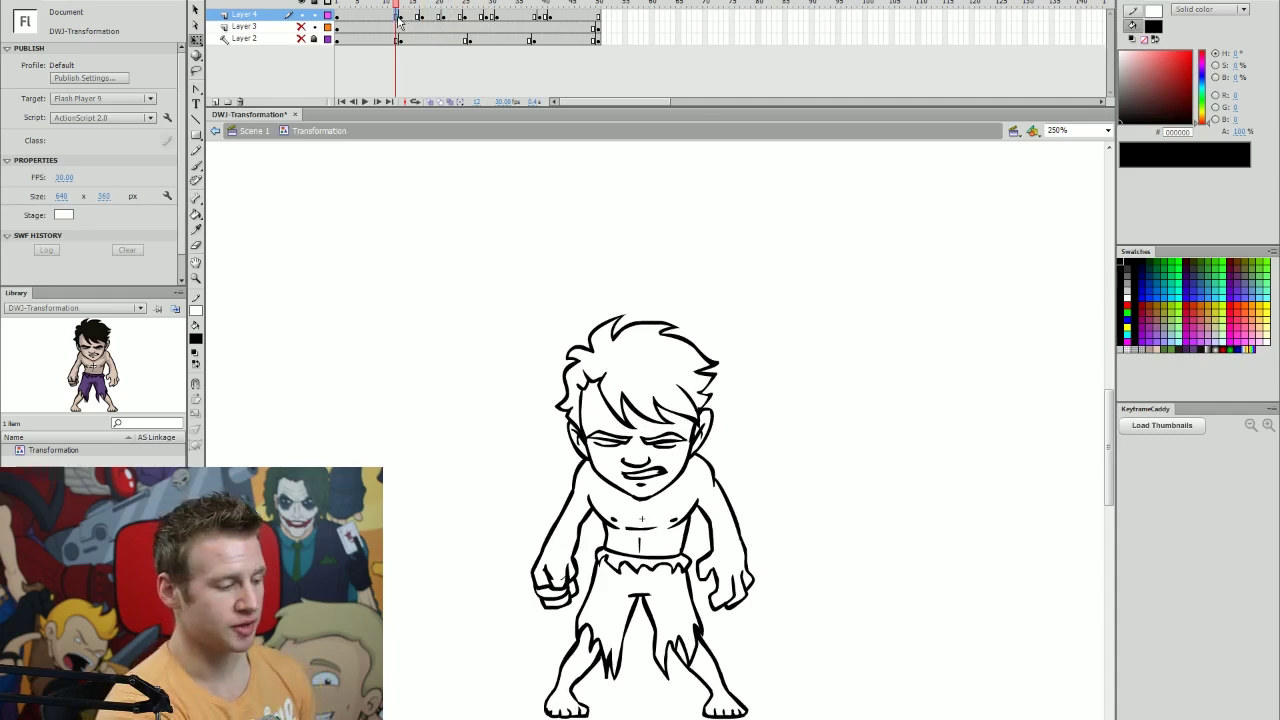
pyautogui.click(399, 18)
pyautogui.press('Delete')
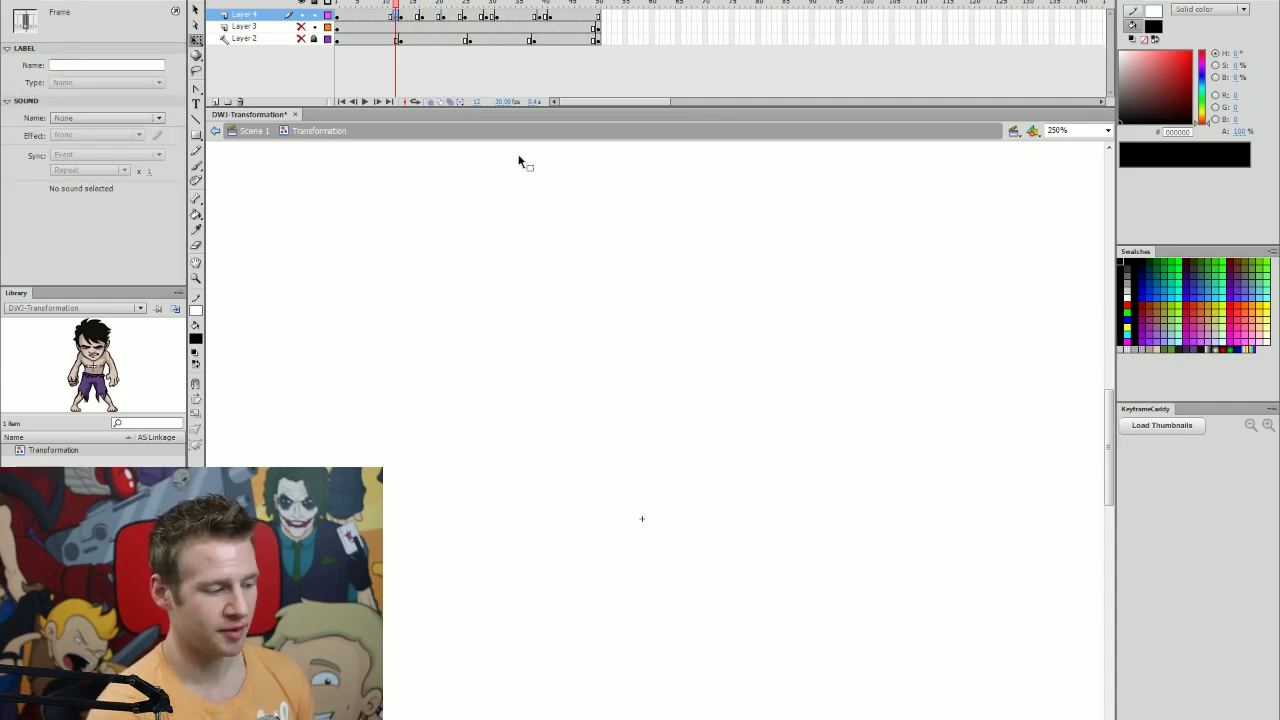
pyautogui.click(429, 102)
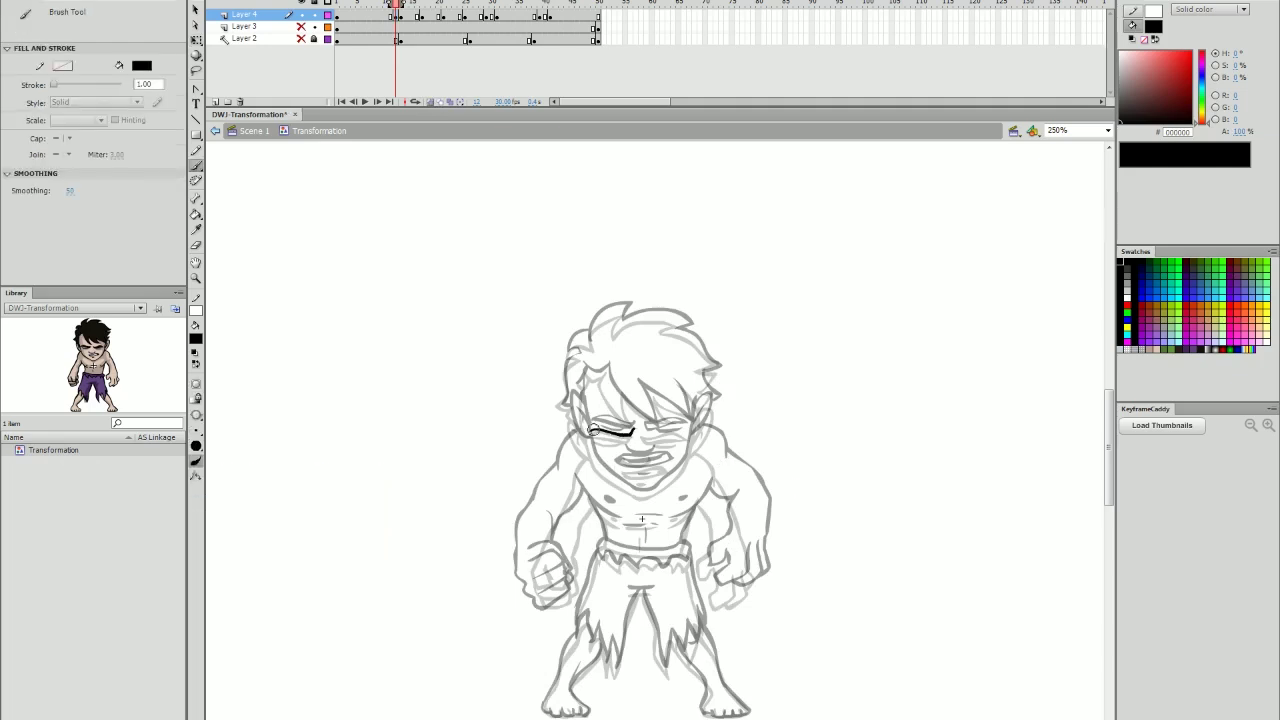
# - Ink the eyes, hair, legs and feet of the in-between on frame 12 over the onion-skinned neighbouring drawings
pyautogui.moveTo(592, 430); pyautogui.dragTo(632, 430)
pyautogui.moveTo(608, 366); pyautogui.dragTo(654, 426)
pyautogui.moveTo(646, 386); pyautogui.dragTo(692, 422)
pyautogui.moveTo(681, 385); pyautogui.dragTo(693, 422)
pyautogui.moveTo(687, 432)
pyautogui.mouseDown()
pyautogui.moveTo(648, 436)
pyautogui.moveTo(687, 432)
pyautogui.mouseUp()
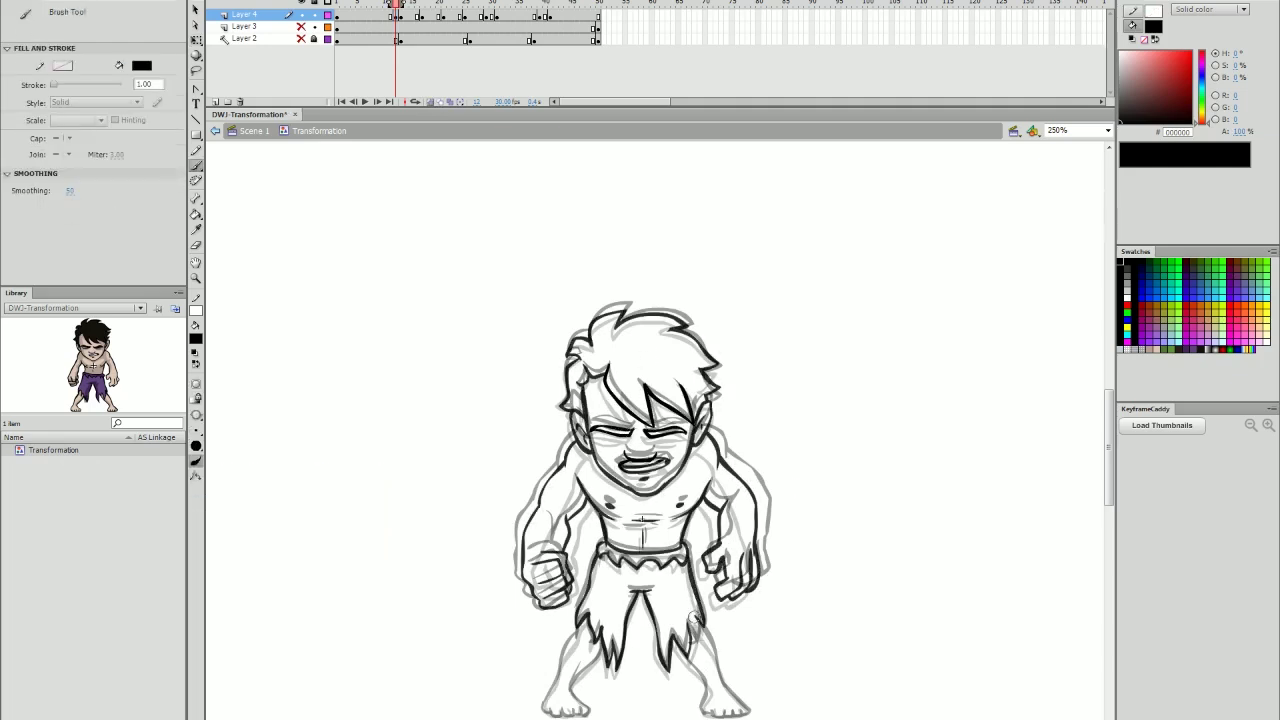
pyautogui.moveTo(681, 652); pyautogui.dragTo(710, 700)
pyautogui.moveTo(704, 630); pyautogui.dragTo(737, 697)
pyautogui.moveTo(582, 624); pyautogui.dragTo(550, 694)
pyautogui.moveTo(603, 644); pyautogui.dragTo(576, 690)
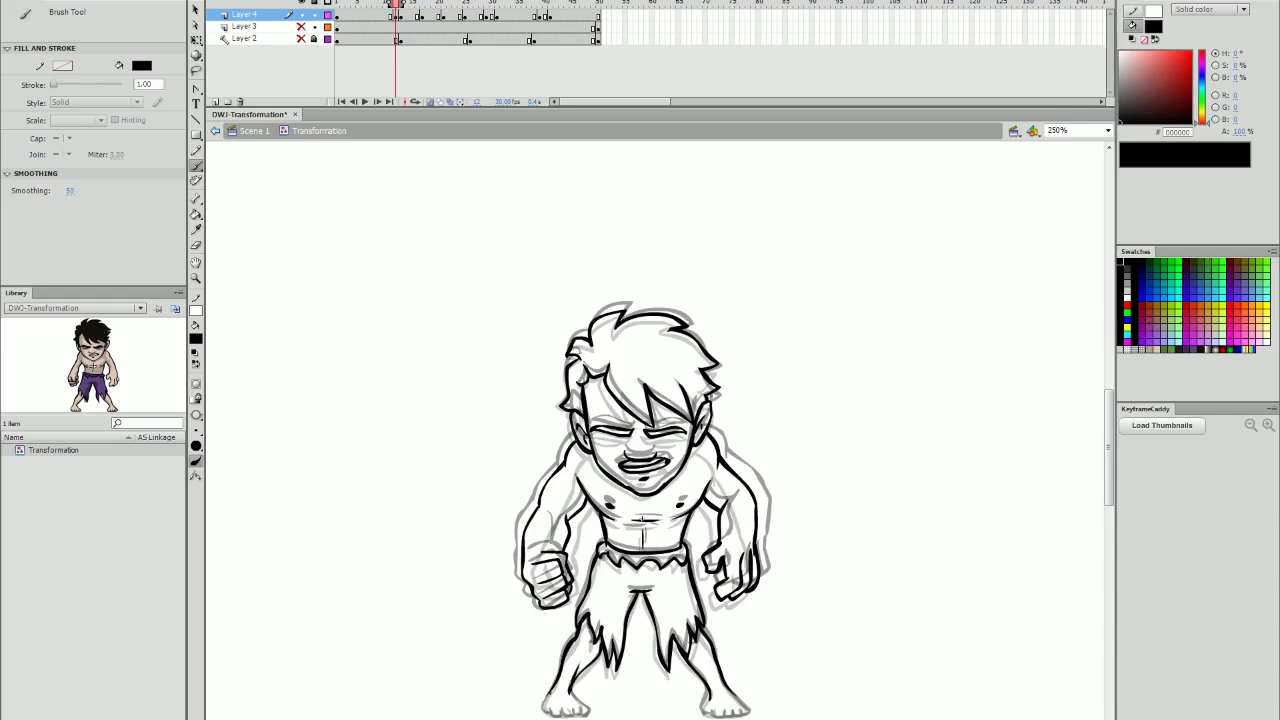
pyautogui.moveTo(730, 690); pyautogui.dragTo(748, 711)
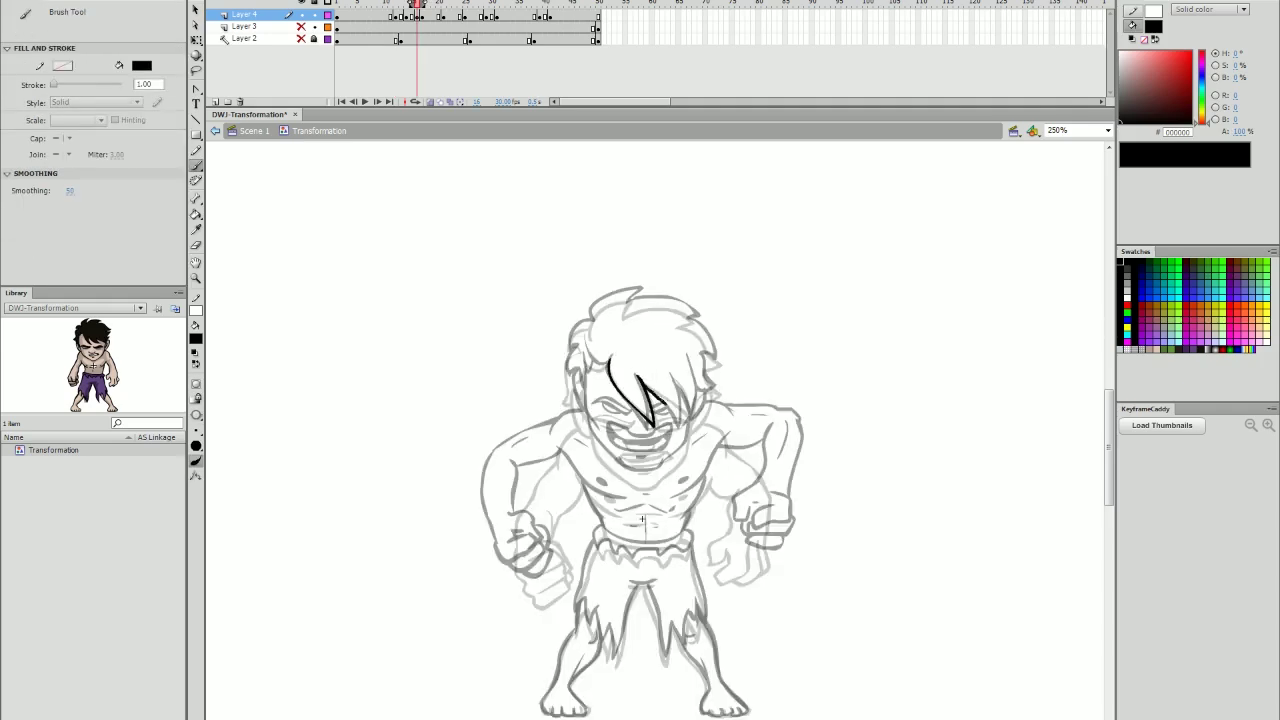
# - Ink the in-between on frame 16, covering the fringe, scowling eyes, open mouth, lower legs and feet
pyautogui.moveTo(638, 376); pyautogui.dragTo(685, 423)
pyautogui.moveTo(671, 373); pyautogui.dragTo(685, 423)
pyautogui.moveTo(590, 412); pyautogui.dragTo(631, 420)
pyautogui.moveTo(601, 406); pyautogui.dragTo(673, 437)
pyautogui.moveTo(618, 443); pyautogui.dragTo(668, 442)
pyautogui.moveTo(652, 420); pyautogui.dragTo(675, 410)
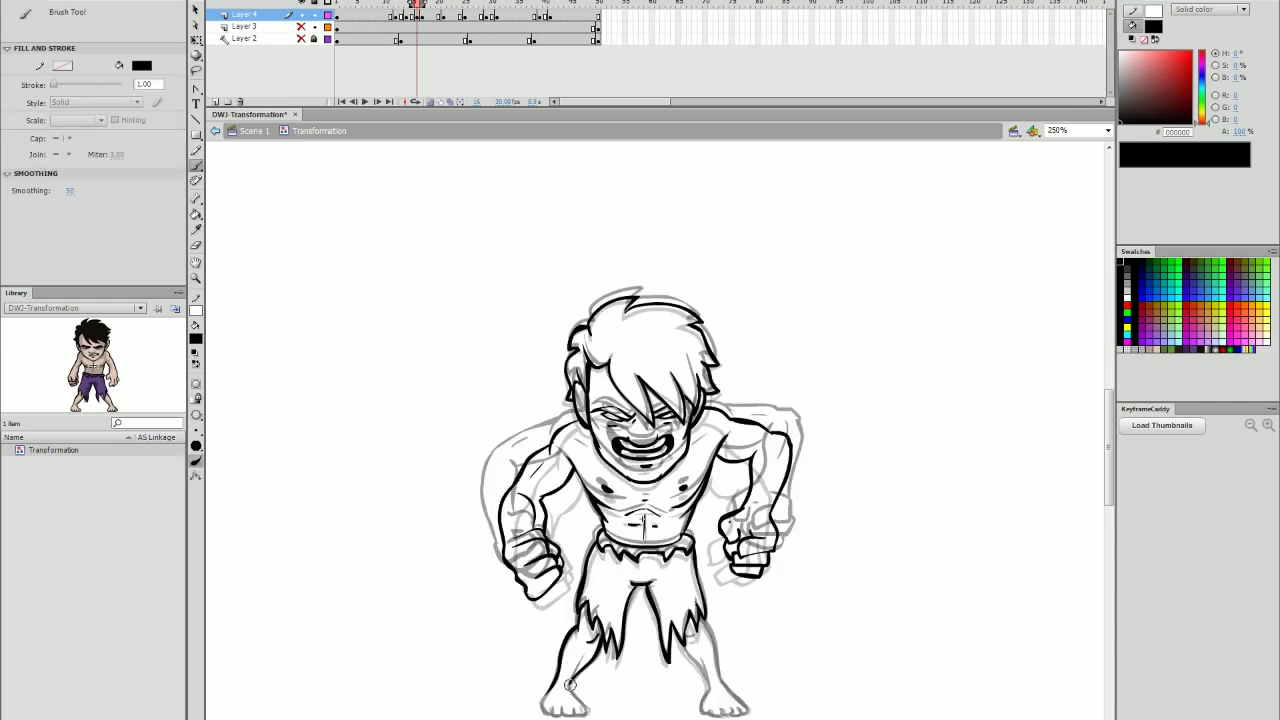
pyautogui.moveTo(581, 660); pyautogui.dragTo(568, 690)
pyautogui.moveTo(568, 690); pyautogui.dragTo(587, 713)
pyautogui.moveTo(546, 692); pyautogui.dragTo(543, 710)
pyautogui.moveTo(704, 642); pyautogui.dragTo(688, 698)
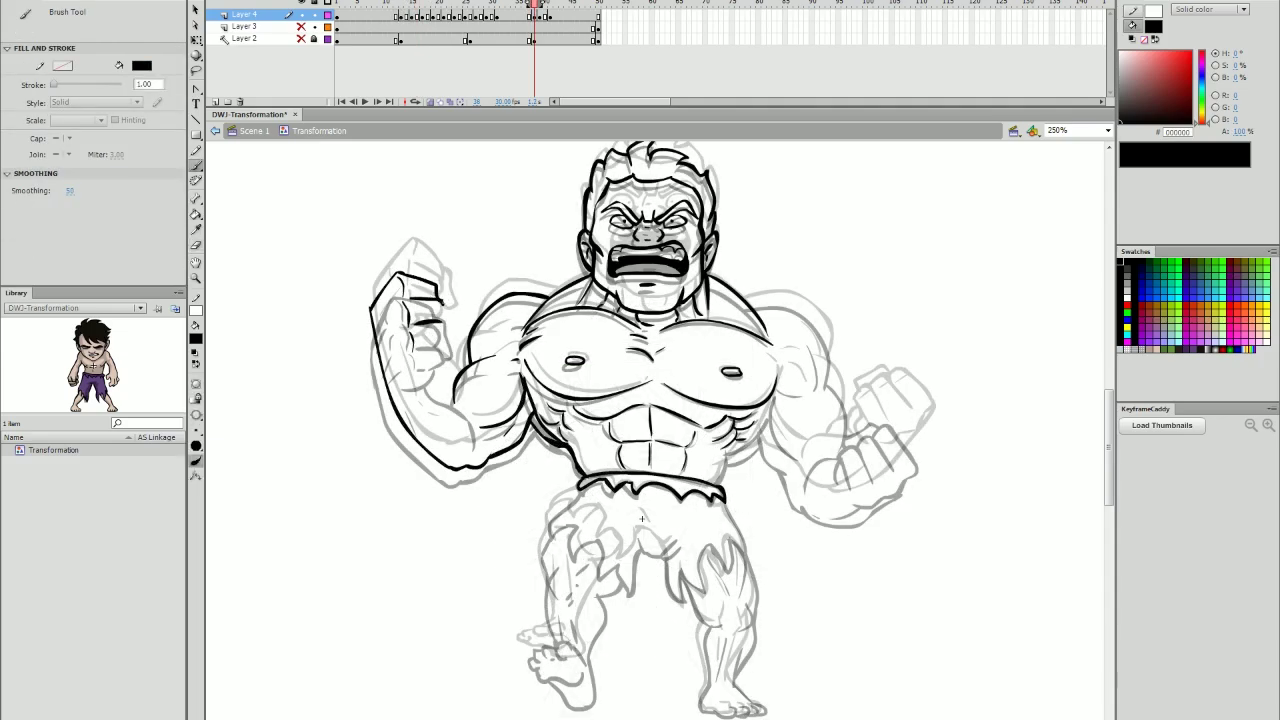
# - Ink the raised fist and wrist of the muscular in-between on frame 38 of Layer 4
pyautogui.moveTo(444, 302); pyautogui.dragTo(412, 370)
pyautogui.moveTo(446, 338); pyautogui.dragTo(430, 354)
pyautogui.moveTo(372, 276); pyautogui.dragTo(398, 320)
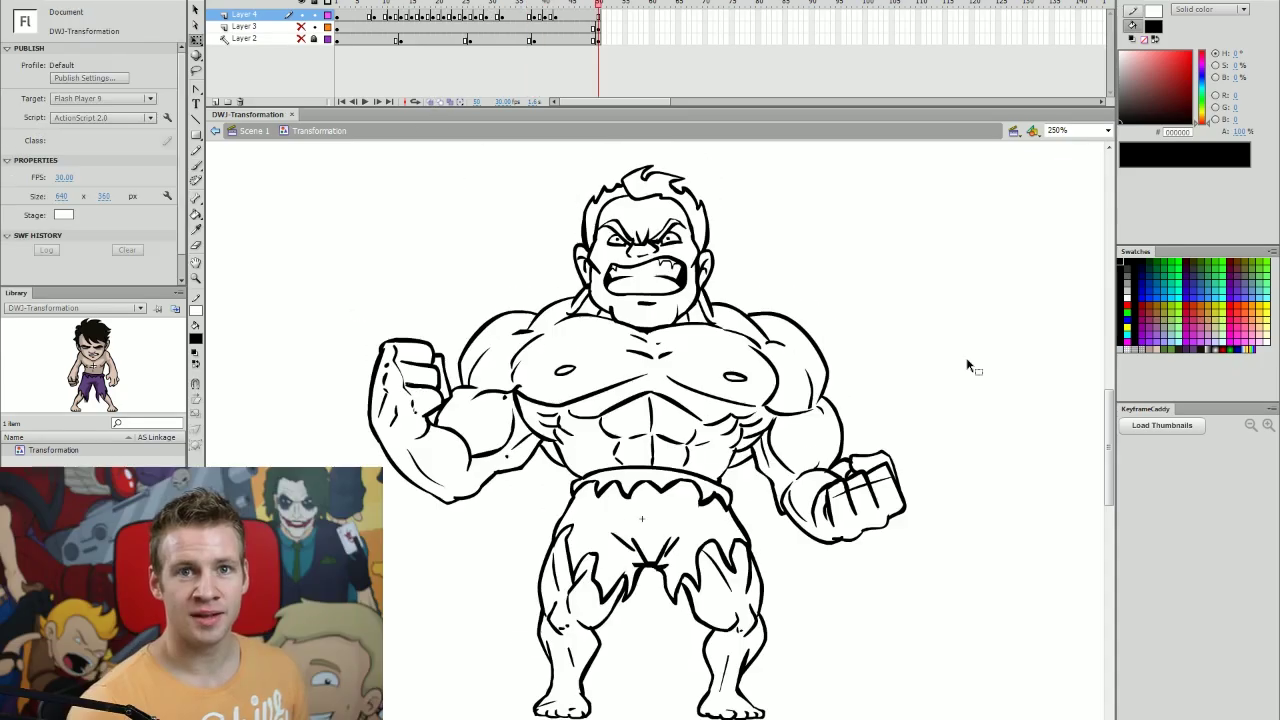
# - Play the finished line art from the first frame and step back through its frames to check the motion
pyautogui.click(338, 5)
pyautogui.press('Return')
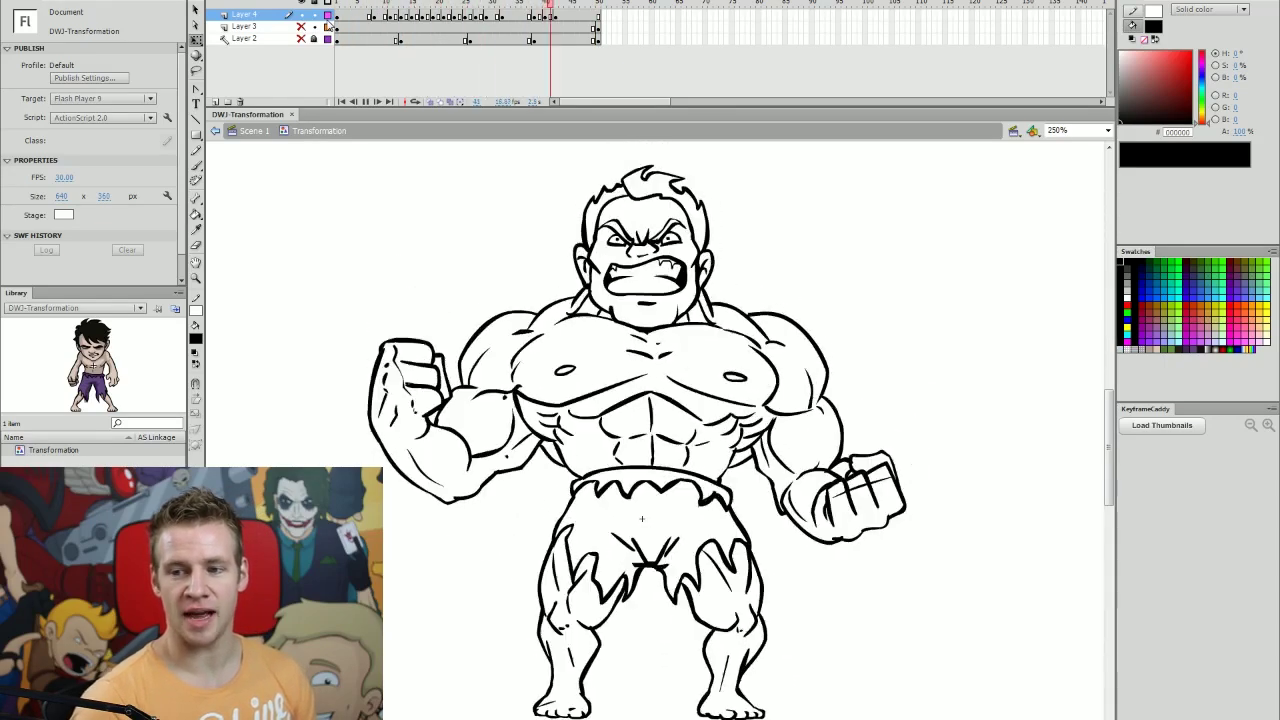
pyautogui.press(',')
pyautogui.press(',')
pyautogui.press(',')
pyautogui.press(',')
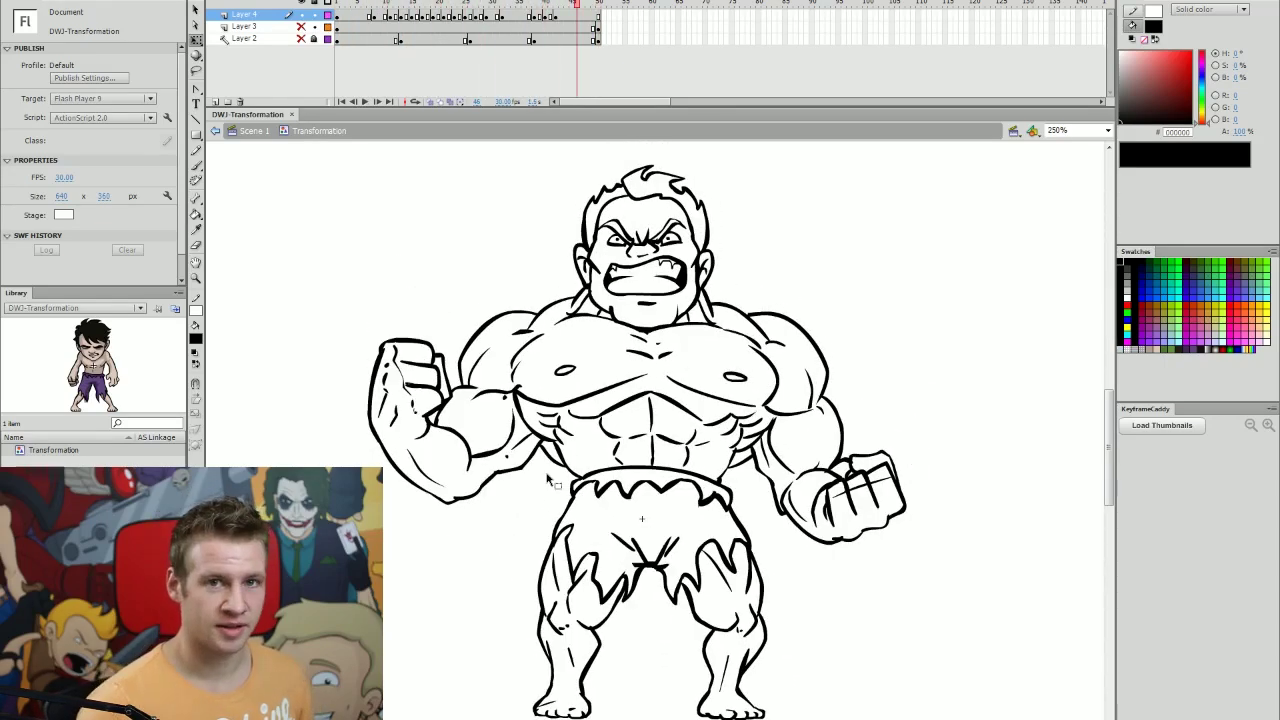
# - Show Layer 3, scale down its coloured small character near the start and place it up beside the line art
pyautogui.moveTo(356, 8); pyautogui.dragTo(347, 6)
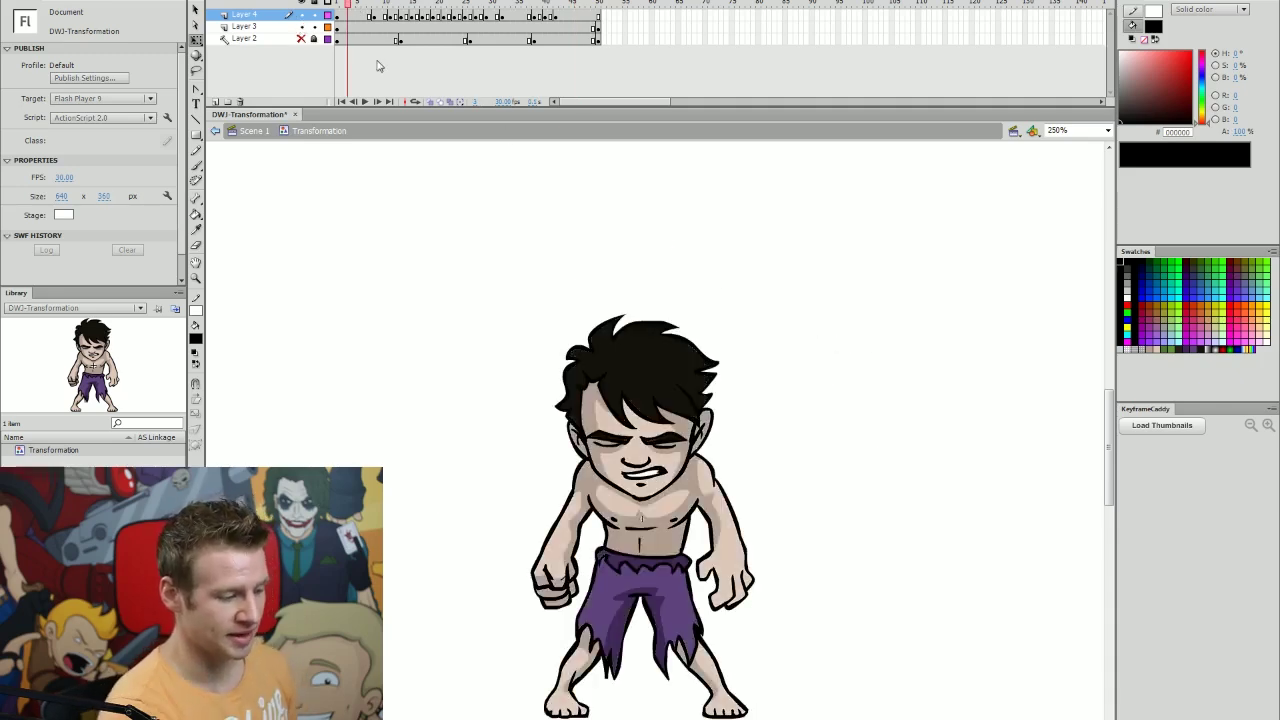
pyautogui.click(342, 27)
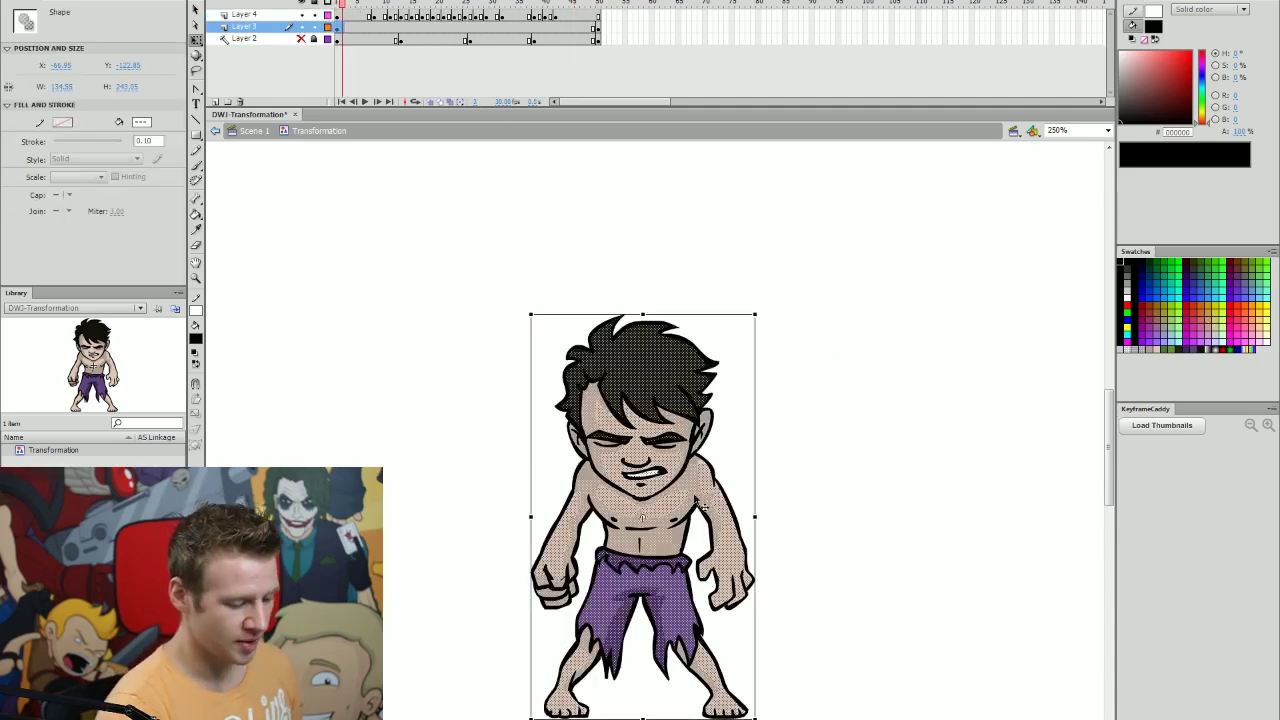
pyautogui.moveTo(724, 500); pyautogui.dragTo(430, 418)
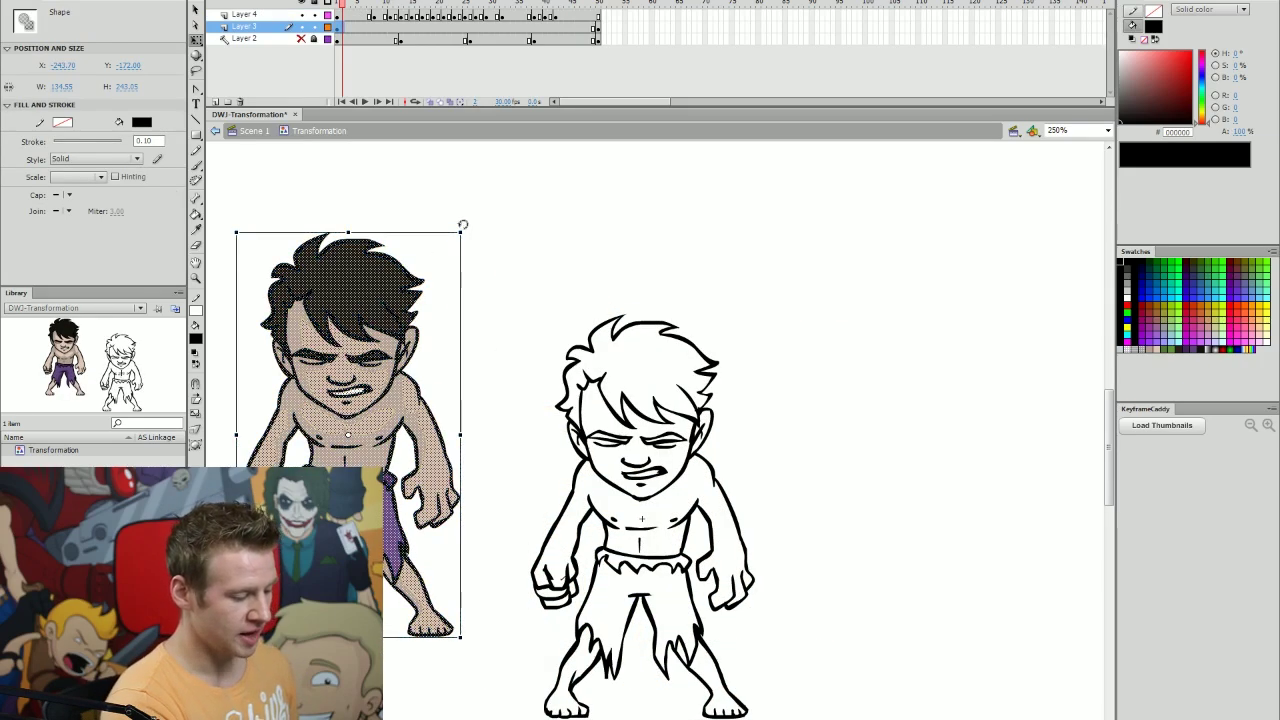
pyautogui.moveTo(461, 231); pyautogui.dragTo(393, 353)
pyautogui.moveTo(360, 436); pyautogui.dragTo(380, 252)
# - Shrink the reference character on frame 50 of Layer 3, place it beside the line art and return to frame 1
pyautogui.click(598, 28)
pyautogui.click(690, 203)
pyautogui.moveTo(906, 172); pyautogui.dragTo(654, 430)
pyautogui.moveTo(546, 545); pyautogui.dragTo(402, 272)
pyautogui.press('Return')
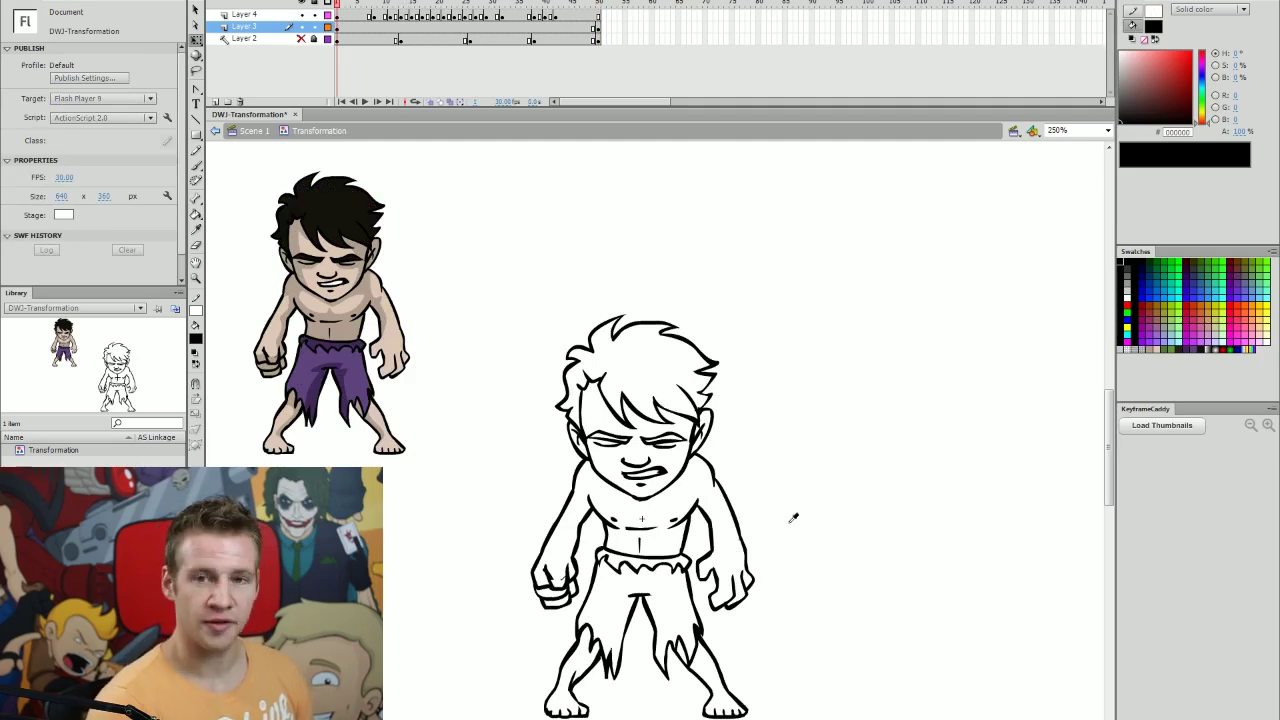
# - Sample the dark hair colour from the reference, fill the hair on frame 1 and advance to frame 8
pyautogui.press('i')
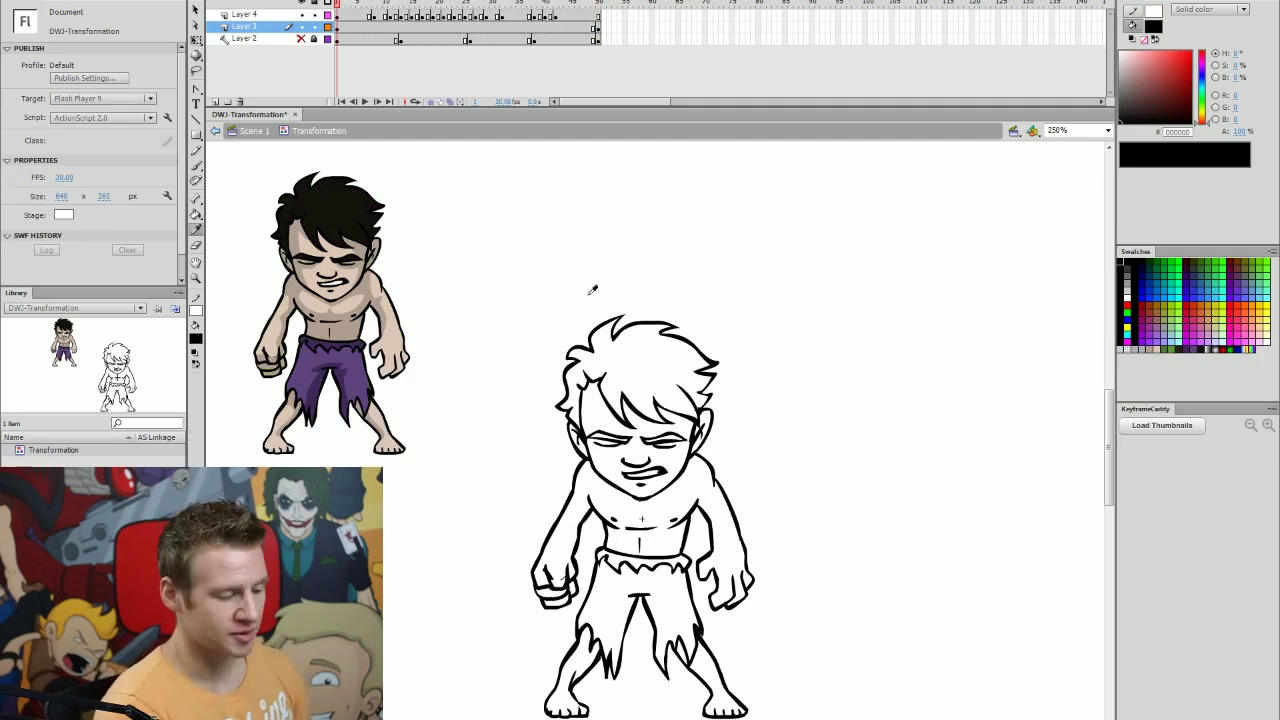
pyautogui.click(337, 208)
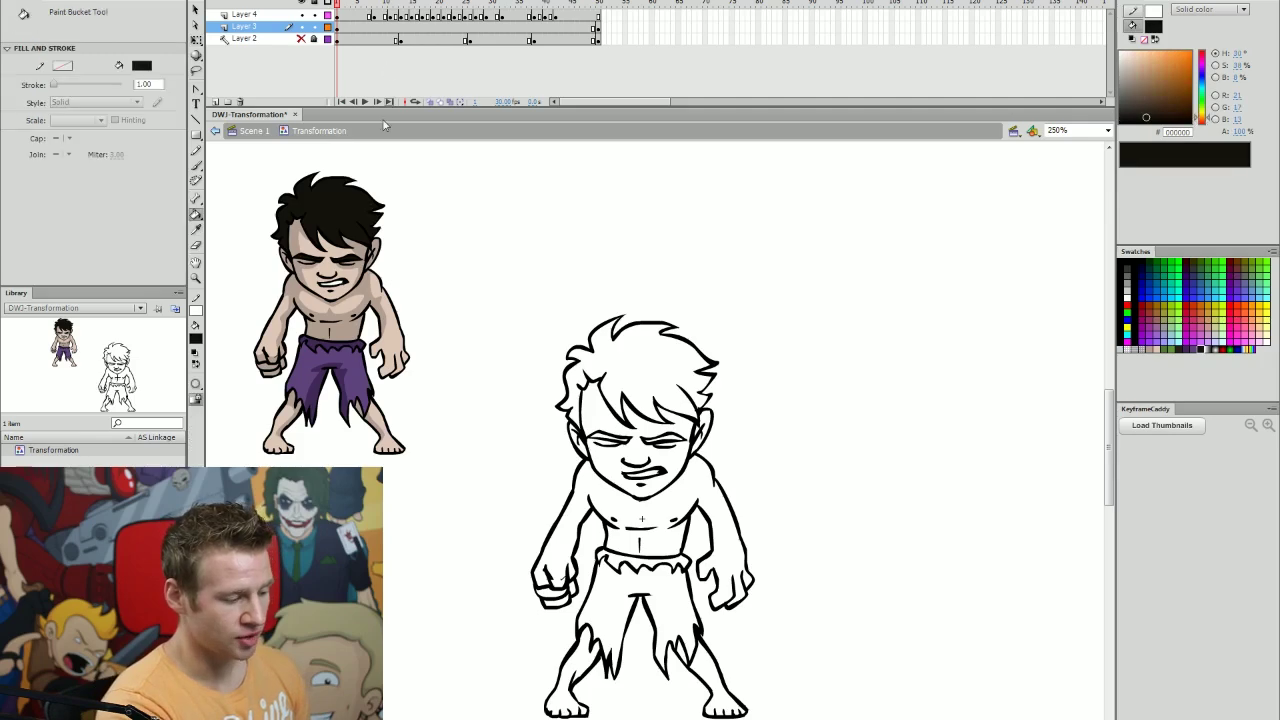
pyautogui.click(660, 362)
pyautogui.press('.')
pyautogui.press('.')
pyautogui.press('.')
pyautogui.press('.')
pyautogui.press('.')
pyautogui.press('.')
pyautogui.press('b')
pyautogui.press('.')
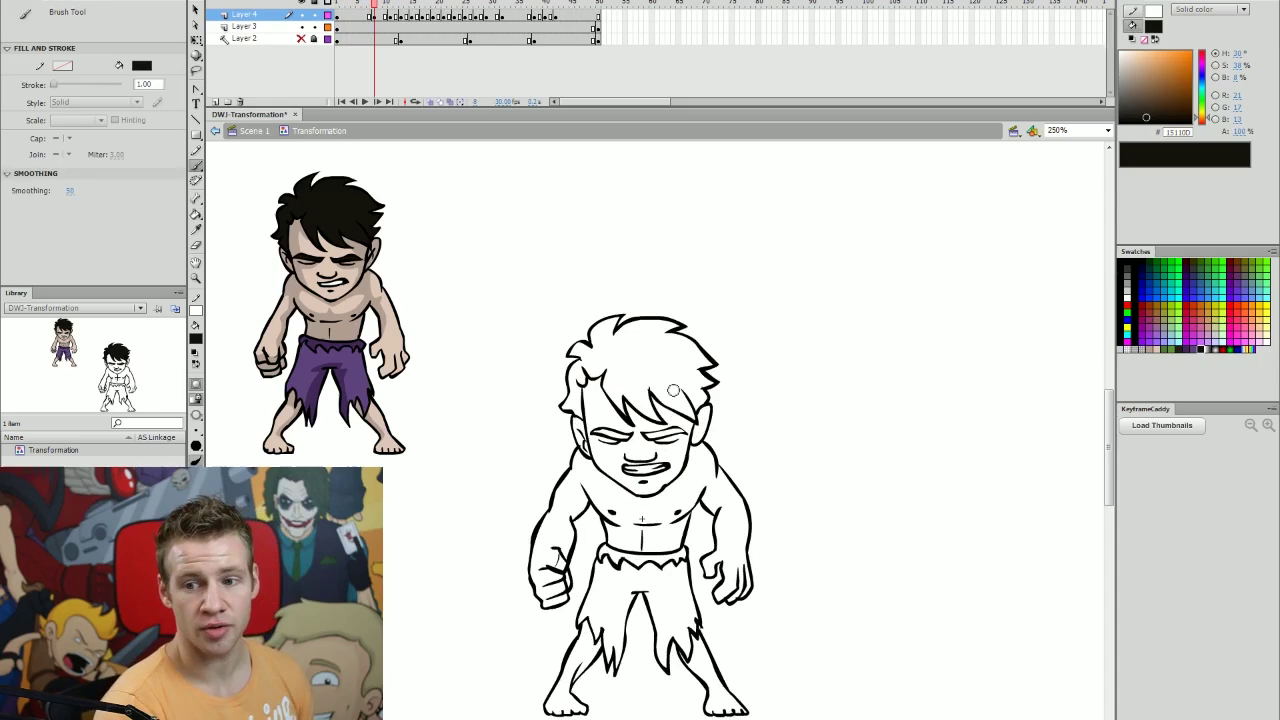
# - Try to fill the unclosed hair area on frame 8 with the sampled dark colour, and undo the fill
pyautogui.press('k')
pyautogui.click(640, 355)
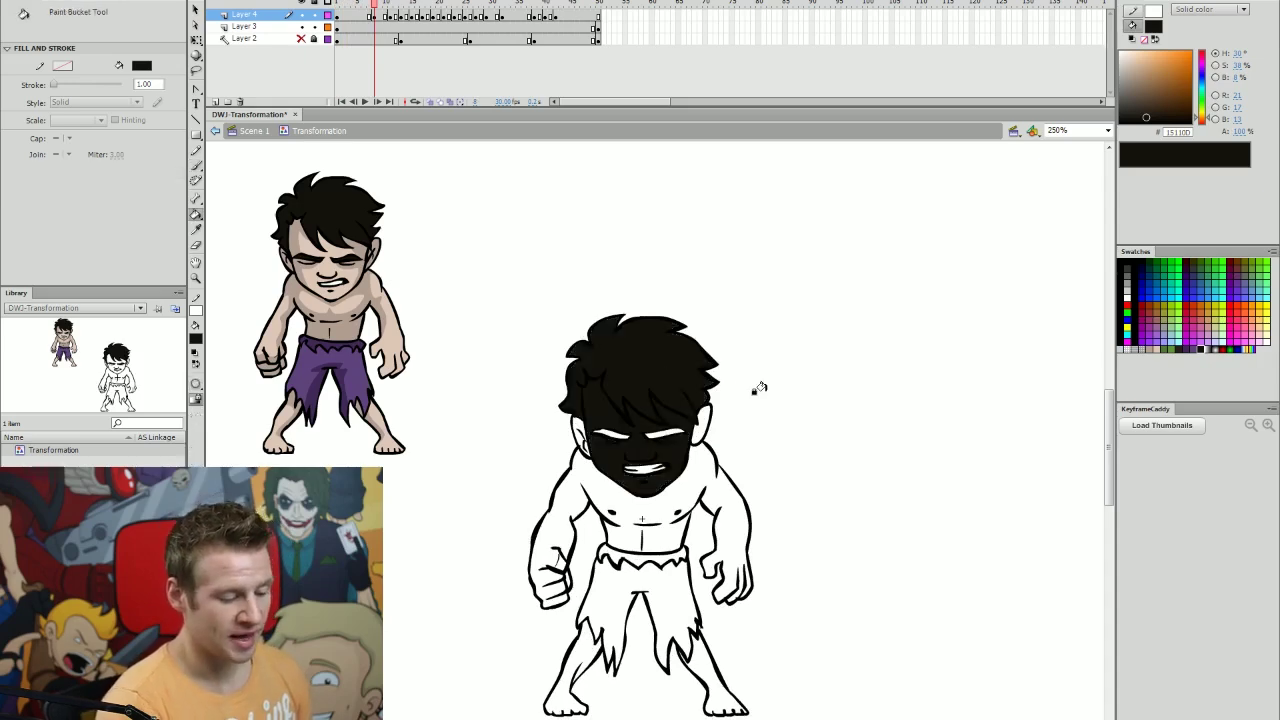
pyautogui.hotkey('ctrl', 'z')
# - Close the gaps in the frame 8 hair with brush strokes and fill its sections with the dark hair colour
pyautogui.press('b')
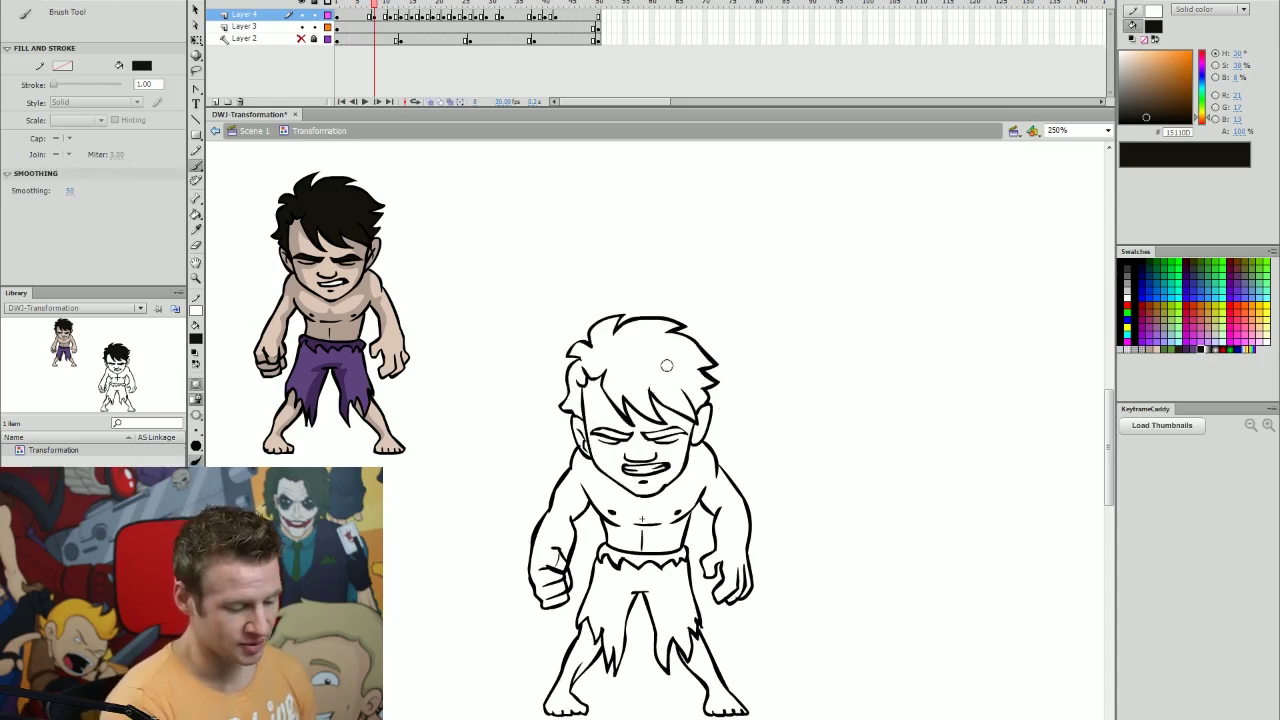
pyautogui.moveTo(582, 350)
pyautogui.mouseDown()
pyautogui.moveTo(603, 368)
pyautogui.moveTo(642, 355)
pyautogui.mouseUp()
pyautogui.press('k')
pyautogui.click(648, 336)
pyautogui.press('b')
pyautogui.press('k')
pyautogui.click(631, 378)
pyautogui.press('b')
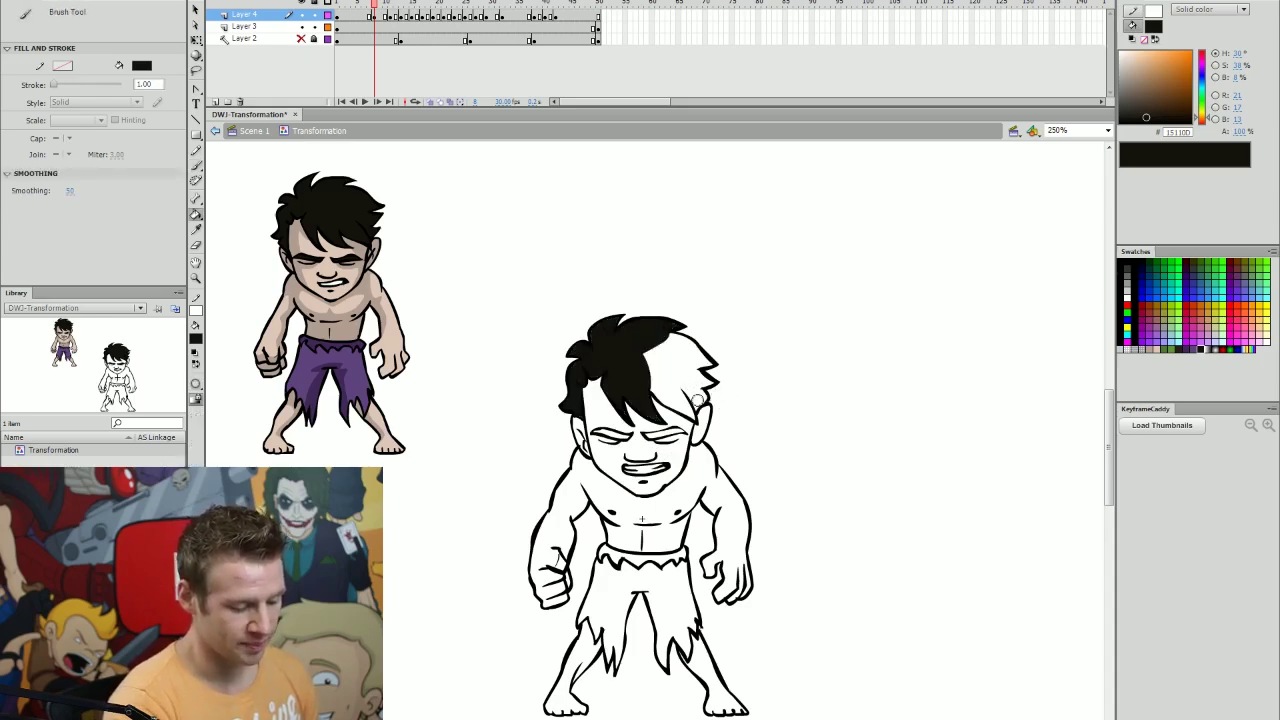
pyautogui.press('k')
pyautogui.click(692, 383)
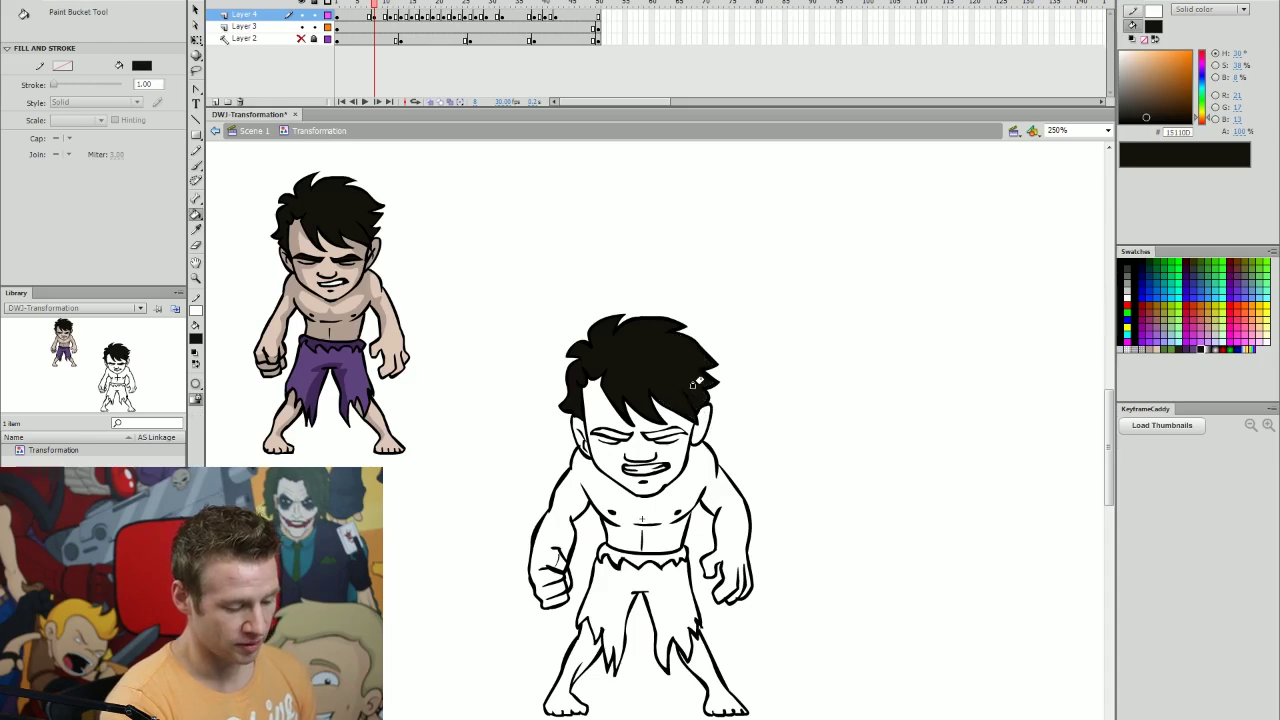
# - Fill both eyebrows on frame 8 with the dark hair colour and advance to frame 10
pyautogui.click(646, 434)
pyautogui.click(620, 435)
pyautogui.press('.')
pyautogui.press('.')
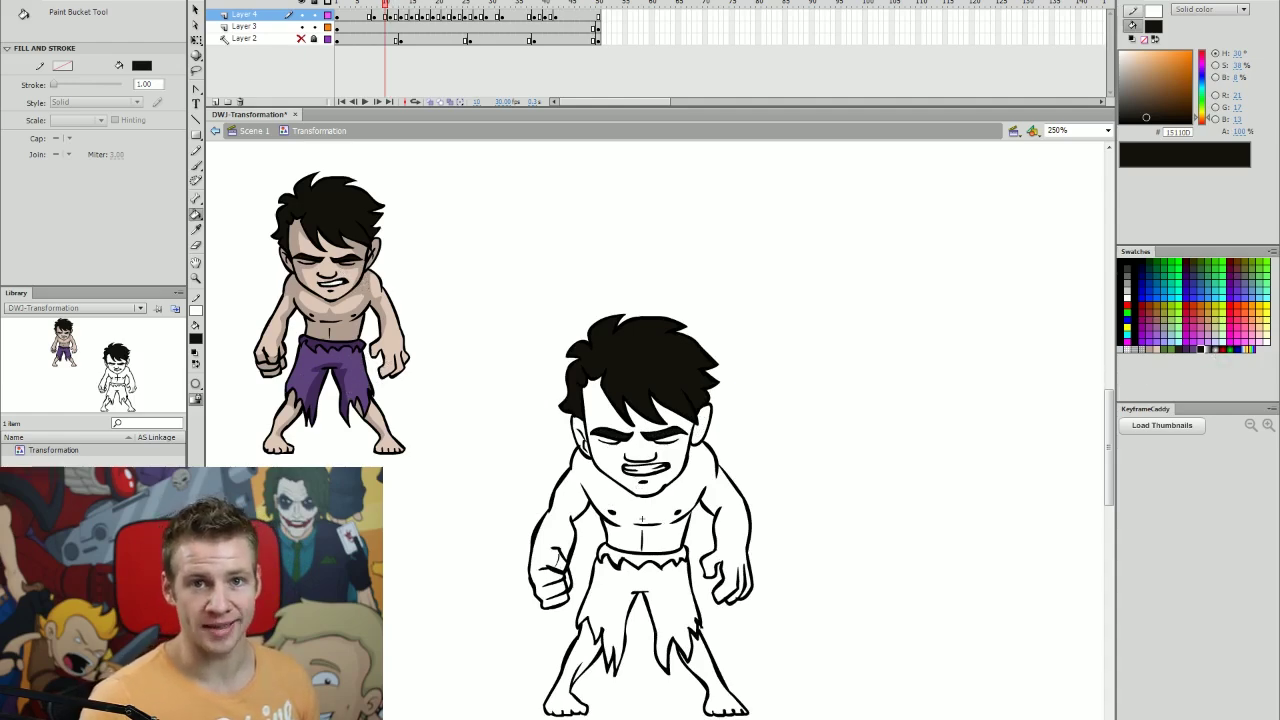
# - Step through the drawings from frame 10, and brush the shadow line along the shorts' waistband in dark purple on the frame 7 drawing
pyautogui.press('.')
pyautogui.press('.')
pyautogui.press('.')
pyautogui.press('.')
pyautogui.press('.')
pyautogui.press('.')
pyautogui.press('.')
pyautogui.press('.')
pyautogui.press('.')
pyautogui.press('.')
pyautogui.press('.')
pyautogui.press('.')
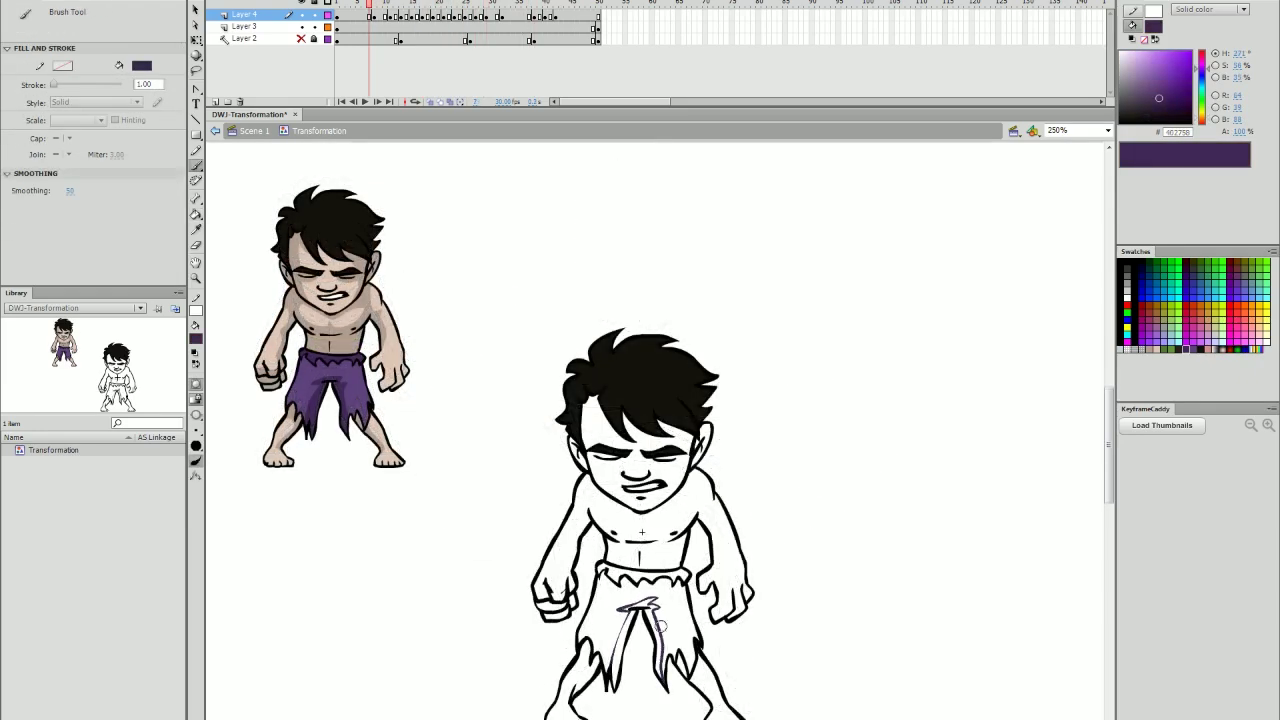
pyautogui.moveTo(598, 568); pyautogui.dragTo(688, 570)
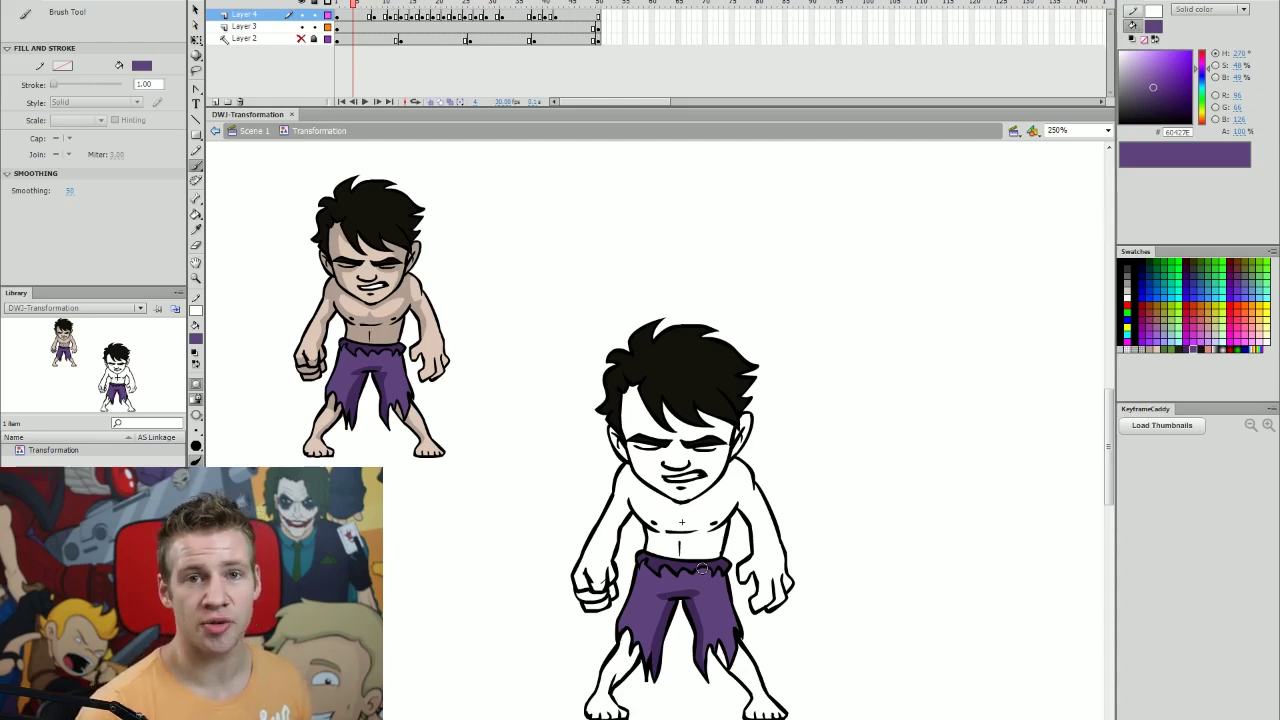
# - Add a layer above Layer 4, copy all of Layer 4's frames into it, and scrub the timeline to check the duplicate
pyautogui.click(214, 101)
pyautogui.moveTo(337, 30); pyautogui.dragTo(600, 35)
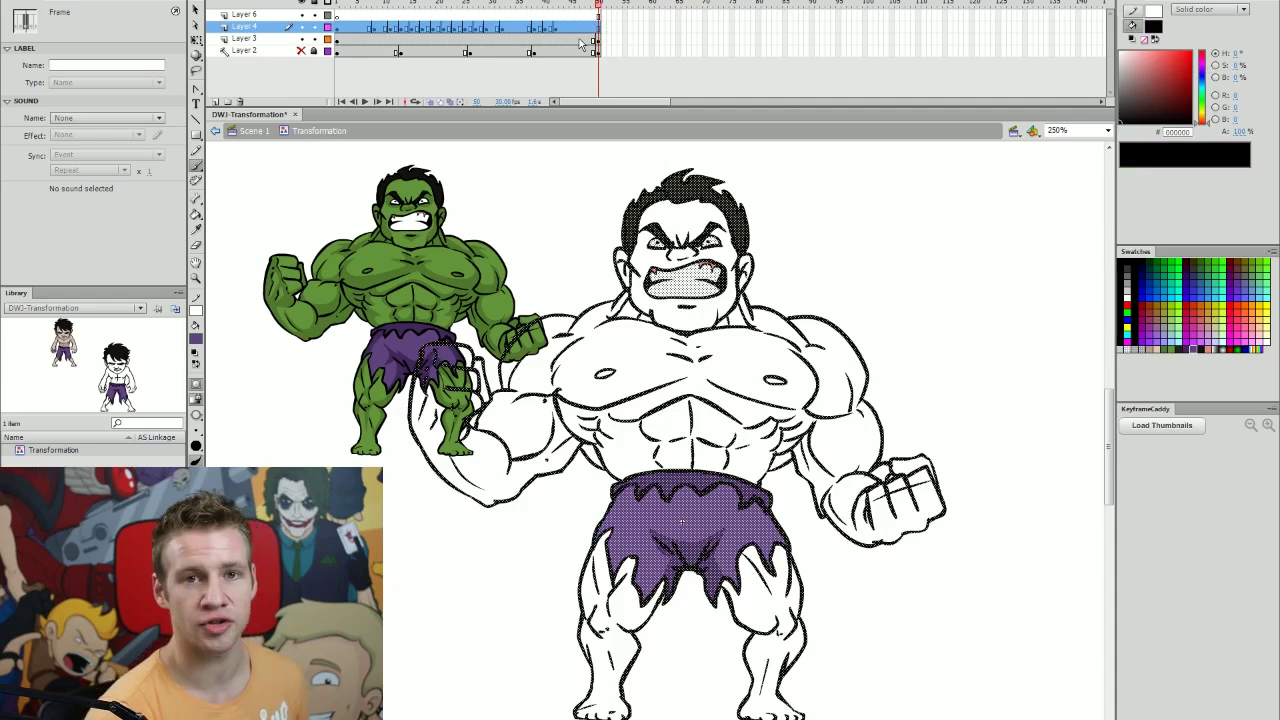
pyautogui.press('v')
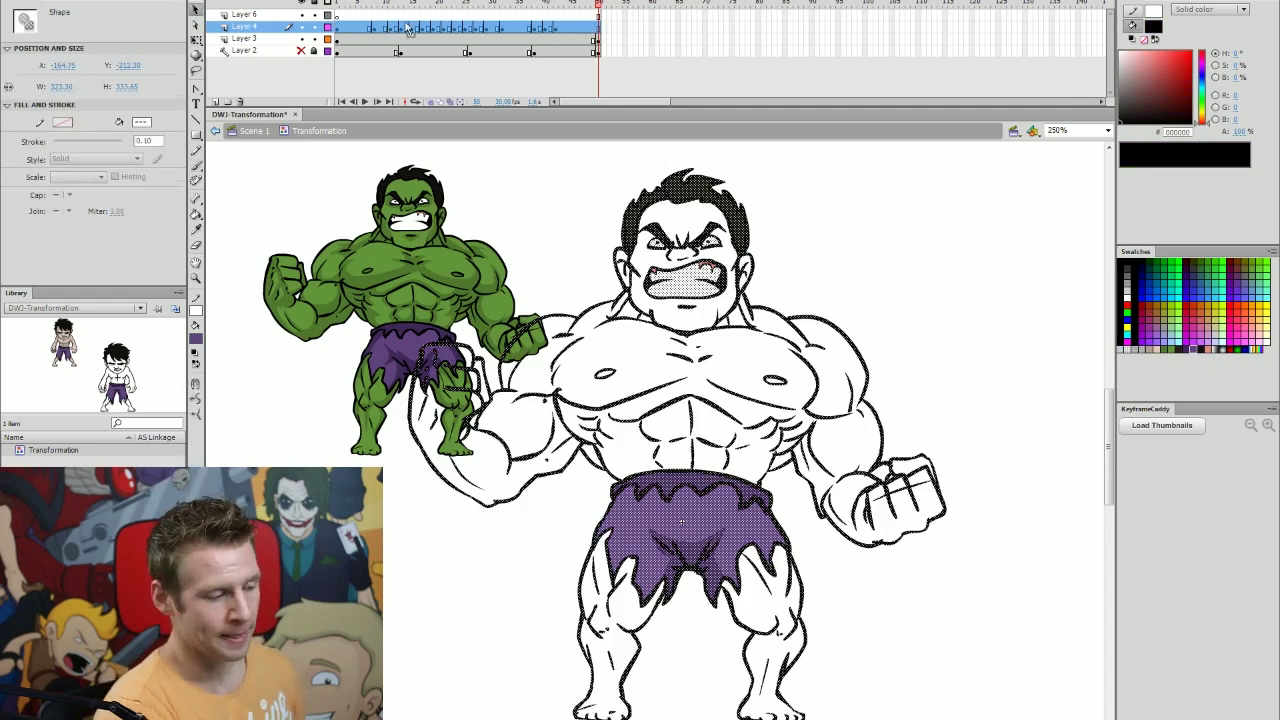
pyautogui.click(410, 18)
pyautogui.click(422, 15)
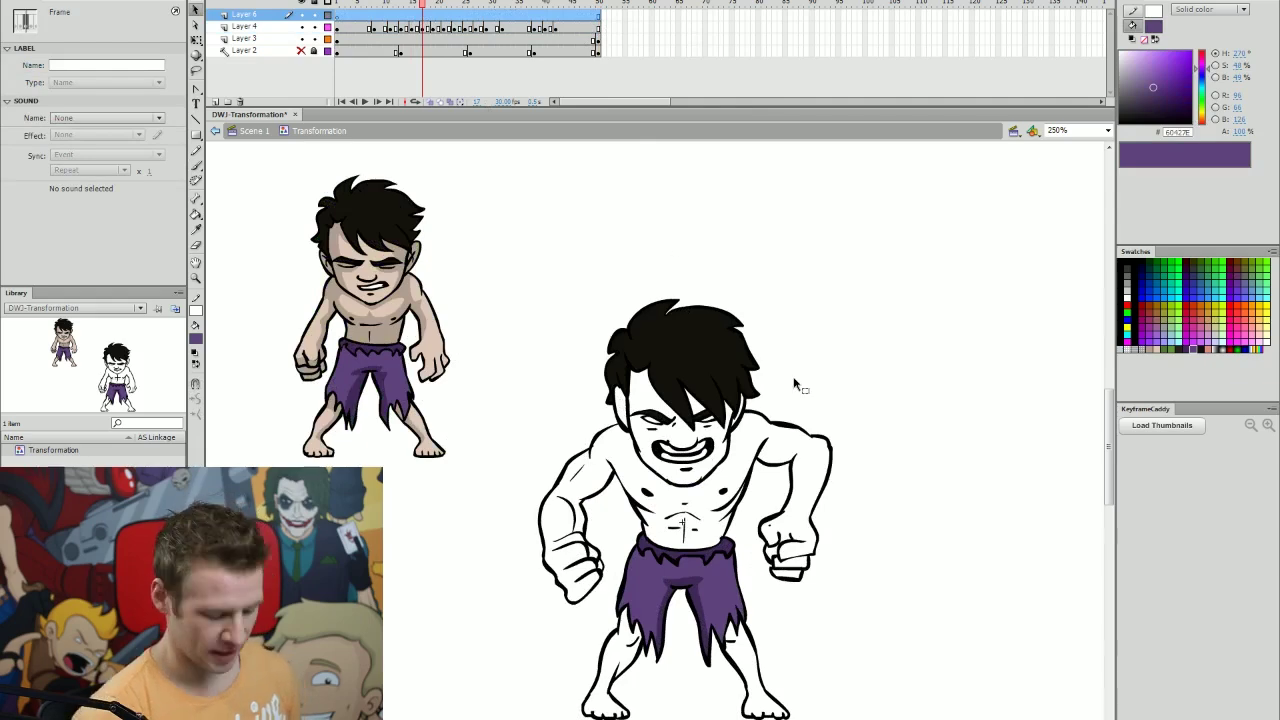
pyautogui.hotkey('ctrl', 'alt', 'v')
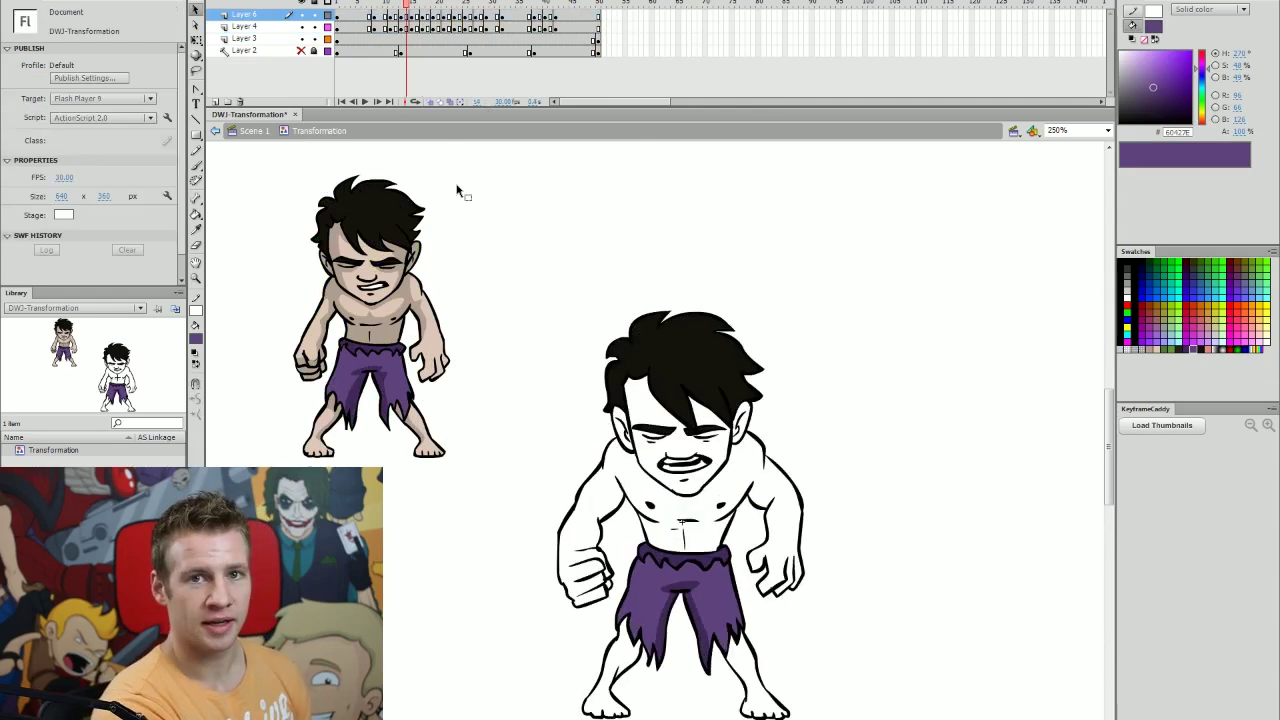
pyautogui.moveTo(411, 8); pyautogui.dragTo(489, 14)
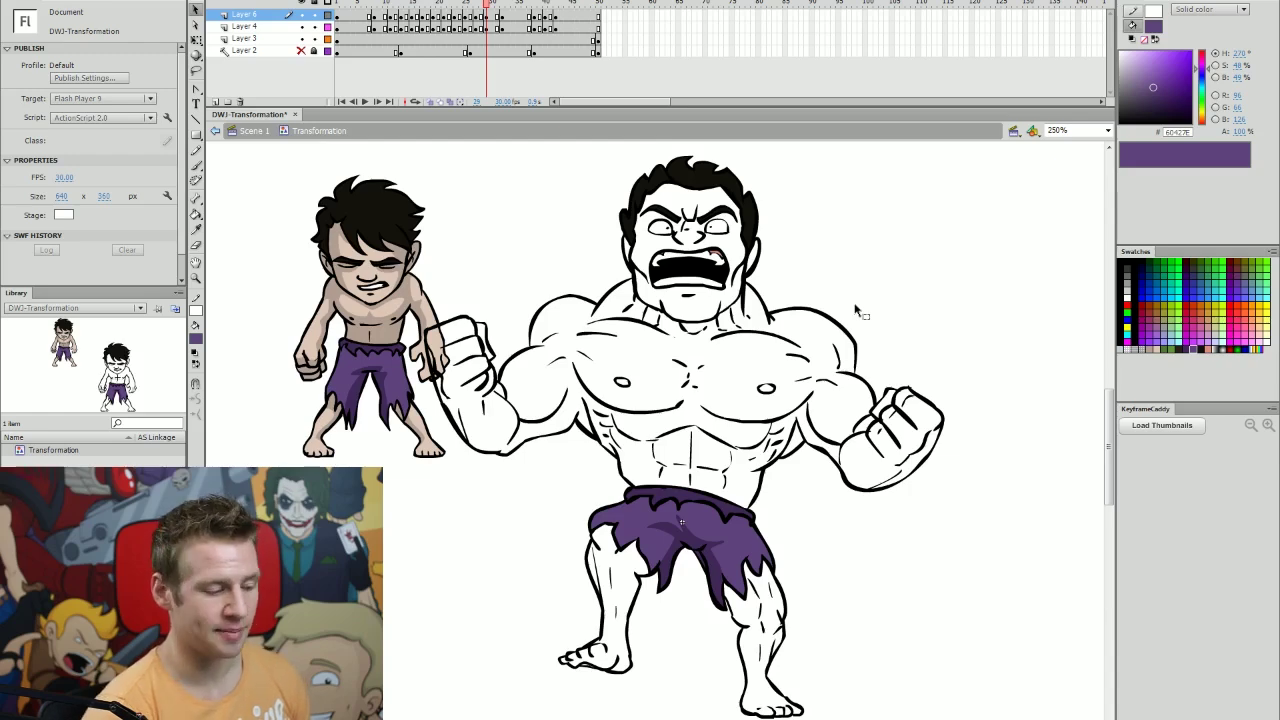
pyautogui.moveTo(385, 3); pyautogui.dragTo(369, 7)
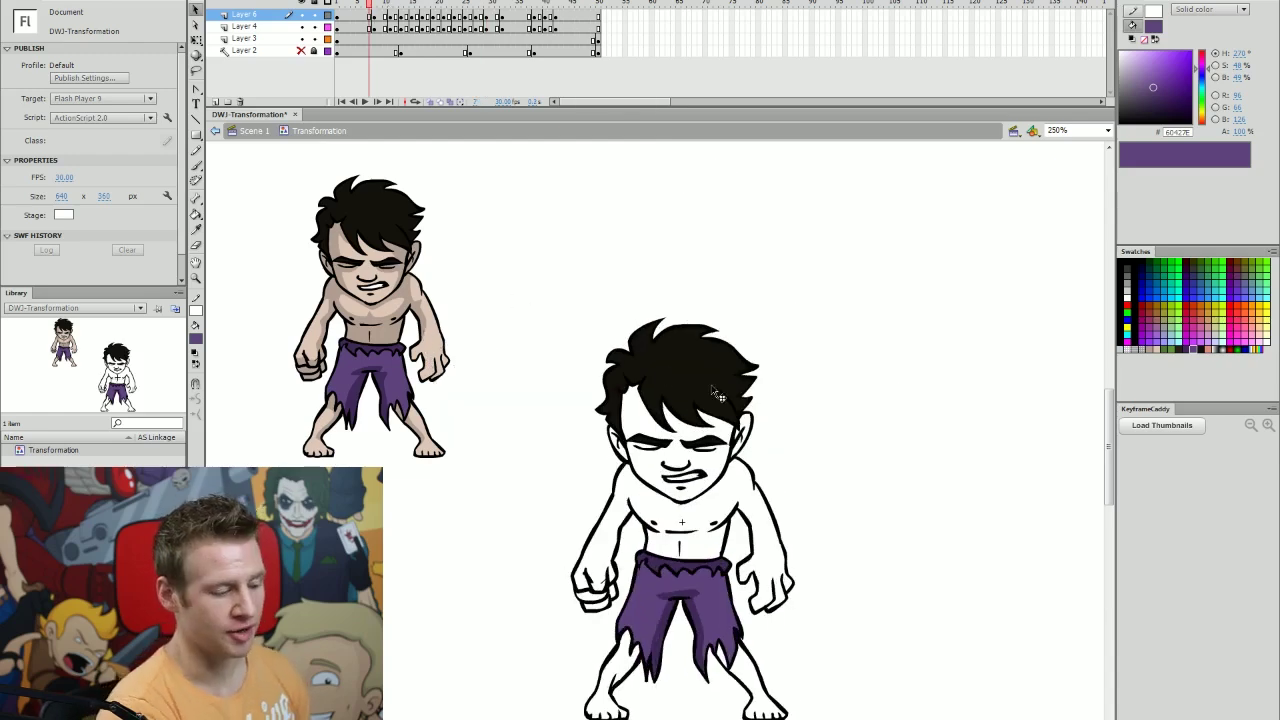
# - With the duplicate Layer 6 hidden and locked, fill all skin areas of the first drawing on Layer 4 with red FF0000
pyautogui.press(',')
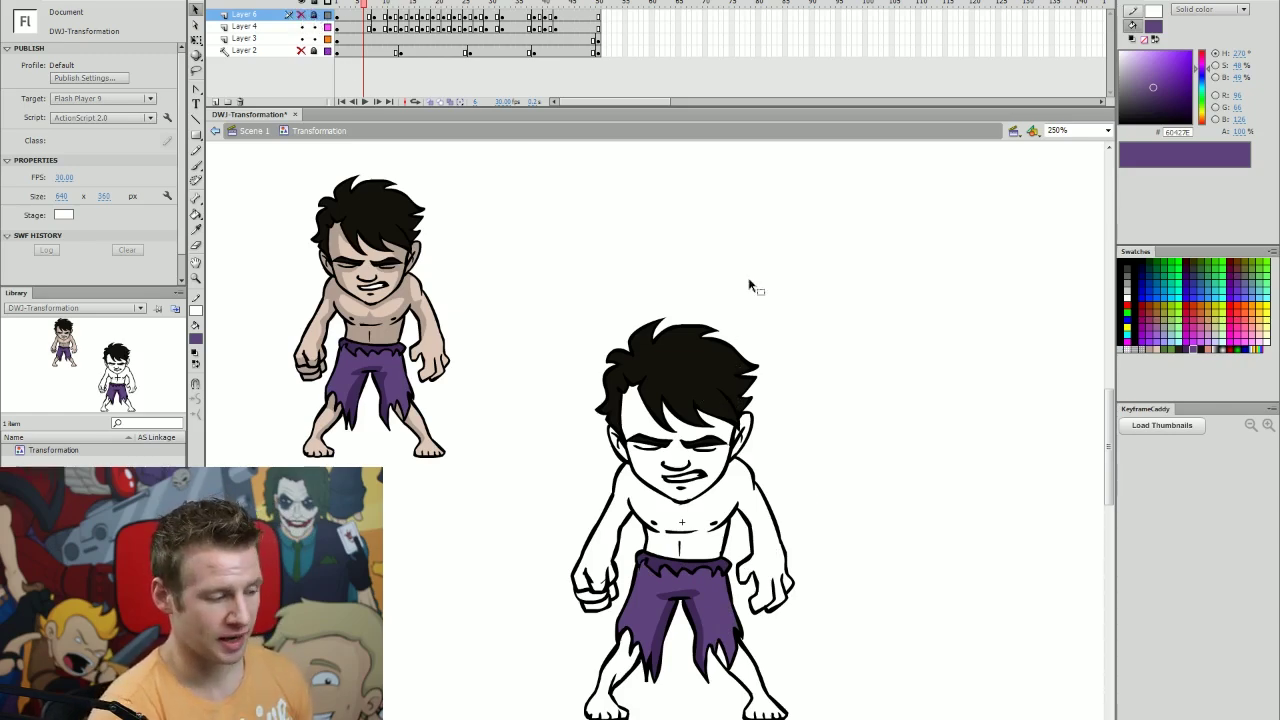
pyautogui.click(368, 27)
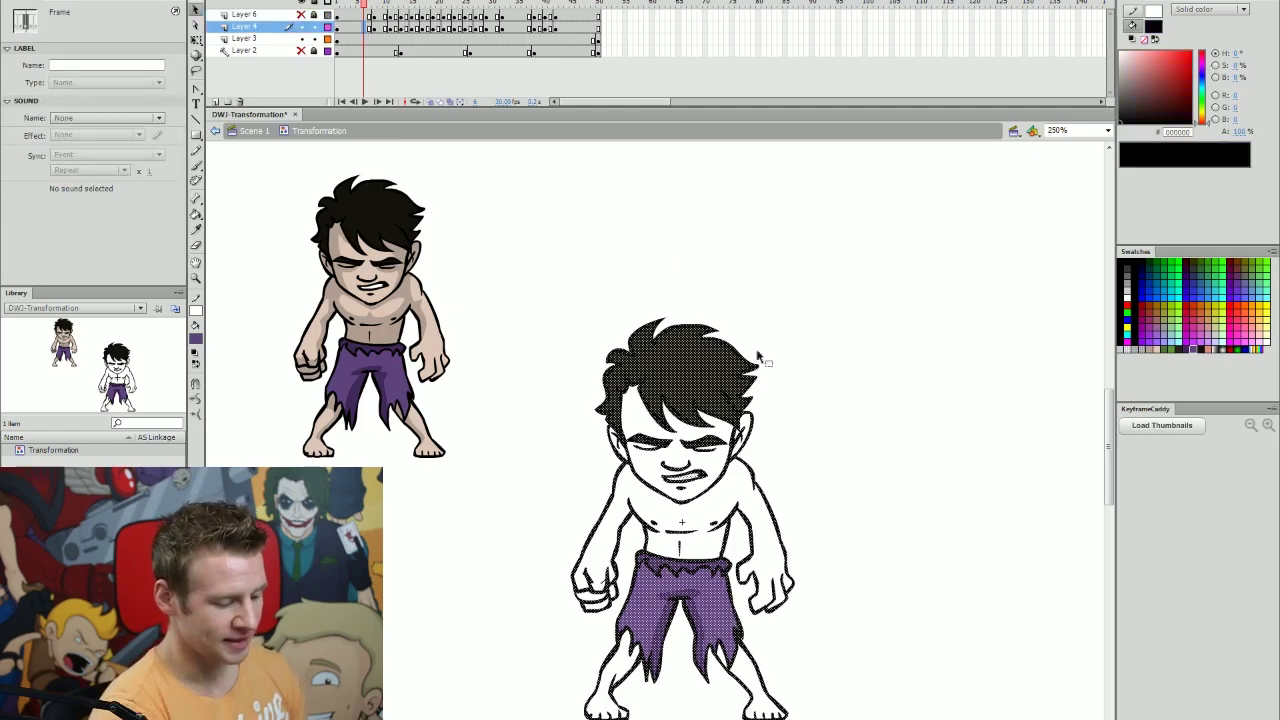
pyautogui.click(790, 360)
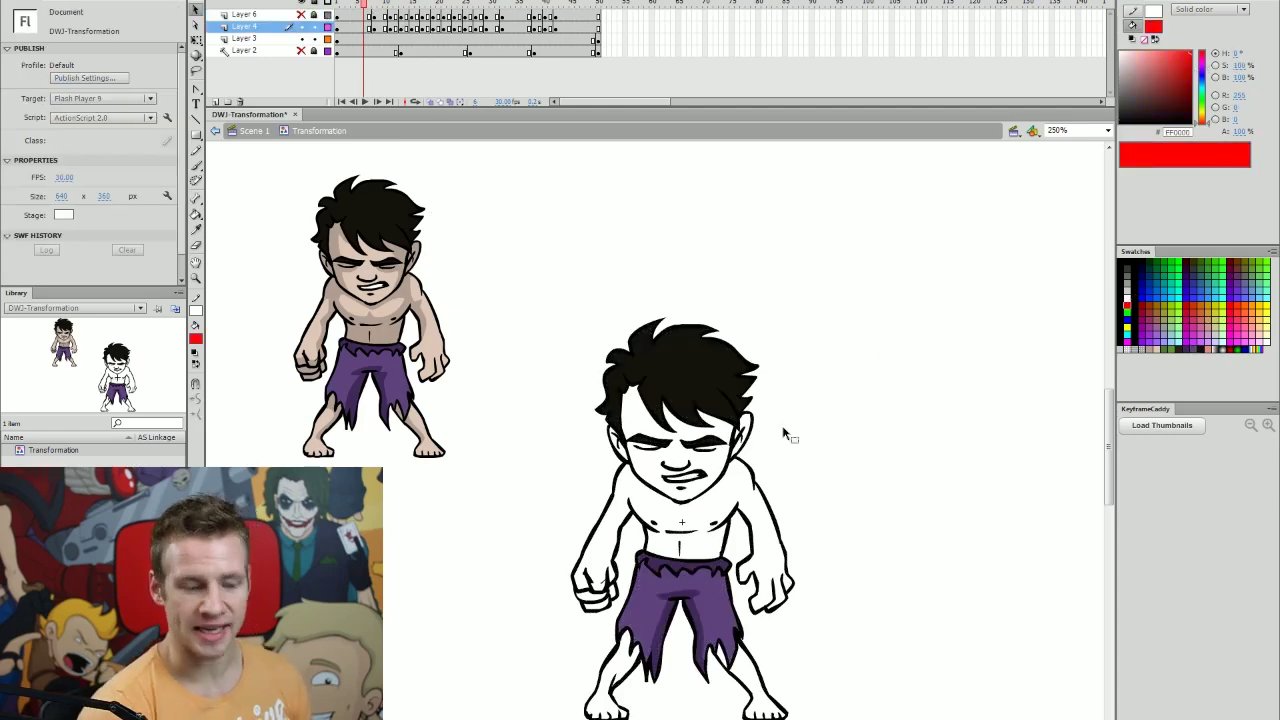
pyautogui.press('k')
pyautogui.click(730, 482)
pyautogui.click(714, 460)
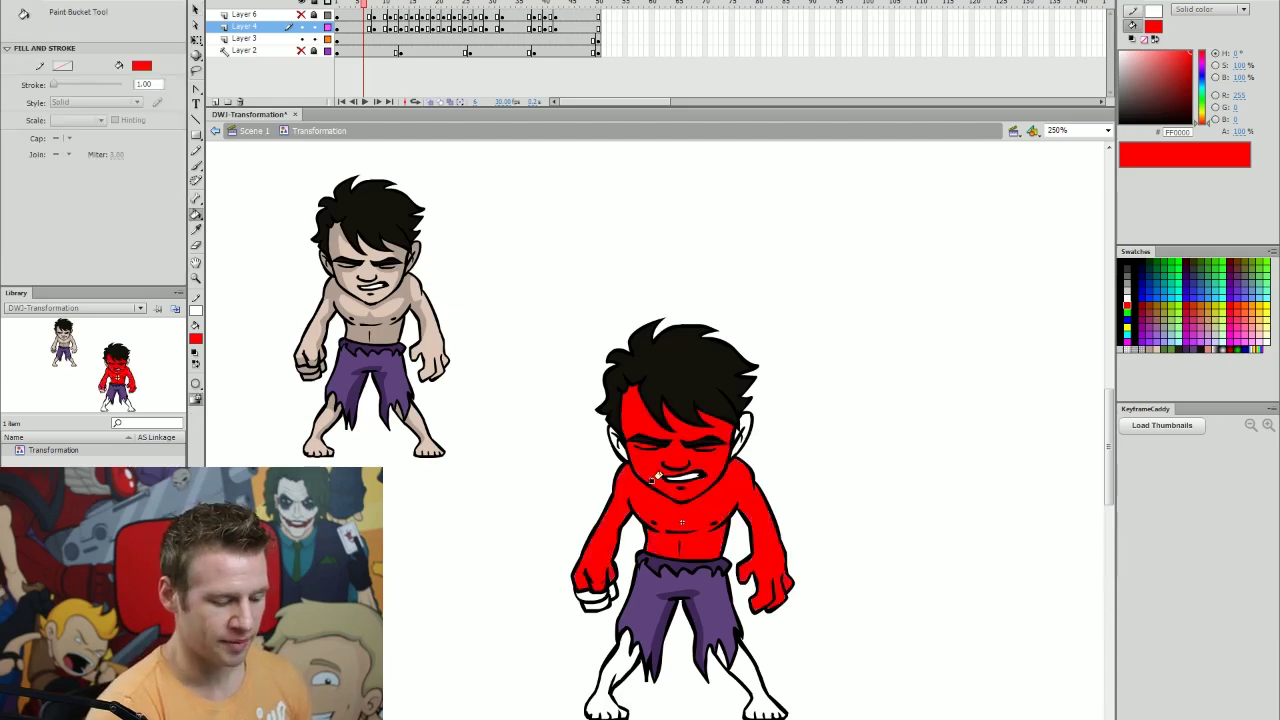
pyautogui.click(743, 434)
pyautogui.click(676, 479)
pyautogui.hotkey('ctrl', 'z')
pyautogui.click(588, 599)
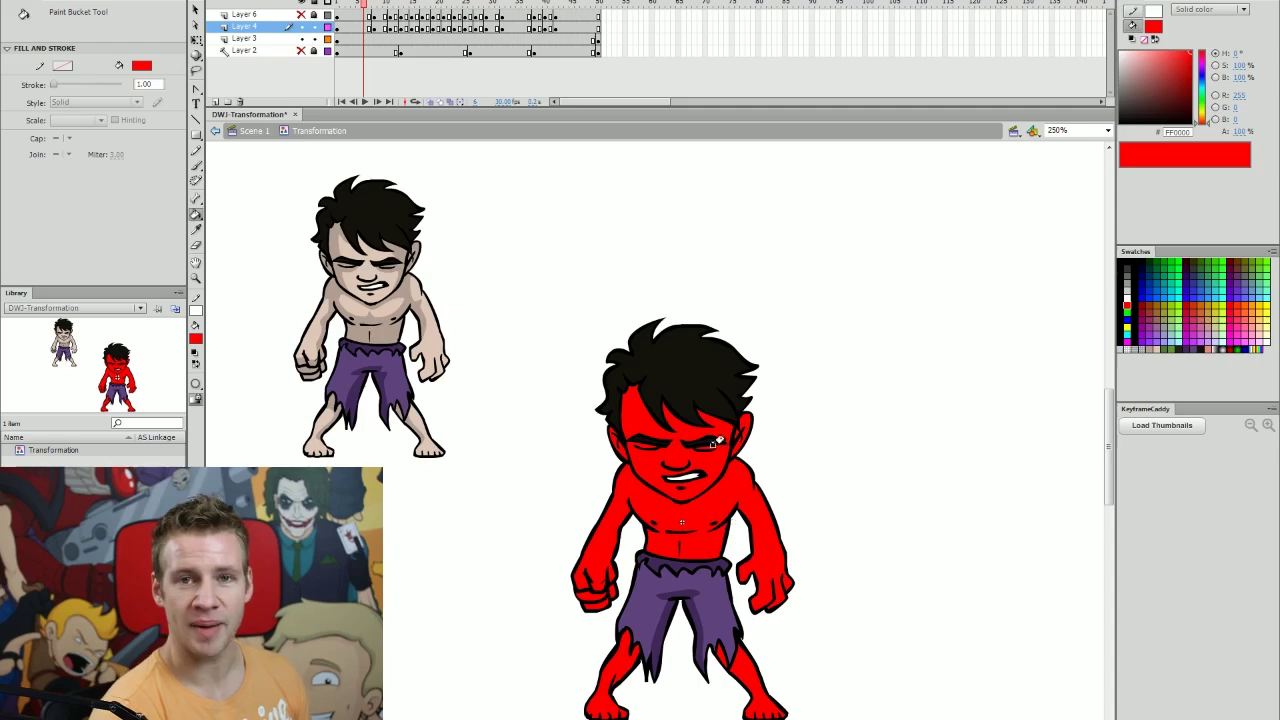
pyautogui.press('.')
pyautogui.press('.')
pyautogui.press(',')
pyautogui.press('v')
pyautogui.click(370, 28)
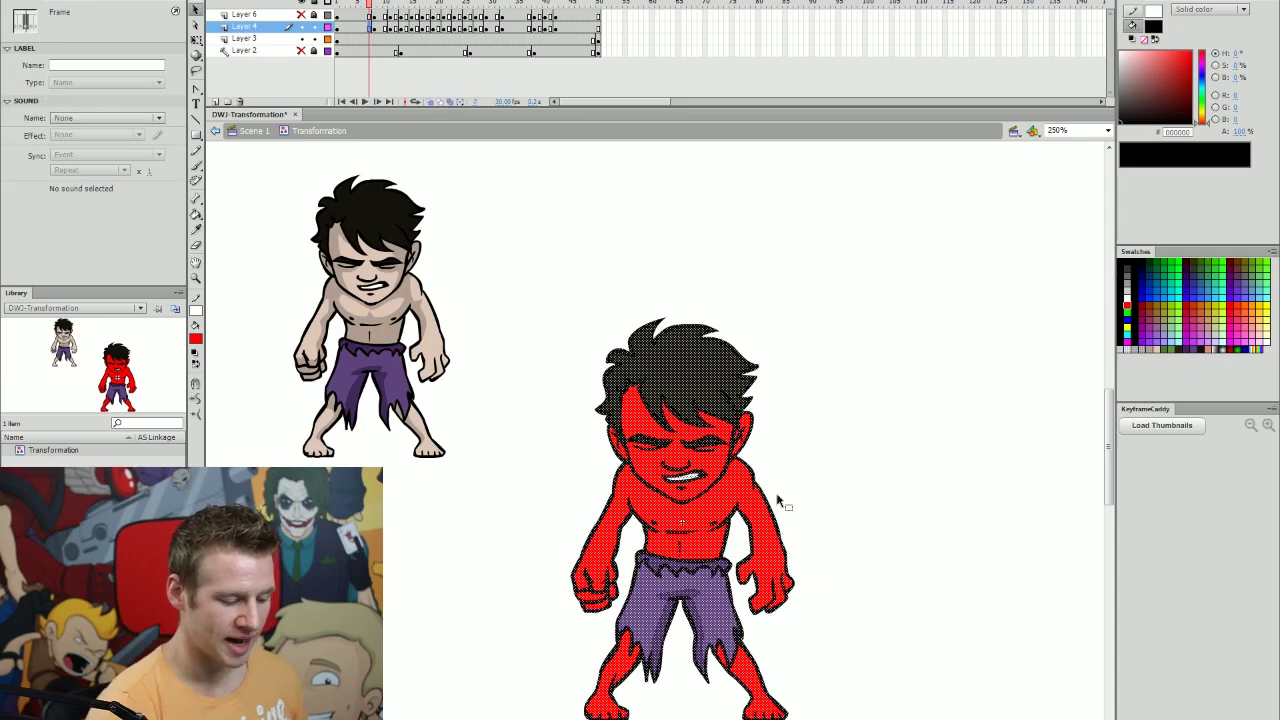
pyautogui.click(765, 590)
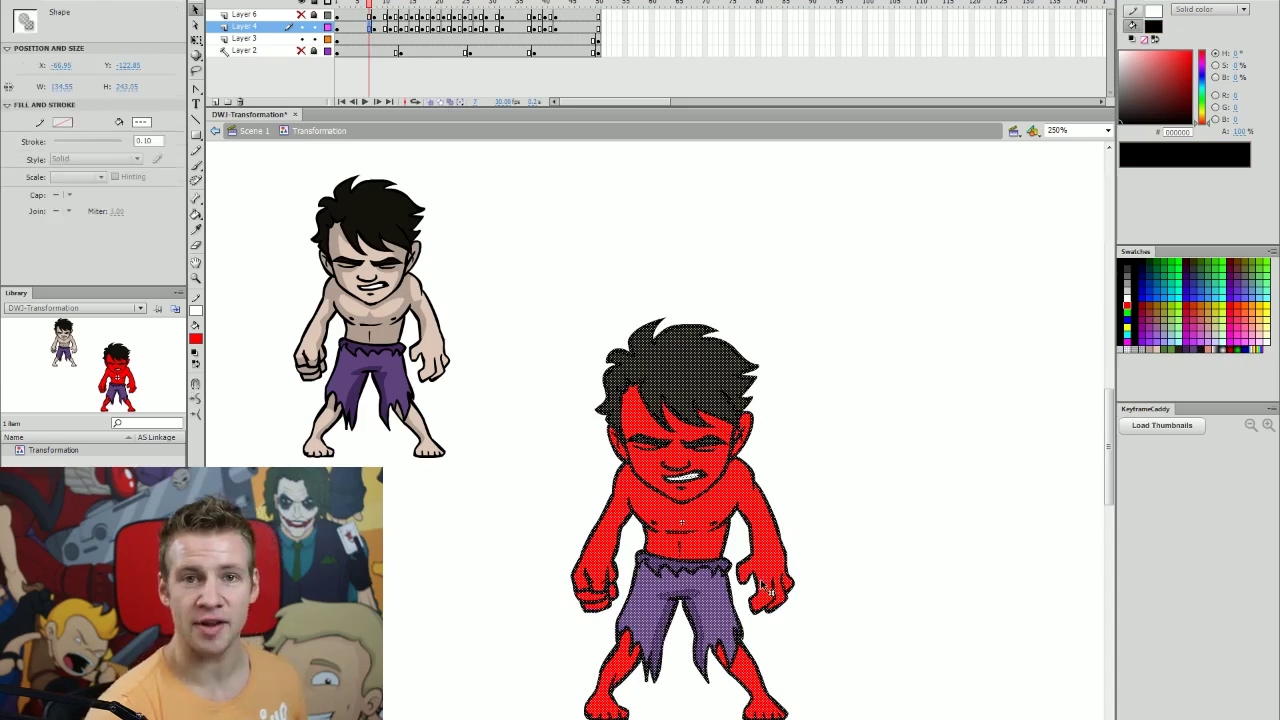
pyautogui.click(812, 487)
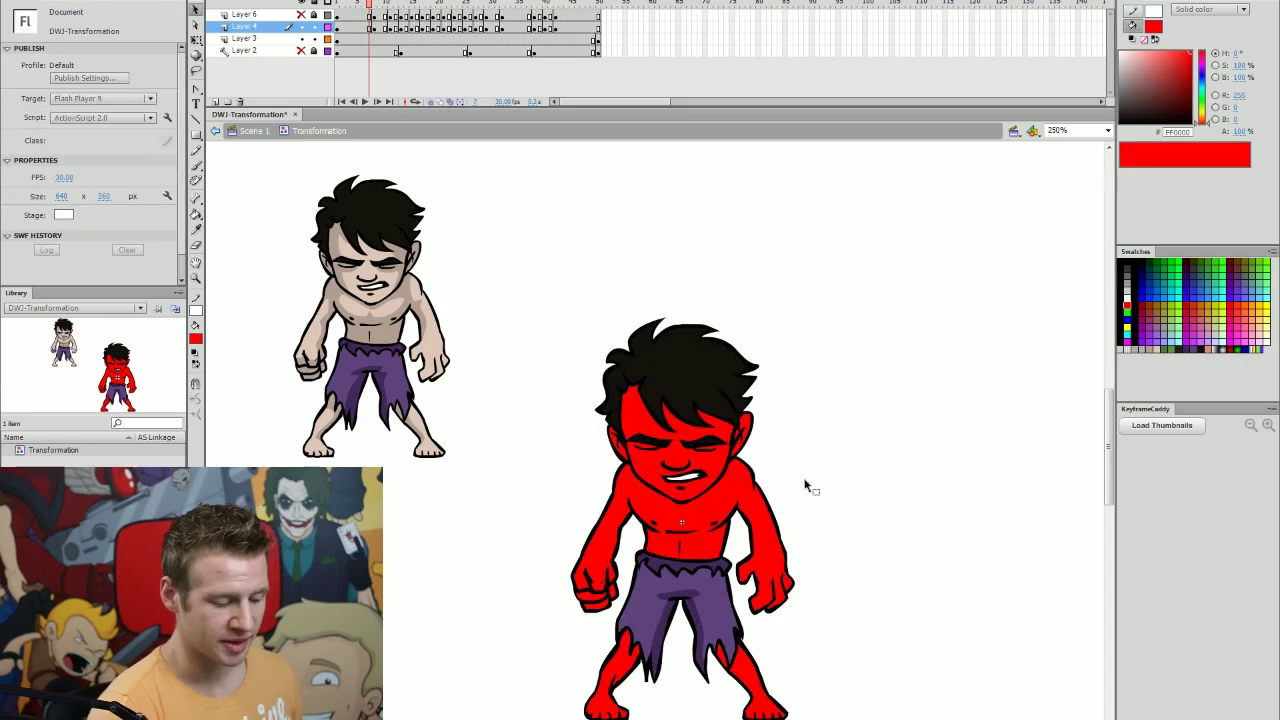
# - Delete everything except the red skin from the first drawing on Layer 4, then show and hide Layer 6 to check the fit
pyautogui.hotkey('ctrl', 'a')
pyautogui.press(',')
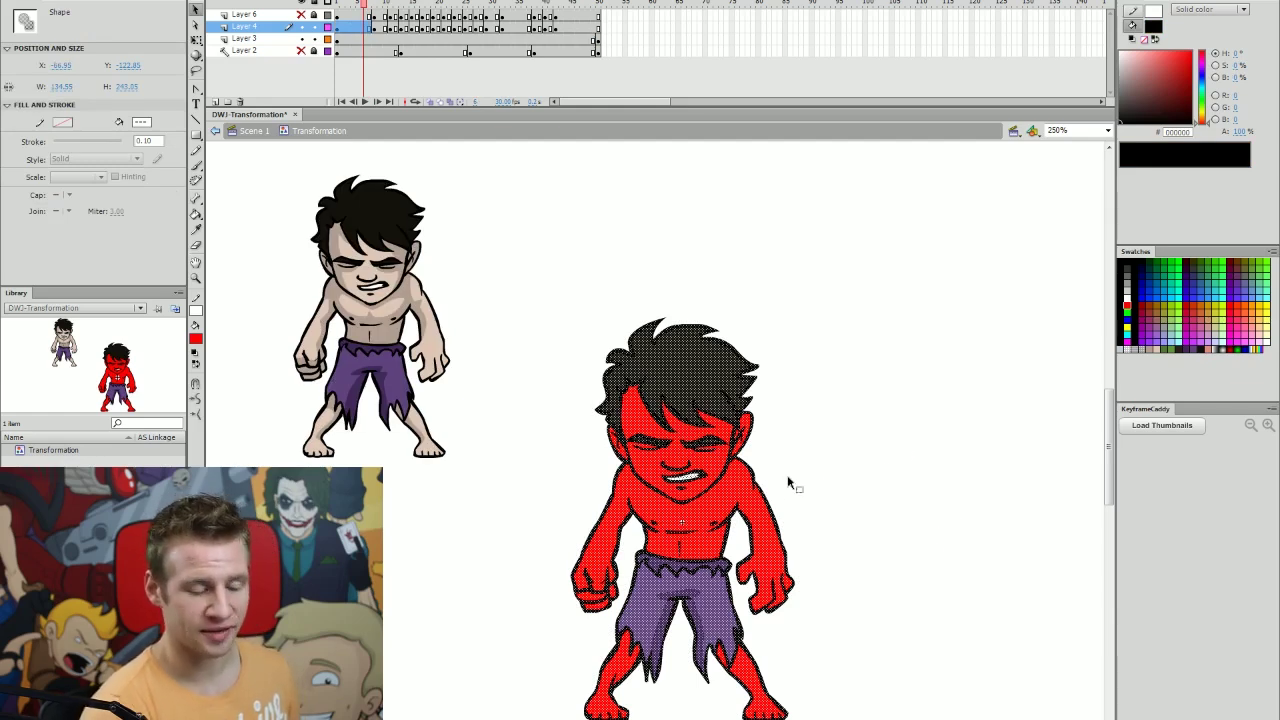
pyautogui.keyDown('shift'); pyautogui.click(731, 488); pyautogui.keyUp('shift')
pyautogui.keyDown('shift'); pyautogui.click(717, 468); pyautogui.keyUp('shift')
pyautogui.keyDown('shift'); pyautogui.click(741, 436); pyautogui.keyUp('shift')
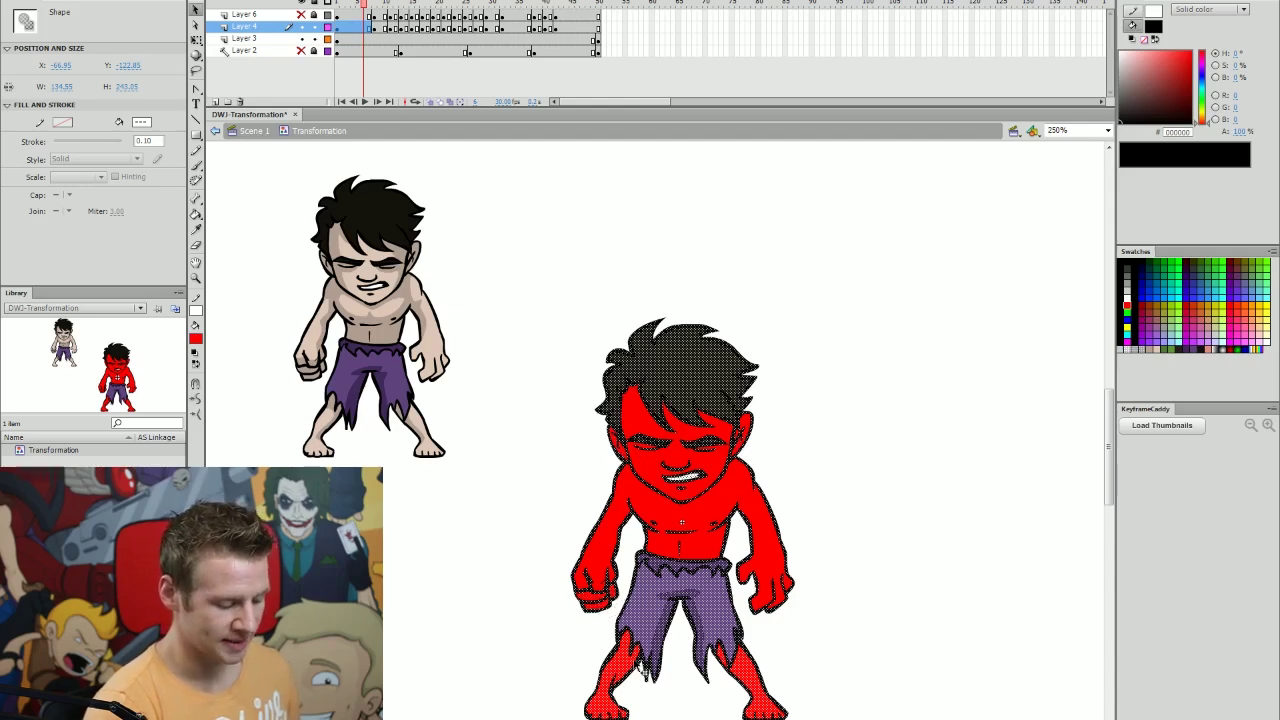
pyautogui.keyDown('shift'); pyautogui.click(733, 668); pyautogui.keyUp('shift')
pyautogui.press('Delete')
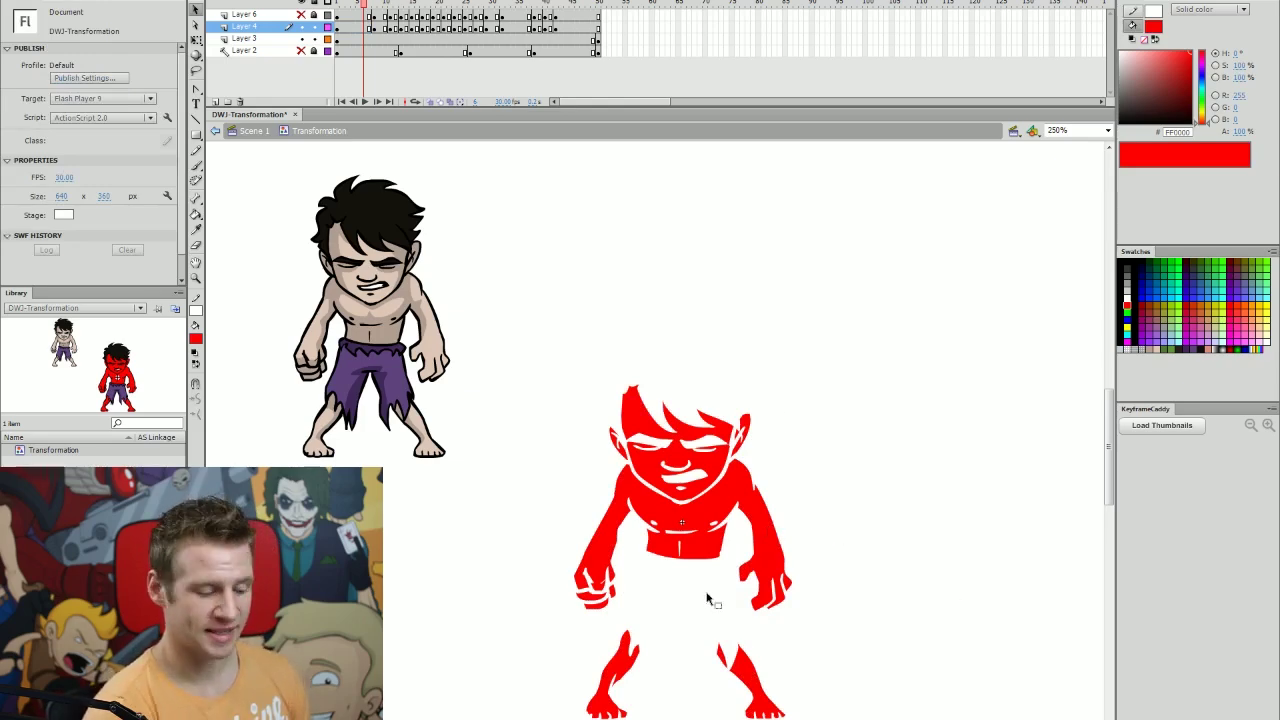
pyautogui.click(301, 16)
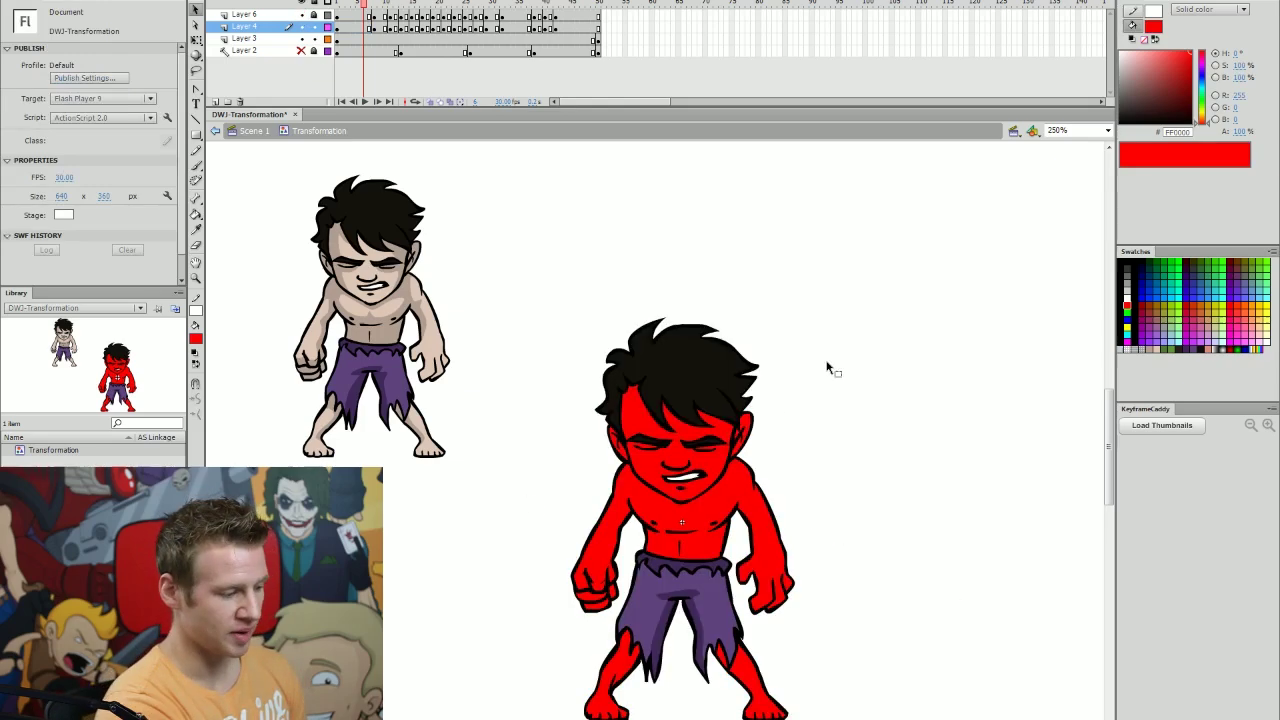
pyautogui.click(303, 17)
# - Advance through the drawings and fill the face, arms, torso and legs on frame 19 with red
pyautogui.press('.')
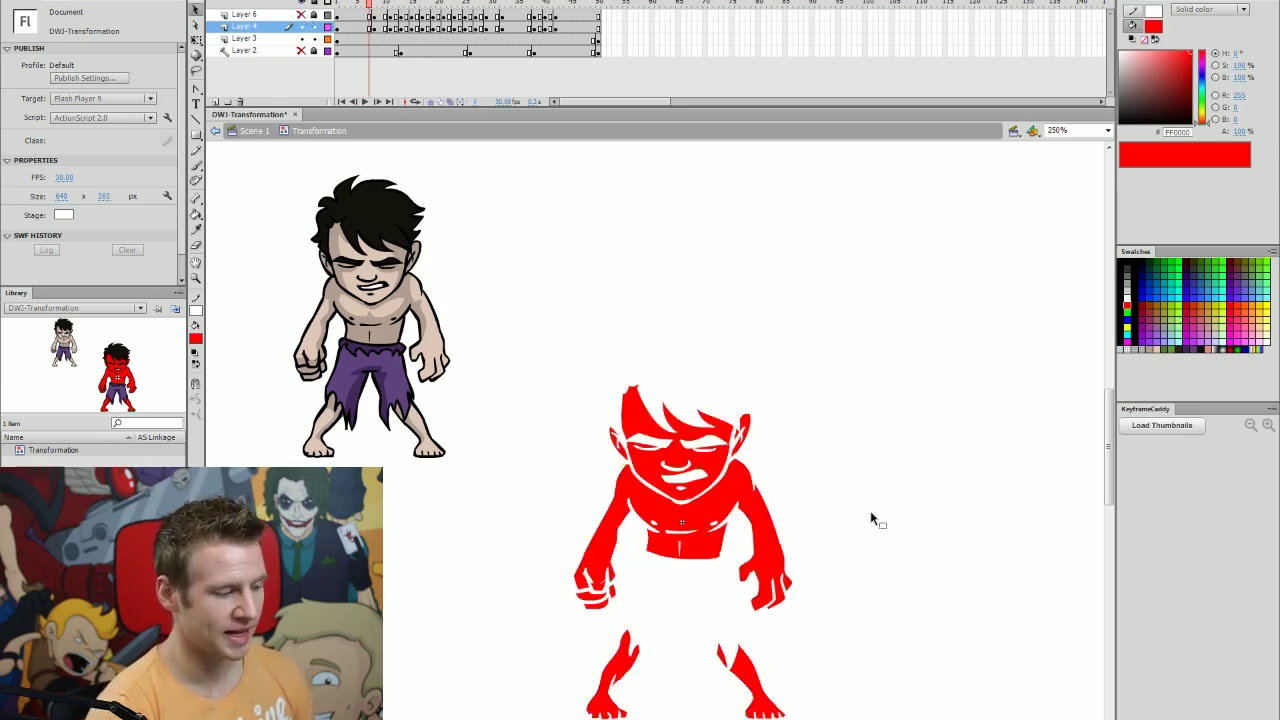
pyautogui.press('.')
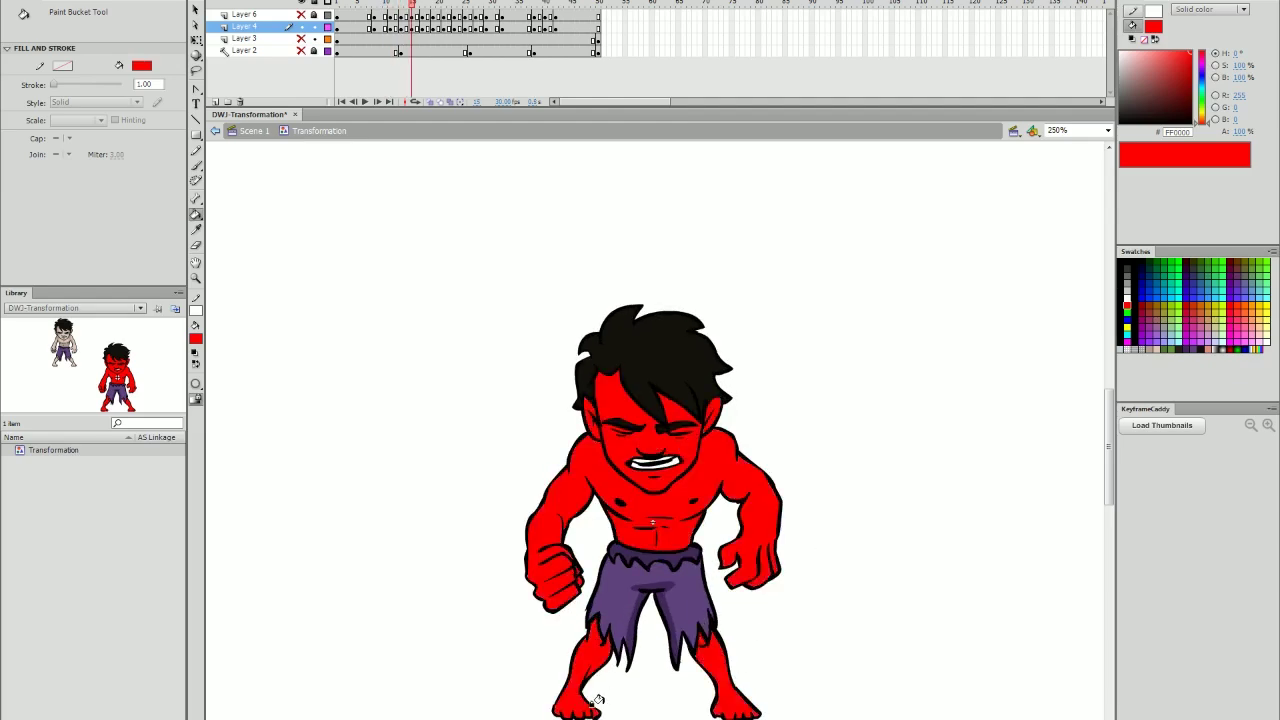
pyautogui.click(680, 432)
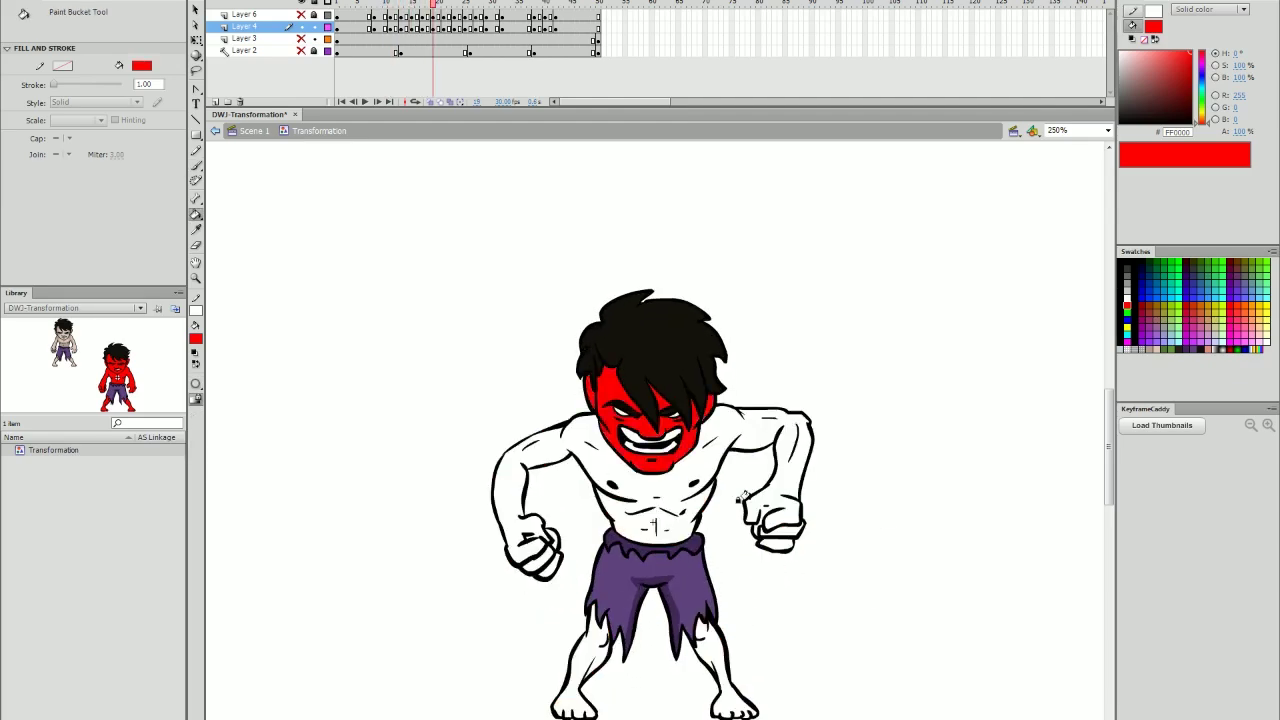
pyautogui.click(770, 512)
pyautogui.click(782, 442)
pyautogui.click(578, 455)
pyautogui.click(549, 452)
pyautogui.click(592, 660)
pyautogui.click(716, 655)
# - Fill the skin areas of the drawings on frames 21 and 23 with red
pyautogui.press('.')
pyautogui.press('.')
pyautogui.click(676, 378)
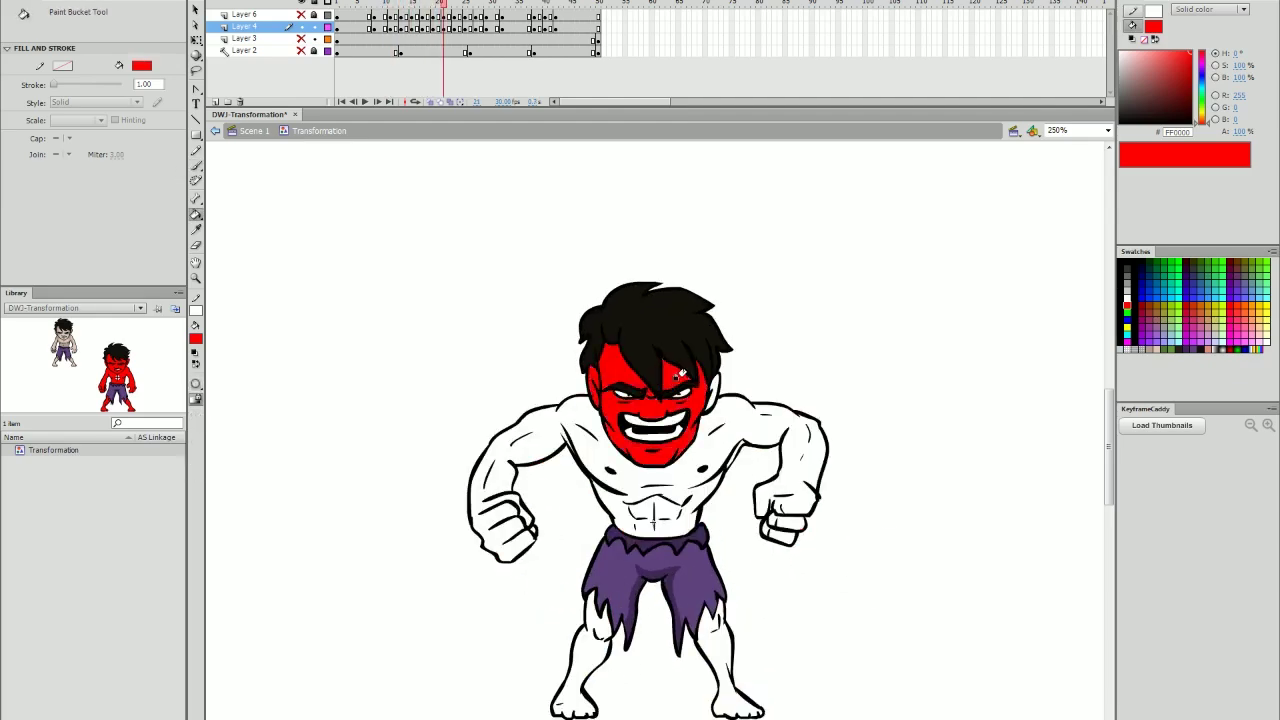
pyautogui.click(655, 485)
pyautogui.click(722, 655)
pyautogui.press('.')
pyautogui.press('.')
pyautogui.click(660, 385)
# - Fill the face, torso, arms and legs of the frame 25 drawing with red
pyautogui.press('.')
pyautogui.press('.')
pyautogui.click(690, 465)
pyautogui.click(655, 345)
pyautogui.click(443, 450)
pyautogui.click(587, 650)
pyautogui.click(727, 650)
# - Fill the arm, leg and remaining skin areas of the frame 27 drawing with red
pyautogui.press('.')
pyautogui.press('.')
pyautogui.click(848, 470)
pyautogui.click(590, 640)
pyautogui.click(728, 645)
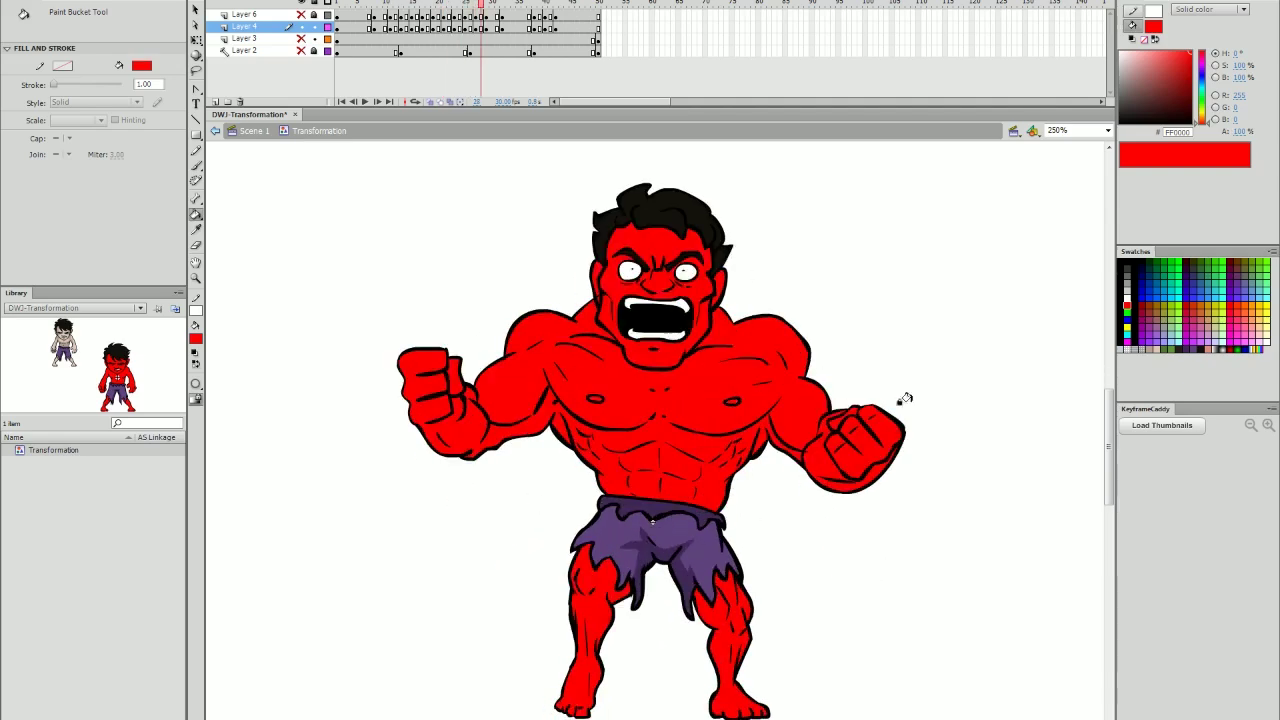
# - Fill the fists, torso and face of the frame 29 drawing with red
pyautogui.press('.')
pyautogui.click(452, 340)
pyautogui.click(764, 440)
pyautogui.click(660, 250)
pyautogui.click(855, 404)
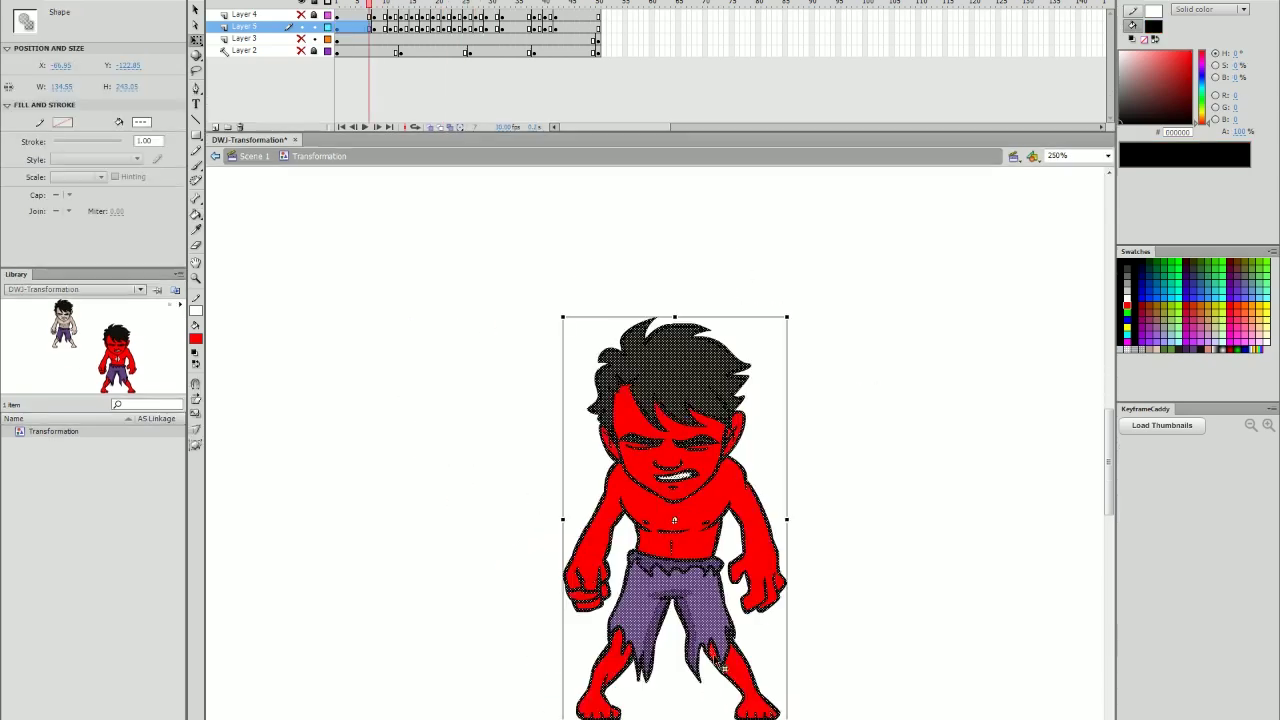
# - On Layer 5, delete the ink, hair and shorts from the first drawing and the frame 8 drawing, keeping only the red skin
pyautogui.press('Delete')
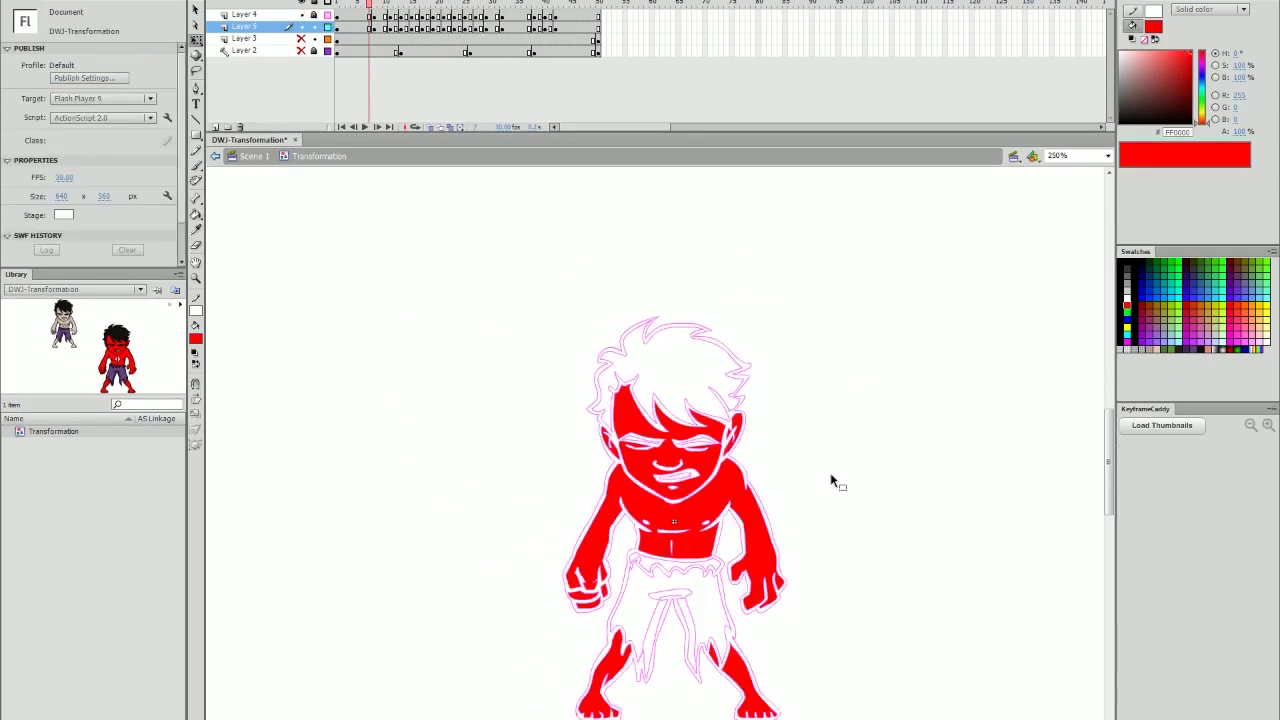
pyautogui.press('.')
pyautogui.hotkey('ctrl', 'a')
pyautogui.keyDown('shift'); pyautogui.click(745, 680); pyautogui.keyUp('shift')
pyautogui.moveTo(735, 626); pyautogui.dragTo(986, 524)
pyautogui.press('Delete')
# - Delete the ink, hair and shorts from the next two Layer 5 drawings after frame 8, keeping only the red skin
pyautogui.press('.')
pyautogui.press('.')
pyautogui.press('.')
pyautogui.hotkey('ctrl', 'a')
pyautogui.keyDown('shift'); pyautogui.click(743, 672); pyautogui.keyUp('shift')
pyautogui.moveTo(735, 630); pyautogui.dragTo(983, 521)
pyautogui.press('Delete')
pyautogui.press('.')
pyautogui.press('.')
pyautogui.hotkey('ctrl', 'a')
pyautogui.press('Delete')
# - Strip the Layer 5 drawings from frame 15 to frame 19 down to the red skin
pyautogui.press('.')
pyautogui.press('.')
pyautogui.hotkey('ctrl', 'a')
pyautogui.press('.')
pyautogui.press('.')
pyautogui.press('.')
pyautogui.press('.')
pyautogui.hotkey('ctrl', 'a')
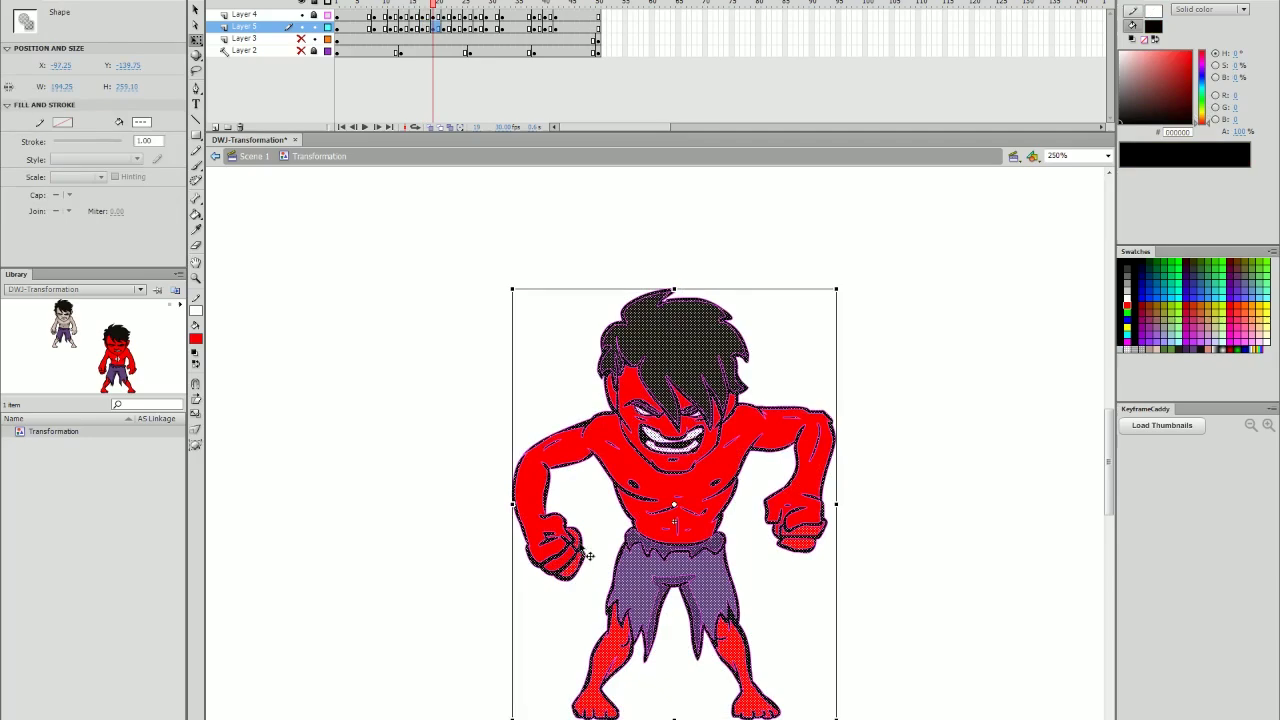
# - Strip the Layer 5 drawings on frames 21 and 23 down to the red skin
pyautogui.press('.')
pyautogui.press('.')
pyautogui.hotkey('ctrl', 'a')
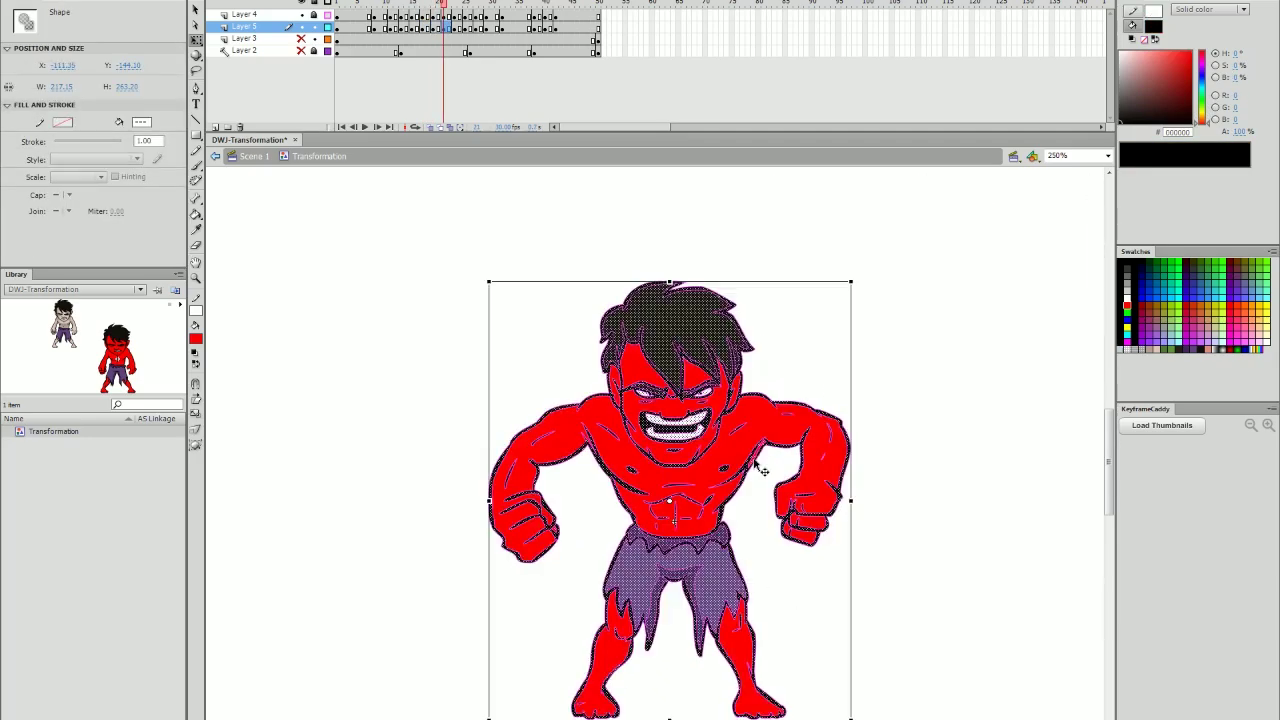
pyautogui.press('.')
pyautogui.press('.')
pyautogui.hotkey('ctrl', 'a')
# - Separate the ink, hair and shorts from the red skin on frame 25 of Layer 5 and remove them
pyautogui.press('.')
pyautogui.press('.')
pyautogui.hotkey('ctrl', 'a')
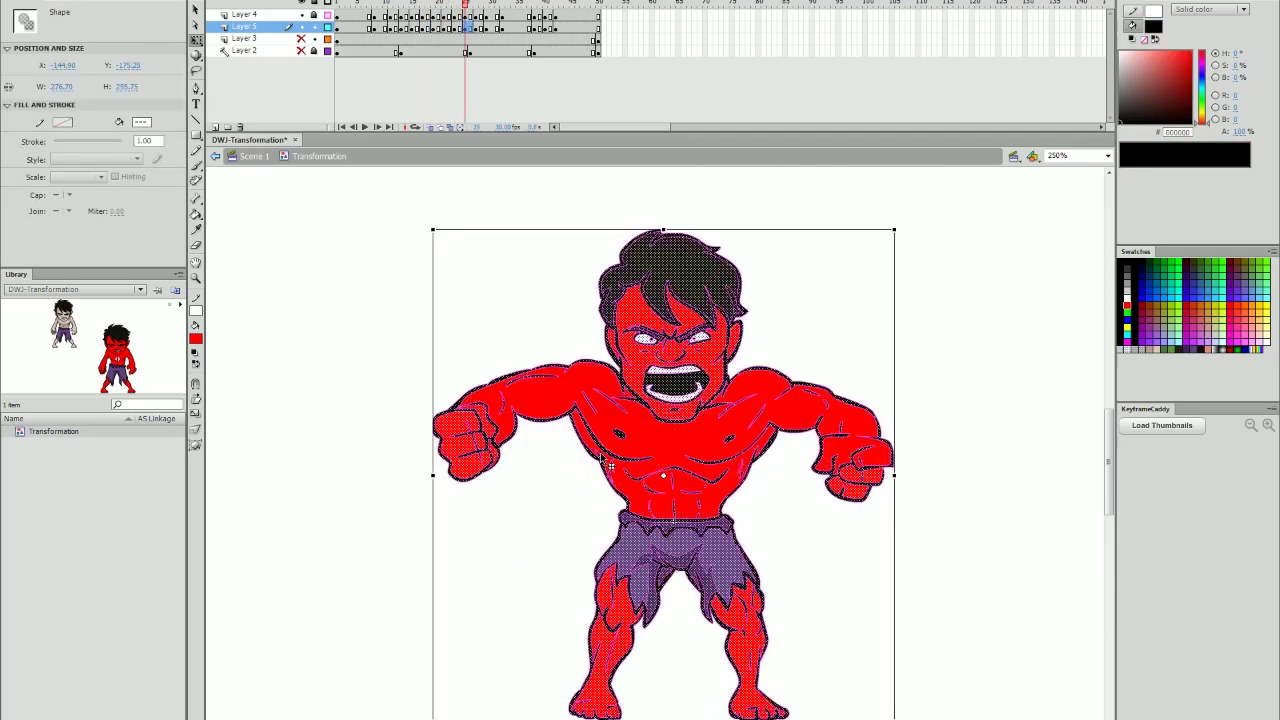
pyautogui.moveTo(848, 488); pyautogui.dragTo(1048, 431)
# - Remove everything except the red skin from the frame 27 drawing on Layer 5
pyautogui.press('.')
pyautogui.hotkey('ctrl', 'a')
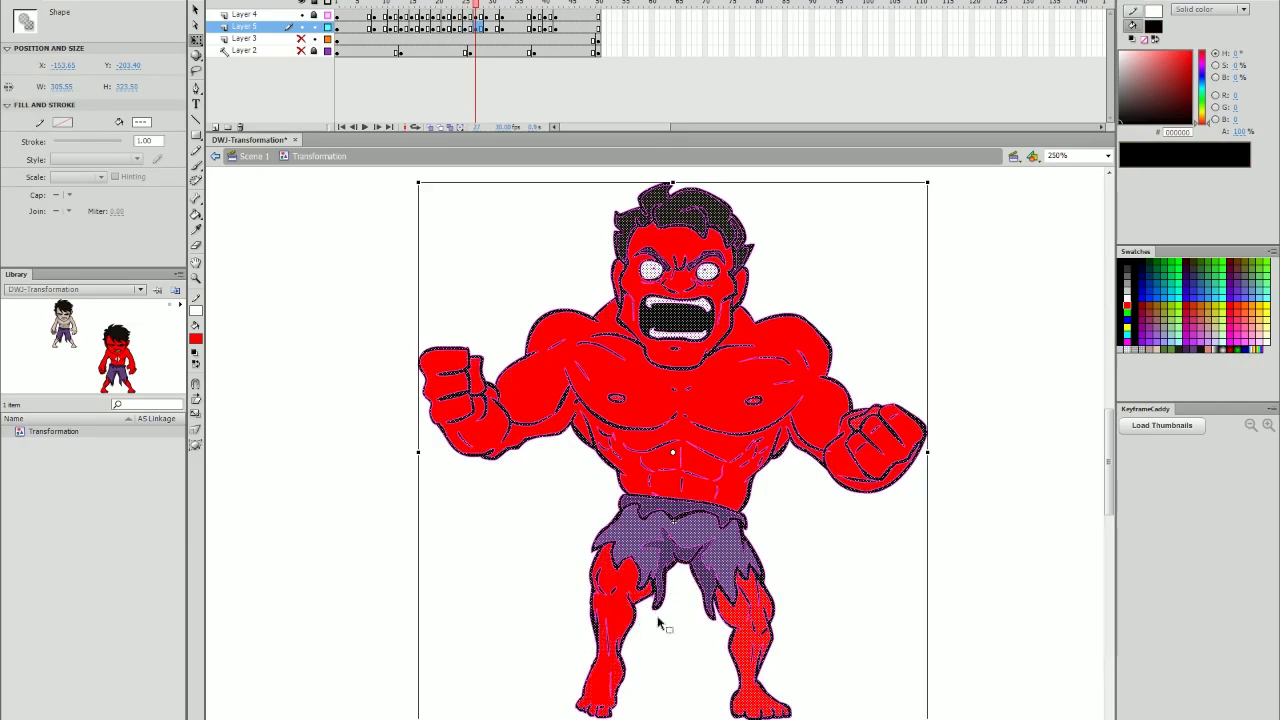
pyautogui.press('.')
pyautogui.hotkey('ctrl', 'a')
pyautogui.moveTo(1054, 536); pyautogui.dragTo(1064, 540)
pyautogui.press('Delete')
# - Remove the ink, hair, mouth and shorts from the frame 29 drawing on Layer 5, keeping the red skin
pyautogui.press('.')
pyautogui.press('.')
pyautogui.hotkey('ctrl', 'a')
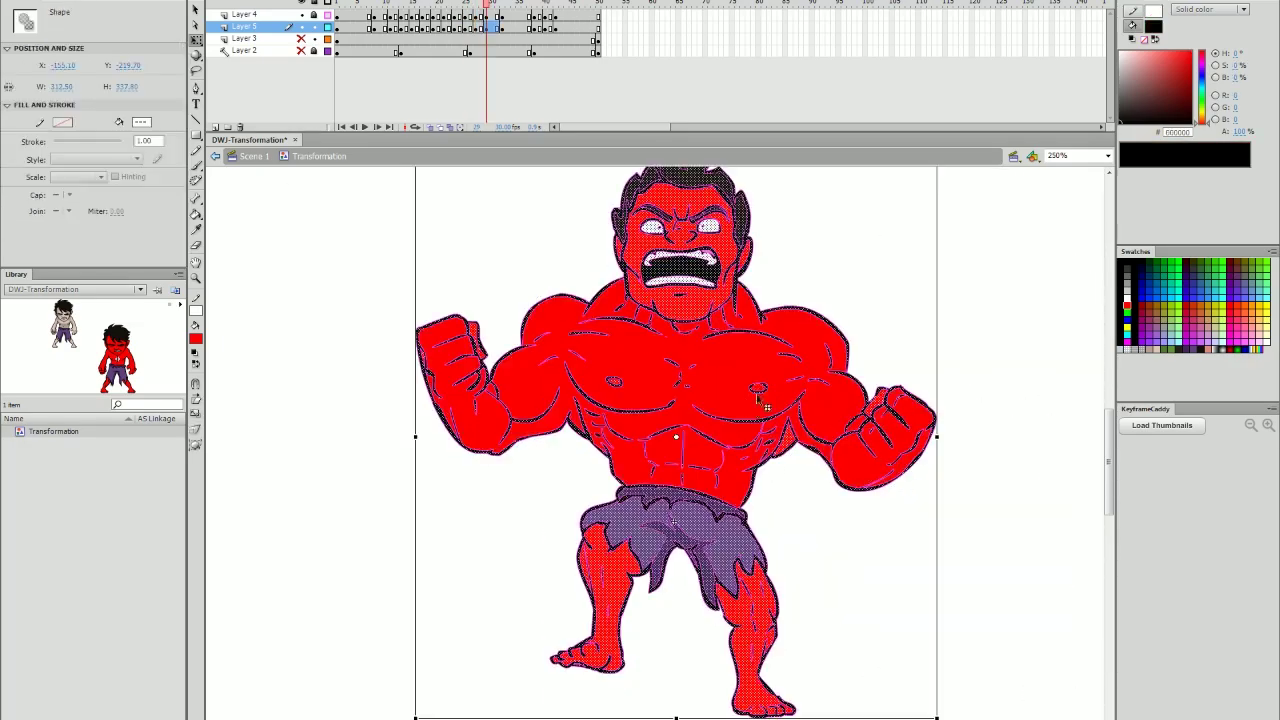
pyautogui.moveTo(744, 581); pyautogui.dragTo(914, 531)
pyautogui.press('Delete')
# - Remove the ink, hair, mouth and shorts from the frame 32 drawing on Layer 5, keeping the red skin
pyautogui.press('.')
pyautogui.press('.')
pyautogui.press('.')
pyautogui.hotkey('ctrl', 'a')
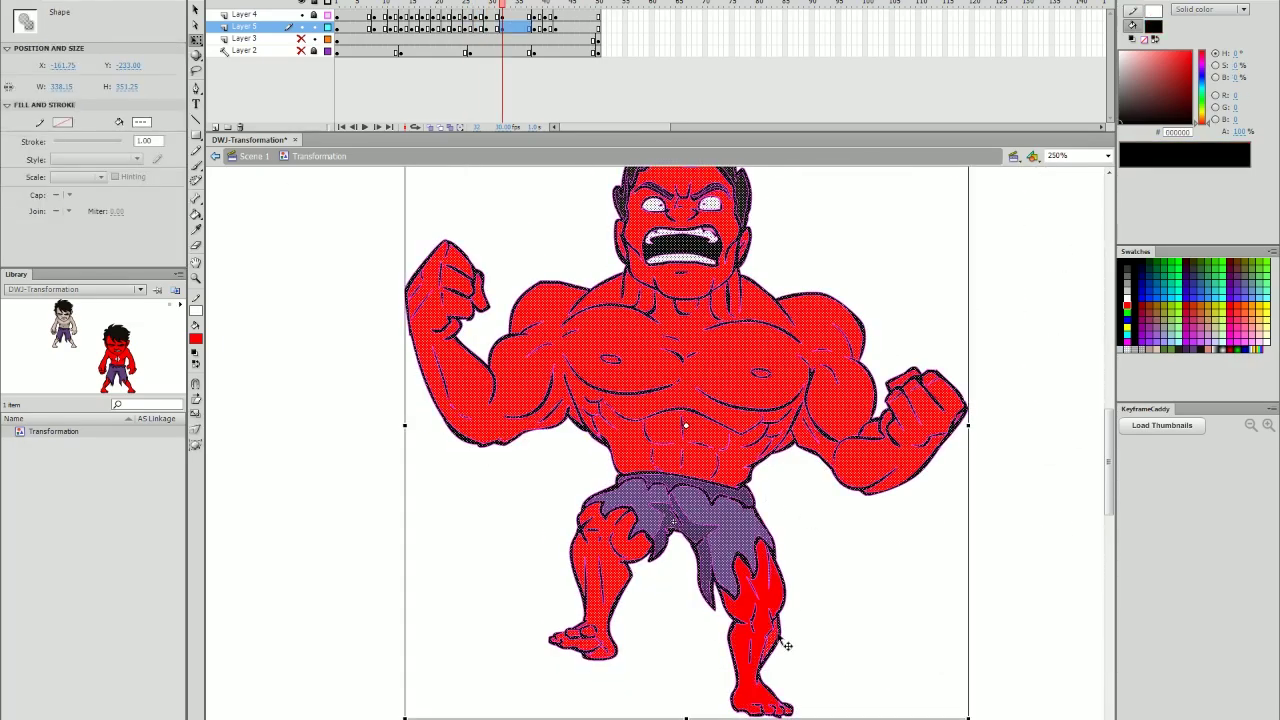
pyautogui.moveTo(752, 520); pyautogui.dragTo(1072, 447)
pyautogui.press('Delete')
# - Strip the remaining Layer 5 drawings up to frame 42 down to the red skin, and scrub back to frame 30 to check them
pyautogui.press('.')
pyautogui.press('.')
pyautogui.press('.')
pyautogui.press('.')
pyautogui.press('.')
pyautogui.press('.')
pyautogui.hotkey('ctrl', 'a')
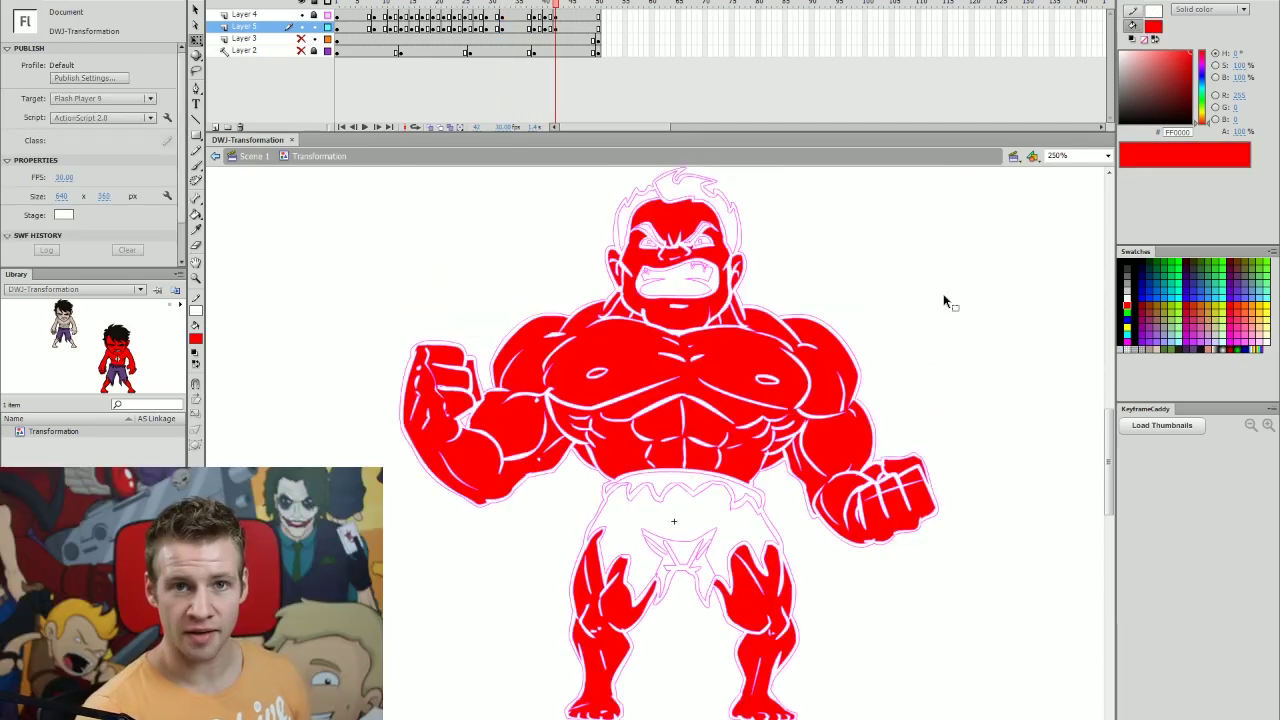
pyautogui.moveTo(555, 3); pyautogui.dragTo(491, 18)
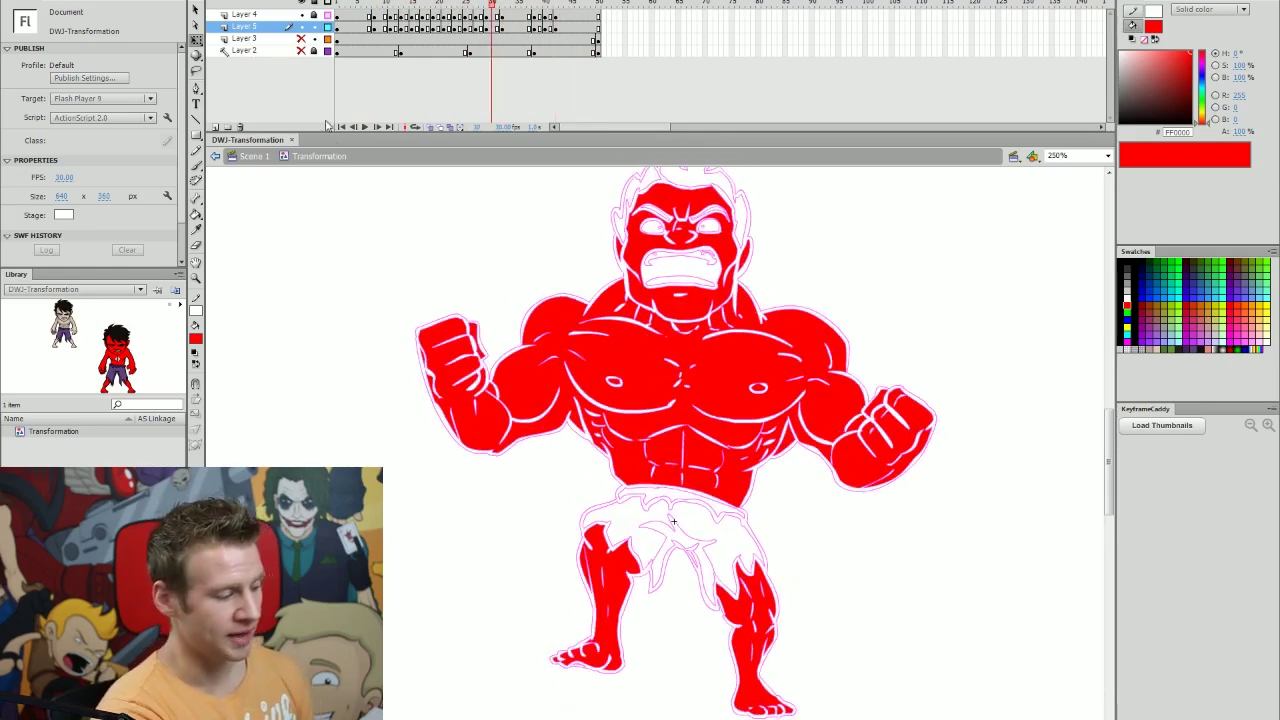
# - Add a new layer beneath Layer 5 and draw a borderless skin-toned rectangle around the character on its first frame
pyautogui.click(257, 39)
pyautogui.click(216, 127)
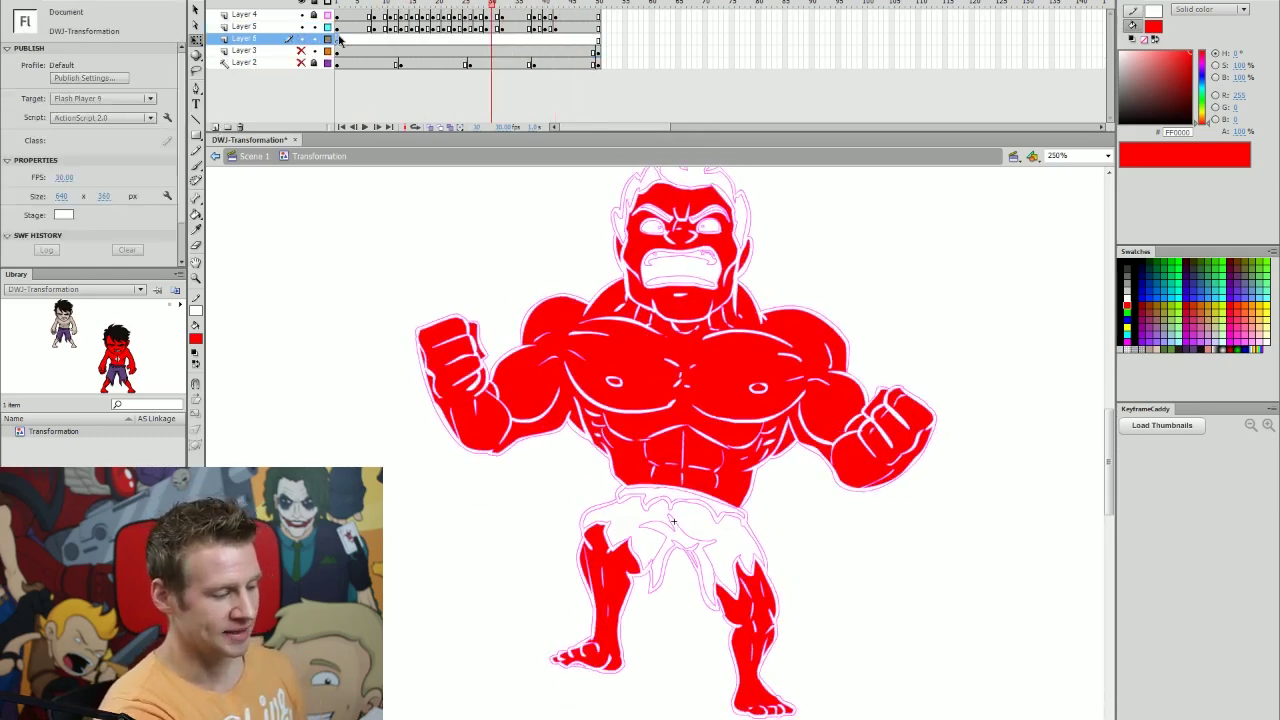
pyautogui.click(338, 39)
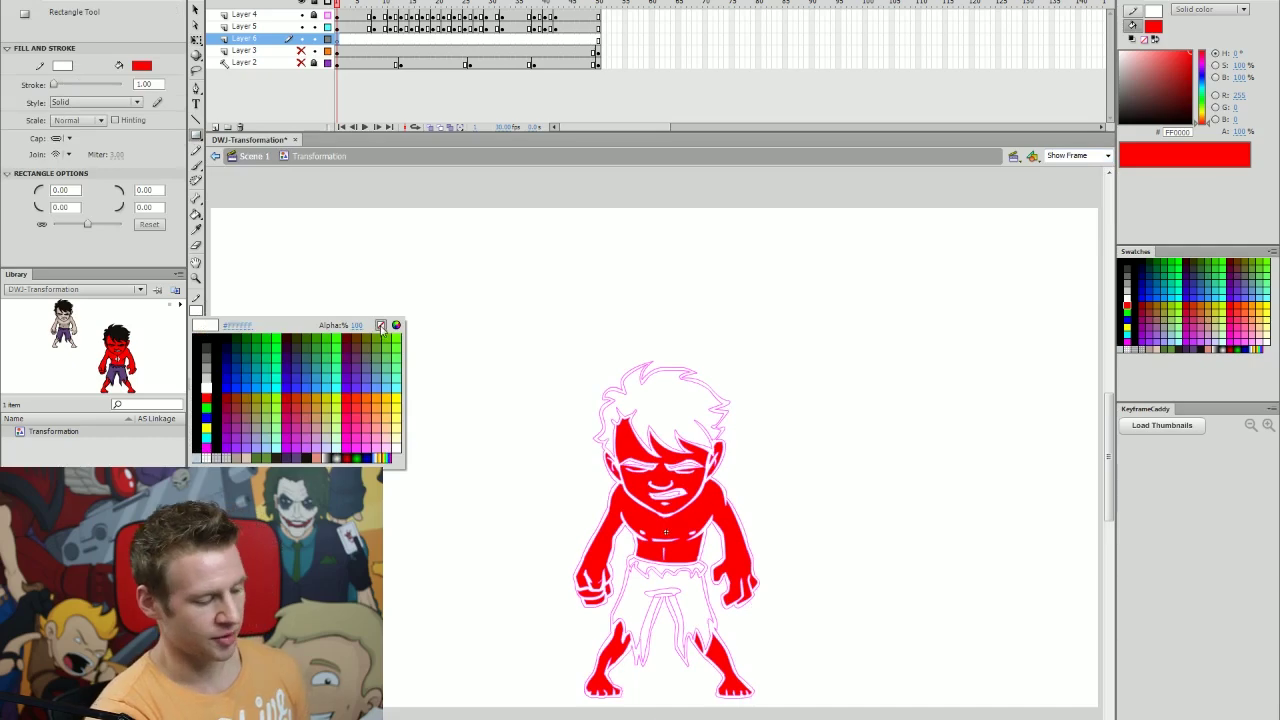
pyautogui.click(381, 327)
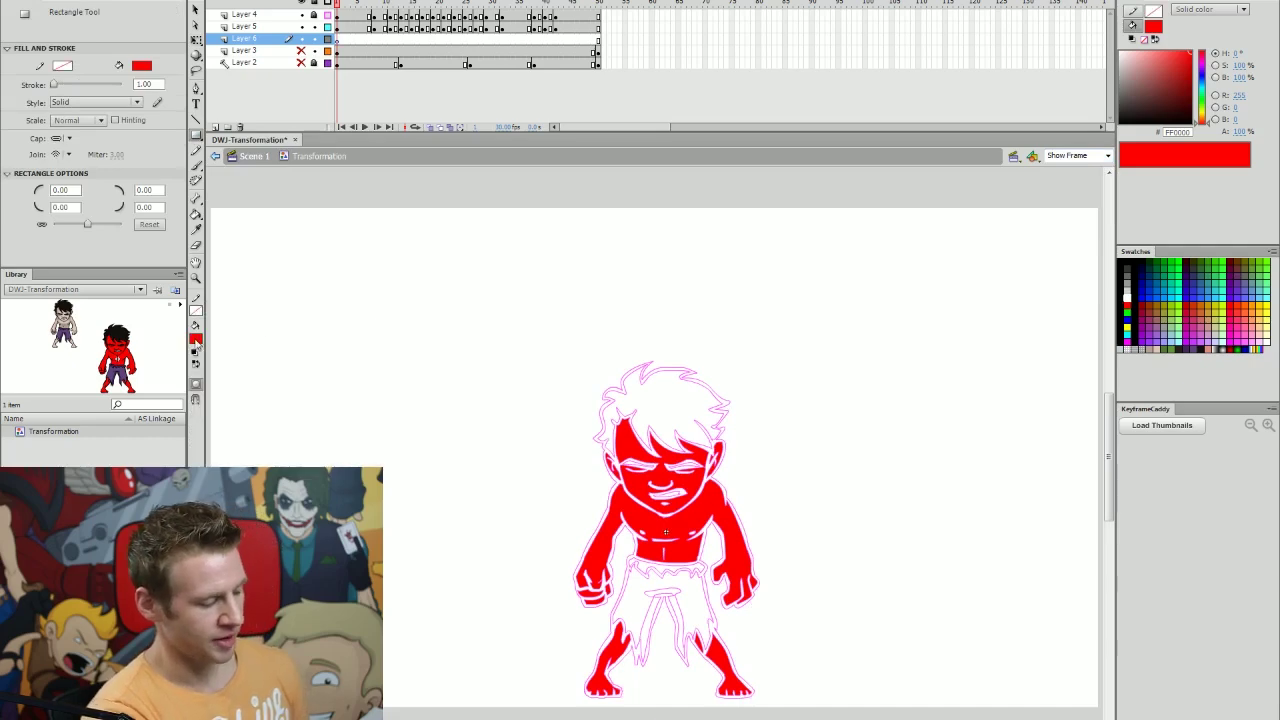
pyautogui.click(196, 338)
pyautogui.click(247, 486)
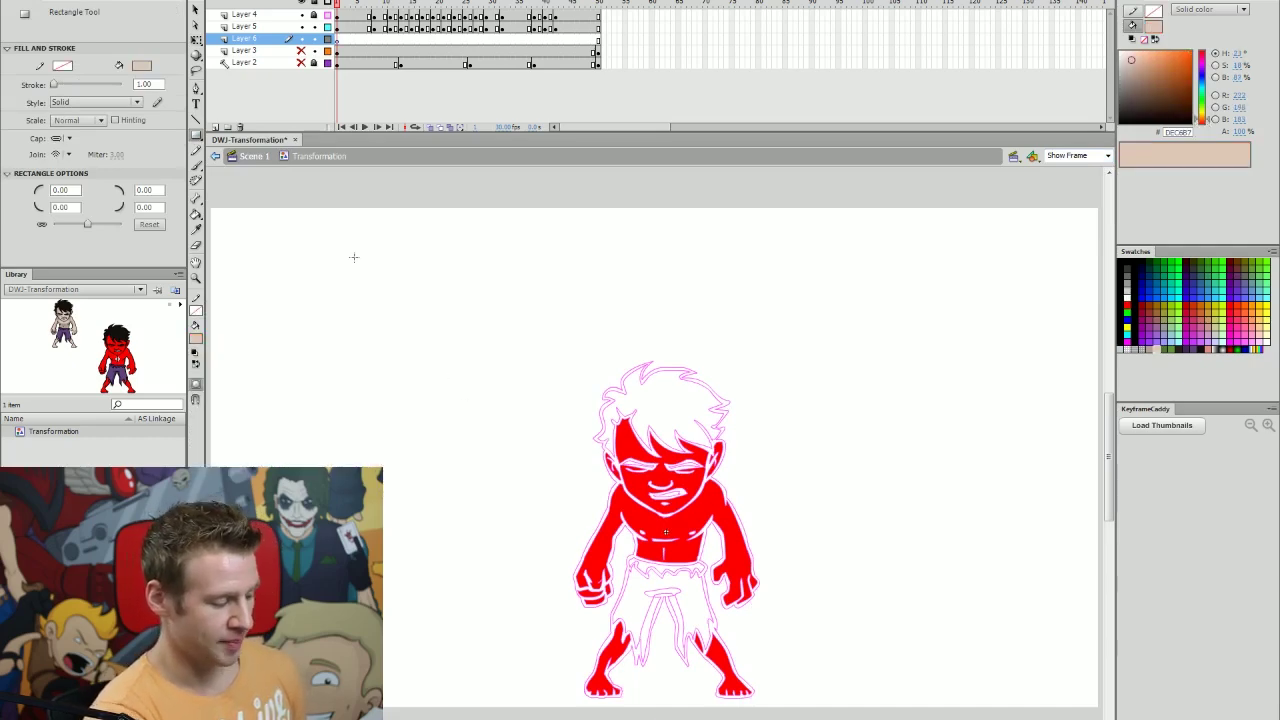
pyautogui.moveTo(289, 206); pyautogui.dragTo(1088, 712)
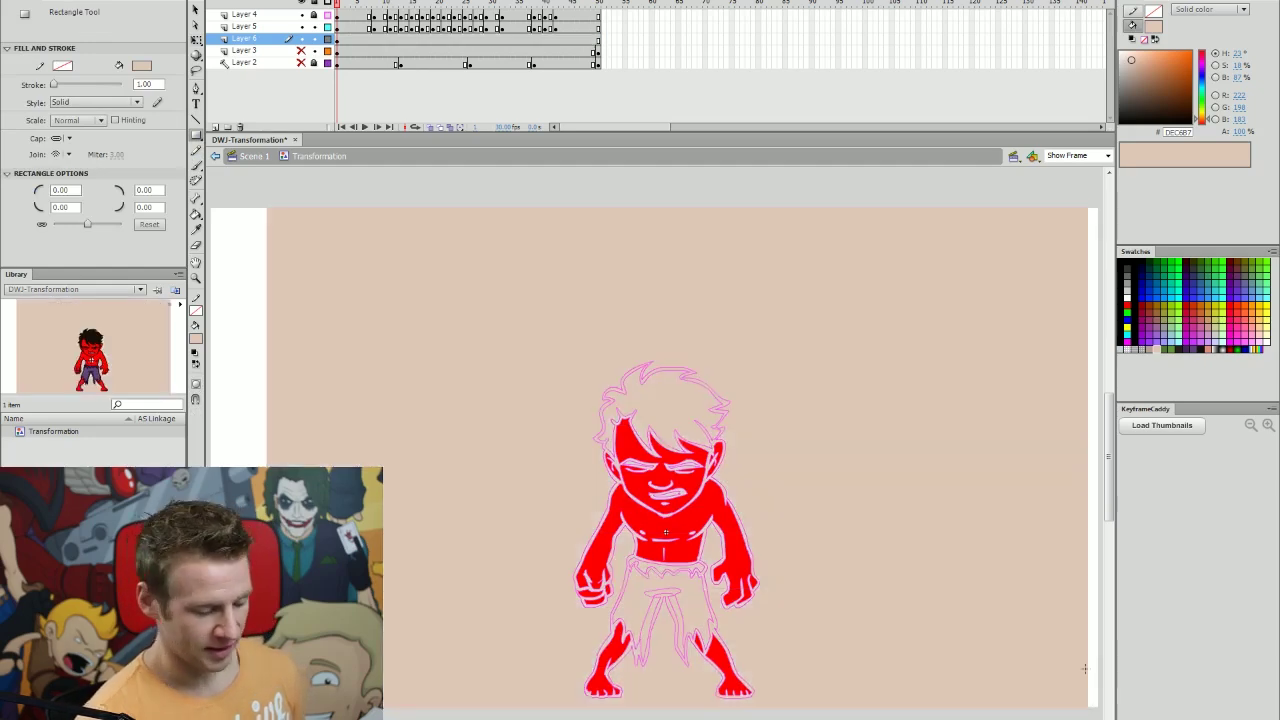
# - Turn Layer 5 into a mask over the skin-toned rectangle and switch Layer 4 from outlines to full colour
pyautogui.rightClick(260, 29)
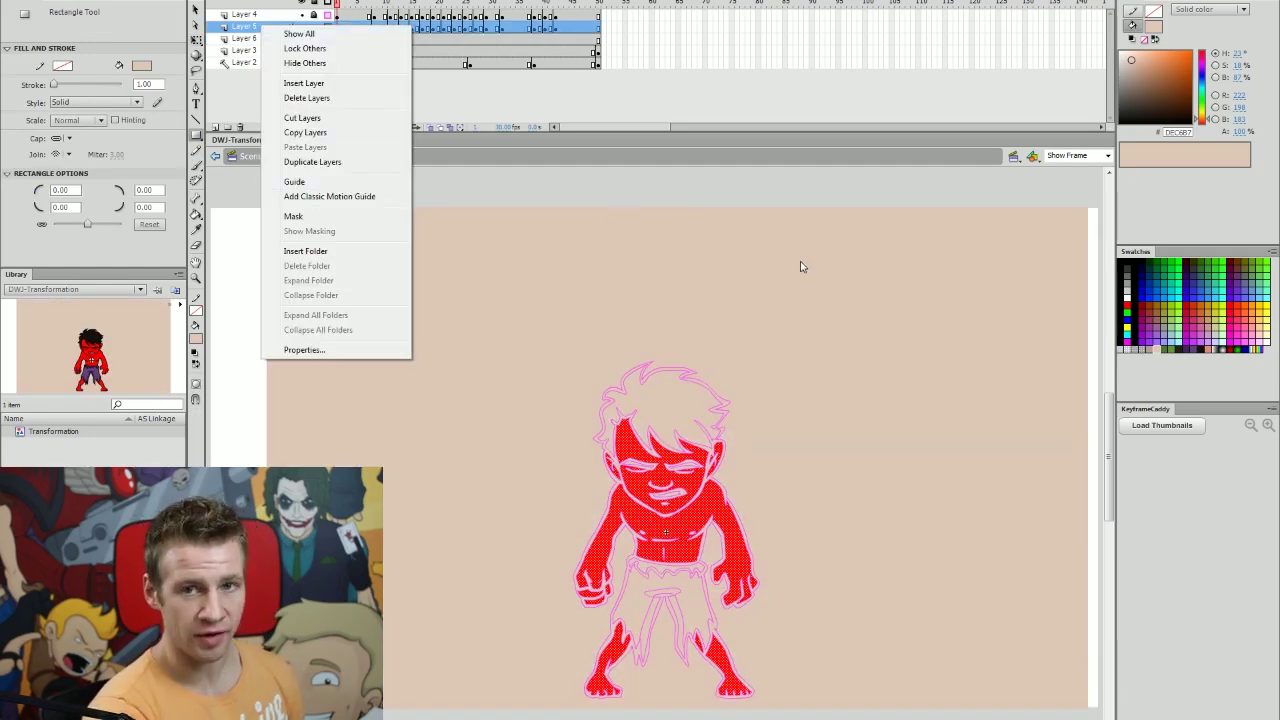
pyautogui.click(331, 216)
pyautogui.click(368, 4)
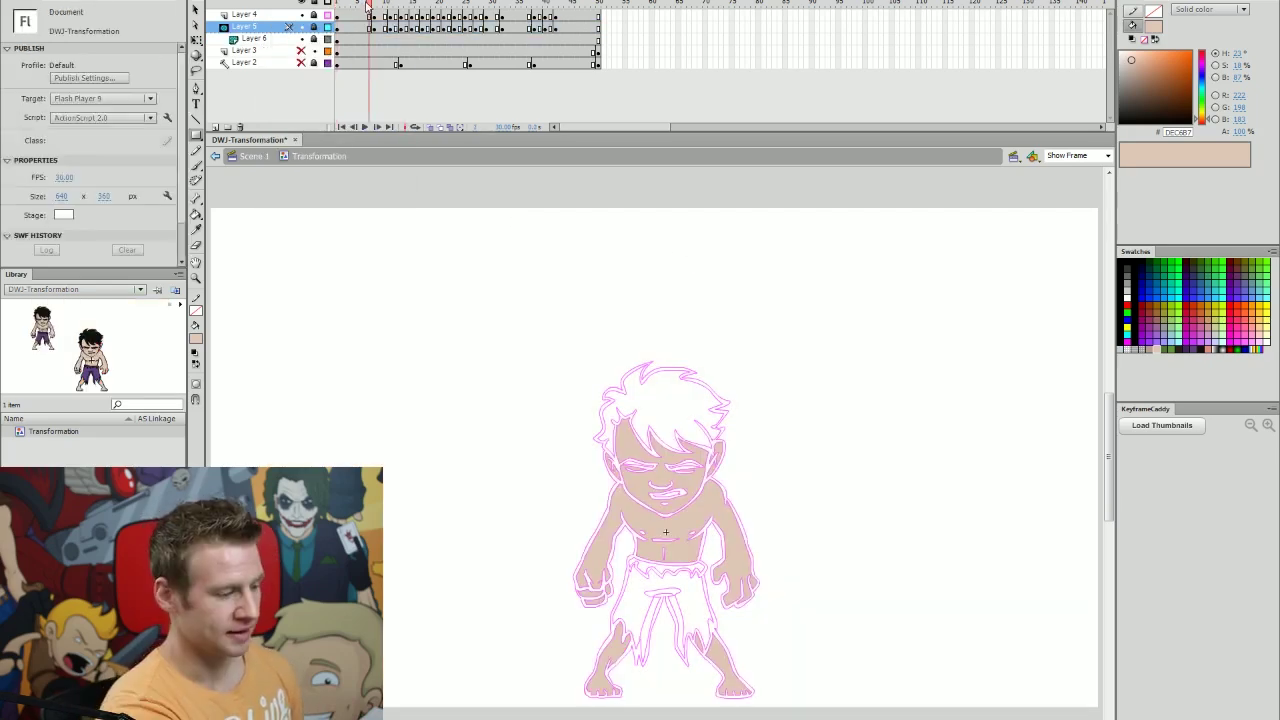
pyautogui.click(328, 16)
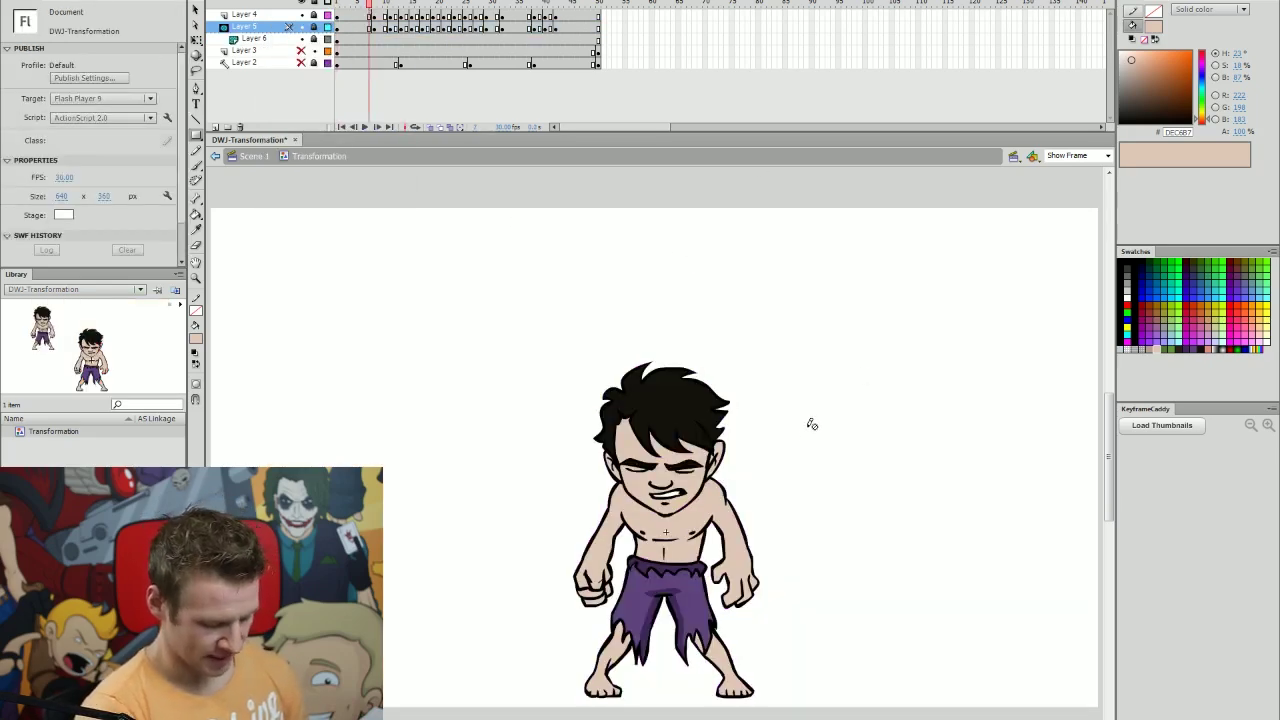
pyautogui.press('v')
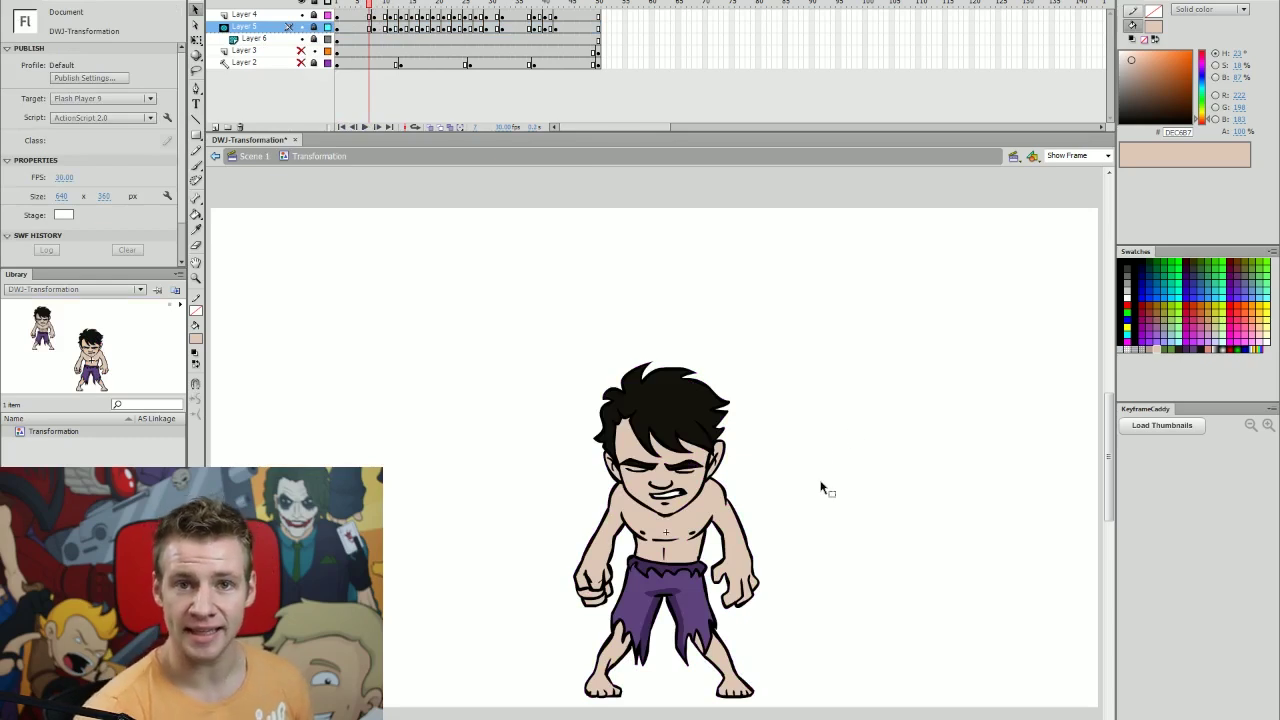
pyautogui.press(',')
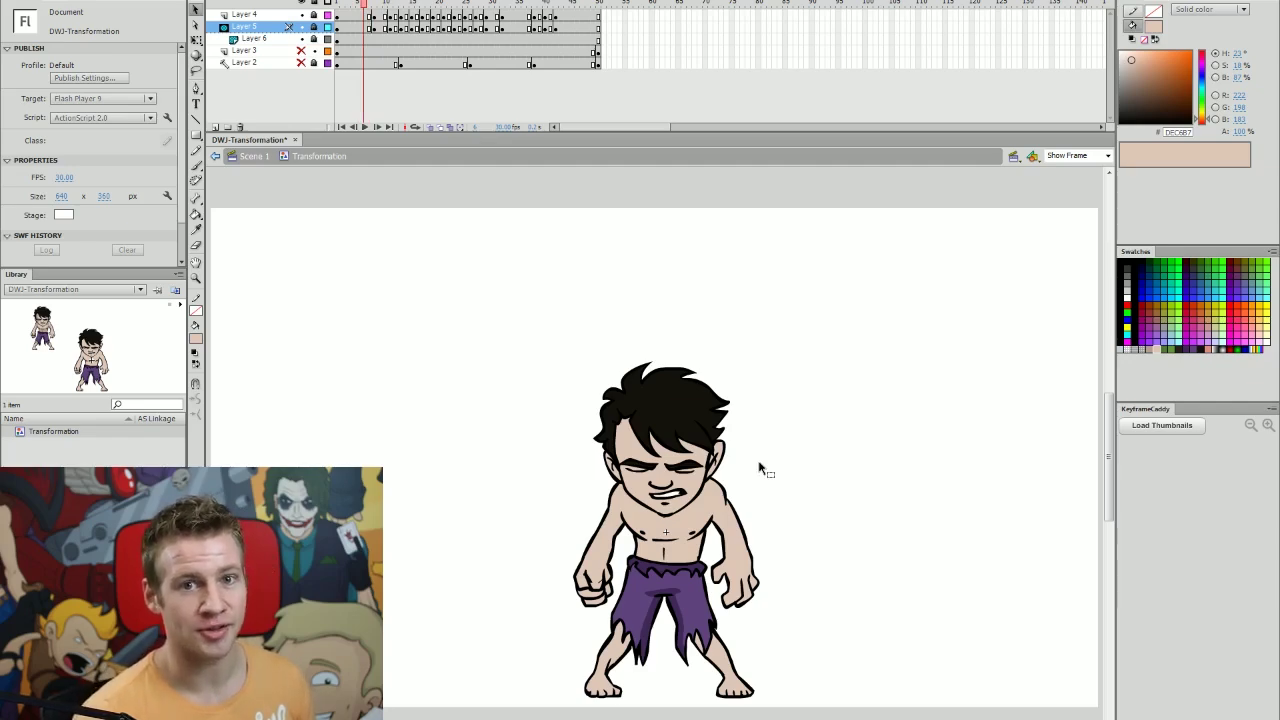
# - Unlock the mask and masked layers, insert a keyframe at frame 42 on Layer 6, and recolour its rectangle green (639539)
pyautogui.moveTo(314, 38); pyautogui.dragTo(314, 28)
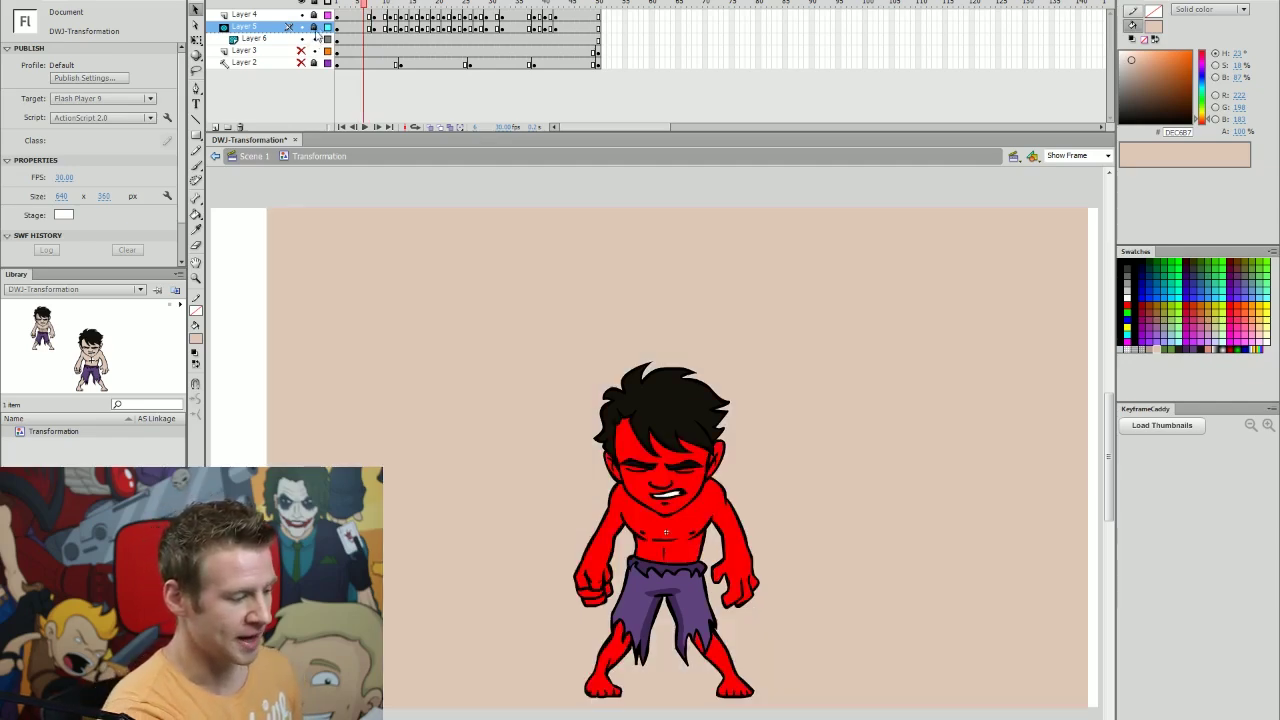
pyautogui.click(598, 45)
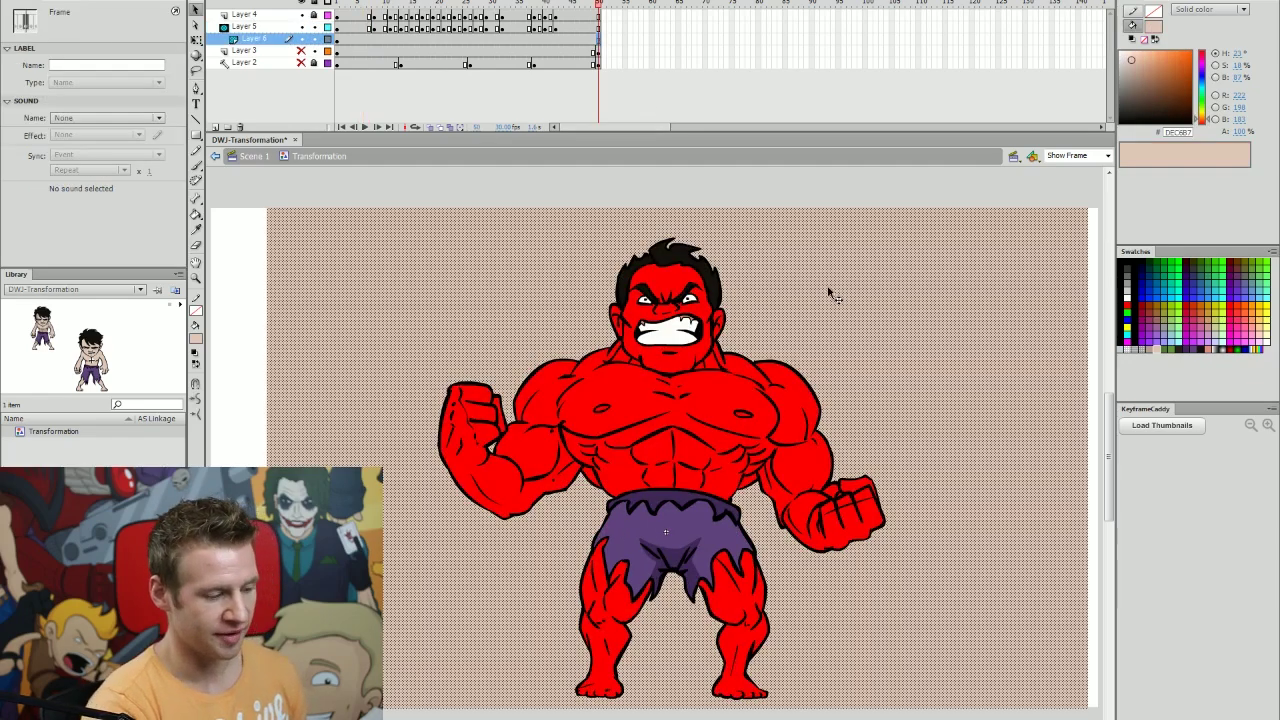
pyautogui.click(555, 39)
pyautogui.press('F6')
pyautogui.click(840, 280)
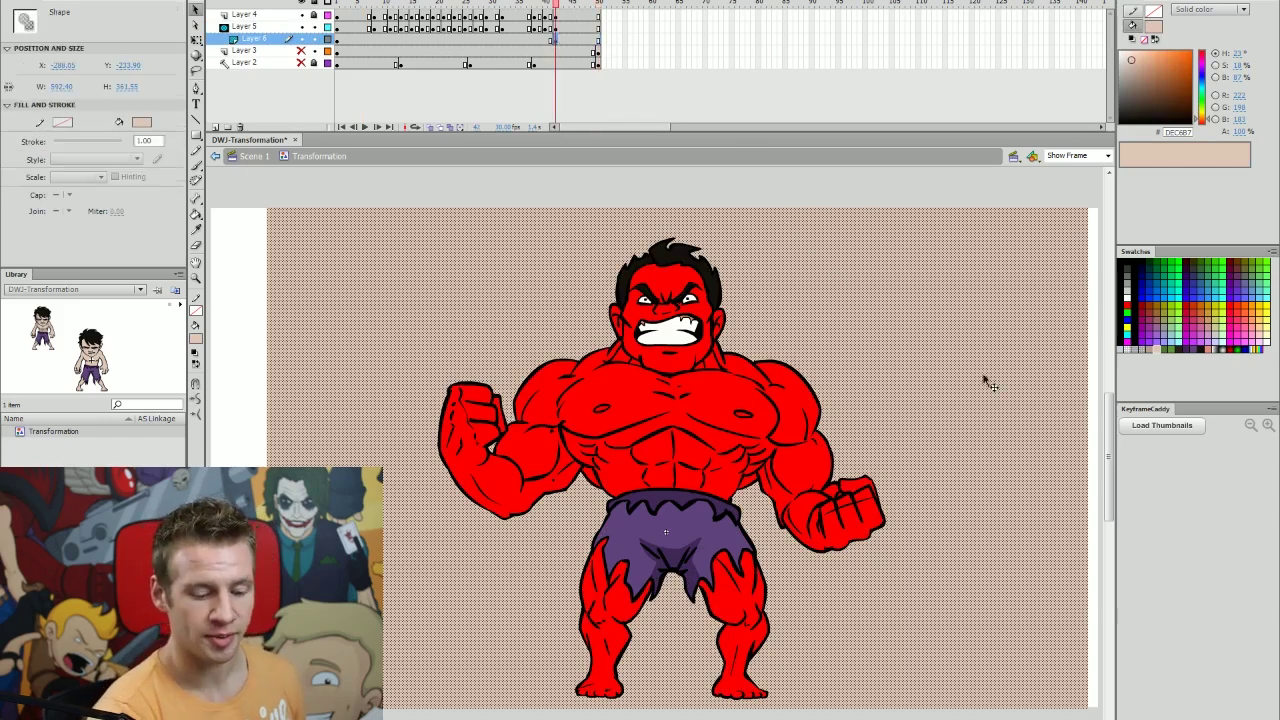
pyautogui.click(1175, 339)
pyautogui.press('Escape')
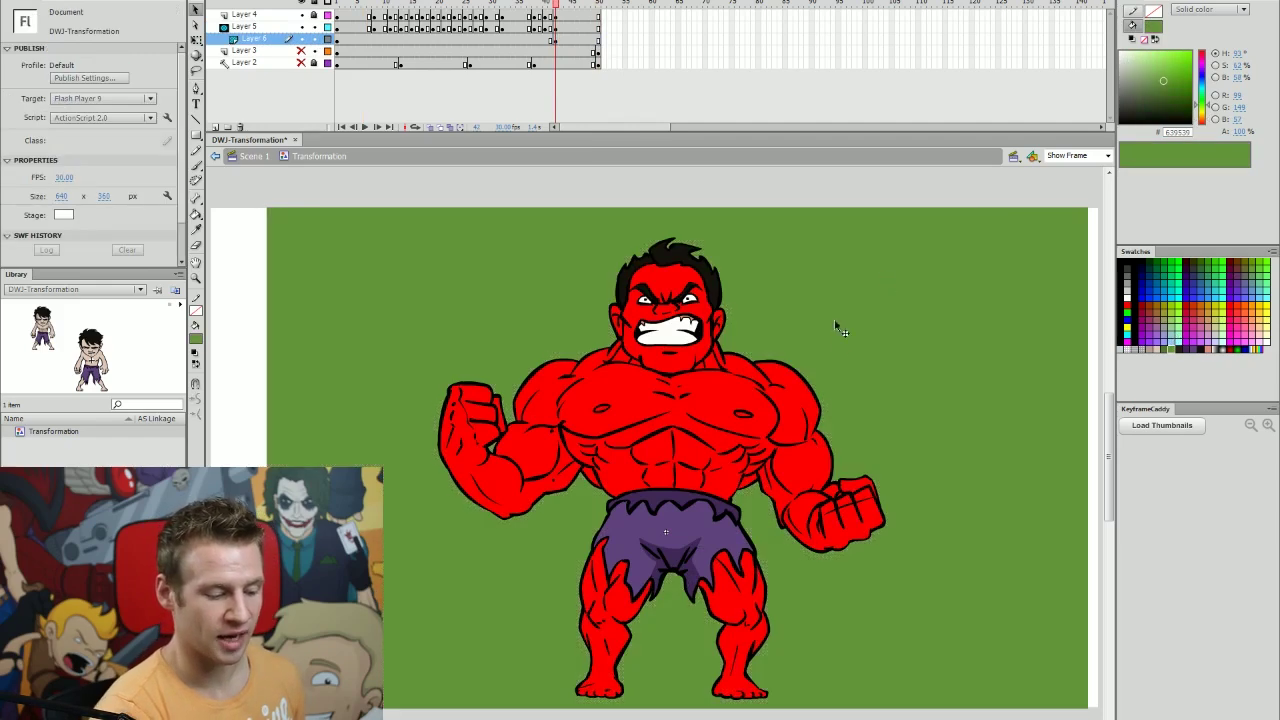
# - Add a keyframe at frame 8 on Layer 6, create a shape tween from it to frame 42, and play the colour change
pyautogui.click(374, 39)
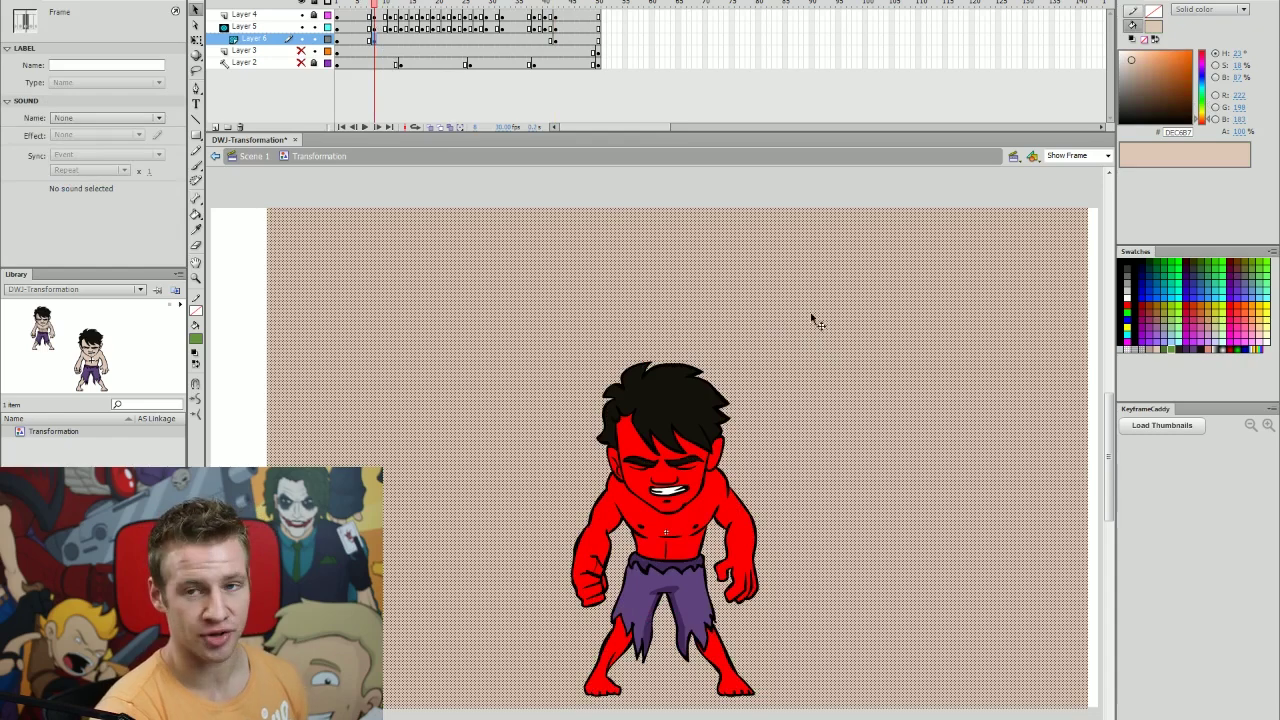
pyautogui.rightClick(427, 43)
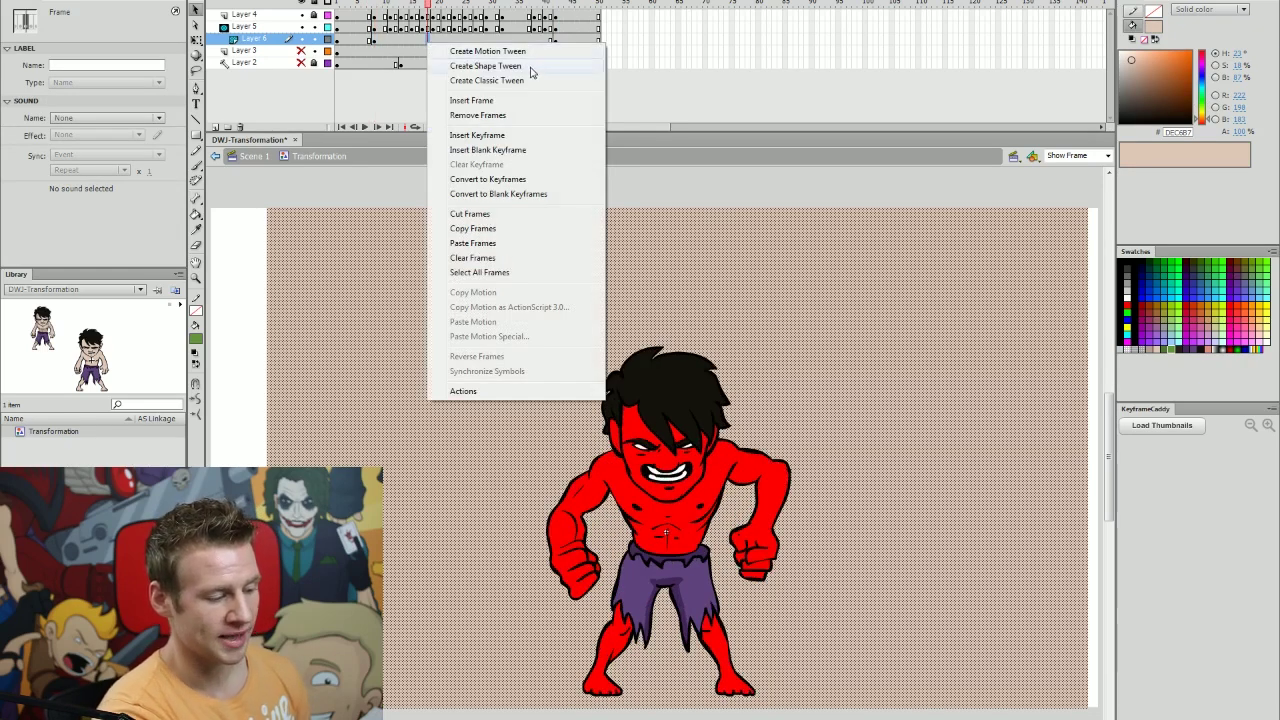
pyautogui.click(486, 66)
pyautogui.press('Return')
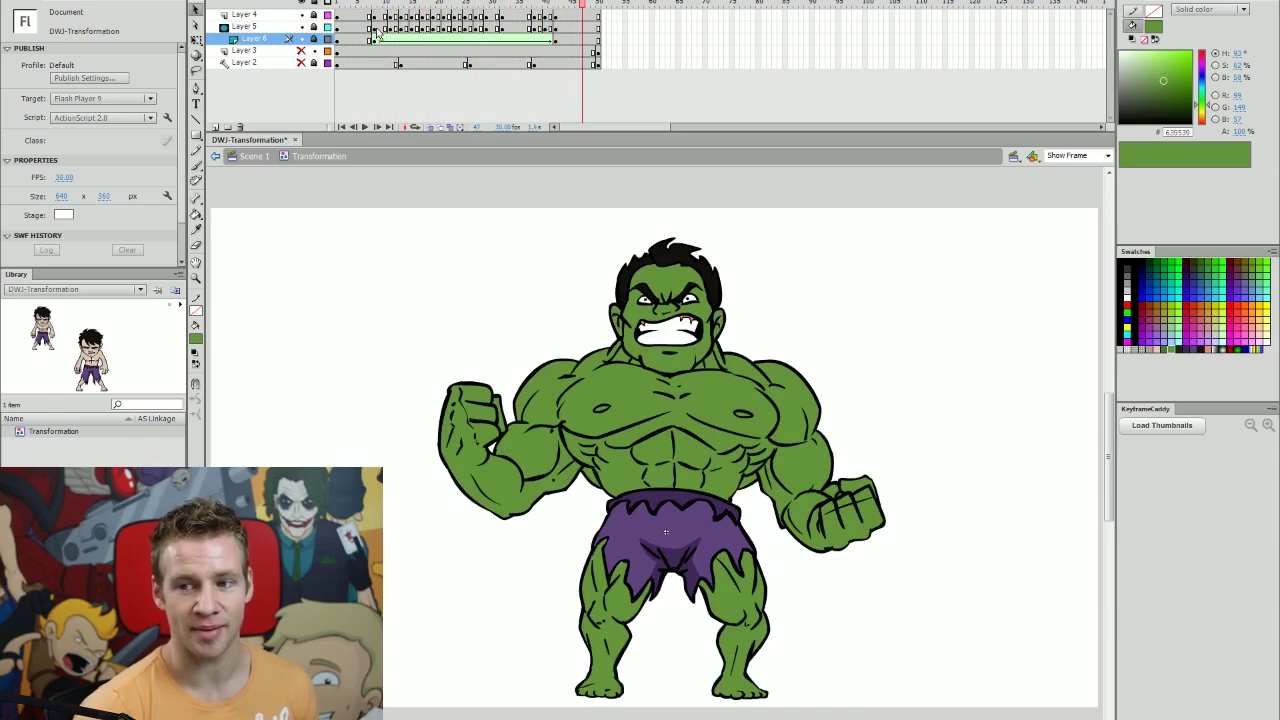
# - Try dark red (A10000) as the skin colour on the frame 42 keyframe of Layer 6 and play the animation
pyautogui.click(314, 38)
pyautogui.click(555, 40)
pyautogui.moveTo(1202, 107); pyautogui.dragTo(1203, 125)
pyautogui.moveTo(1174, 75); pyautogui.dragTo(1194, 77)
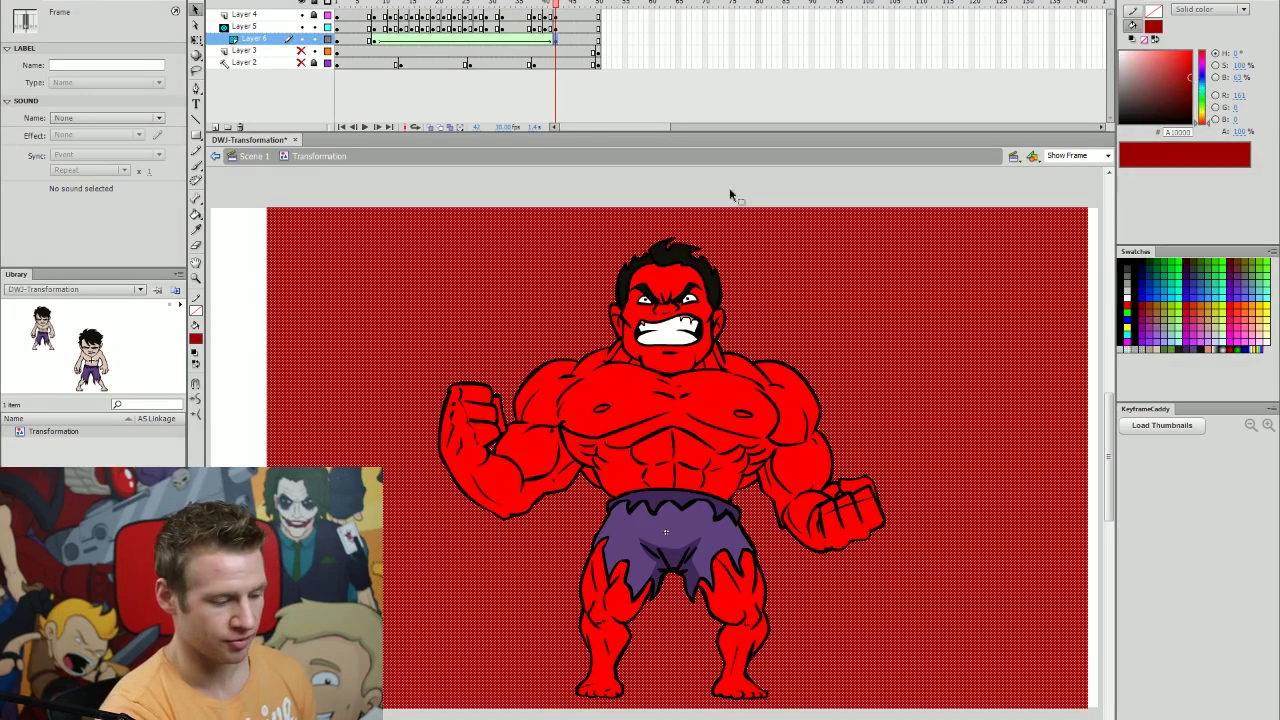
pyautogui.click(591, 121)
pyautogui.press('Return')
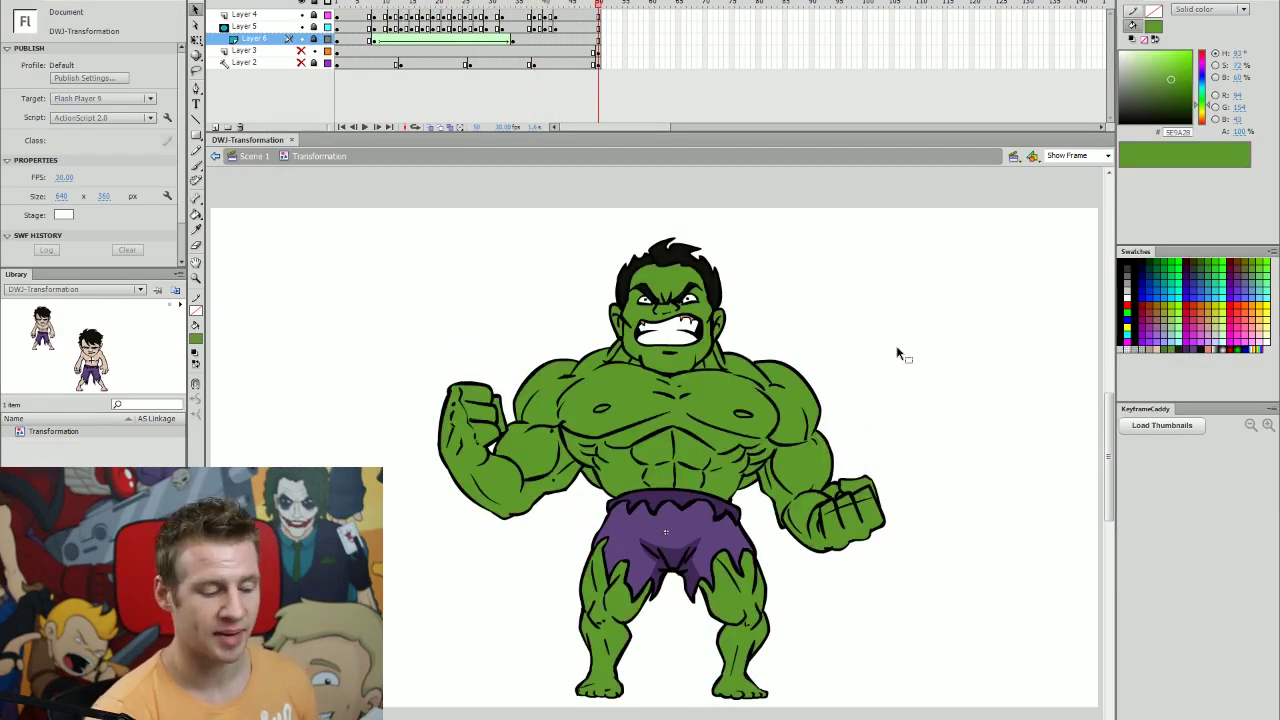
# - Check the skin colour at the tween's start in frame 8, at its end in frame 34, and in the frames just before
pyautogui.click(377, 45)
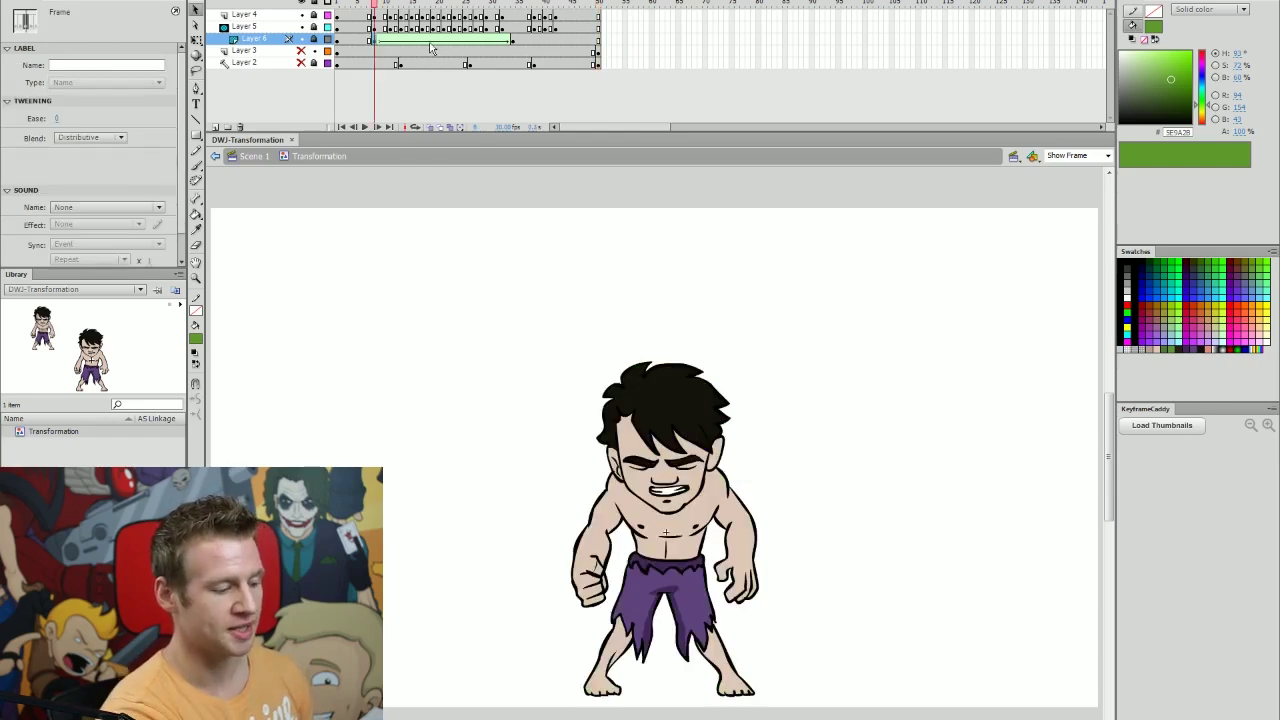
pyautogui.click(513, 48)
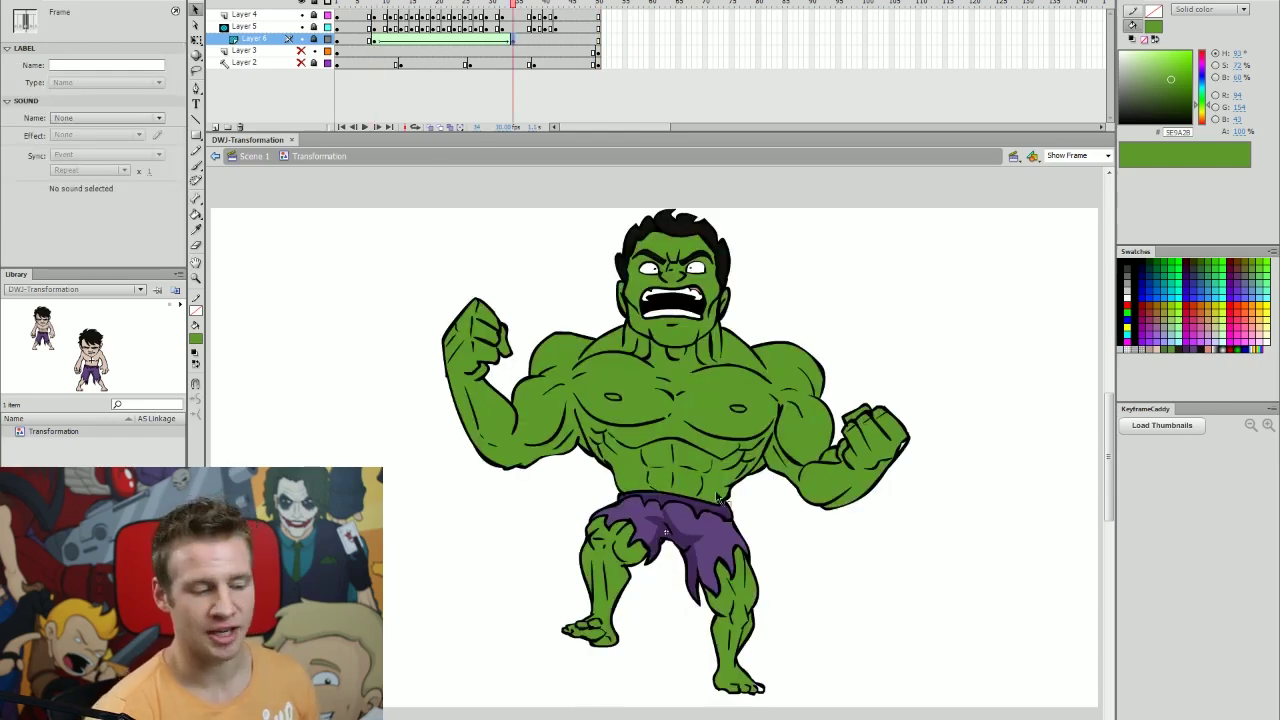
pyautogui.click(904, 354)
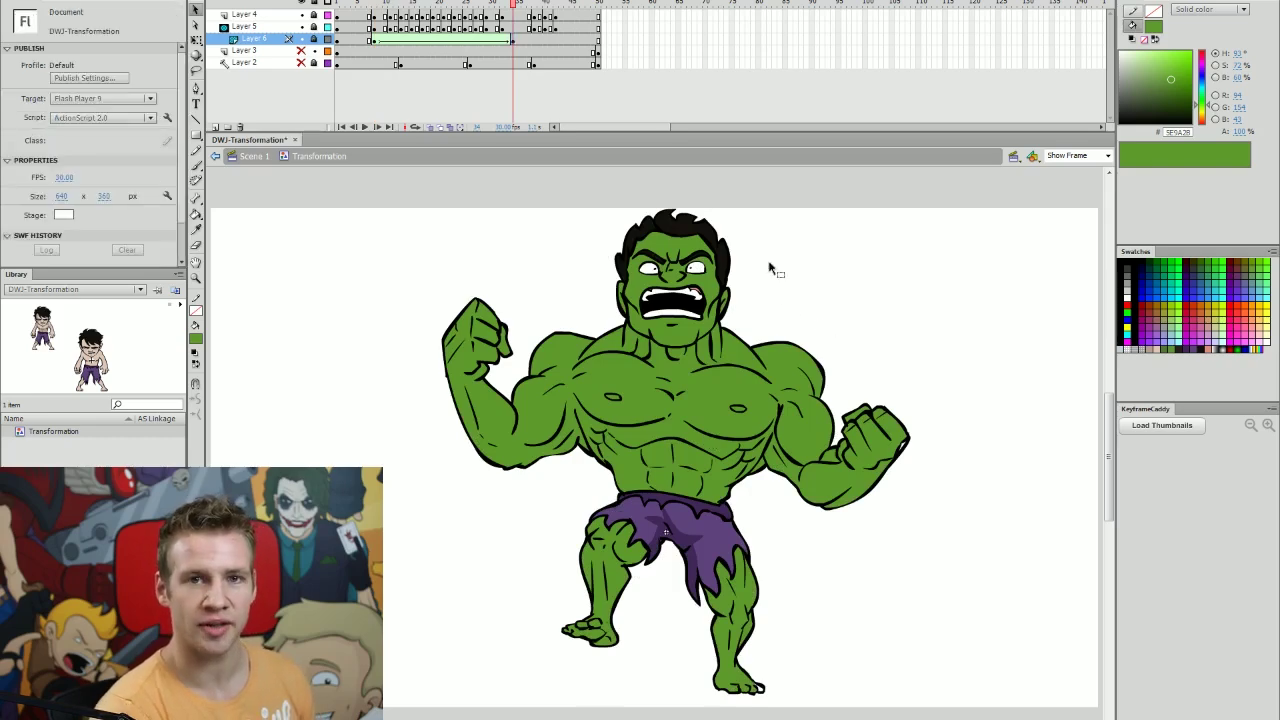
pyautogui.press(',')
pyautogui.press(',')
pyautogui.press(',')
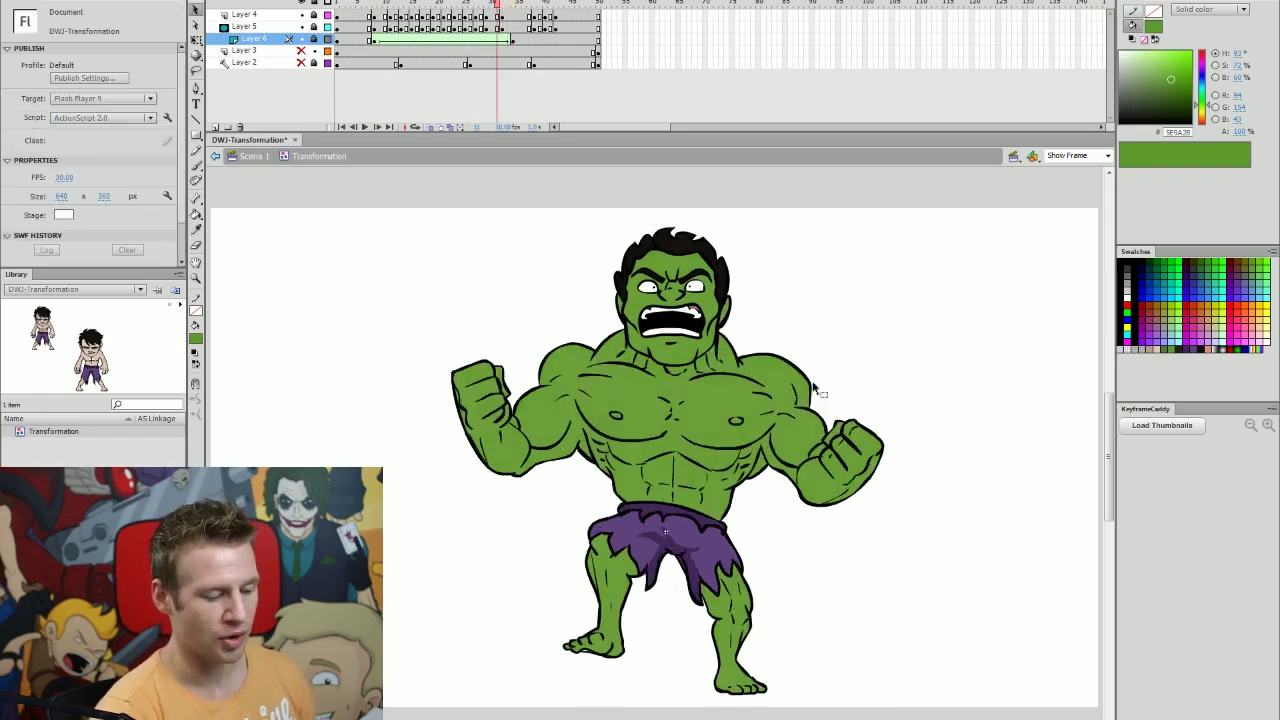
# - Select the first drawing at frame 7 on Layer 4 and set the brush fill to black with 20% alpha
pyautogui.click(376, 16)
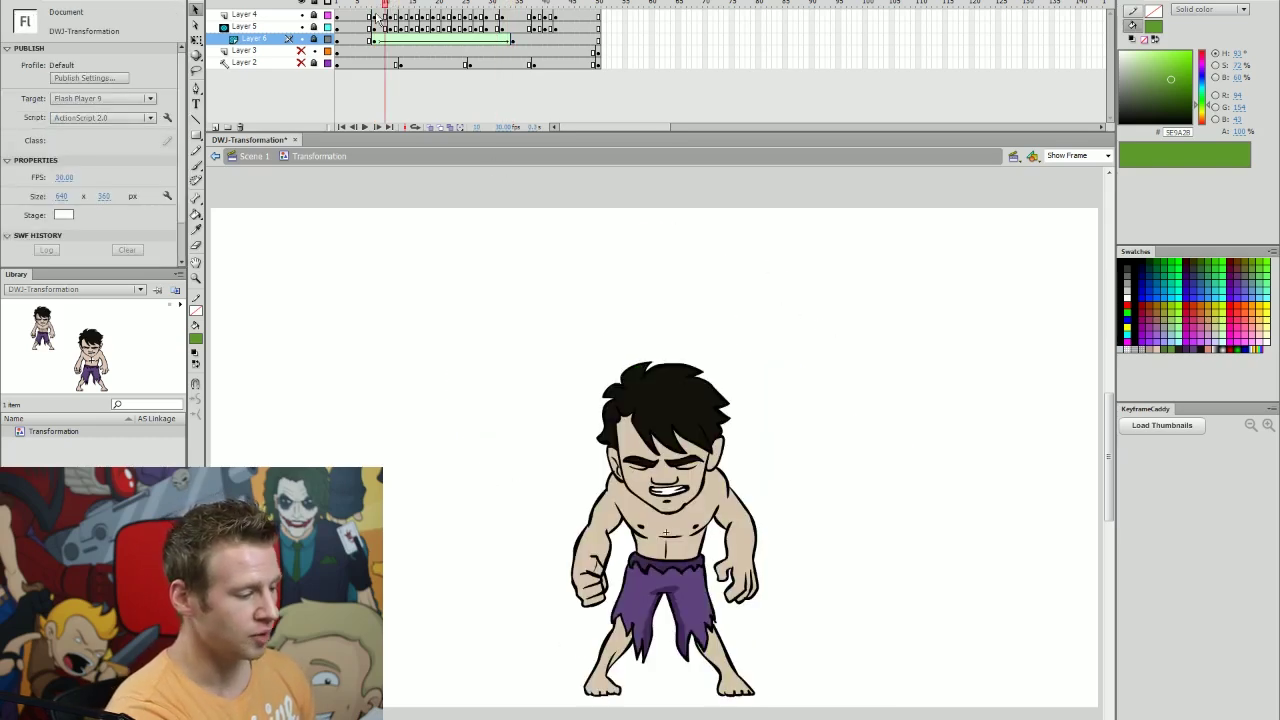
pyautogui.click(371, 16)
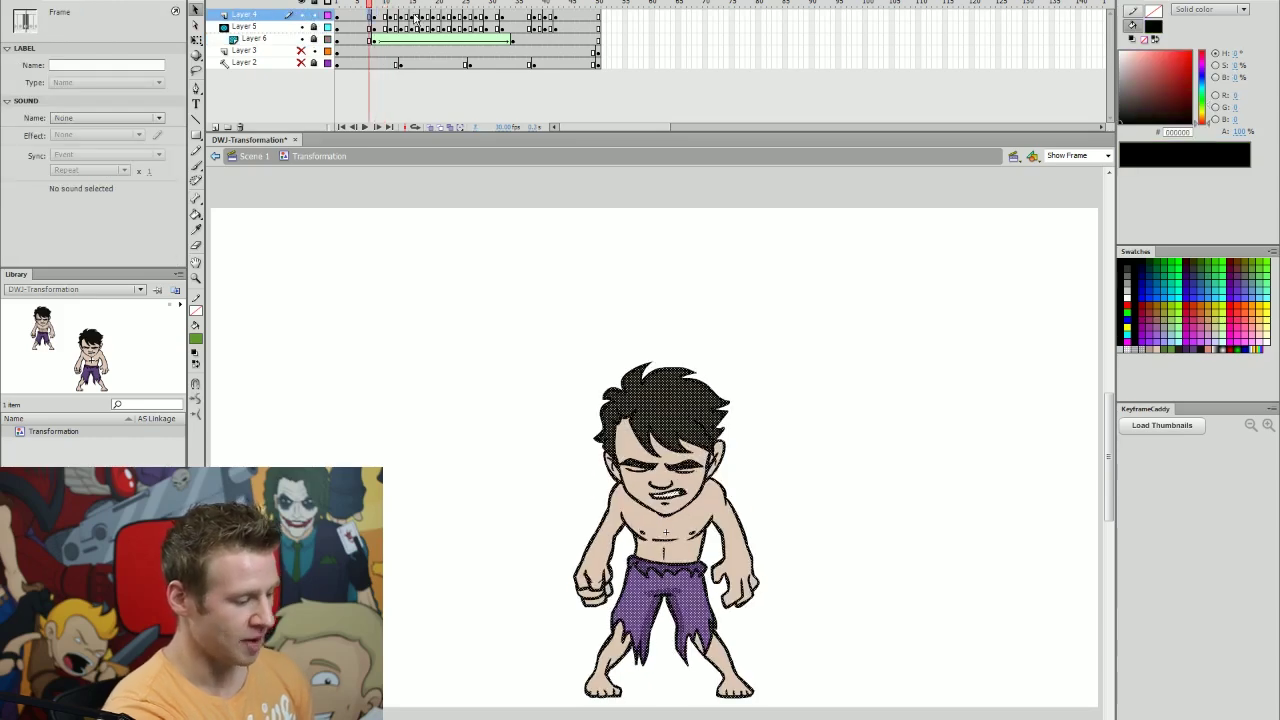
pyautogui.click(768, 459)
pyautogui.hotkey('ctrl', 'a')
pyautogui.moveTo(697, 608); pyautogui.dragTo(912, 500)
pyautogui.hotkey('ctrl', 'z')
pyautogui.click(870, 520)
pyautogui.hotkey('ctrl', 's')
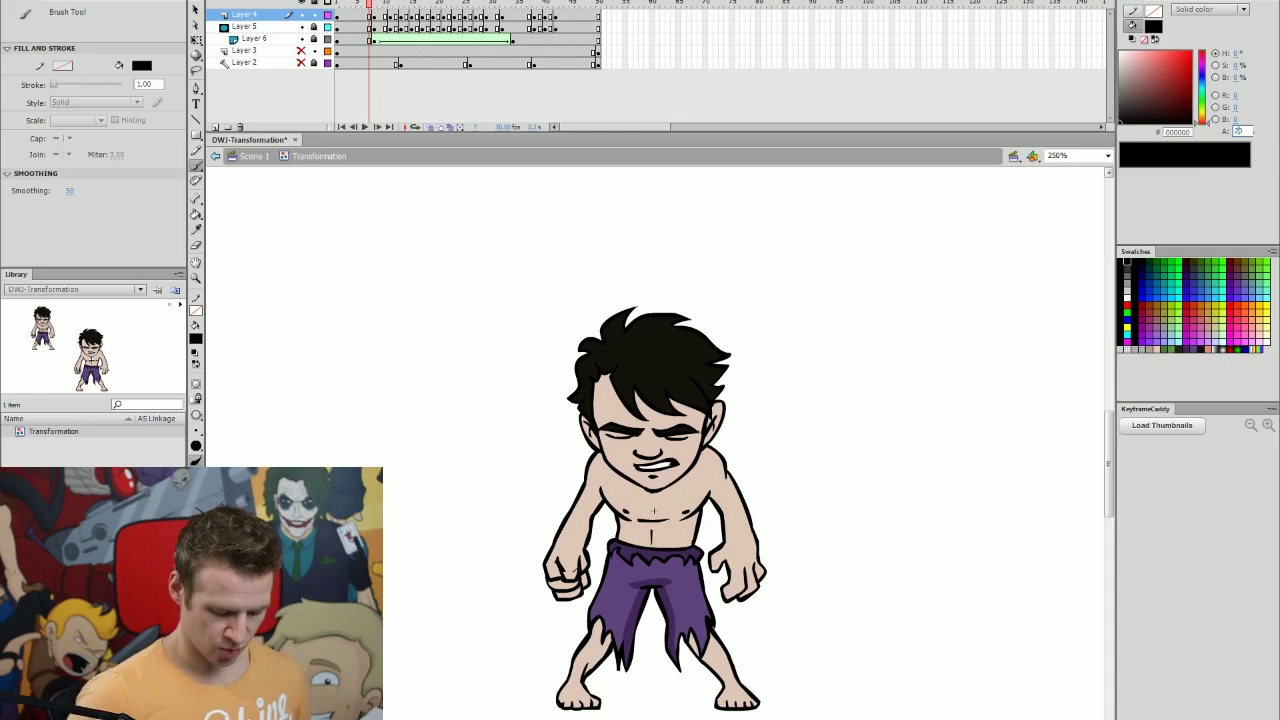
# - Outline and fill translucent shadows on the face, chest, arms and legs of the frame 7 drawing on Layer 4
pyautogui.press('v')
pyautogui.press('b')
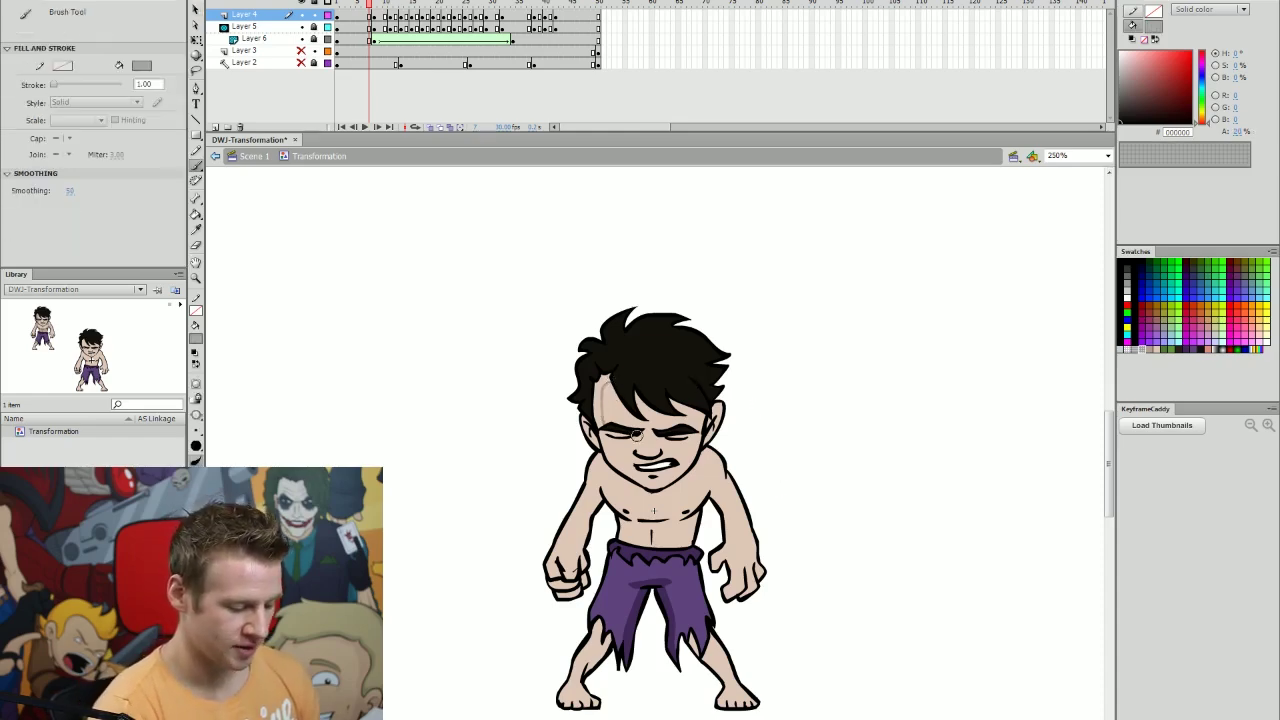
pyautogui.press('k')
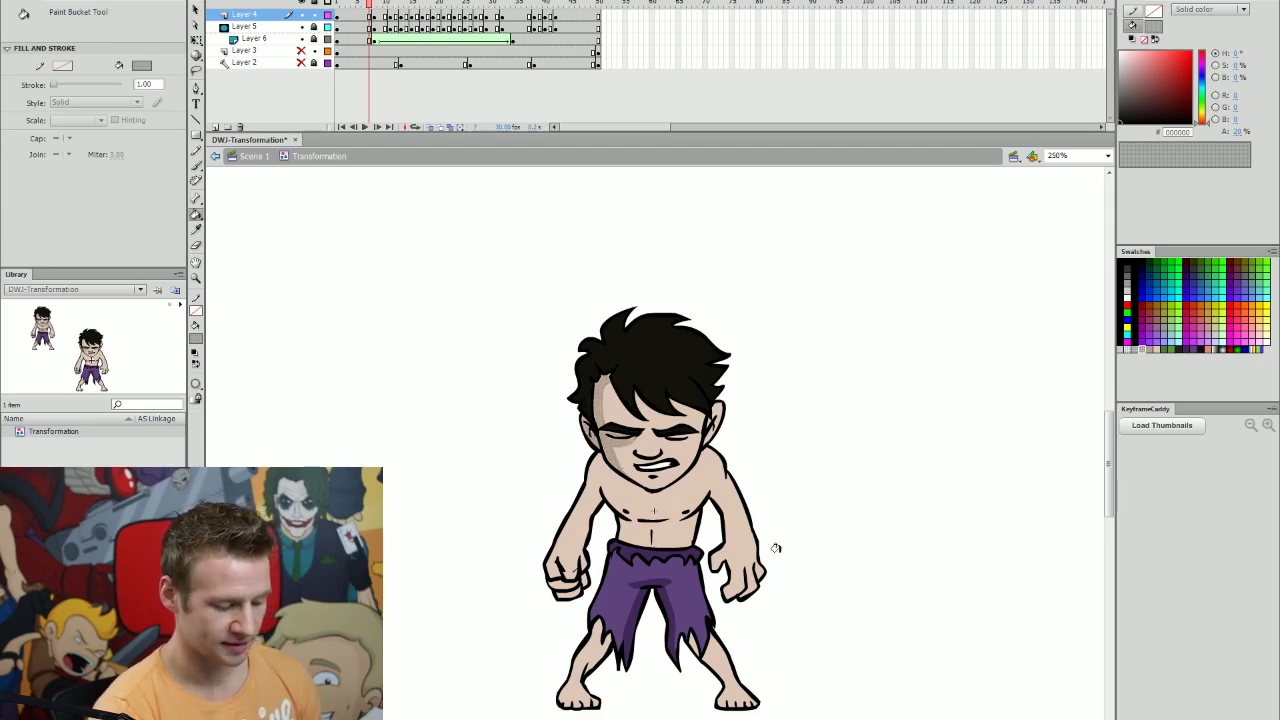
pyautogui.press('b')
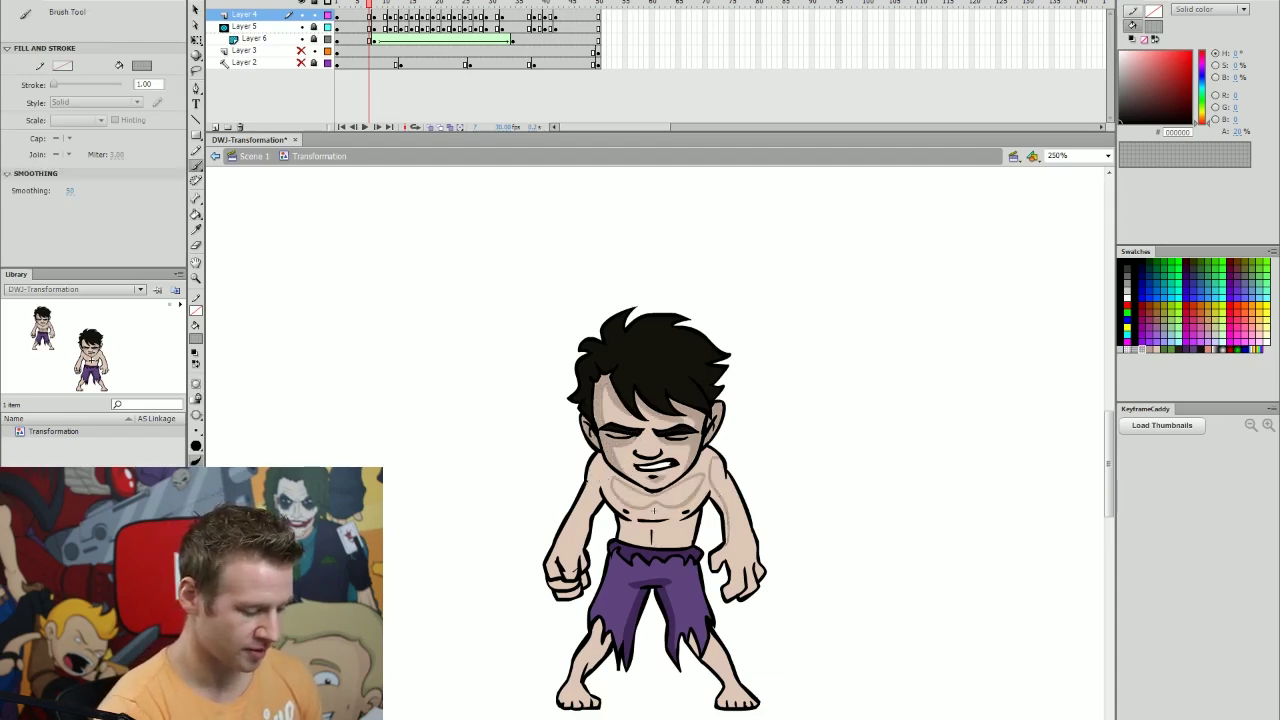
pyautogui.press('k')
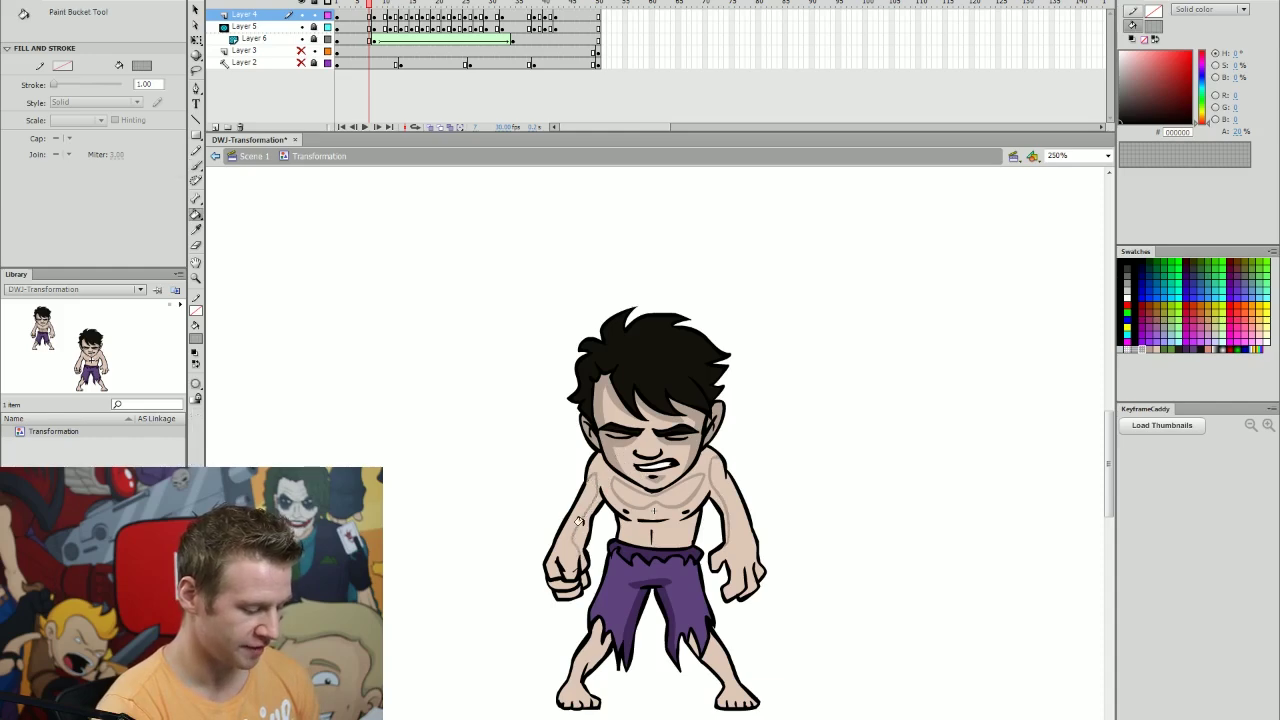
pyautogui.press('b')
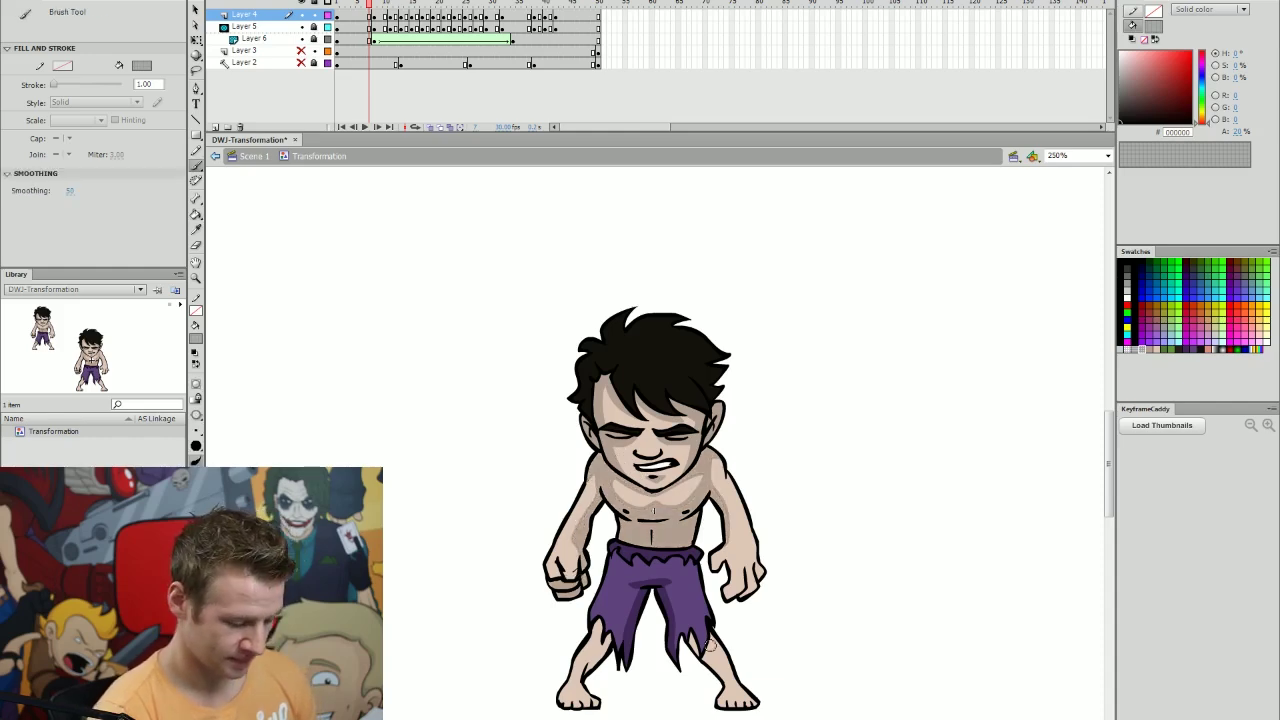
pyautogui.press('k')
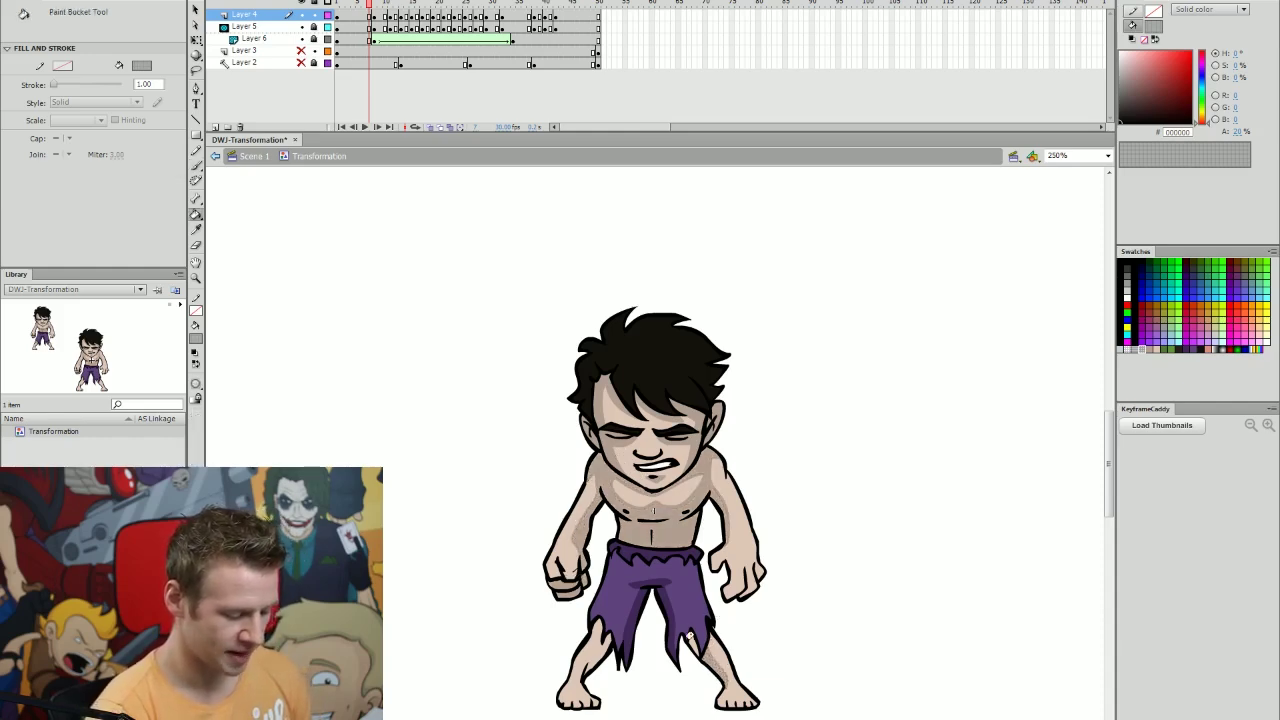
pyautogui.press('b')
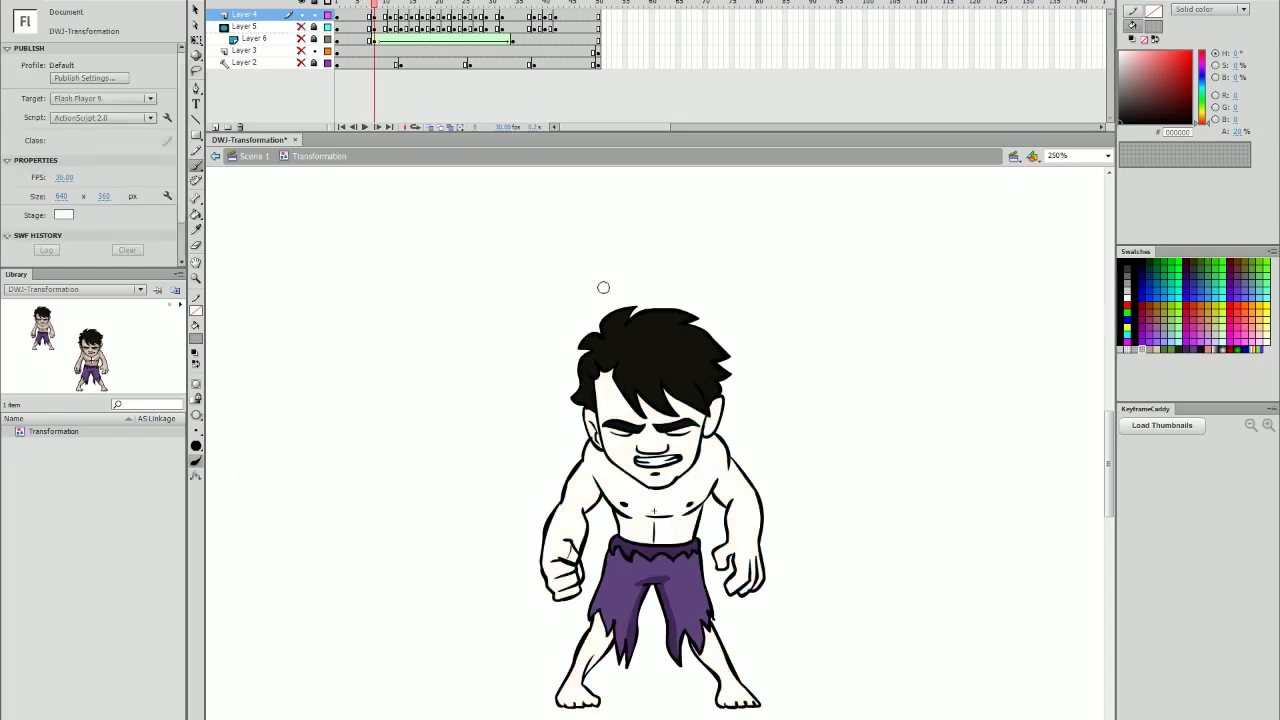
# - Outline and fill the shadows on the face of the frame 8 drawing on Layer 4
pyautogui.press('b')
pyautogui.press('k')
pyautogui.click(612, 400)
pyautogui.press('b')
pyautogui.press('k')
pyautogui.click(692, 450)
pyautogui.press('b')
# - Outline and fill the shadows on the chest, stomach and arm of the frame 8 drawing
pyautogui.moveTo(608, 472); pyautogui.dragTo(704, 472)
pyautogui.moveTo(640, 517); pyautogui.dragTo(678, 517)
pyautogui.moveTo(722, 446); pyautogui.dragTo(738, 540)
pyautogui.press('k')
pyautogui.press('b')
pyautogui.press('k')
pyautogui.click(655, 500)
# - Outline and fill the shadows on both legs of the frame 23 drawing on Layer 4
pyautogui.press('e')
pyautogui.press('l')
pyautogui.press('e')
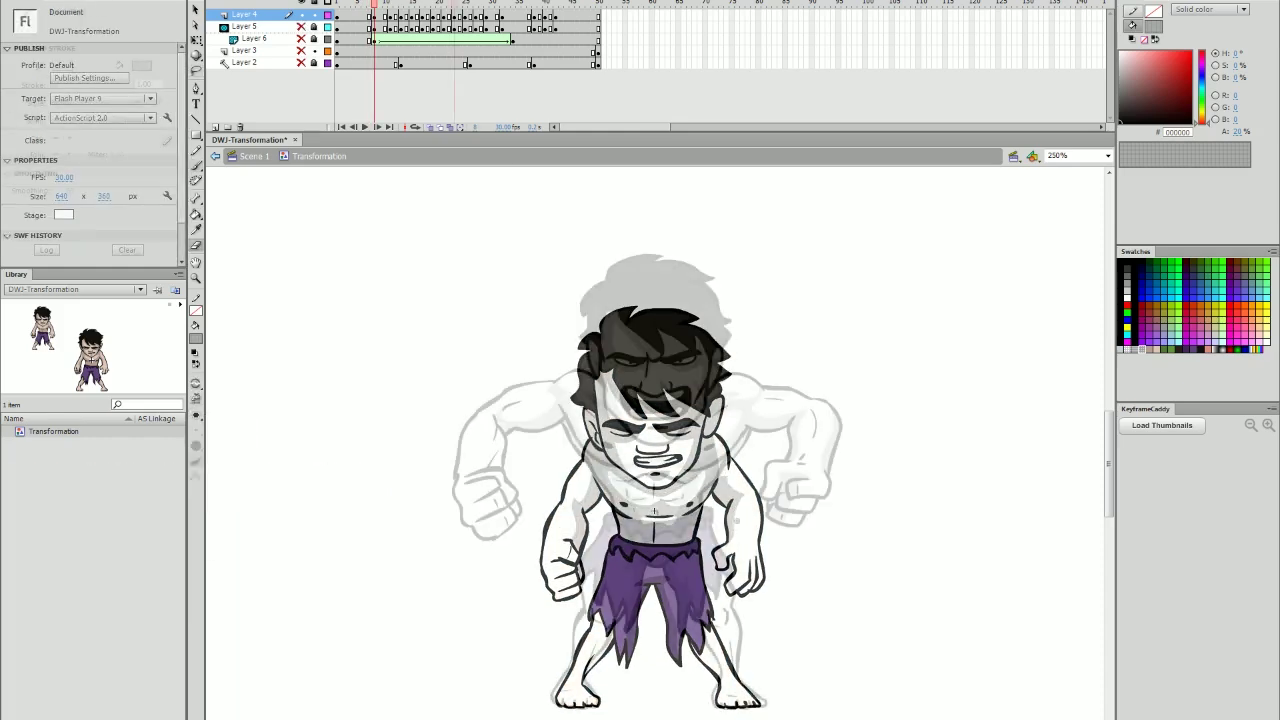
pyautogui.press('Return')
pyautogui.press('k')
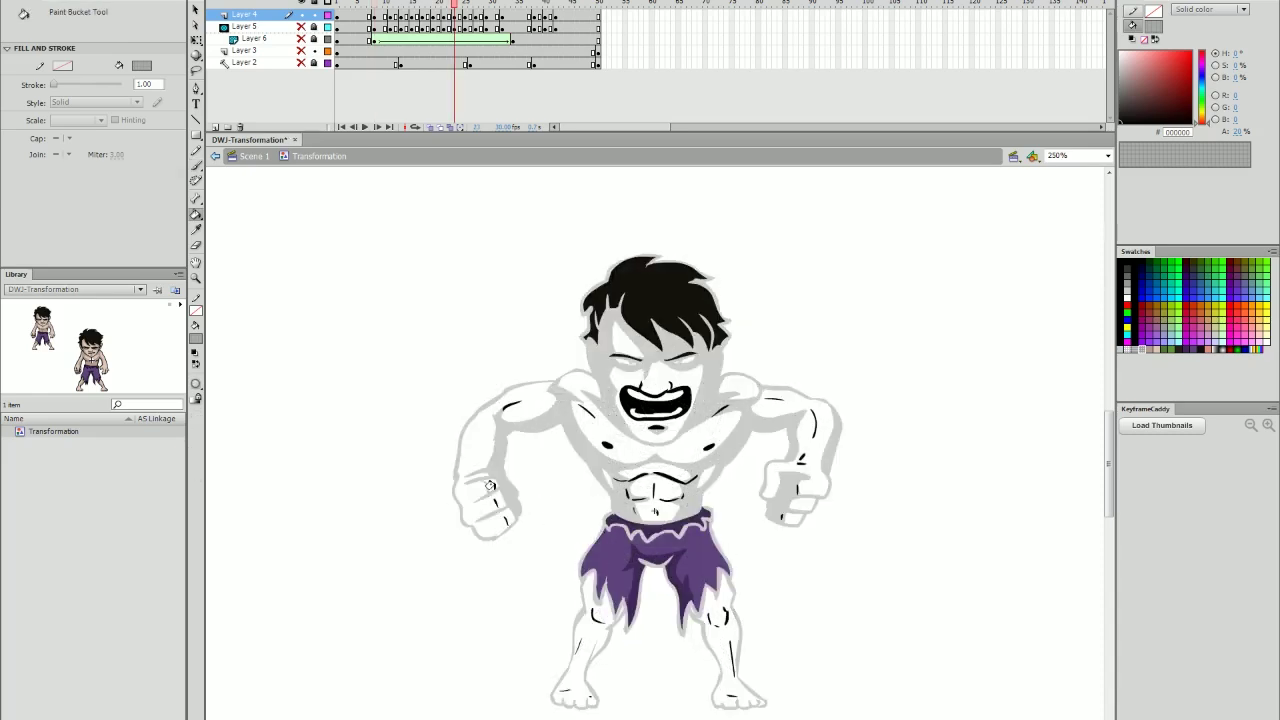
pyautogui.click(599, 627)
pyautogui.press('b')
pyautogui.moveTo(604, 596); pyautogui.dragTo(608, 654)
pyautogui.press('k')
pyautogui.click(732, 640)
pyautogui.press('b')
pyautogui.press(',')
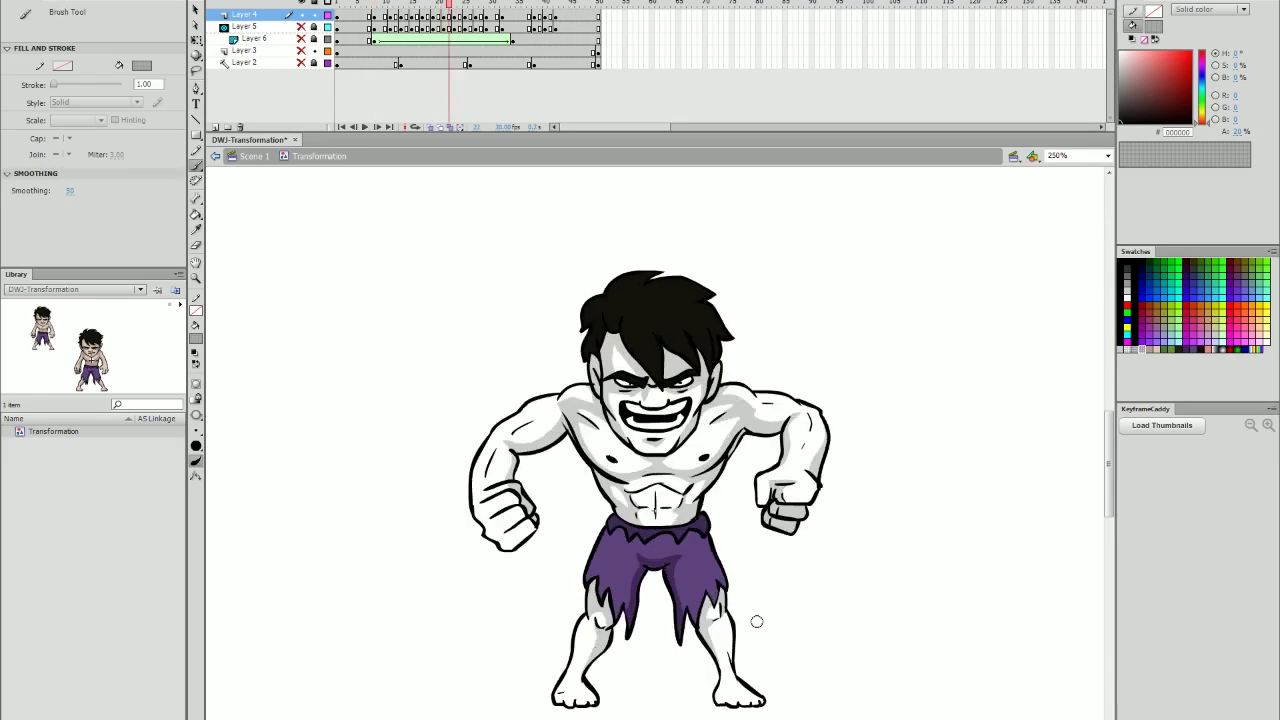
# - Outline and fill the shadows on the drawings that follow from frame 25 on Layer 4
pyautogui.press('.')
pyautogui.press('.')
pyautogui.press('.')
pyautogui.press('k')
pyautogui.press('b')
pyautogui.press('k')
pyautogui.press('b')
pyautogui.press('Return')
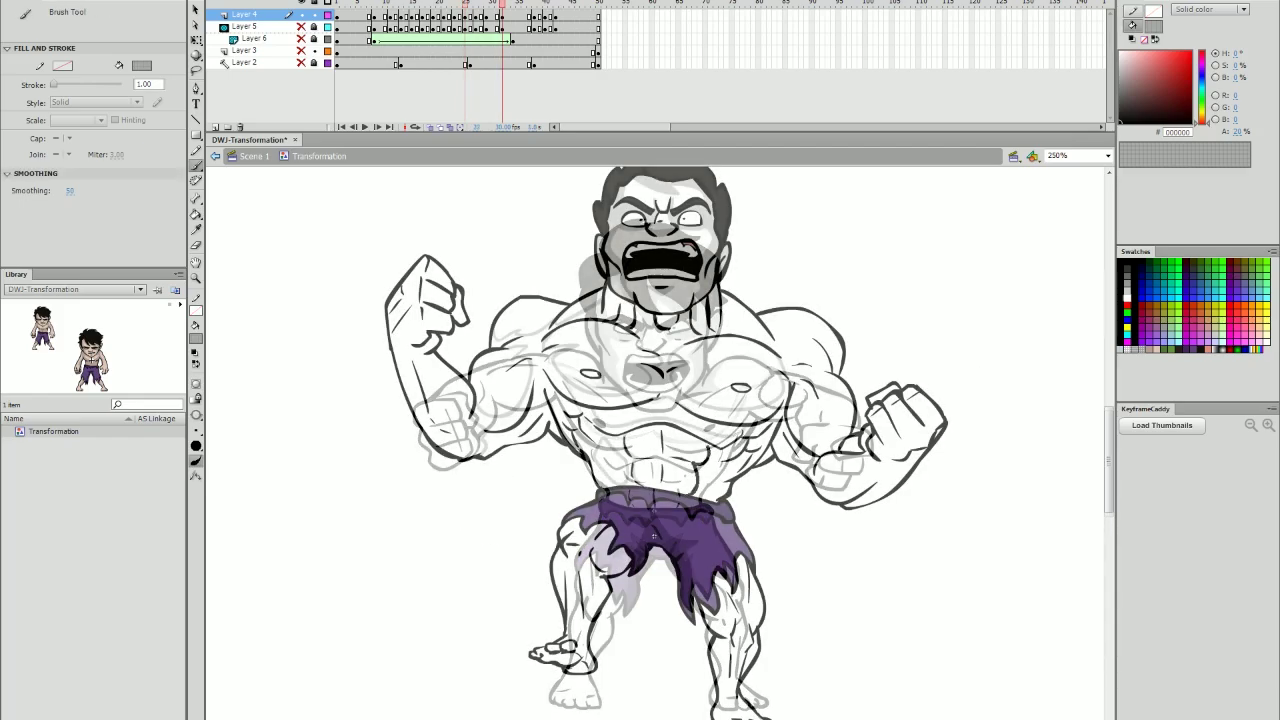
# - Outline and fill the shadows on the shoulders, arms and fists of the roaring frame 31 drawing on Layer 4
pyautogui.press('k')
pyautogui.press('b')
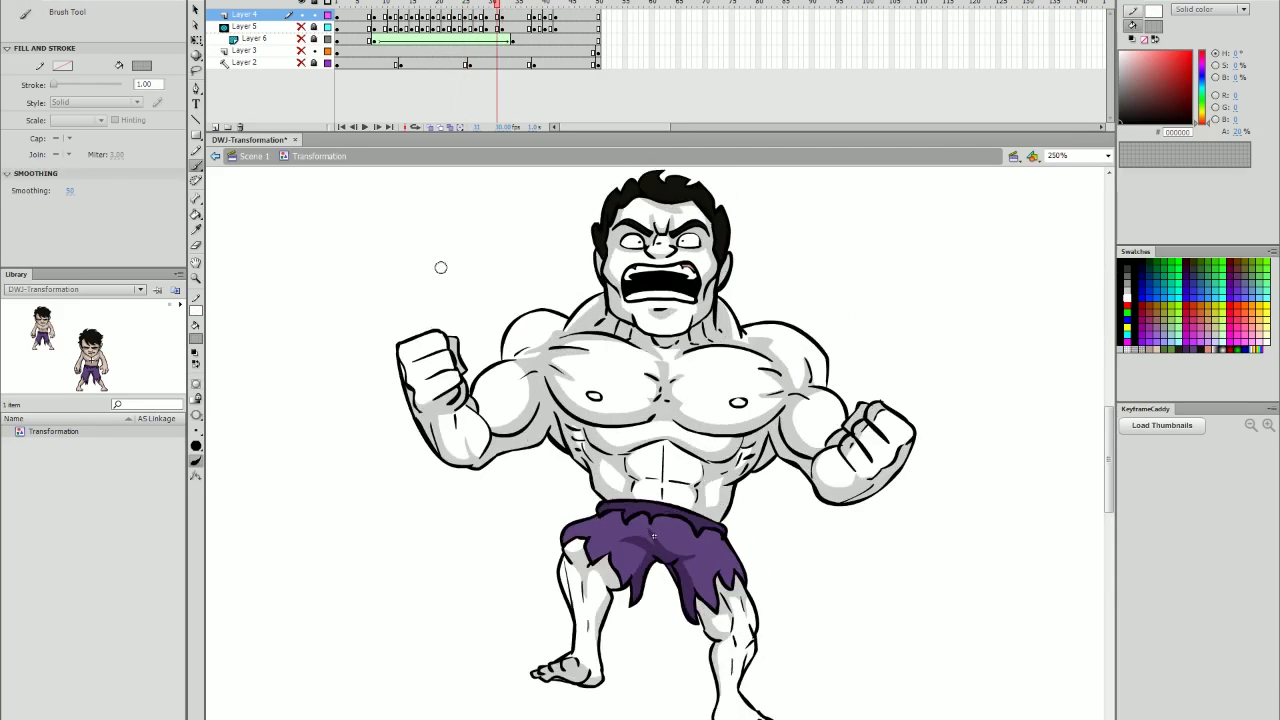
pyautogui.moveTo(408, 354); pyautogui.dragTo(440, 456)
pyautogui.press('k')
pyautogui.click(418, 390)
pyautogui.press('b')
pyautogui.press('k')
pyautogui.press('b')
pyautogui.moveTo(724, 303); pyautogui.dragTo(780, 352)
pyautogui.moveTo(768, 318)
pyautogui.mouseDown()
pyautogui.moveTo(828, 366)
pyautogui.moveTo(802, 446)
pyautogui.mouseUp()
pyautogui.moveTo(814, 496); pyautogui.dragTo(906, 462)
pyautogui.press('k')
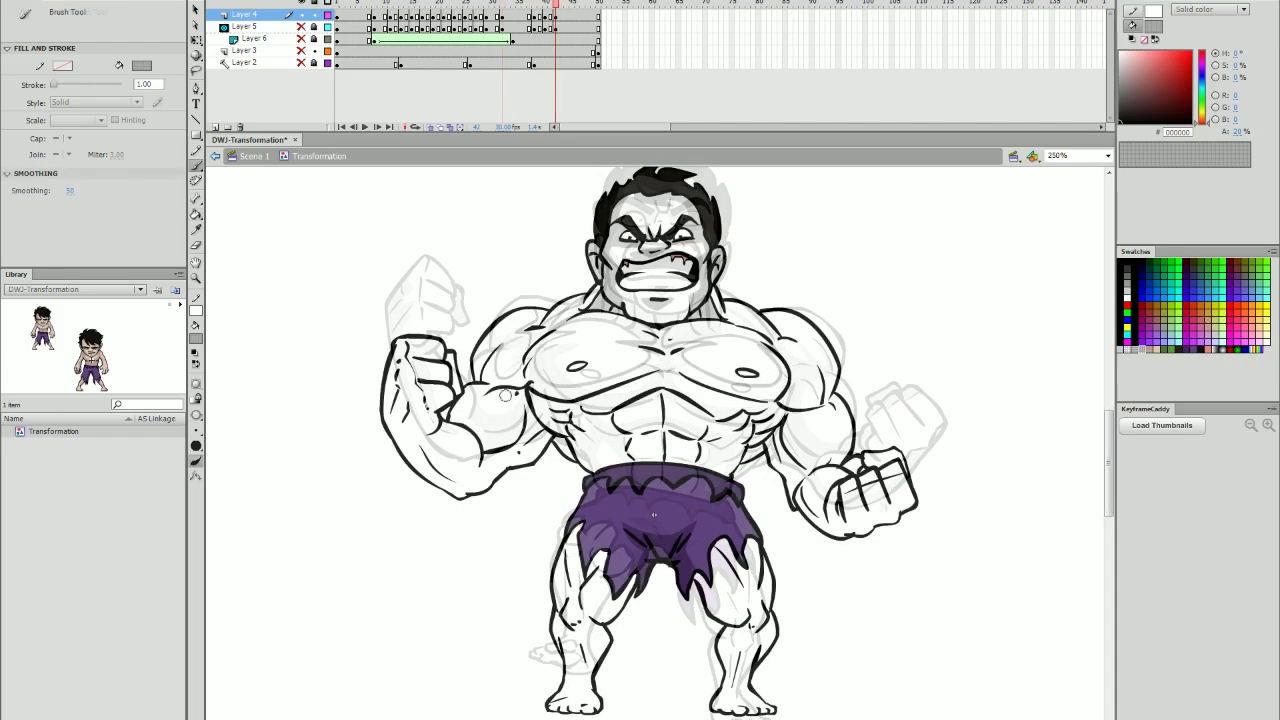
# - Outline and fill the shadows on the flexed arm, shoulder and chest of the frame 42 drawing on Layer 4
pyautogui.moveTo(517, 390); pyautogui.dragTo(482, 441)
pyautogui.moveTo(456, 488); pyautogui.dragTo(420, 446)
pyautogui.press('k')
pyautogui.click(459, 485)
pyautogui.click(516, 418)
pyautogui.press('b')
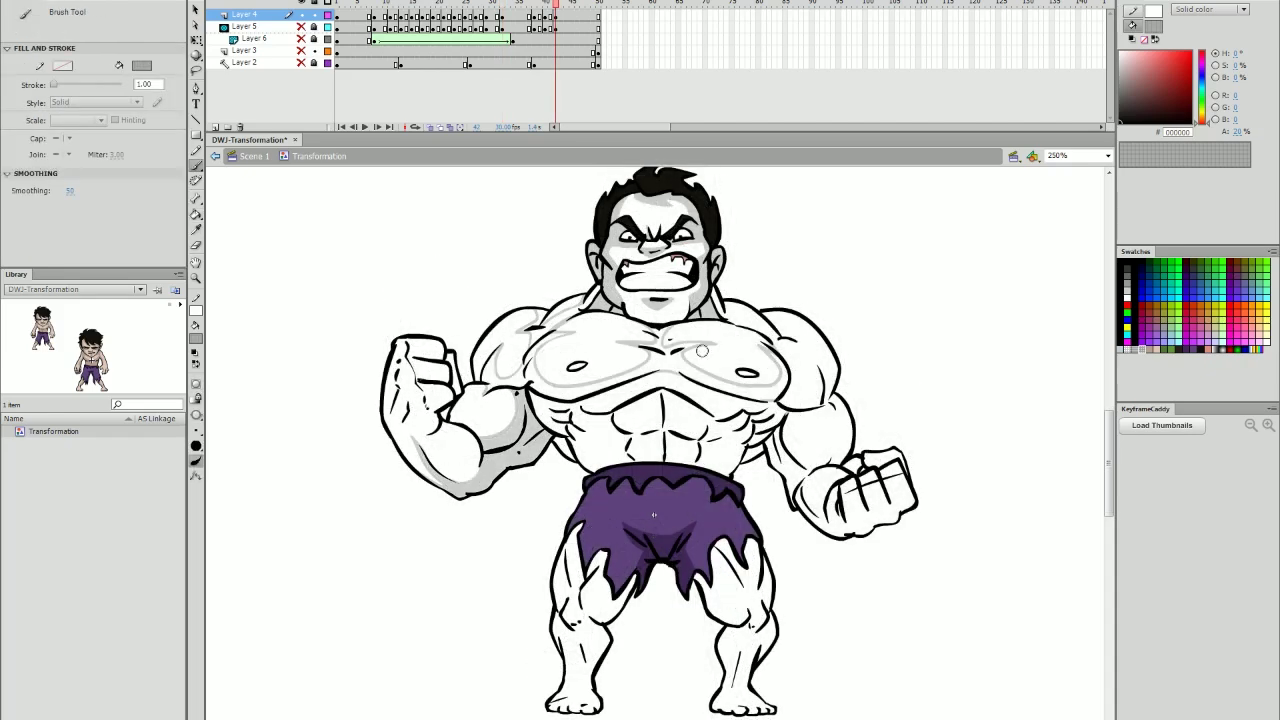
pyautogui.press('k')
pyautogui.click(700, 350)
pyautogui.click(534, 322)
# - Outline and fill the shadows on the stomach, lowered arm and legs of the frame 42 drawing
pyautogui.press('b')
pyautogui.moveTo(560, 400); pyautogui.dragTo(610, 462)
pyautogui.moveTo(776, 414); pyautogui.dragTo(822, 494)
pyautogui.moveTo(634, 578); pyautogui.dragTo(590, 622)
pyautogui.moveTo(820, 378); pyautogui.dragTo(782, 406)
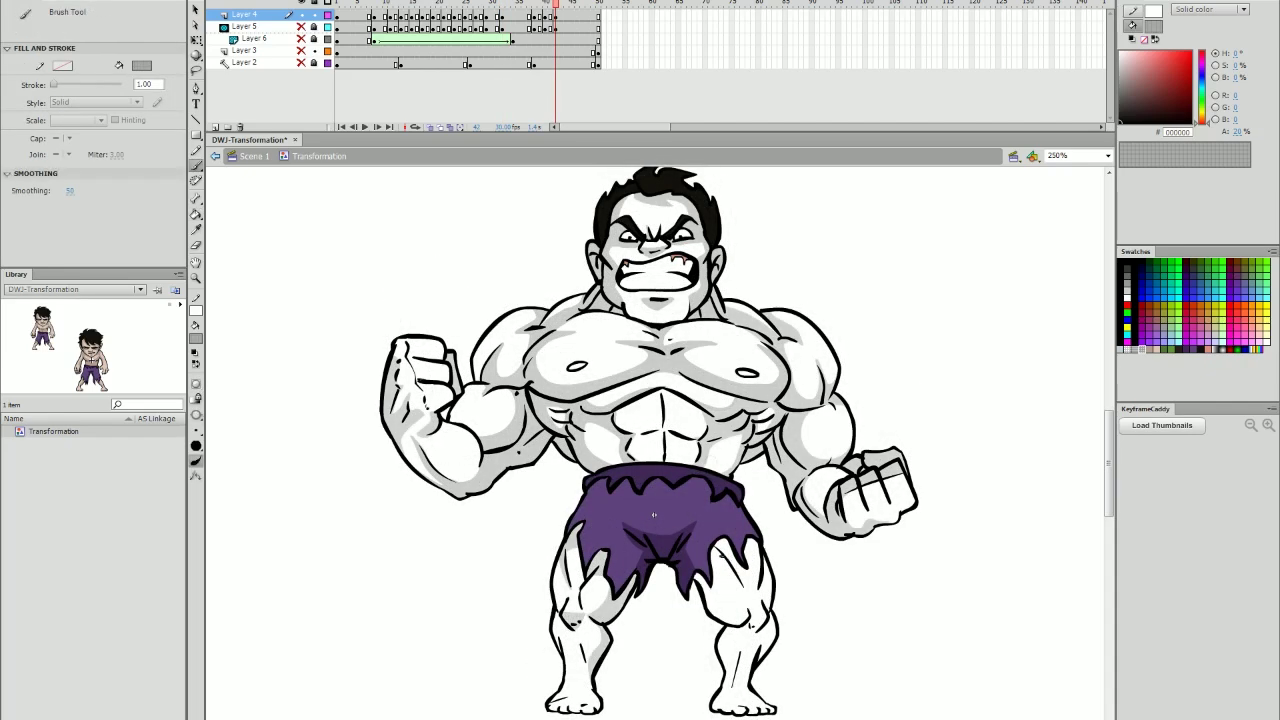
pyautogui.moveTo(698, 576); pyautogui.dragTo(746, 624)
pyautogui.press('k')
pyautogui.click(730, 560)
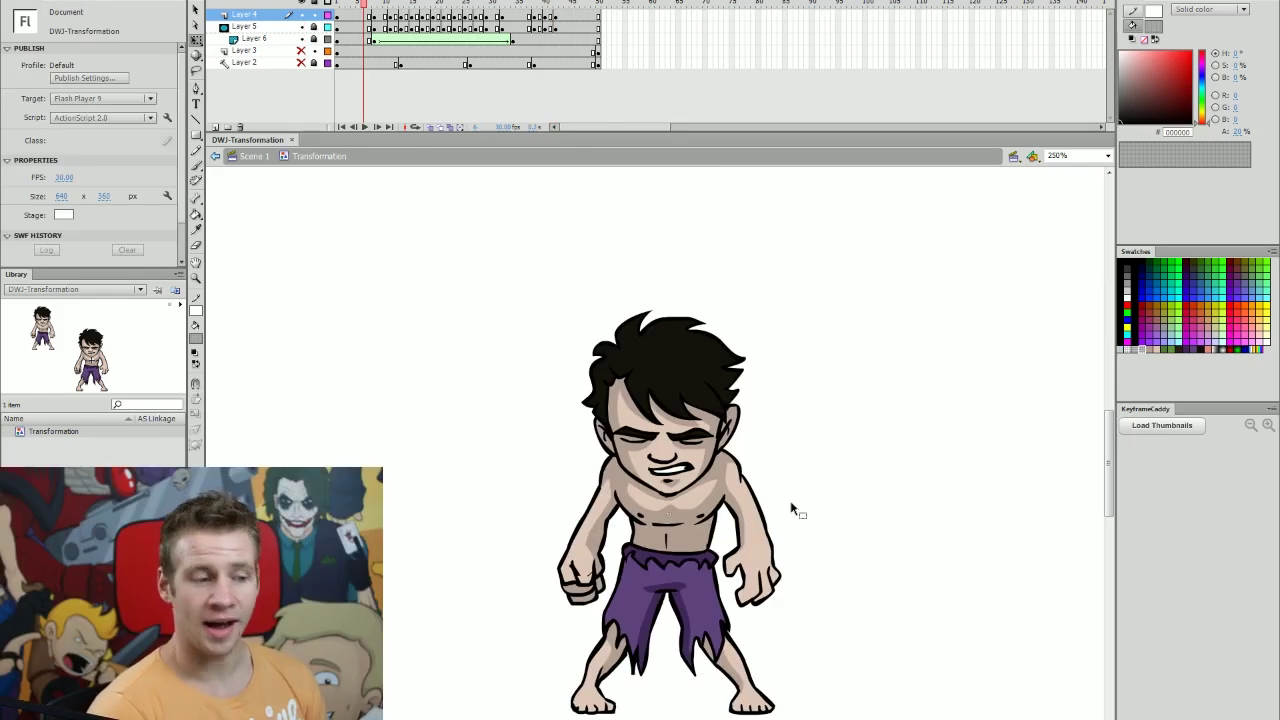
# - Play the animation from the start to review the shaded transformation and its green skin
pyautogui.click(348, 3)
pyautogui.press('Return')
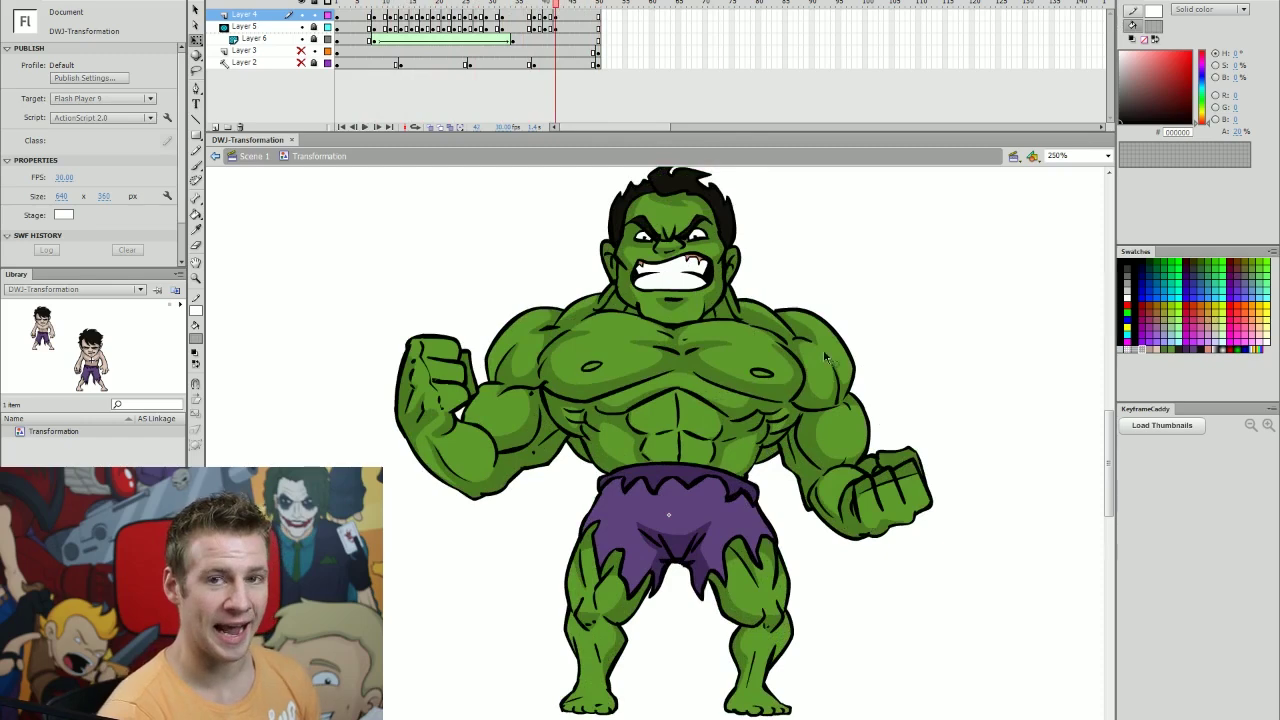
pyautogui.moveTo(556, 4); pyautogui.dragTo(494, 29)
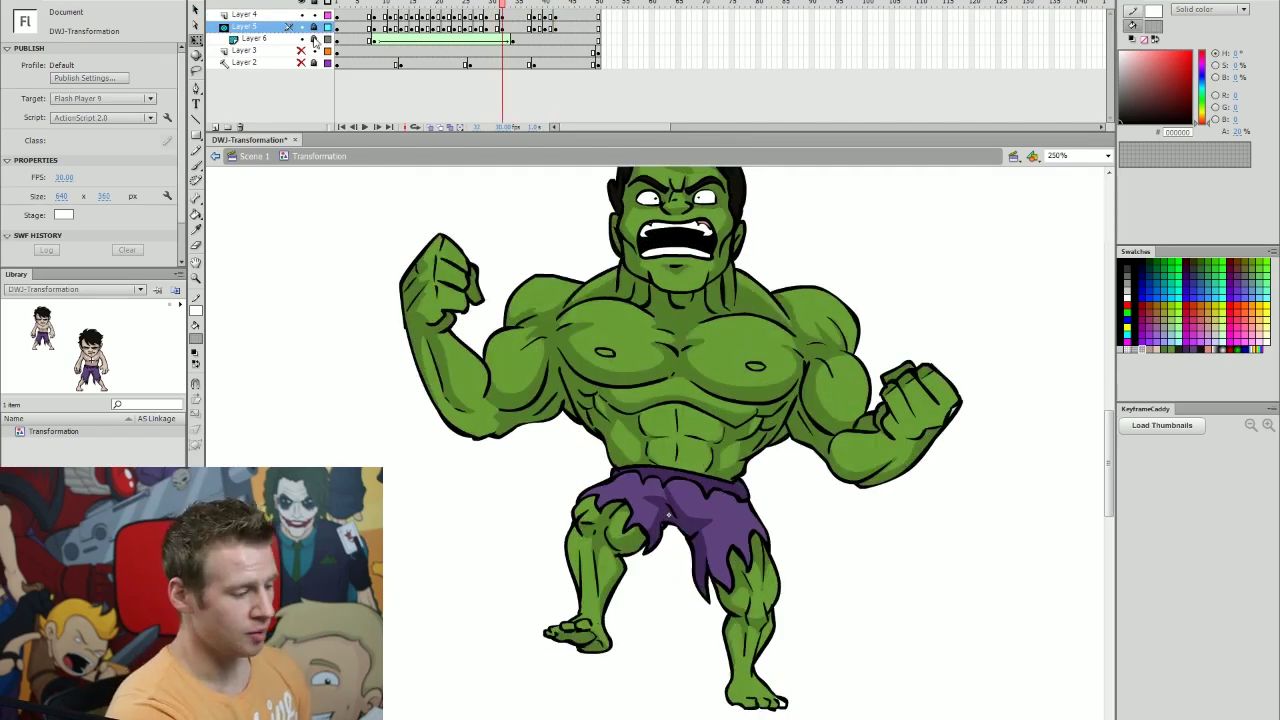
# - Unlock the mask layers with Layer 6 hidden, and move the frame 32 keyframes on Layers 4 and 5 to frame 31
pyautogui.click(301, 38)
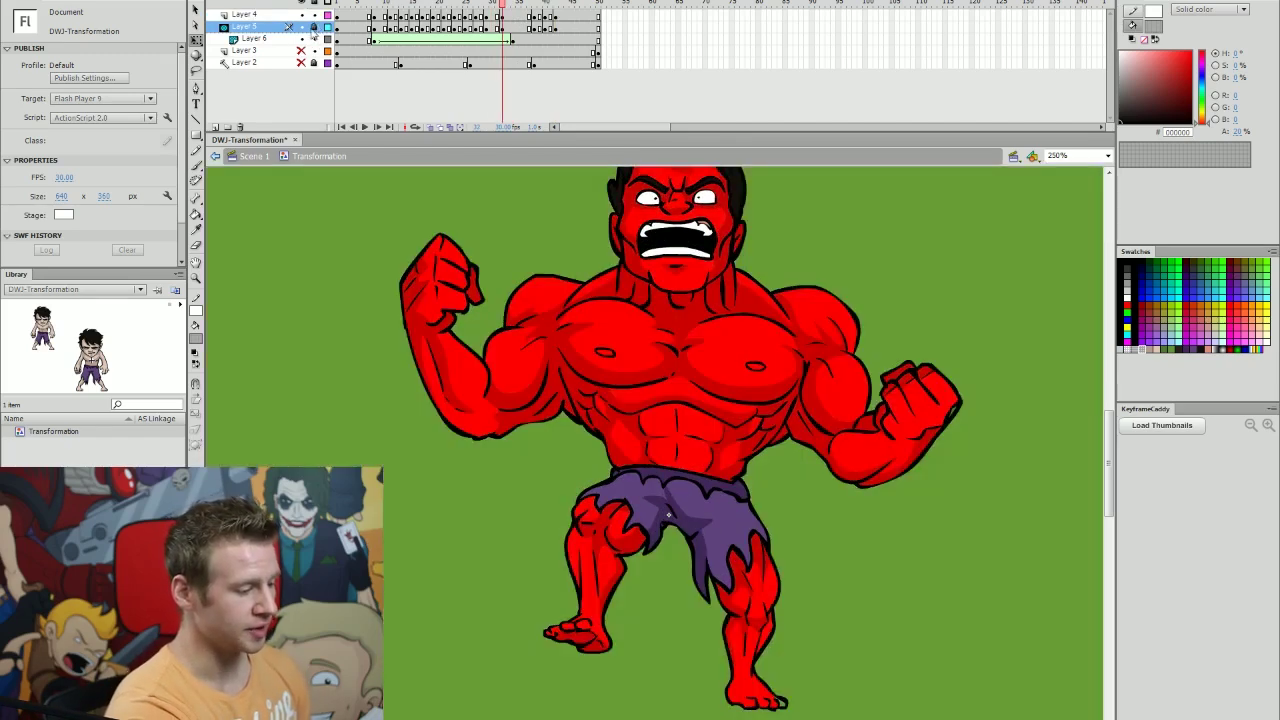
pyautogui.moveTo(503, 17); pyautogui.dragTo(497, 28)
pyautogui.click(888, 318)
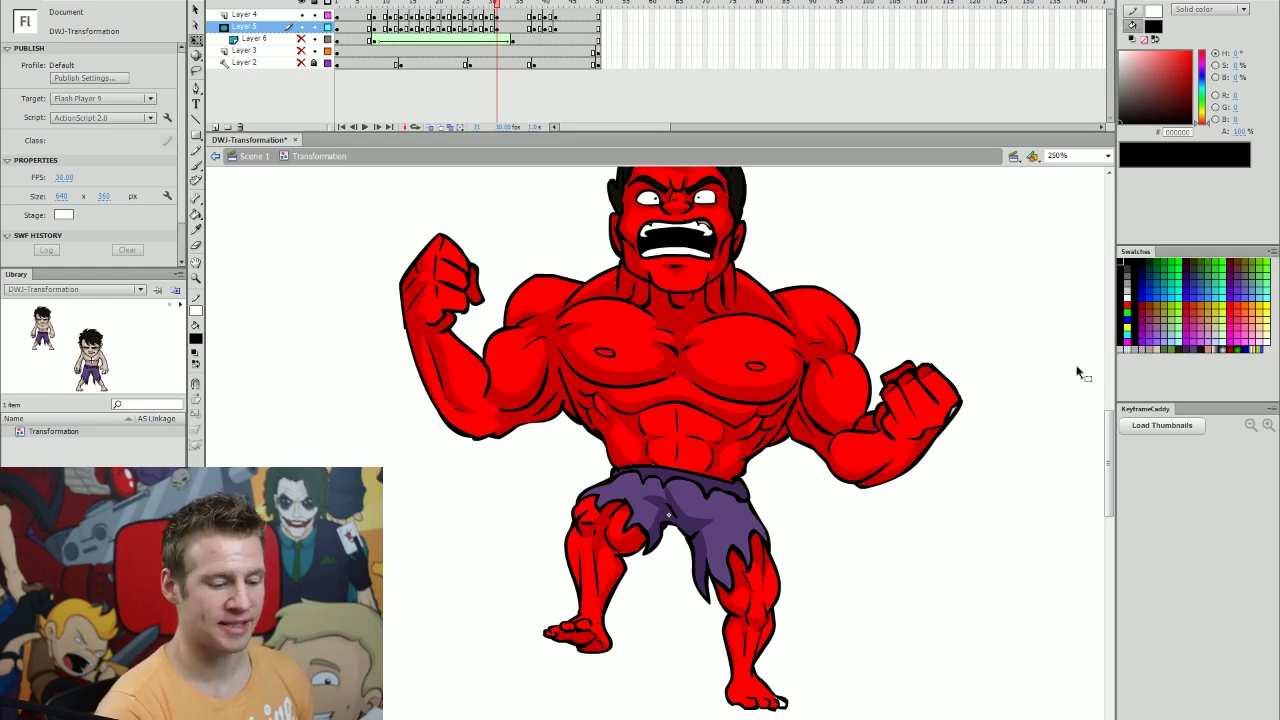
# - Insert keyframes at frames 32 and 33 on Layers 4 and 5, repeating the roaring pose
pyautogui.moveTo(1109, 438); pyautogui.dragTo(1109, 433)
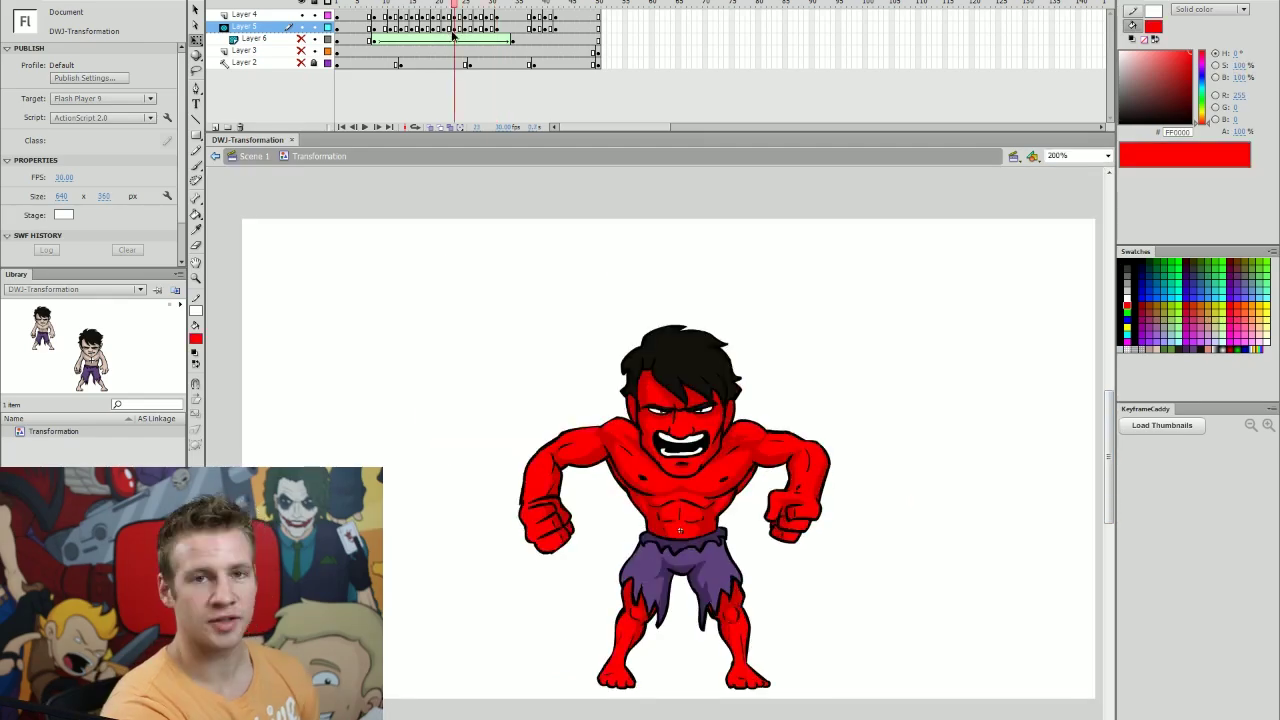
pyautogui.moveTo(455, 31); pyautogui.dragTo(504, 30)
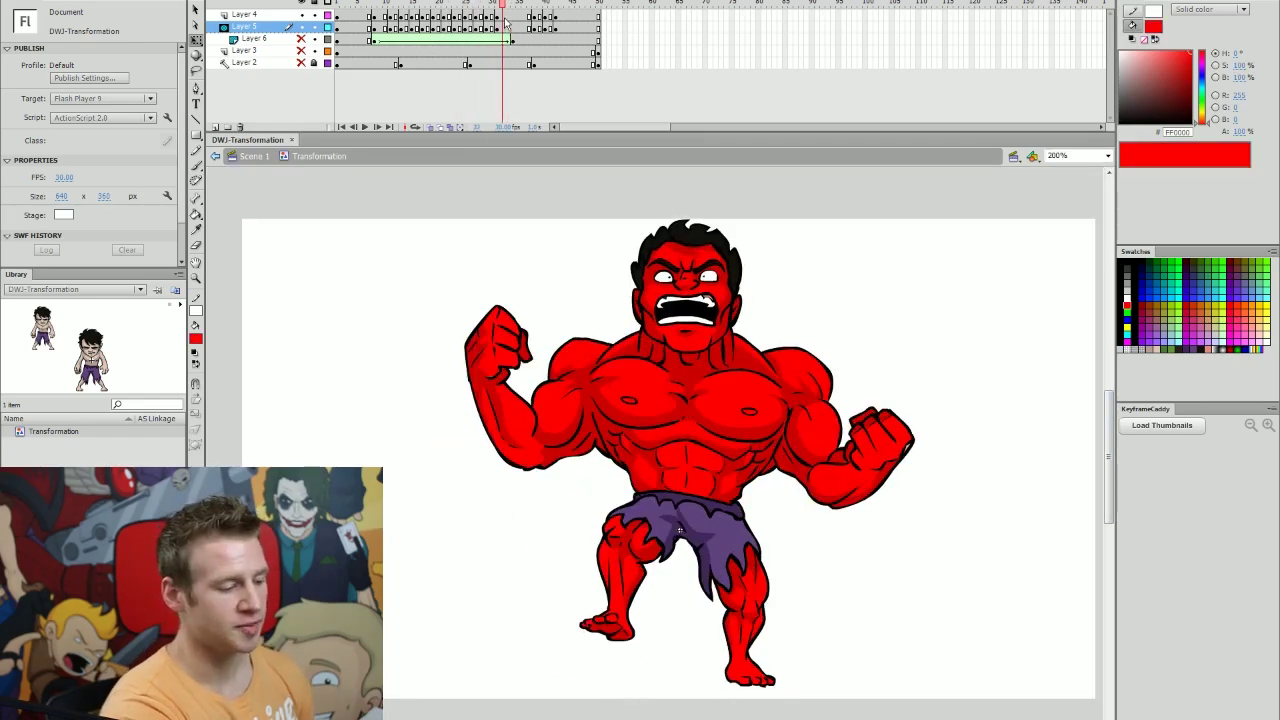
pyautogui.click(504, 28)
pyautogui.moveTo(503, 5); pyautogui.dragTo(497, 22)
pyautogui.click(508, 28)
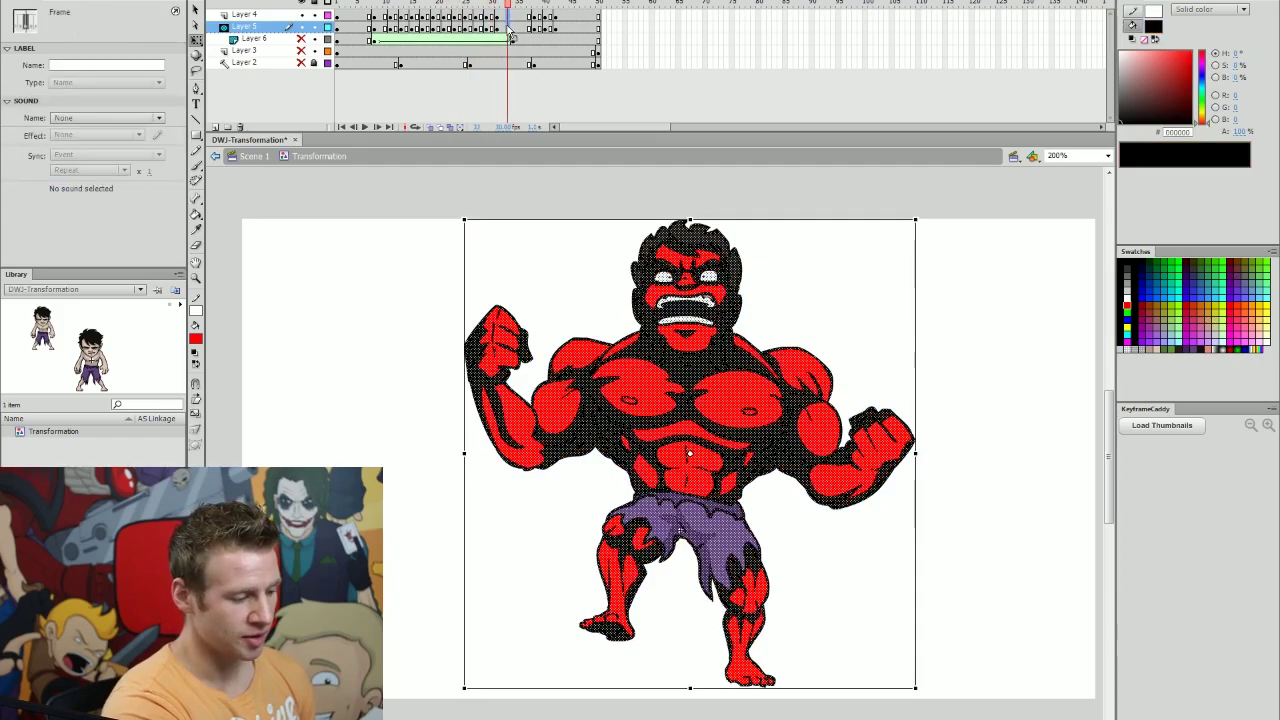
pyautogui.click(838, 185)
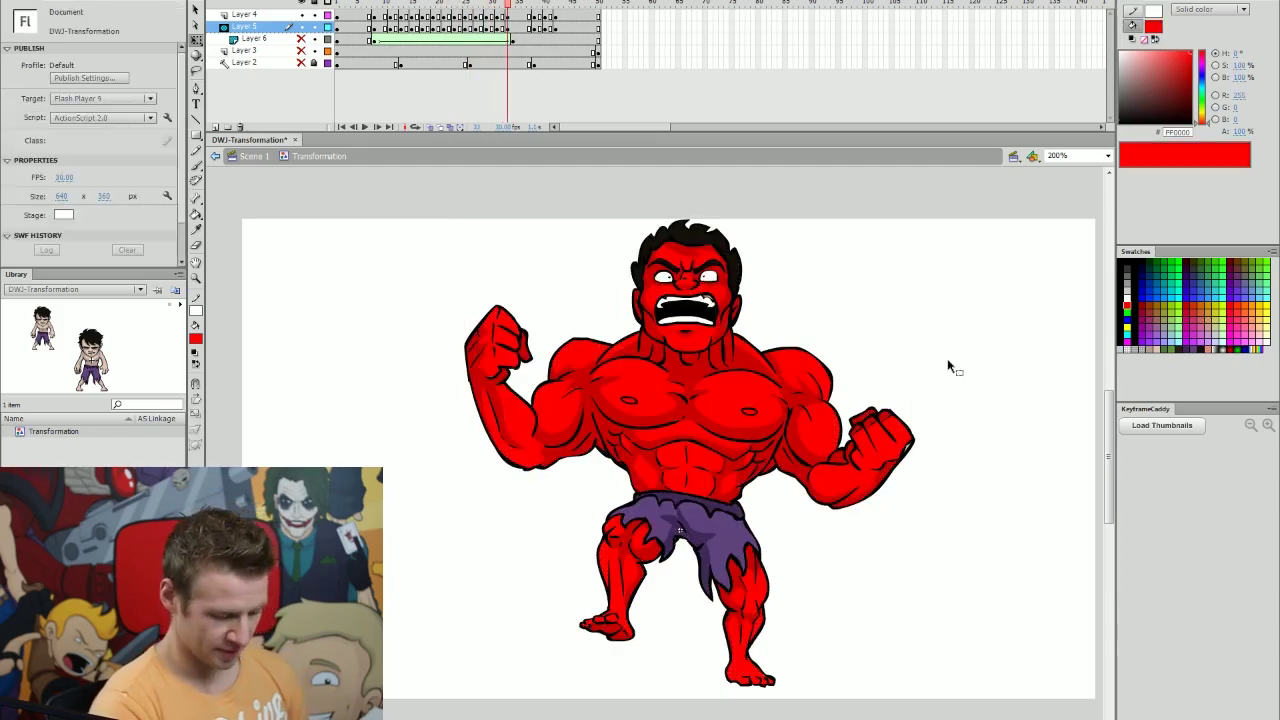
# - Squash the frame 31 roaring drawing slightly from its top on Layers 4 and 5
pyautogui.press(',')
pyautogui.press(',')
pyautogui.click(499, 28)
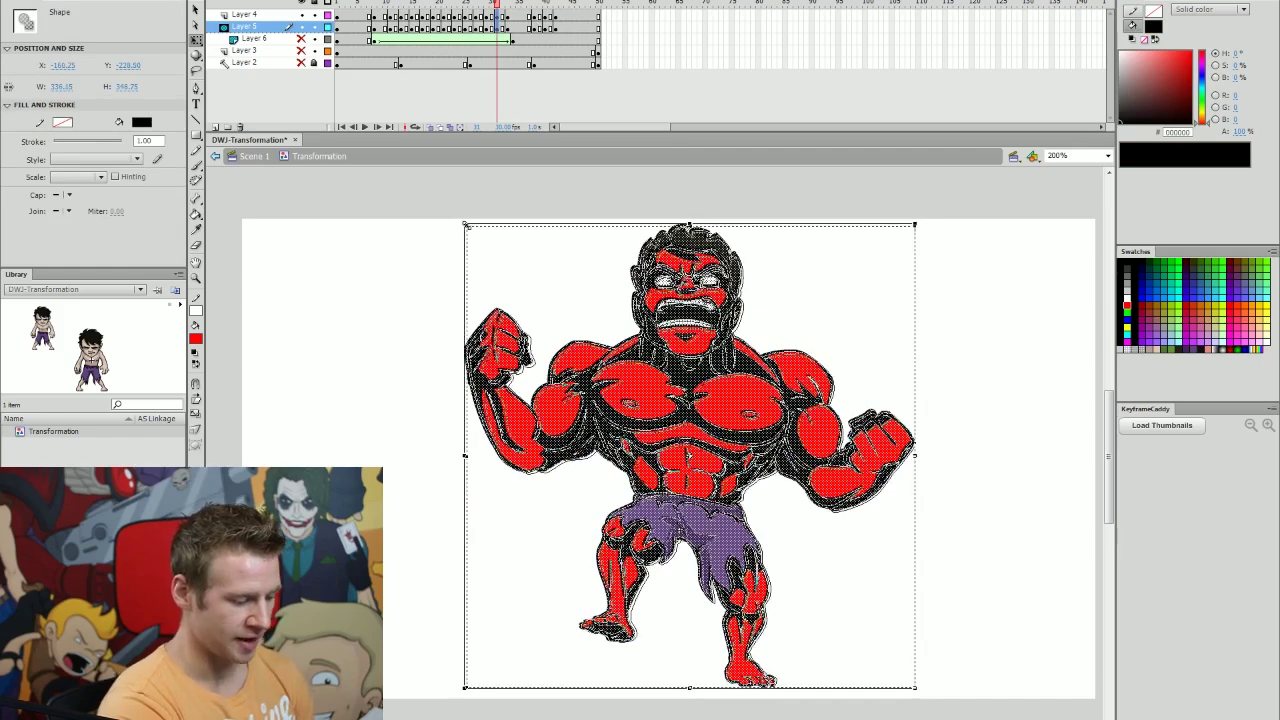
pyautogui.click(566, 217)
pyautogui.press('.')
pyautogui.press('.')
pyautogui.press(',')
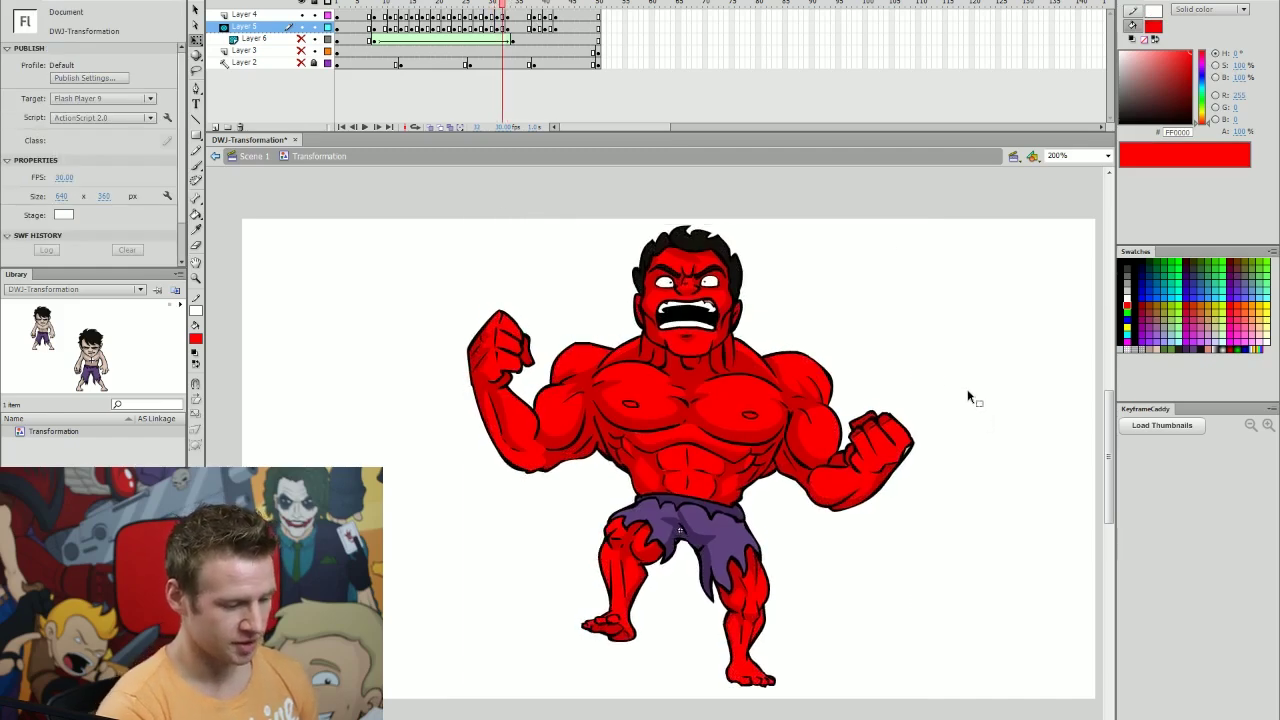
# - Distort both arms and the raised leg slightly in the frame 32 drawing on Layers 4 and 5
pyautogui.hotkey('ctrl', 'a')
pyautogui.press(',')
pyautogui.press(',')
pyautogui.press('.')
pyautogui.press('.')
pyautogui.press('.')
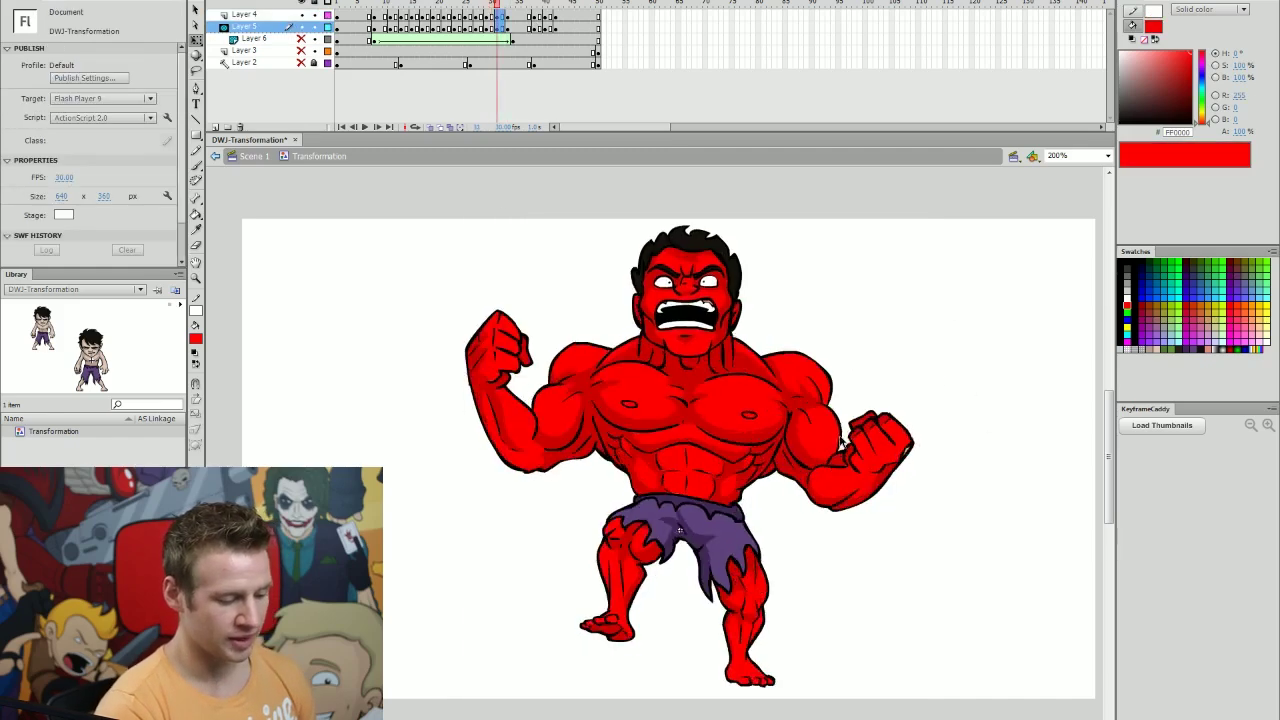
pyautogui.press(',')
pyautogui.moveTo(934, 290); pyautogui.dragTo(764, 515)
pyautogui.moveTo(622, 505); pyautogui.dragTo(440, 279)
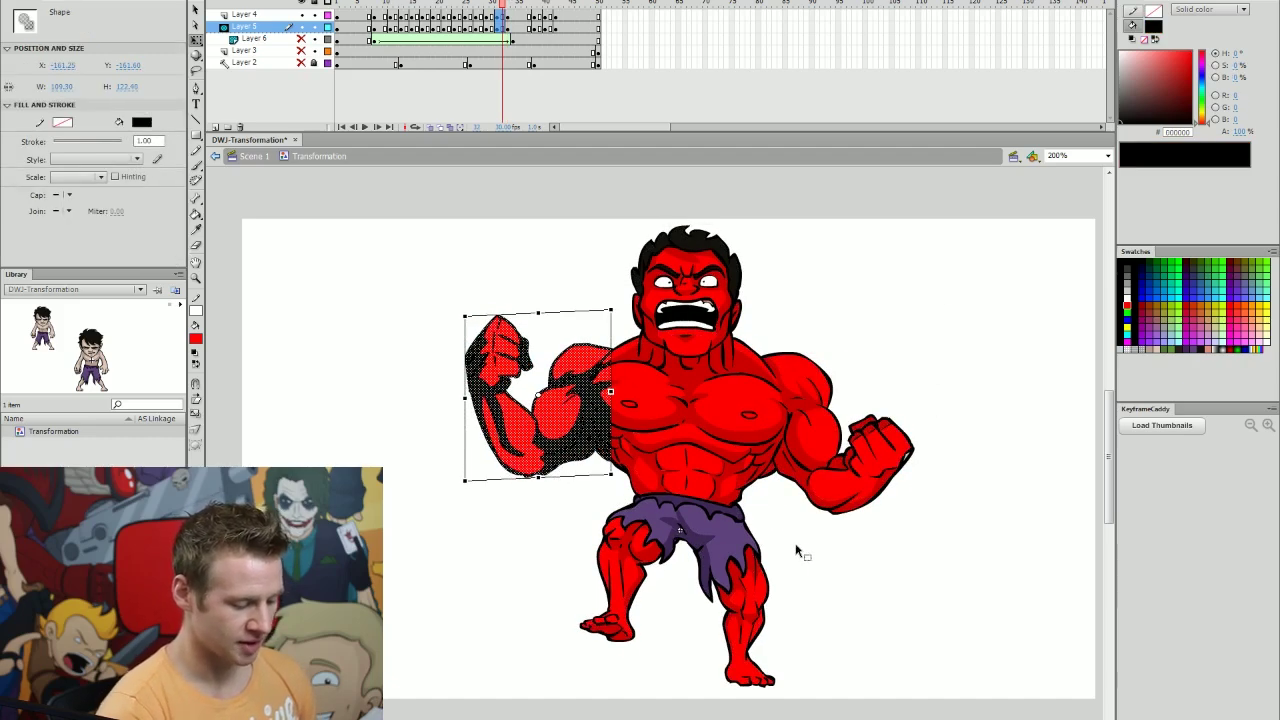
pyautogui.moveTo(697, 539); pyautogui.dragTo(564, 673)
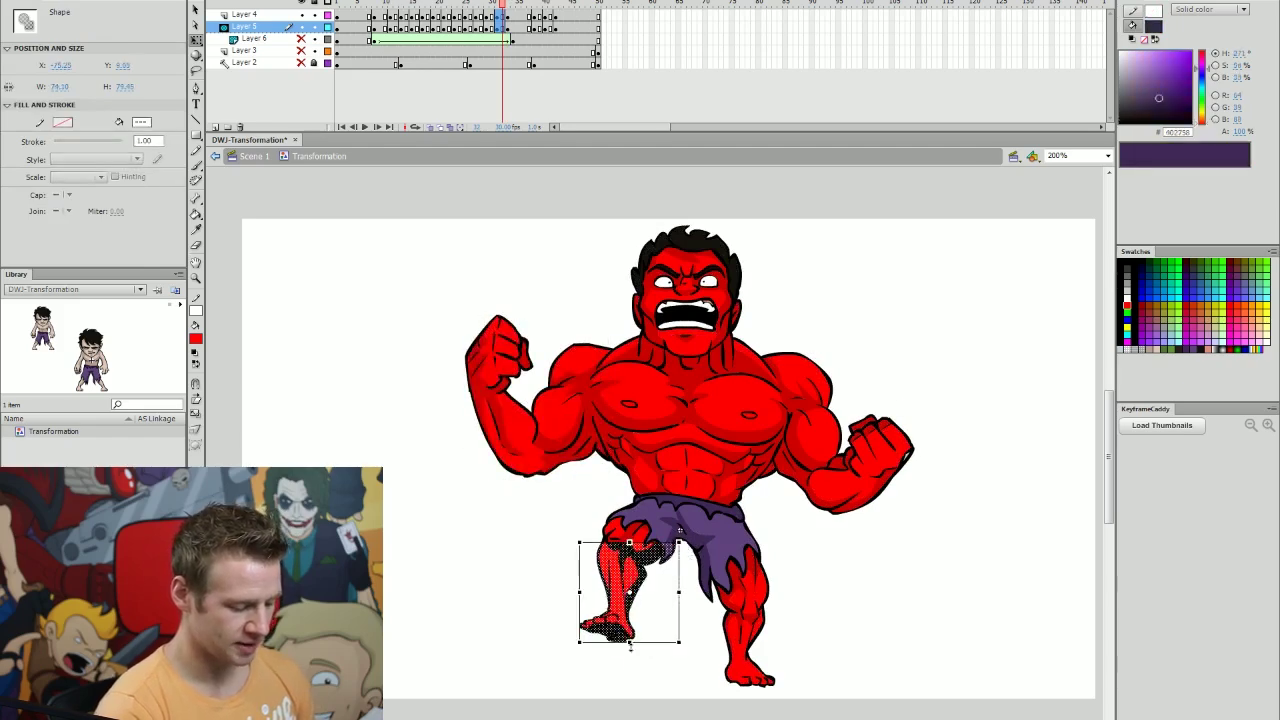
# - Step back and forth through frames 29 to 33 to check the motion of the arms and leg
pyautogui.press(',')
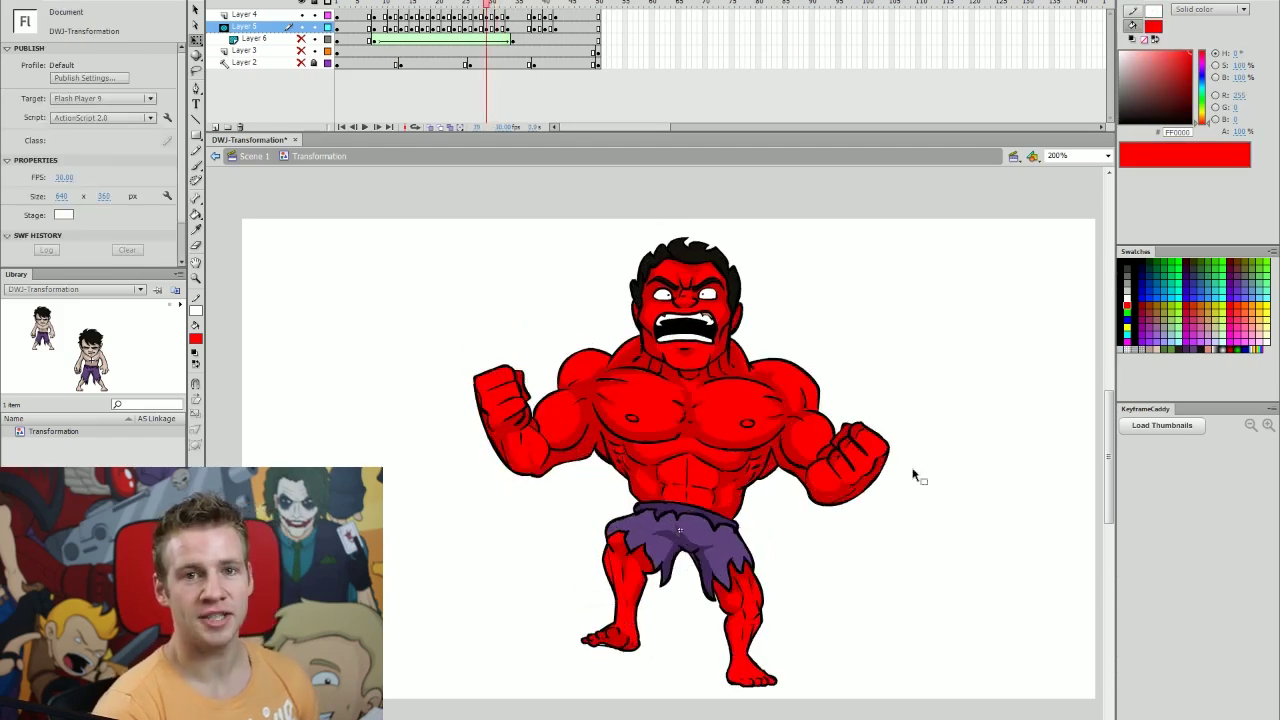
pyautogui.press('.')
pyautogui.press('.')
pyautogui.press('.')
pyautogui.press('.')
pyautogui.press('.')
pyautogui.press(',')
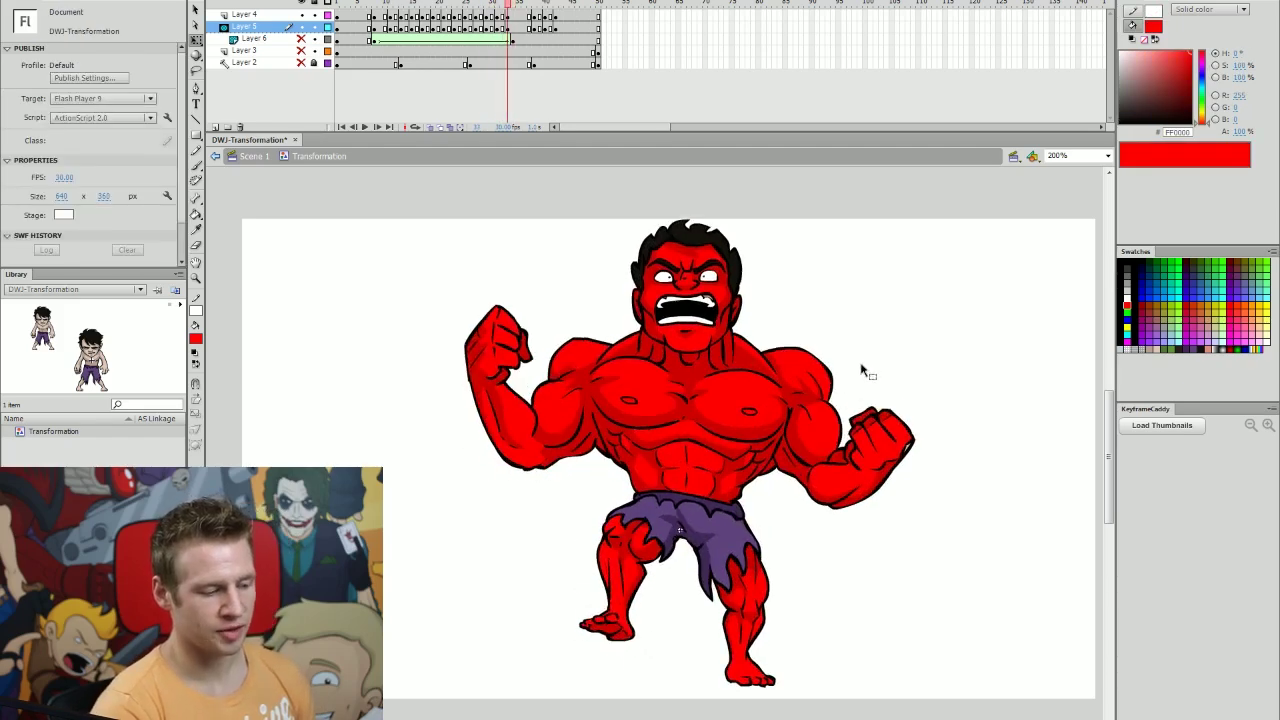
# - Insert extra keyframes around frame 37 on Layers 4 and 5 that hold the roaring pose
pyautogui.click(531, 28)
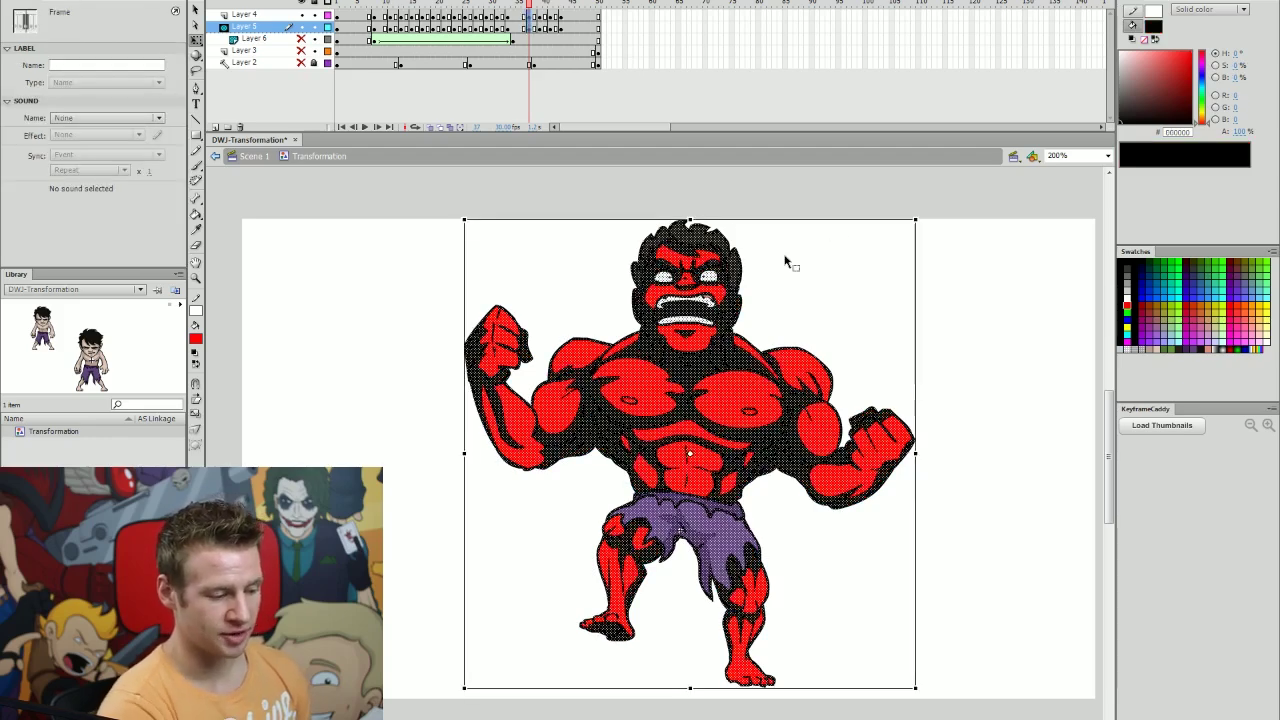
pyautogui.click(826, 297)
pyautogui.press('.')
pyautogui.press('.')
pyautogui.press(',')
pyautogui.press(',')
pyautogui.press('.')
pyautogui.press('.')
# - Distort both raised arms slightly in the frame 38 drawing on Layers 4 and 5
pyautogui.moveTo(945, 255); pyautogui.dragTo(766, 532)
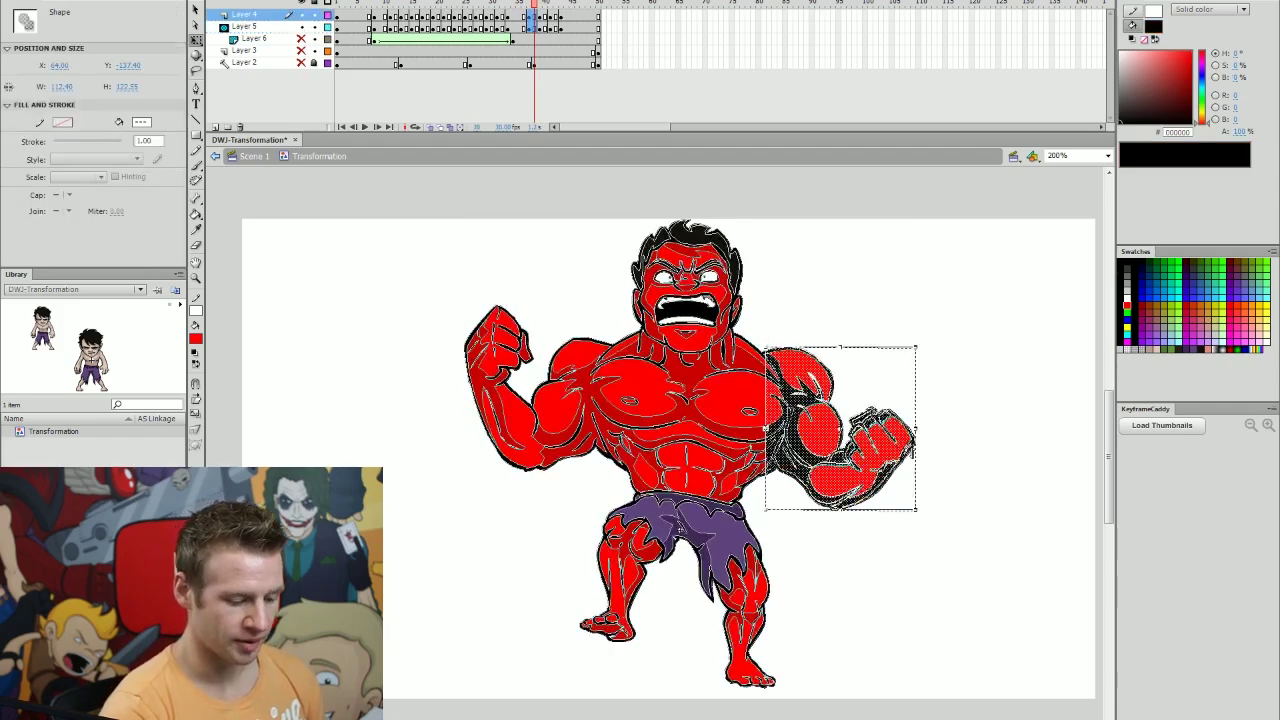
pyautogui.moveTo(912, 447); pyautogui.dragTo(913, 455)
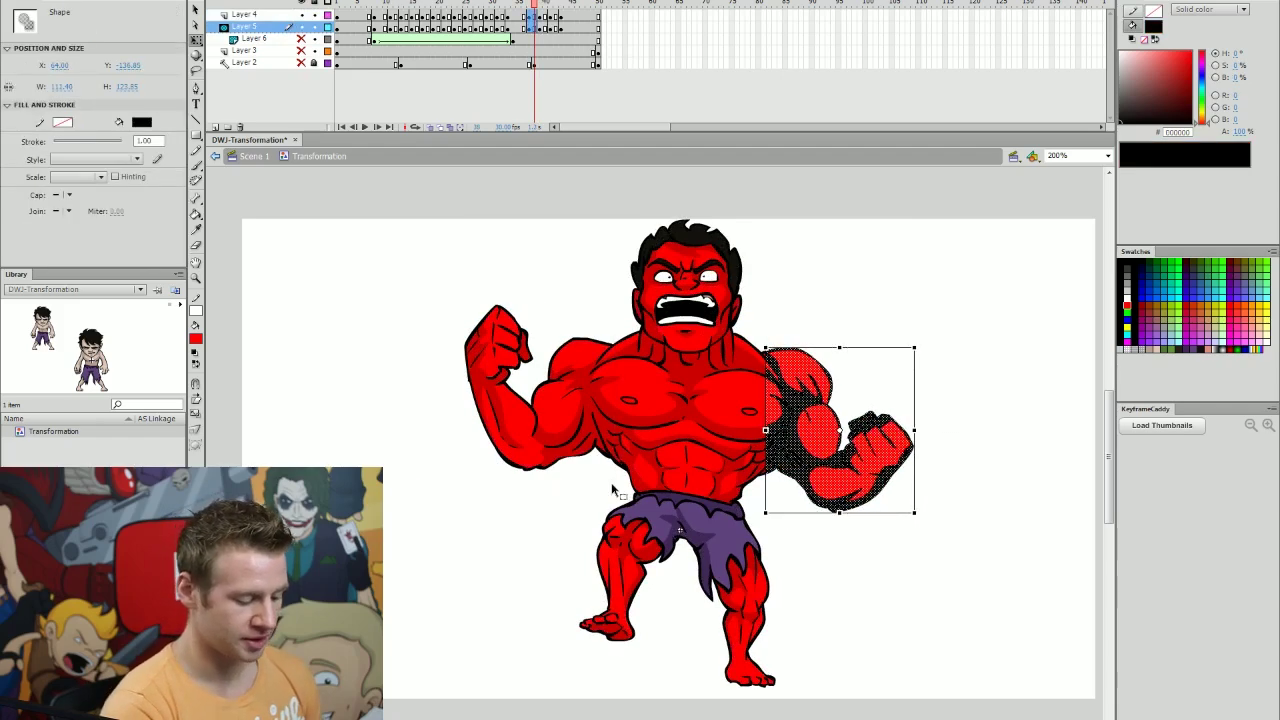
pyautogui.click(480, 393)
pyautogui.moveTo(464, 385); pyautogui.dragTo(463, 395)
pyautogui.press(',')
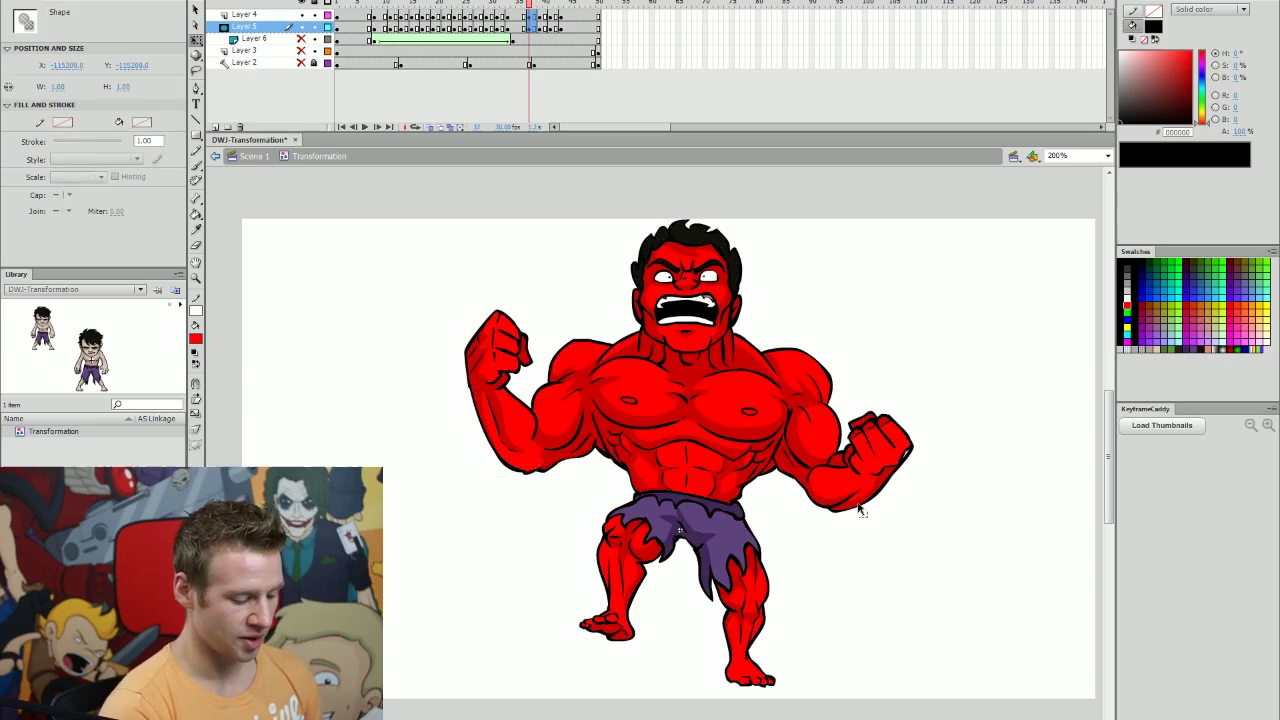
# - Shift the raised lower leg and foot slightly inward in the frame 38 drawing
pyautogui.press('.')
pyautogui.press('.')
pyautogui.press(',')
pyautogui.click(615, 610)
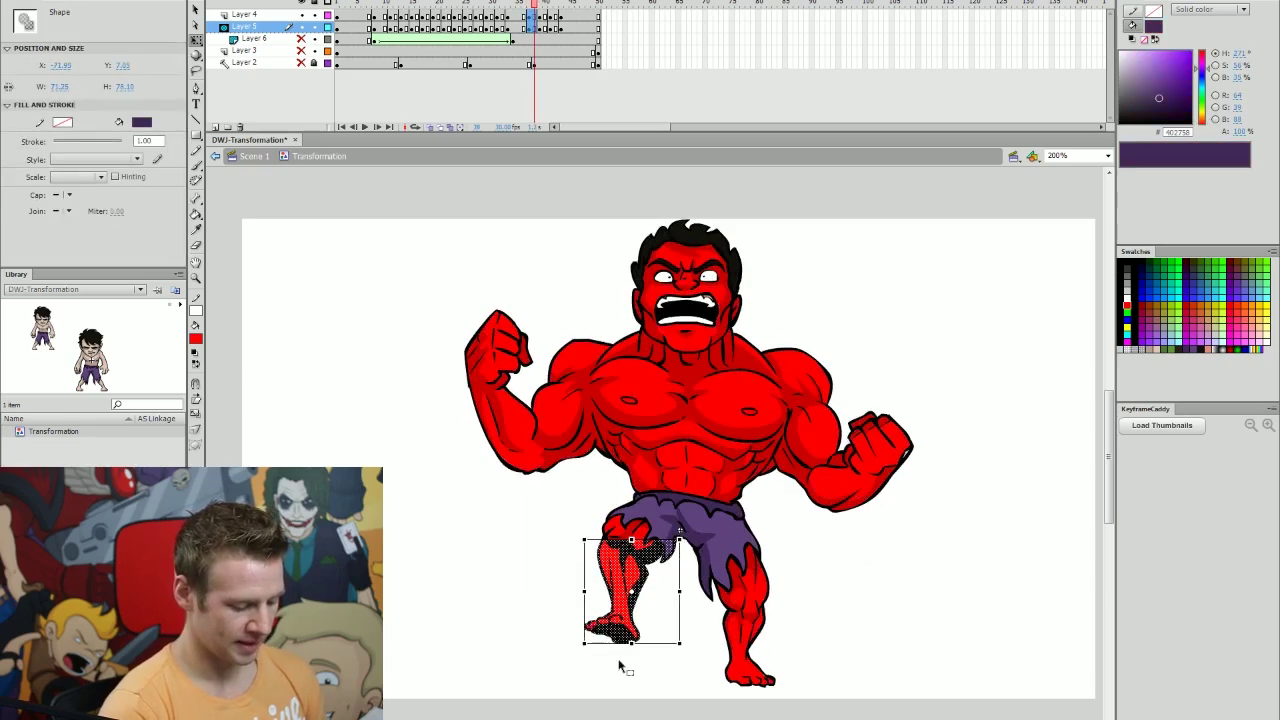
pyautogui.click(610, 627)
pyautogui.press(',')
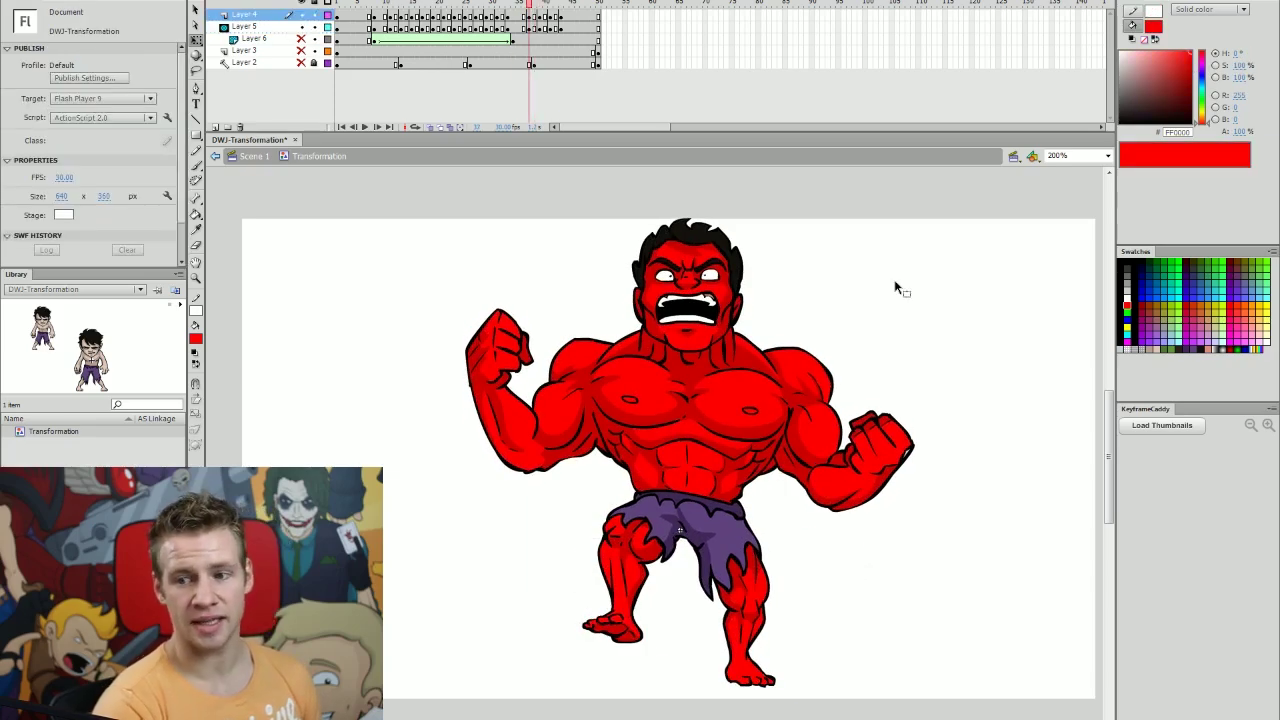
# - Step through the frames around frame 38 and on to frame 43 to check the movement
pyautogui.press('.')
pyautogui.press(',')
pyautogui.press('.')
pyautogui.press('.')
pyautogui.press(',')
pyautogui.press(',')
pyautogui.press(',')
pyautogui.press(',')
pyautogui.press('.')
pyautogui.press('.')
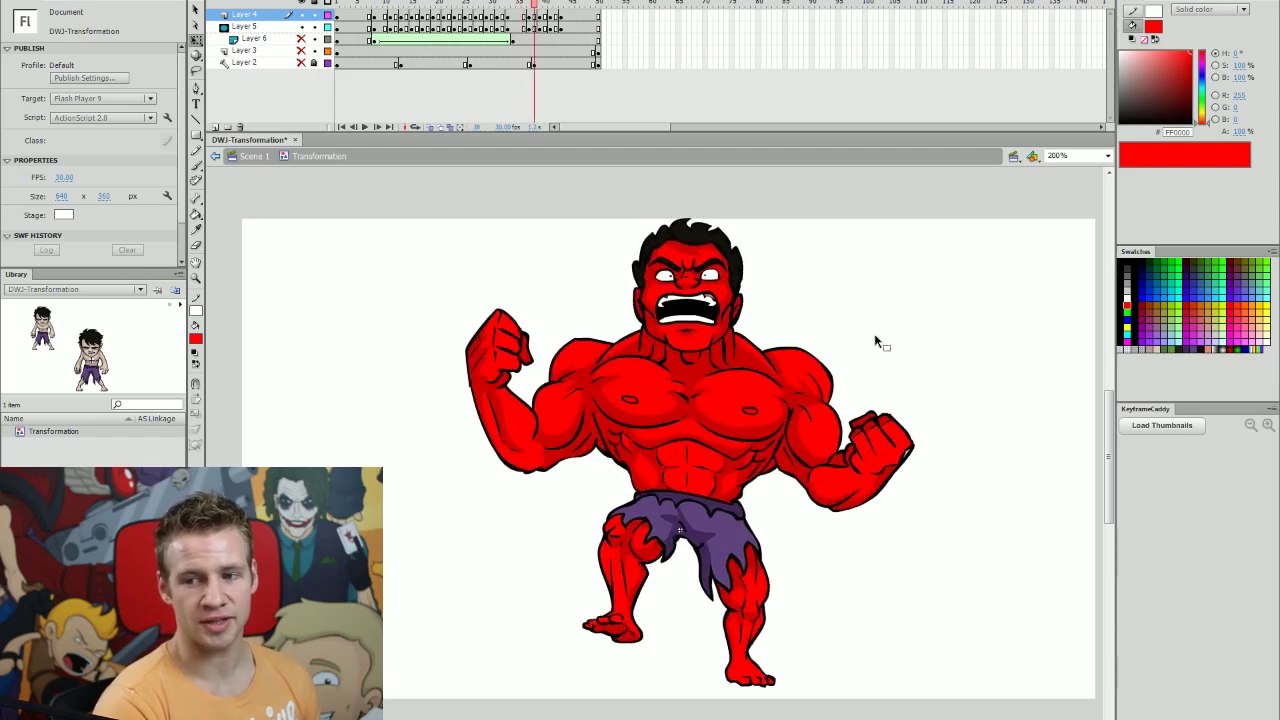
pyautogui.press('.')
pyautogui.press('.')
pyautogui.press('.')
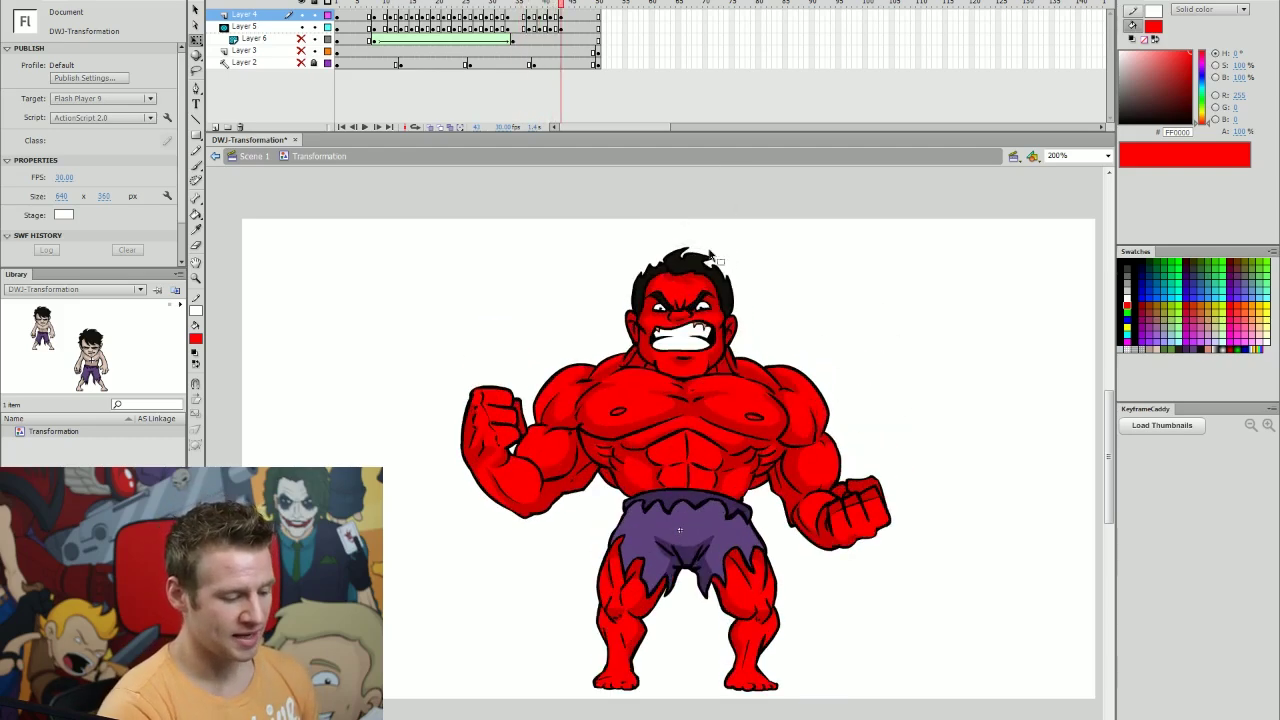
# - Insert keyframes at frame 47 on Layers 4 and 5 to keep the final standing pose
pyautogui.press('.')
pyautogui.click(583, 20)
pyautogui.press('F6')
pyautogui.moveTo(583, 19); pyautogui.dragTo(561, 28)
pyautogui.click(582, 27)
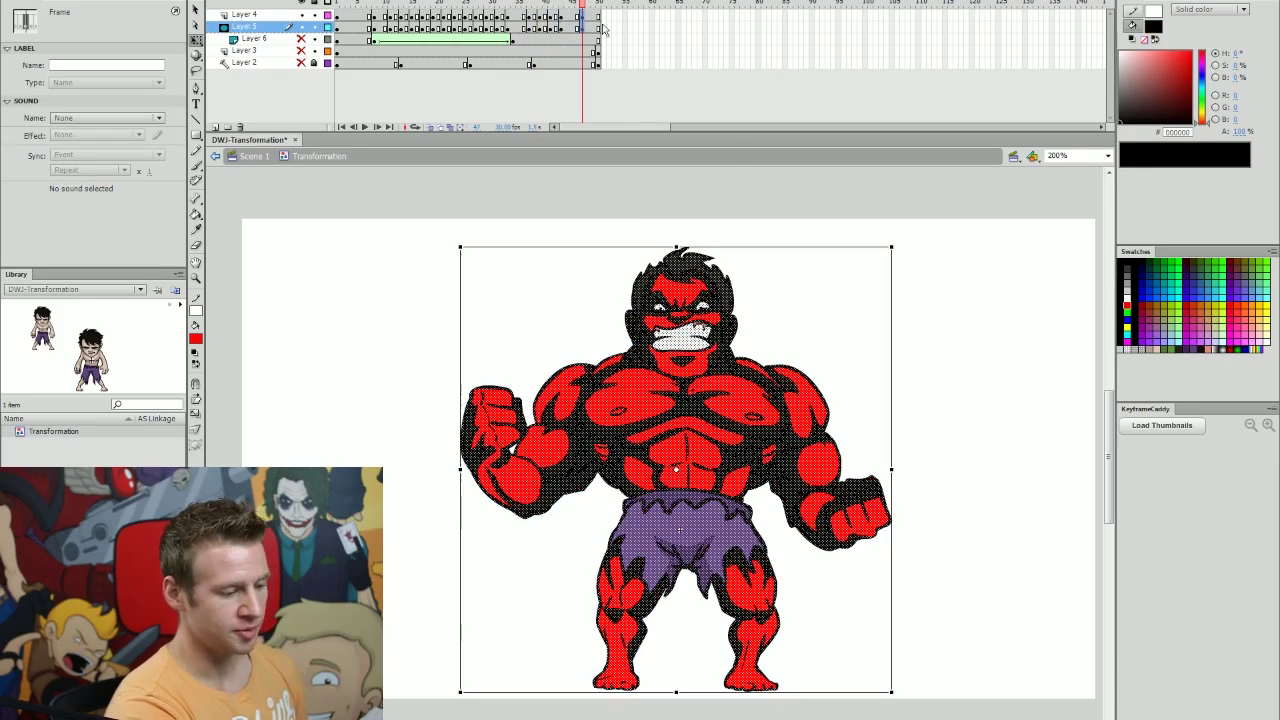
# - Squash the frame 43 standing drawing from its top and widen it slightly on both sides
pyautogui.click(828, 327)
pyautogui.click(562, 26)
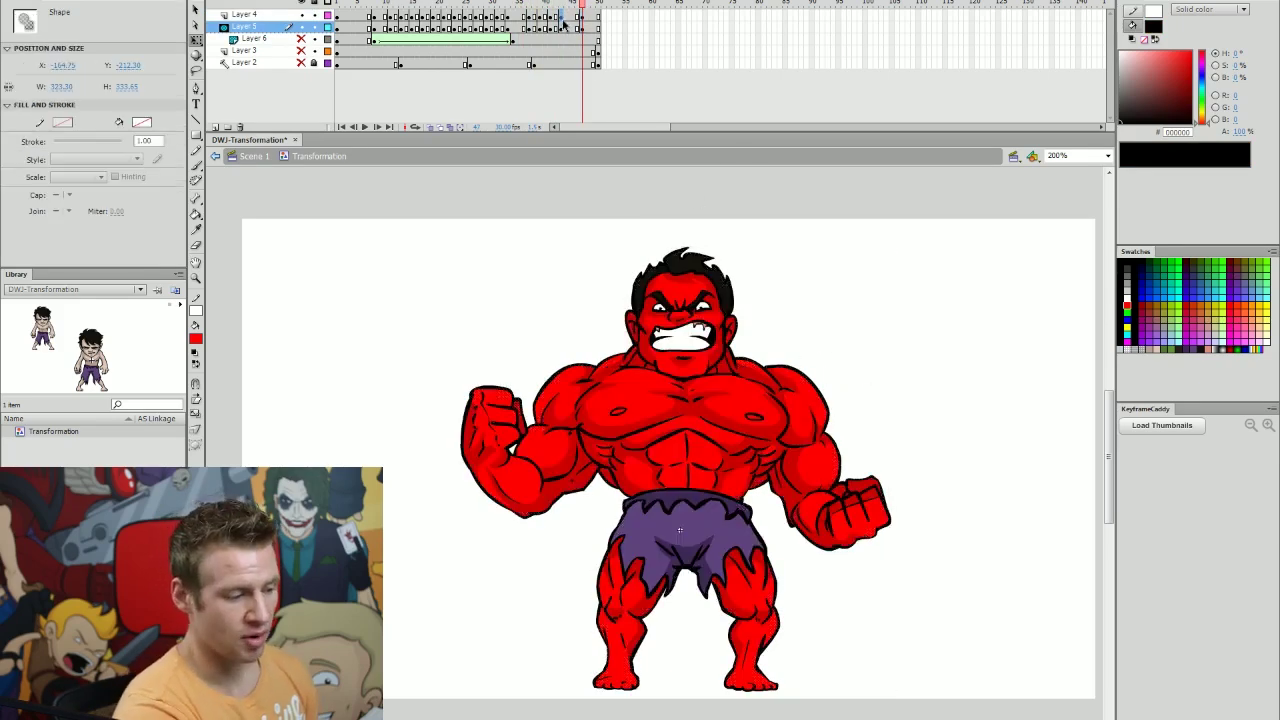
pyautogui.moveTo(677, 247); pyautogui.dragTo(679, 258)
pyautogui.moveTo(891, 258); pyautogui.dragTo(897, 262)
pyautogui.moveTo(459, 261); pyautogui.dragTo(449, 264)
pyautogui.click(925, 303)
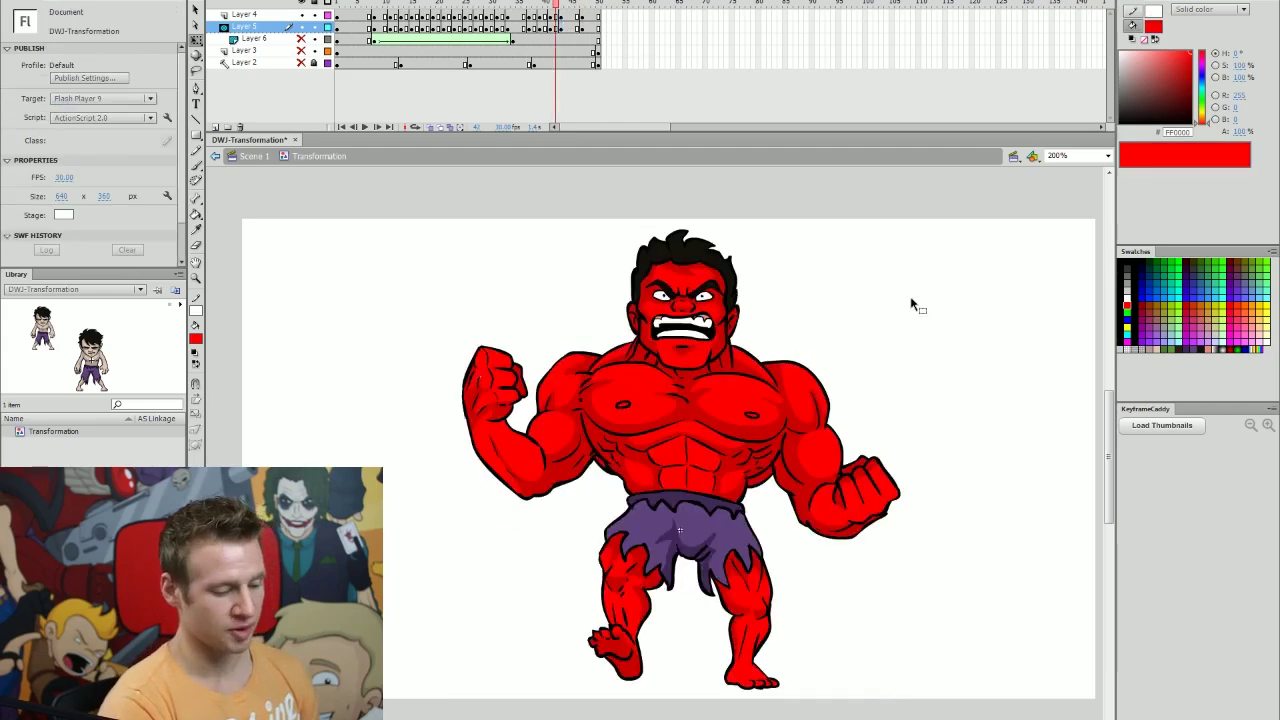
# - Add keyframes at frame 44 on Layers 4 and 5 and readjust the width of the squashed standing pose
pyautogui.click(566, 27)
pyautogui.moveTo(898, 263); pyautogui.dragTo(893, 262)
pyautogui.moveTo(452, 263); pyautogui.dragTo(450, 261)
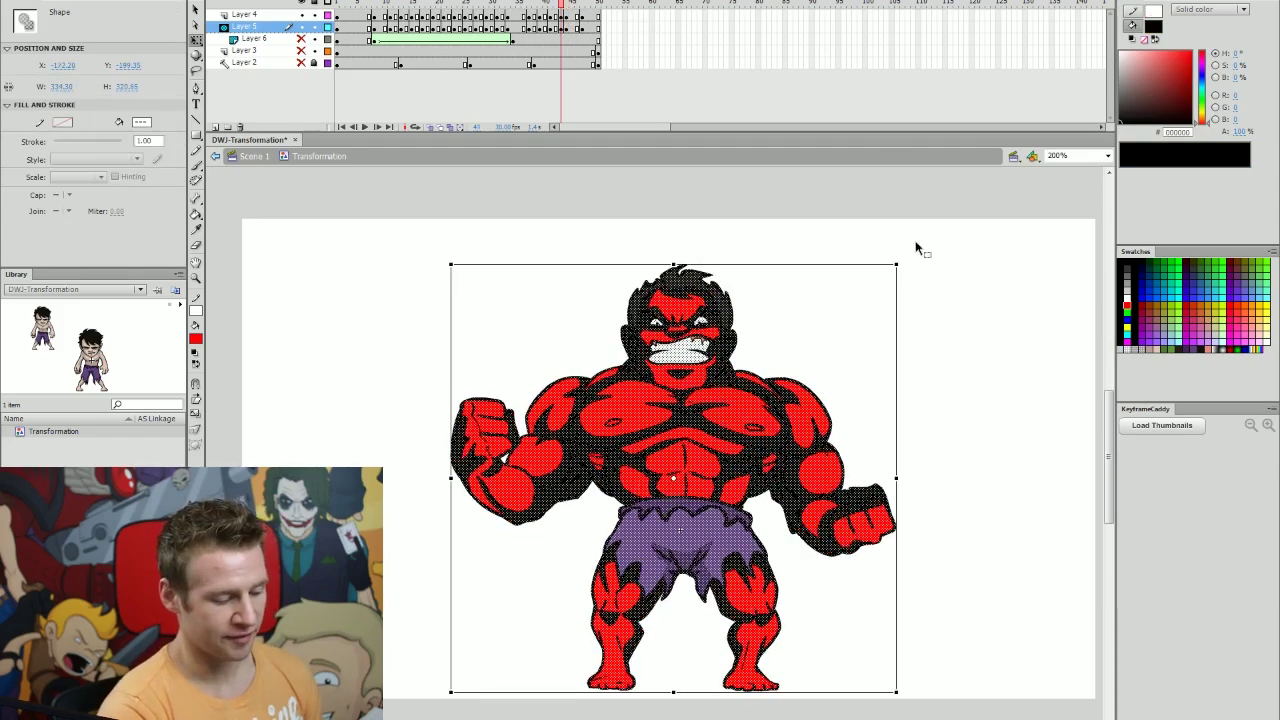
pyautogui.click(900, 255)
# - Fill in the keyframes between frames 44 and 47 on Layers 4 and 5 so the standing pose settles
pyautogui.press('.')
pyautogui.press('.')
pyautogui.press('.')
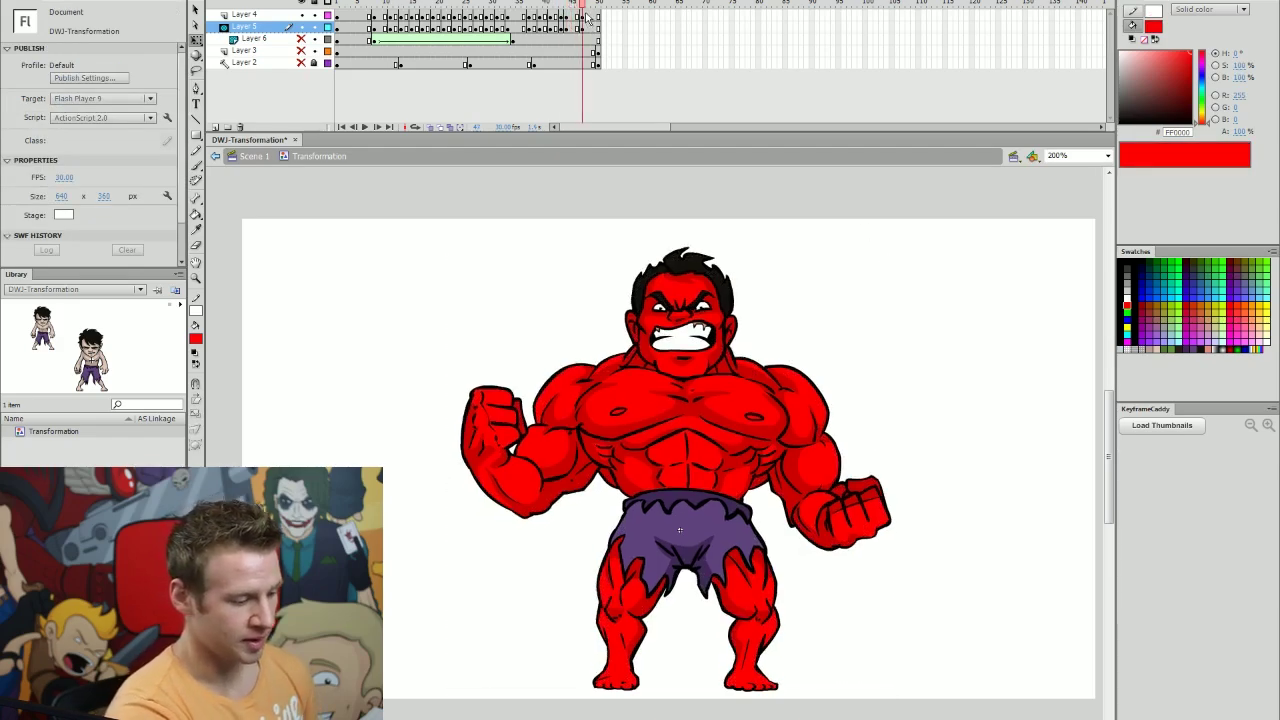
pyautogui.click(583, 28)
pyautogui.moveTo(583, 28); pyautogui.dragTo(351, 62)
pyautogui.click(578, 27)
# - Play the timeline, show and lock the mask layers again, and test the movie
pyautogui.press('Return')
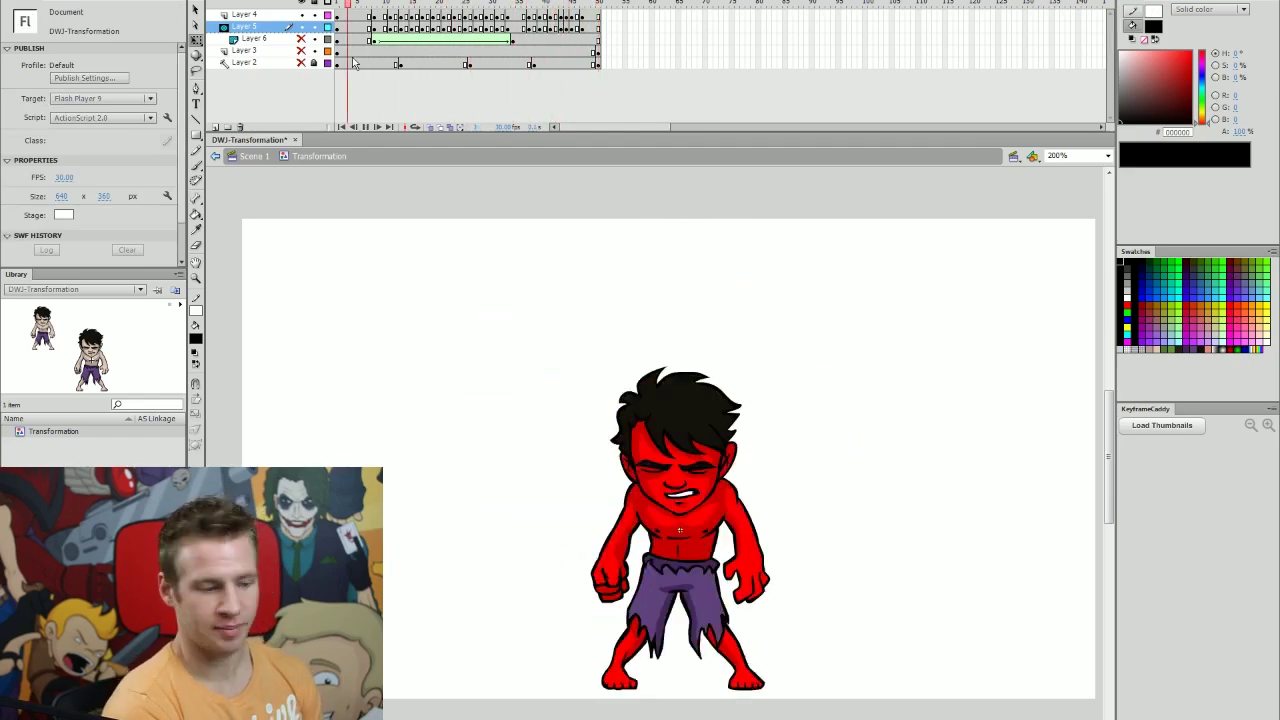
pyautogui.click(315, 27)
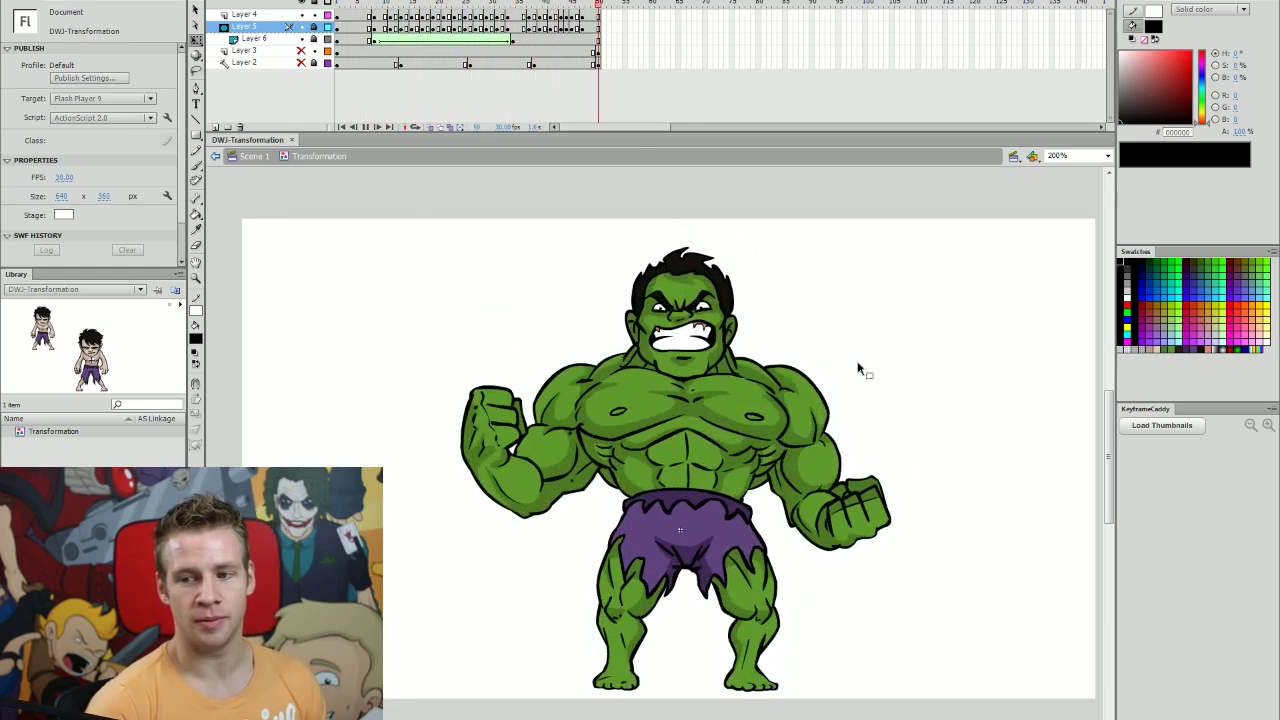
pyautogui.hotkey('ctrl', 'Return')
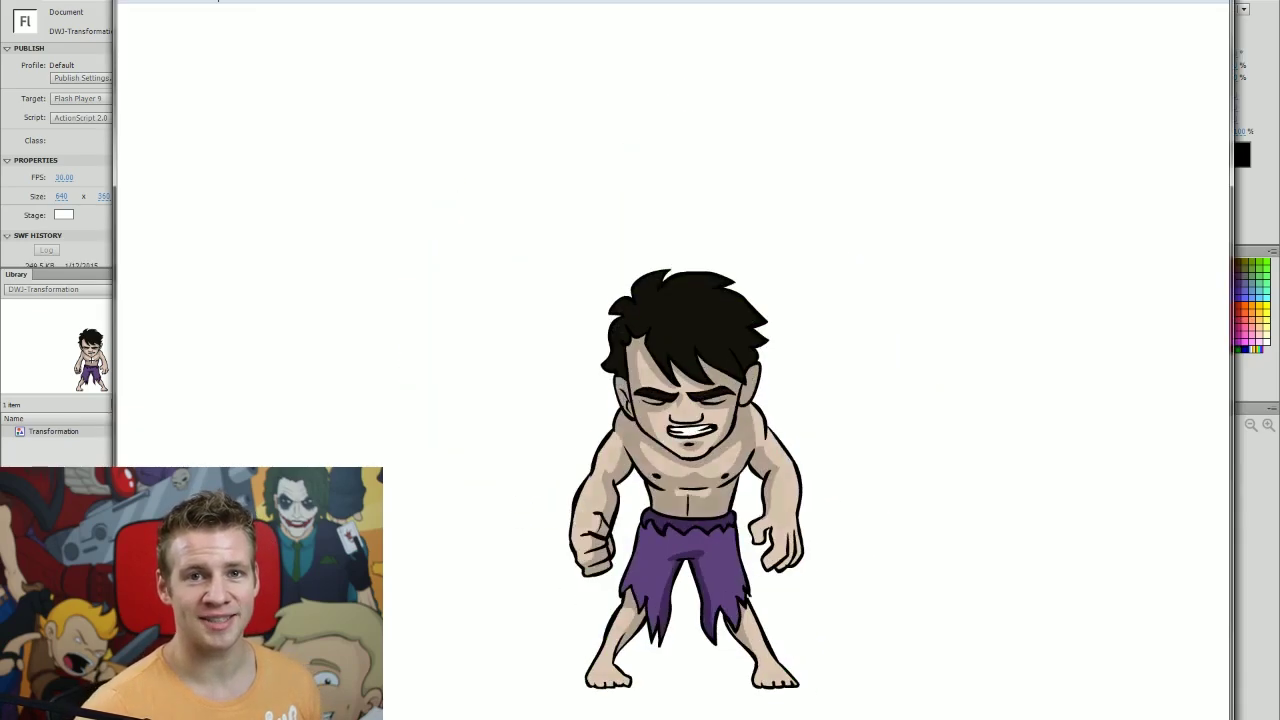